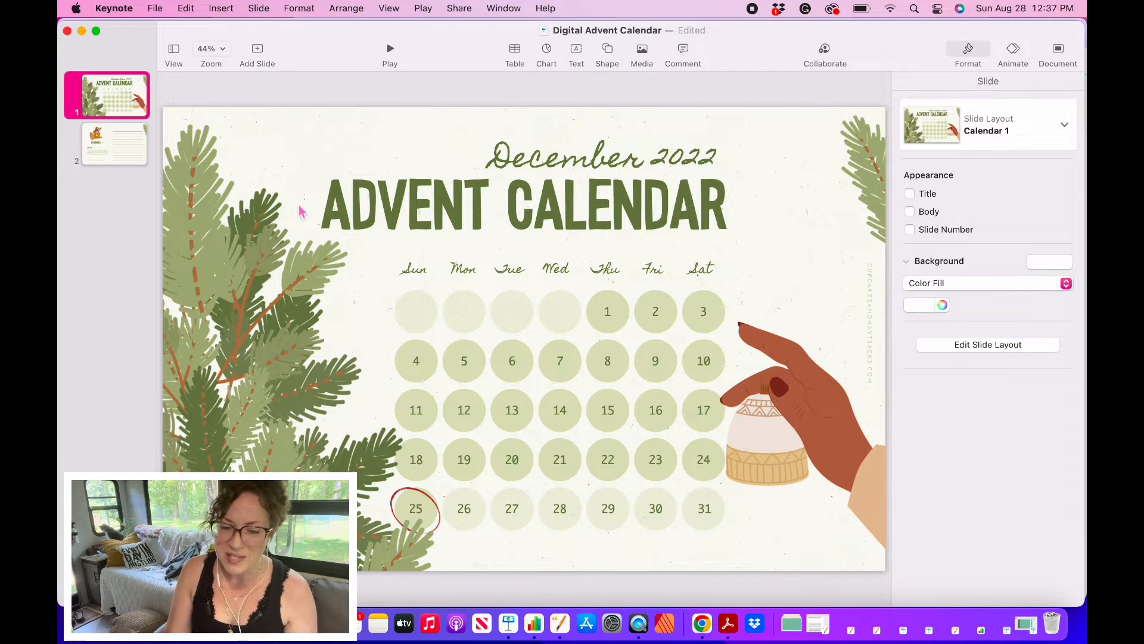
View the second slide of the finished Digital Advent Calendar example.
{"action": "left_click", "coordinate": [127, 159]}
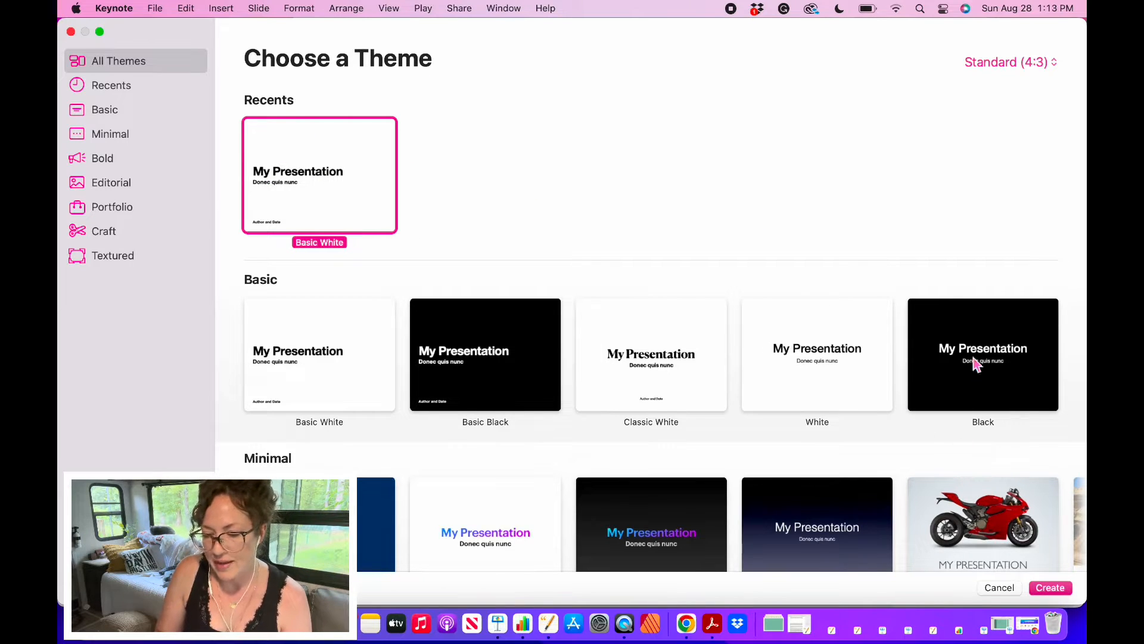
Create a Basic White presentation in Standard (4:3) format and delete the title, subtitle and author placeholders from its first slide.
{"action": "left_click", "coordinate": [1050, 588]}
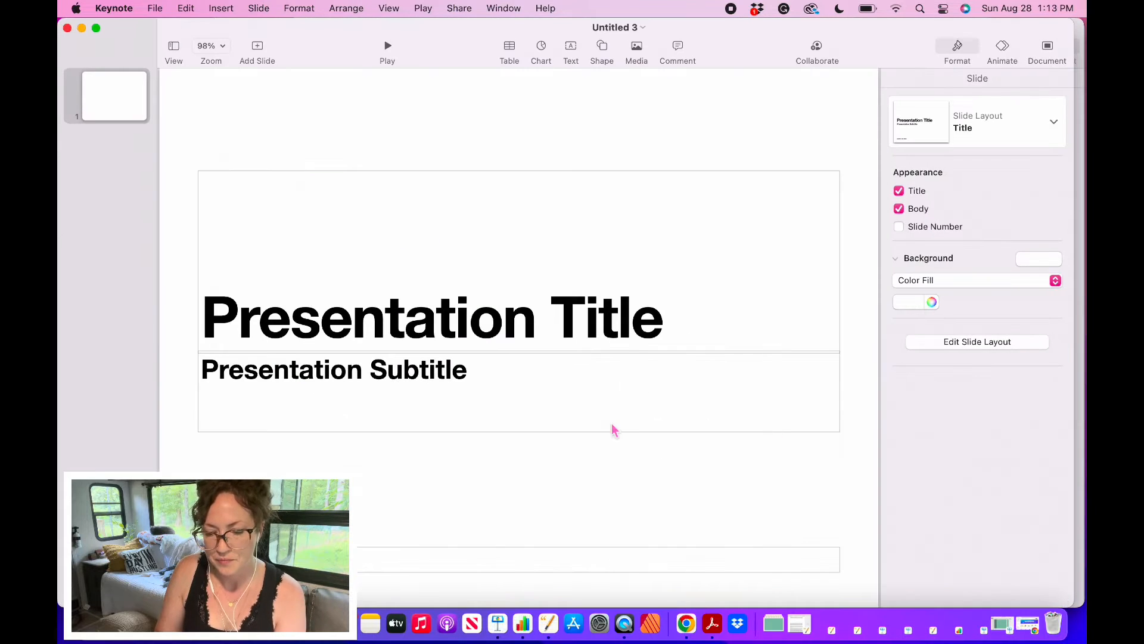
{"action": "left_click", "coordinate": [554, 294]}
{"action": "key", "text": "BackSpace"}
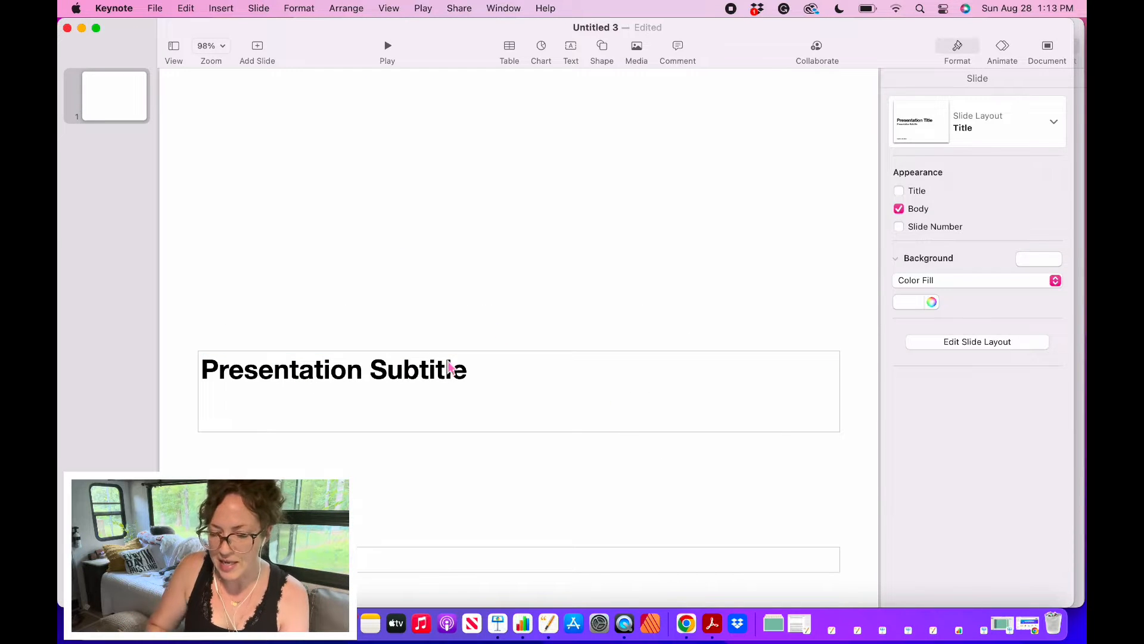
{"action": "left_click", "coordinate": [419, 386]}
{"action": "key", "text": "BackSpace"}
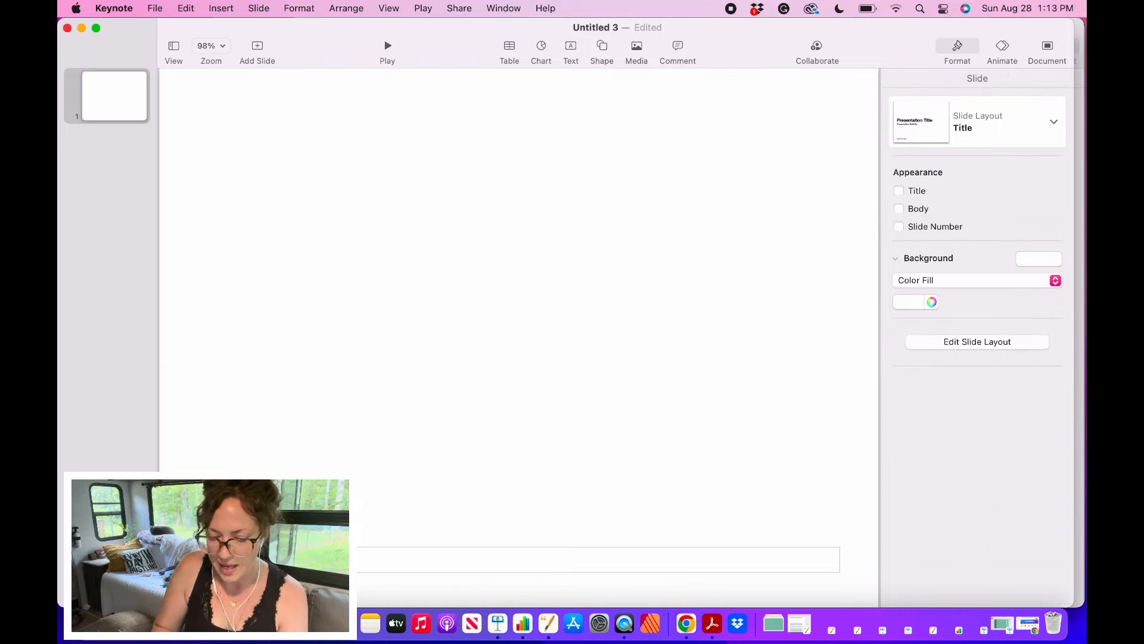
{"action": "left_click", "coordinate": [519, 559]}
{"action": "key", "text": "BackSpace"}
{"action": "scroll", "coordinate": [519, 338], "scroll_direction": "down", "scroll_amount": 1}
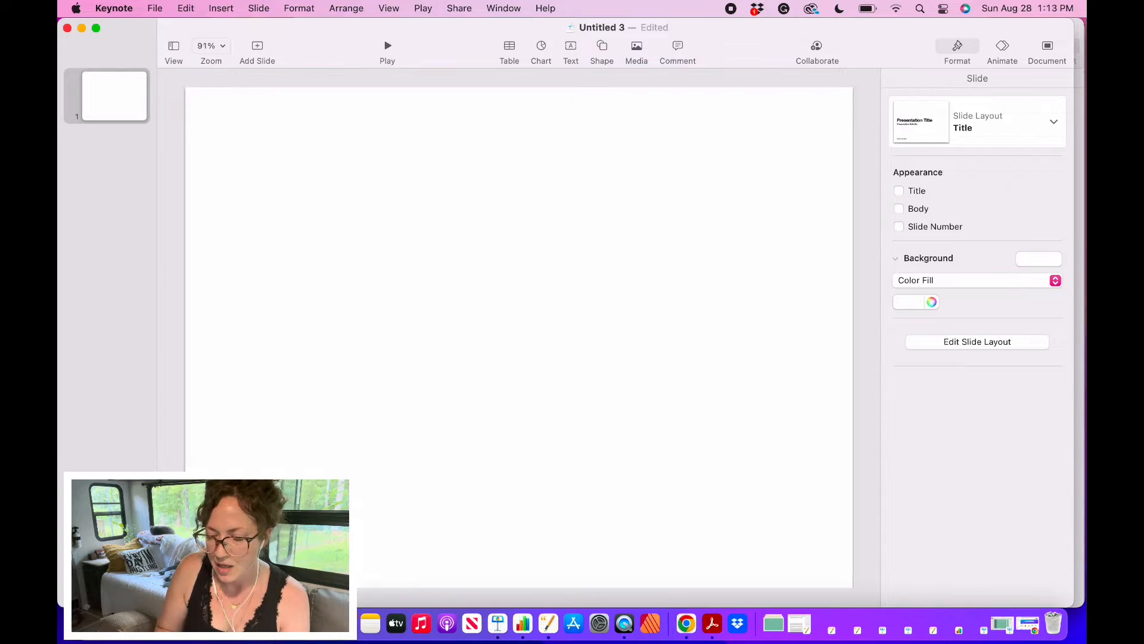
{"action": "scroll", "coordinate": [519, 337], "scroll_direction": "down", "scroll_amount": 2}
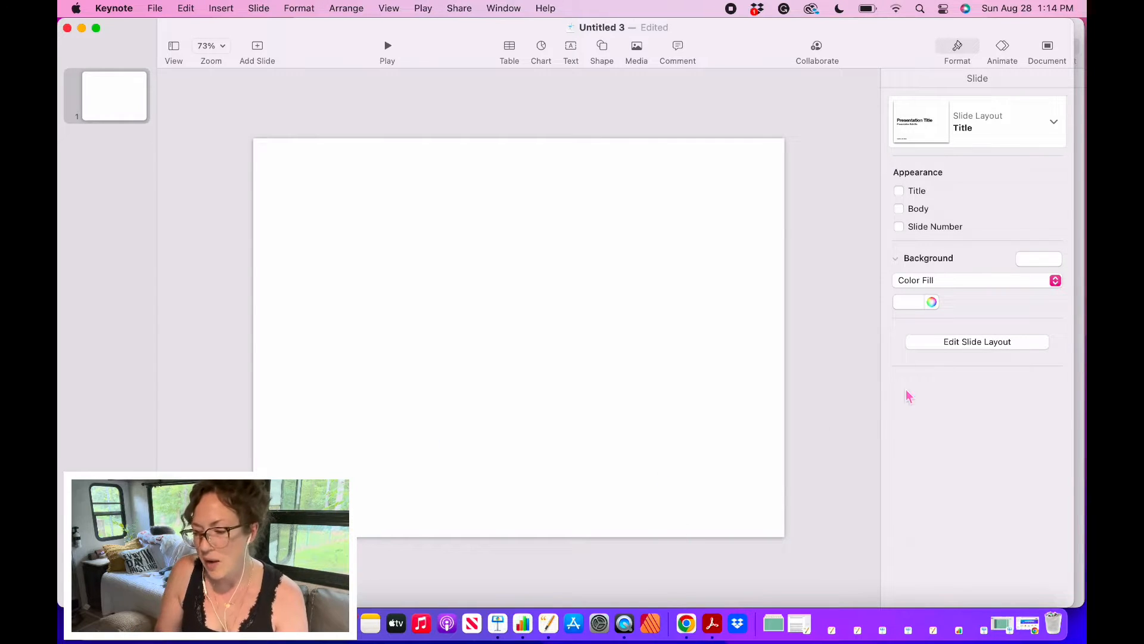
Set a custom slide size of 2300 pts wide by 1475 pts high for the presentation.
{"action": "left_click", "coordinate": [1053, 53]}
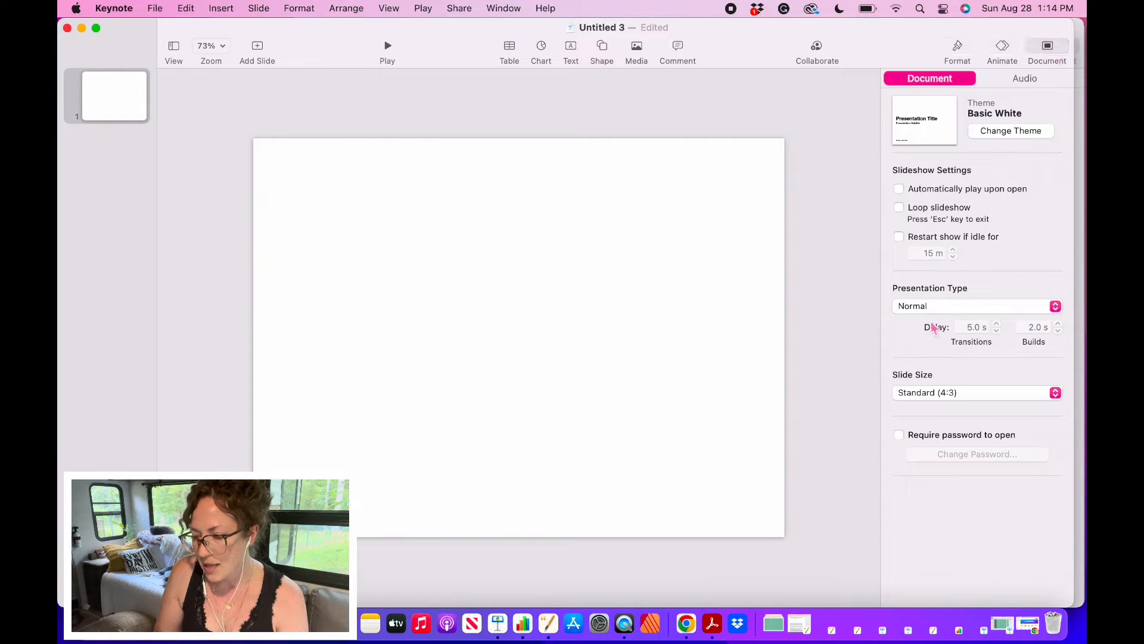
{"action": "left_click", "coordinate": [1059, 398]}
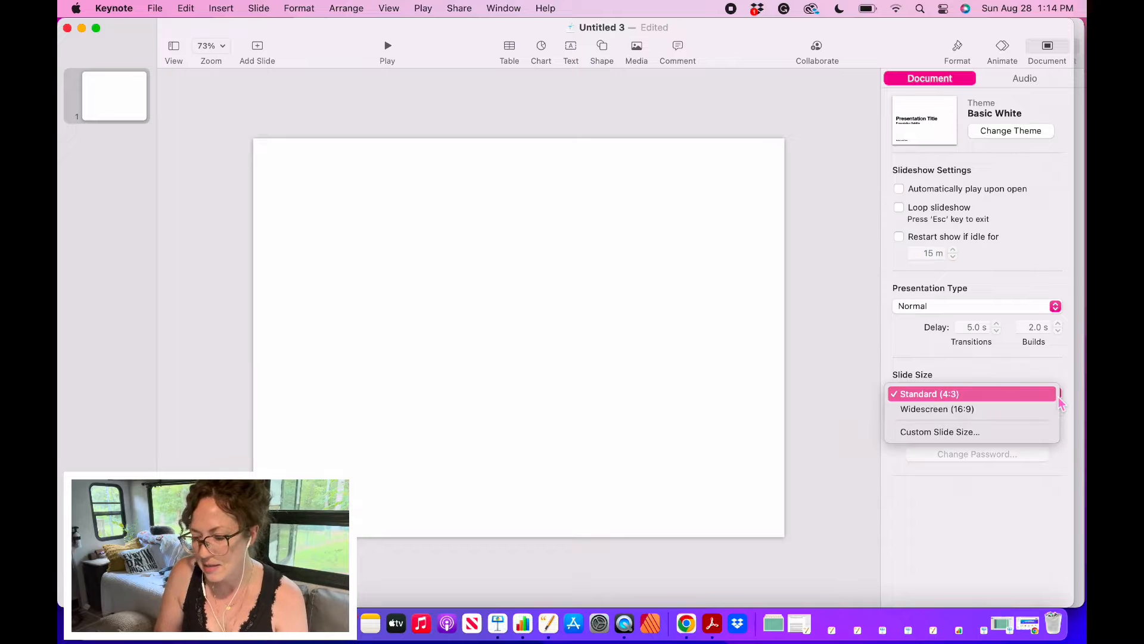
{"action": "left_click", "coordinate": [990, 431]}
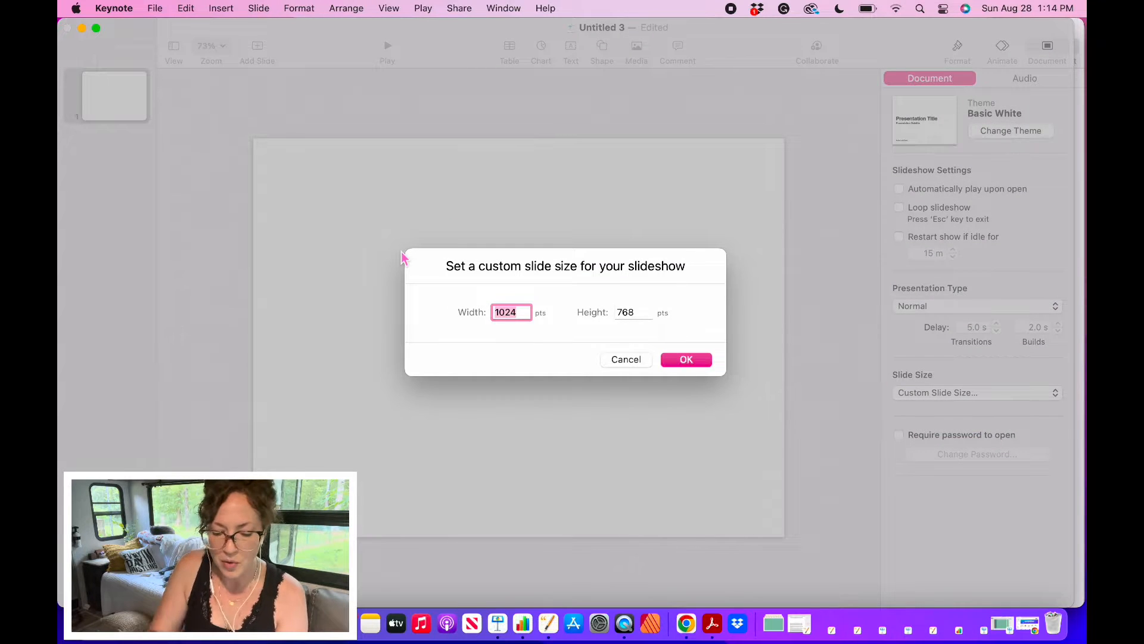
{"action": "type", "text": "2300"}
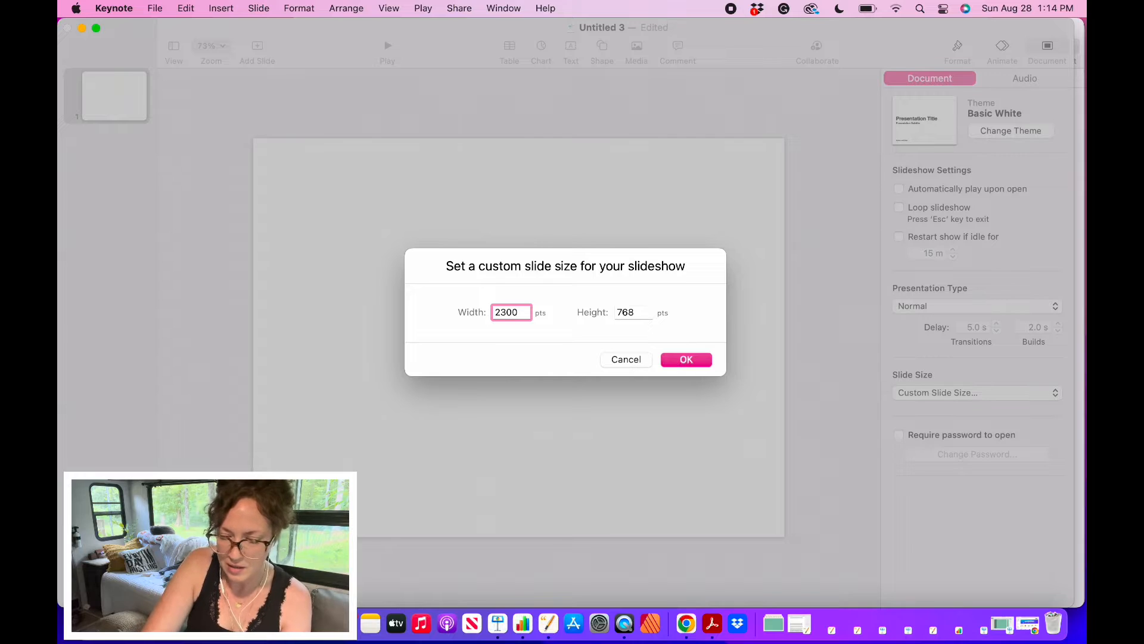
{"action": "key", "text": "Tab"}
{"action": "type", "text": "14"}
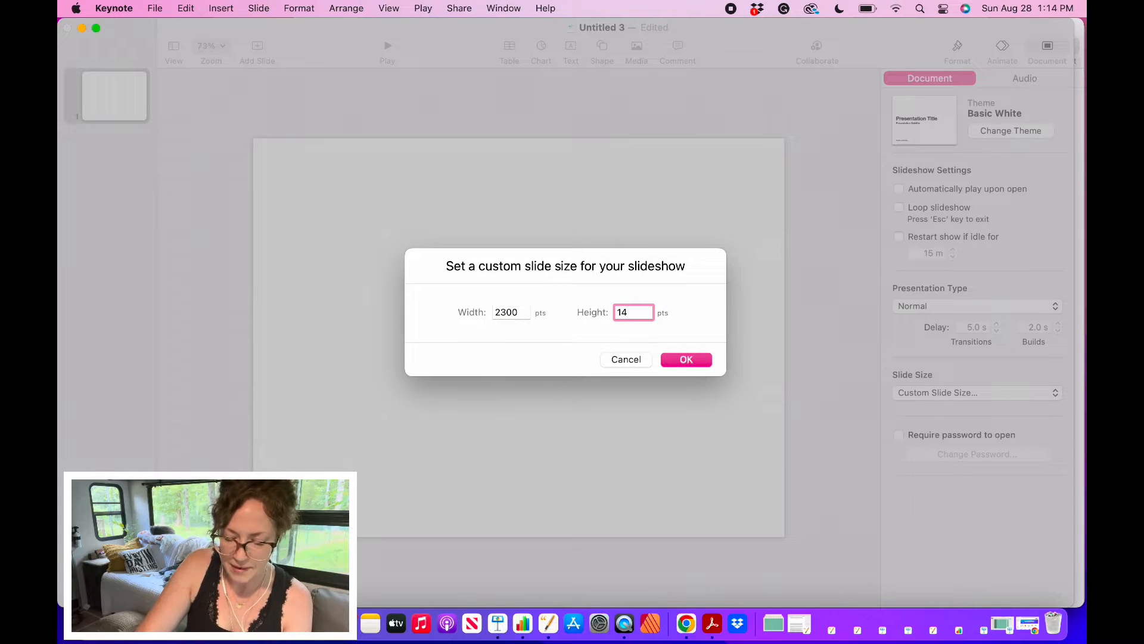
{"action": "type", "text": "75"}
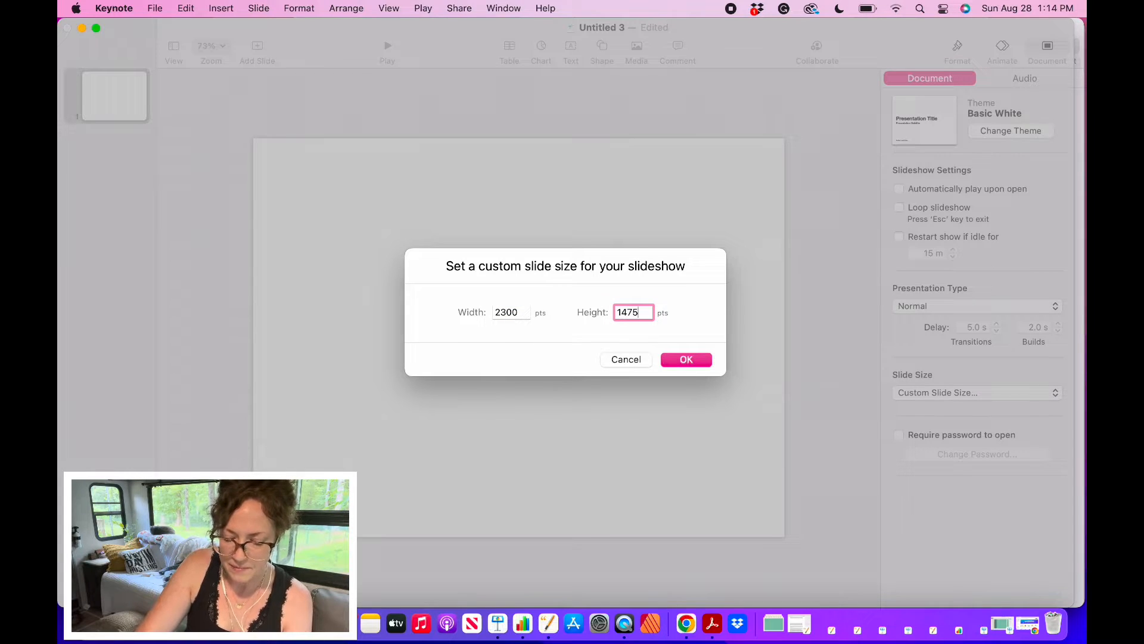
{"action": "left_click", "coordinate": [689, 360]}
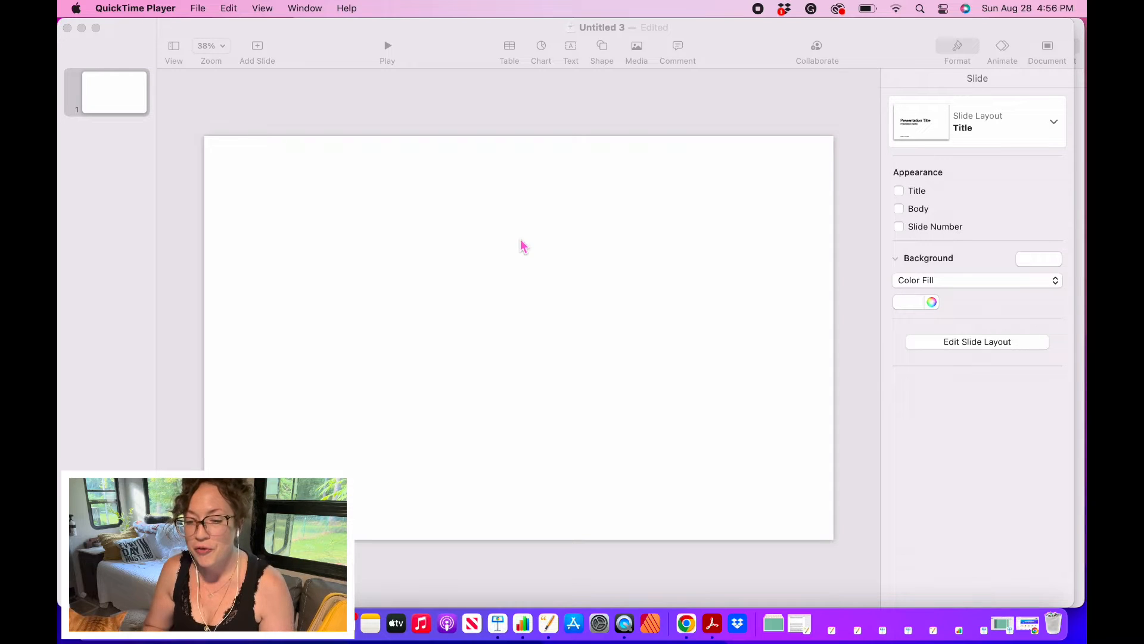
Add a text box to the blank slide and place it centred near the slide's upper edge.
{"action": "left_click", "coordinate": [533, 86]}
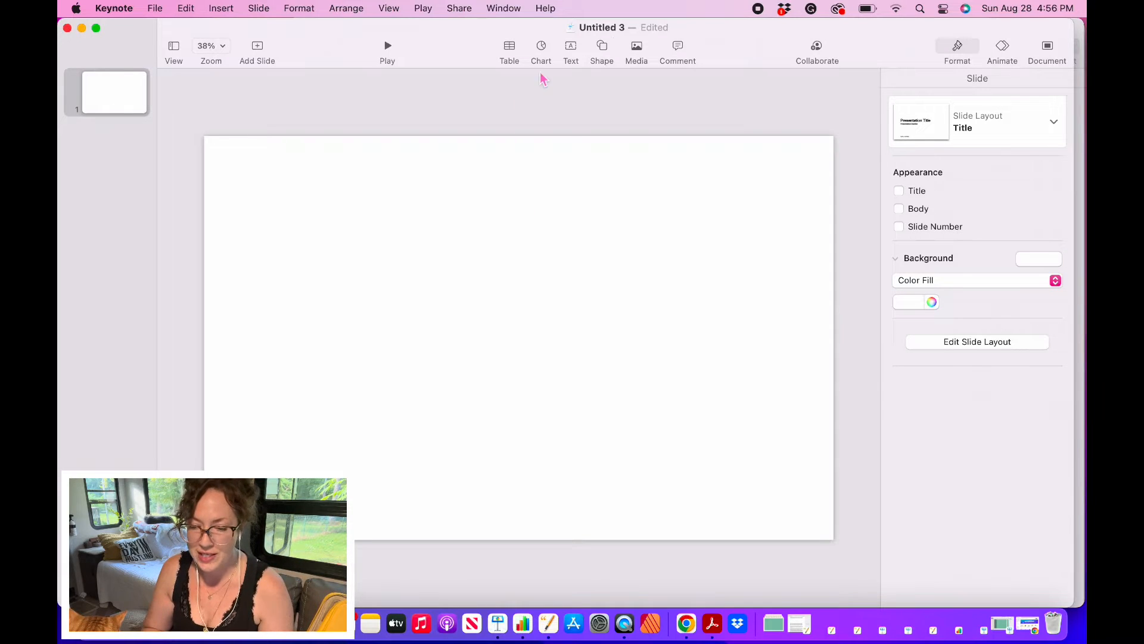
{"action": "left_click", "coordinate": [572, 48]}
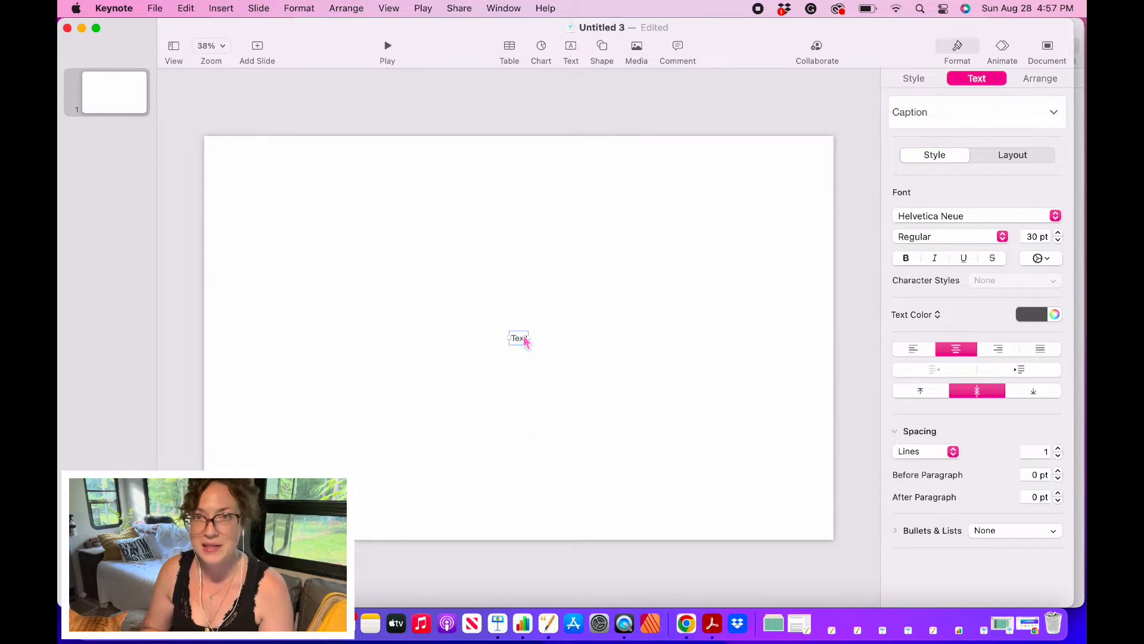
{"action": "left_click_drag", "start_coordinate": [525, 340], "coordinate": [519, 210]}
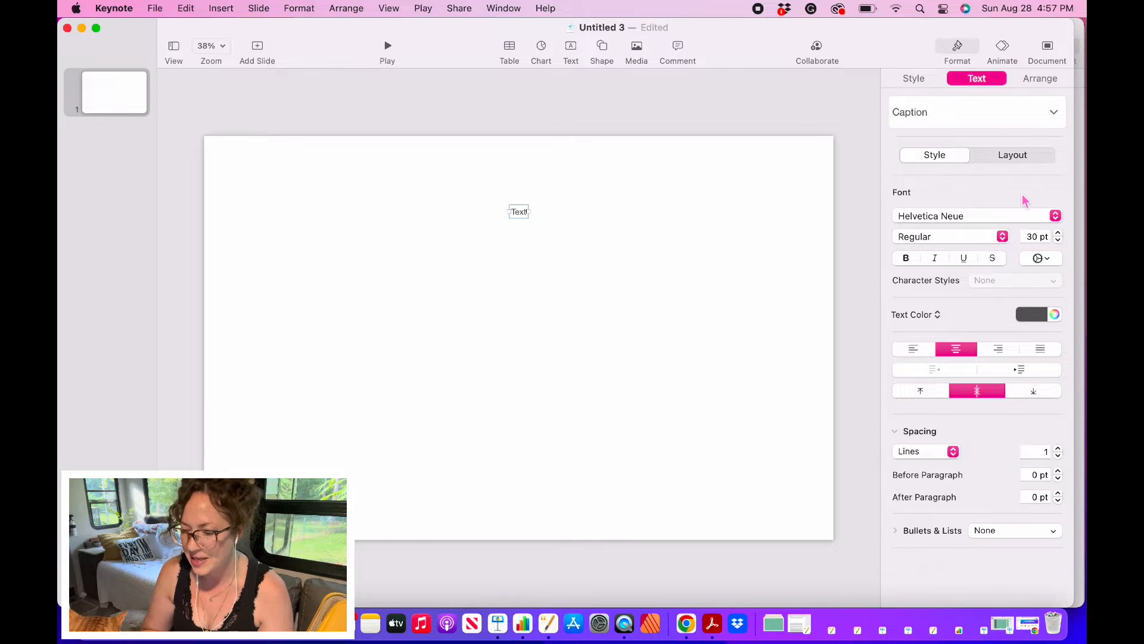
Format the text box in Wonderul Wilderness Filled Font at 231 pt.
{"action": "left_click", "coordinate": [1055, 217]}
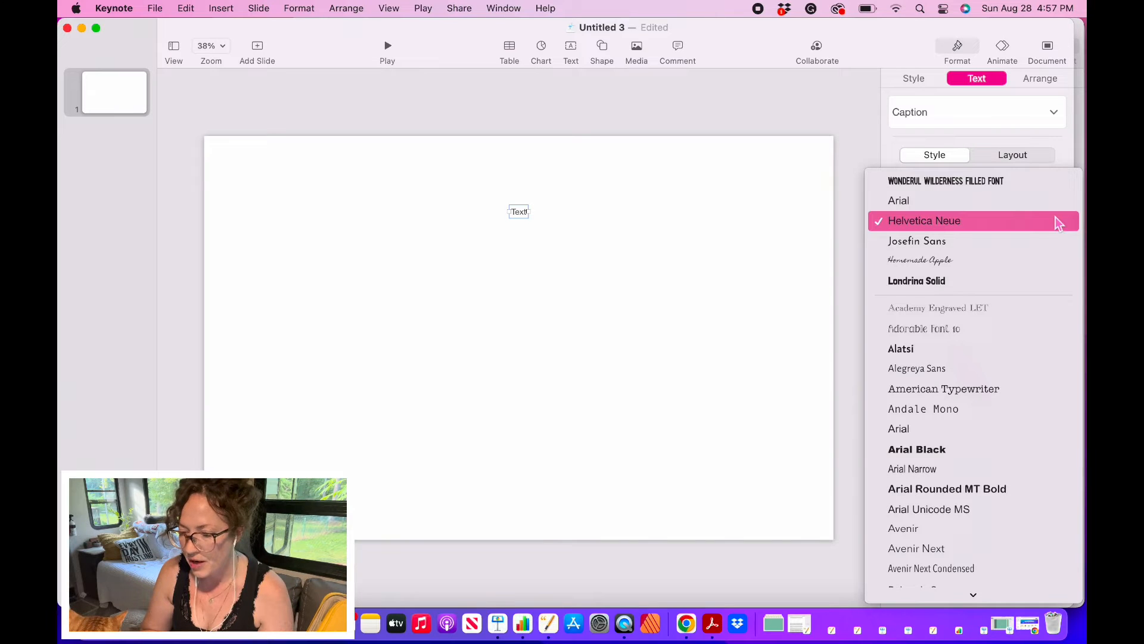
{"action": "left_click", "coordinate": [1005, 189]}
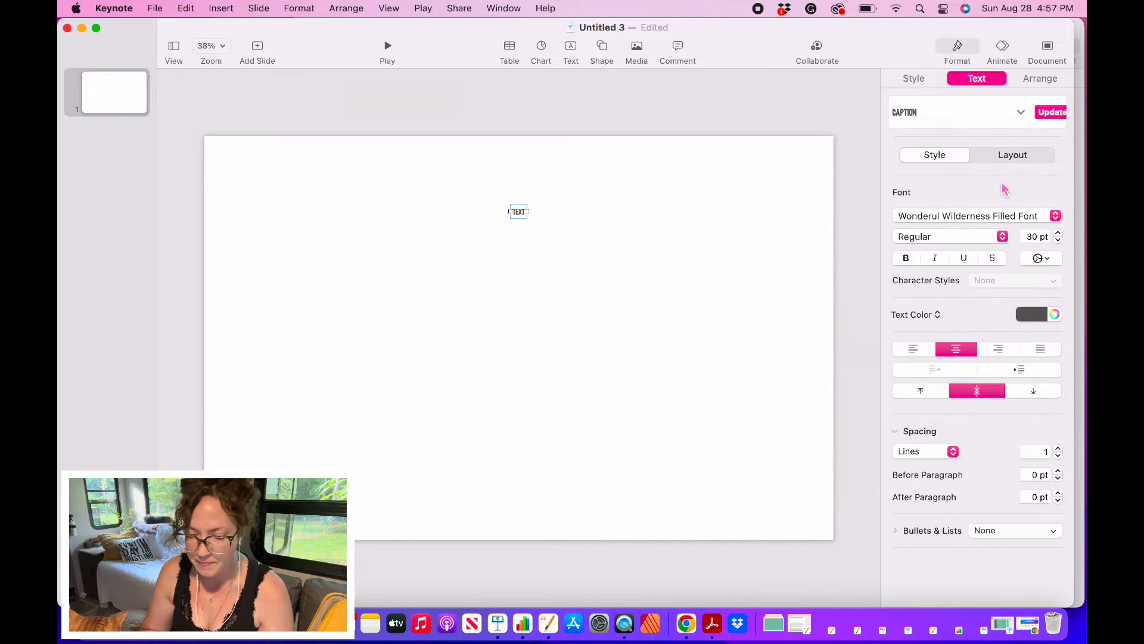
{"action": "left_click", "coordinate": [1028, 237]}
{"action": "type", "text": "231"}
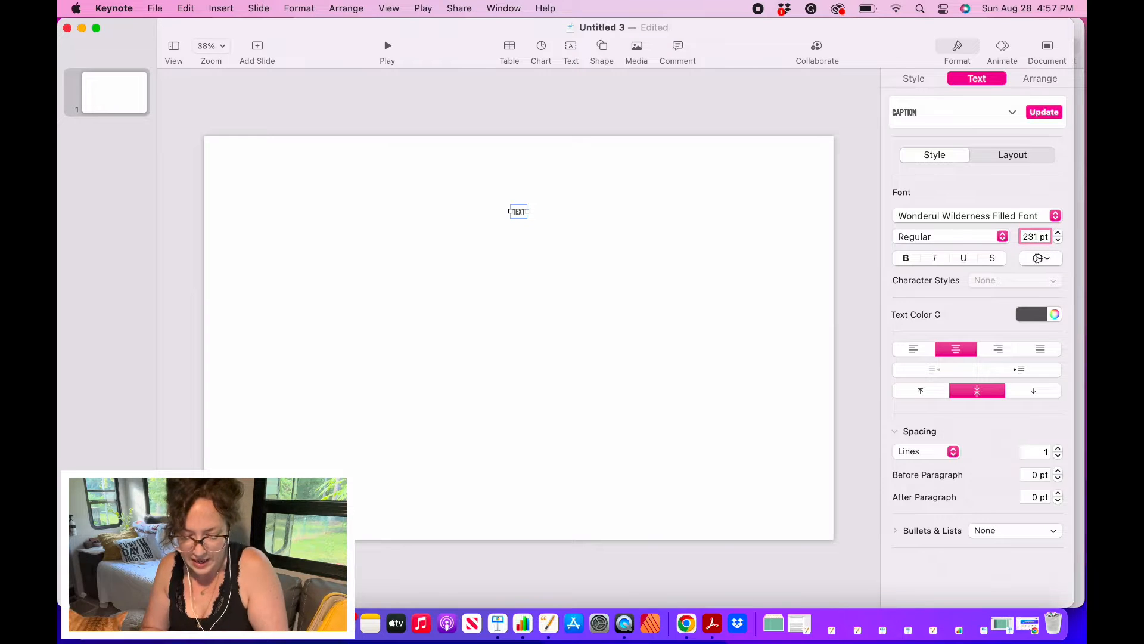
{"action": "key", "text": "Tab"}
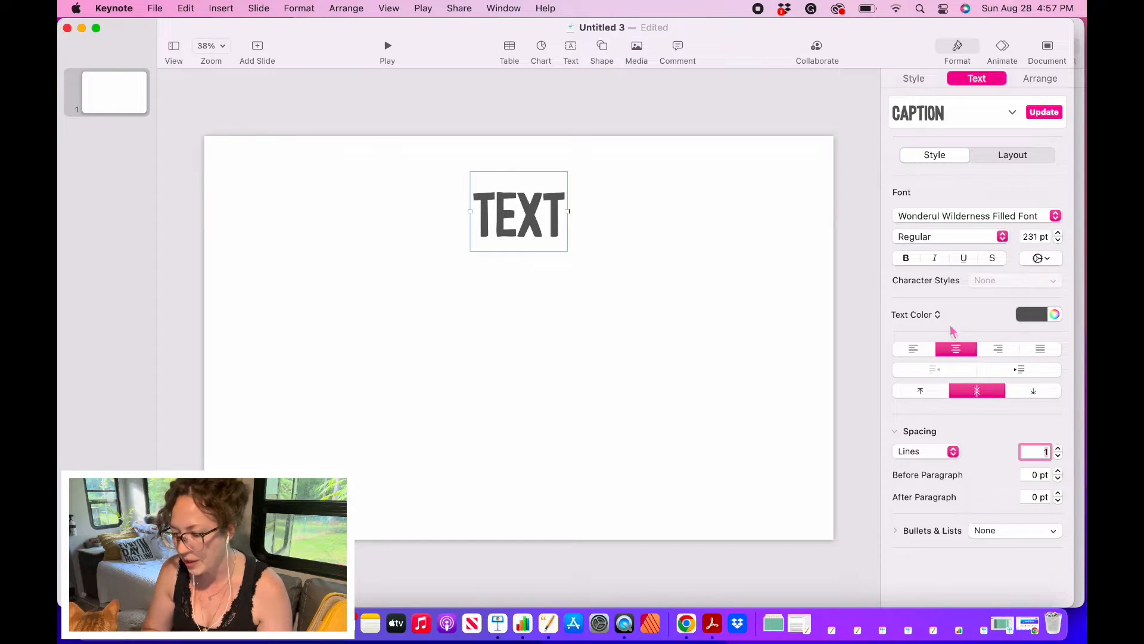
Try a dark blue from the colour wheel on the text, then set its colour to the Fern green pencil (hex 4F8F00).
{"action": "left_click", "coordinate": [1055, 315]}
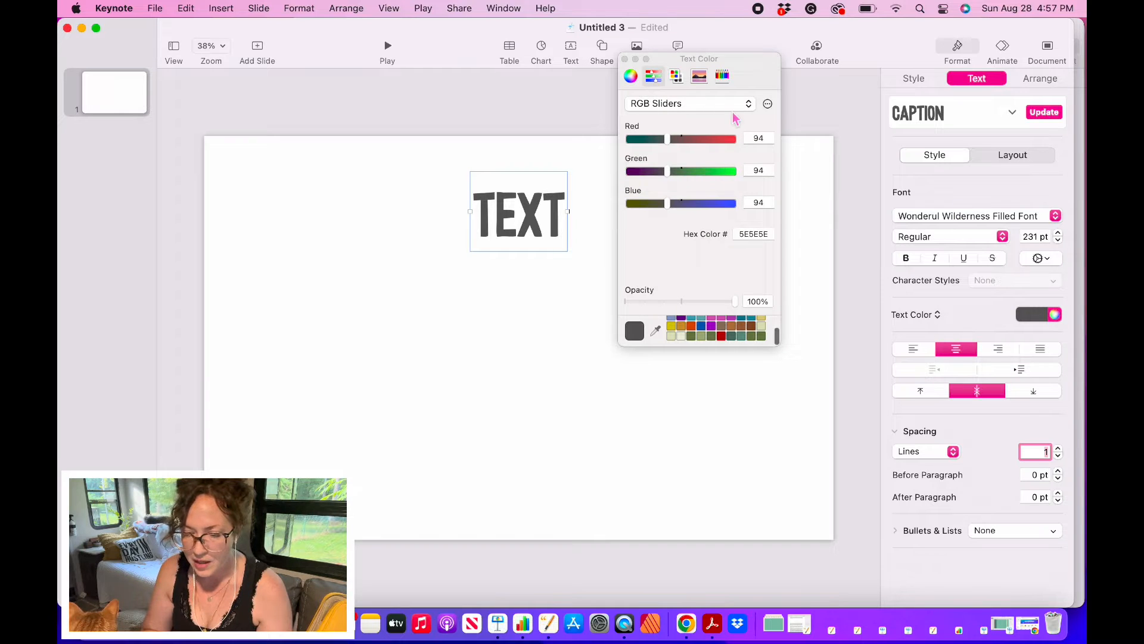
{"action": "left_click", "coordinate": [631, 76]}
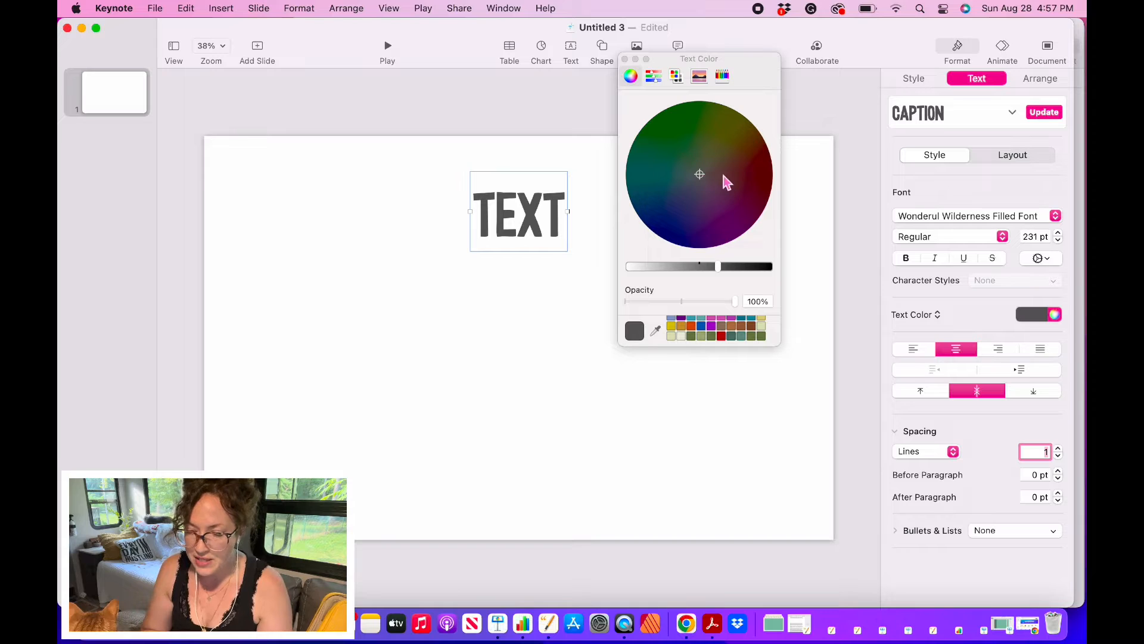
{"action": "left_click_drag", "start_coordinate": [699, 172], "coordinate": [673, 206]}
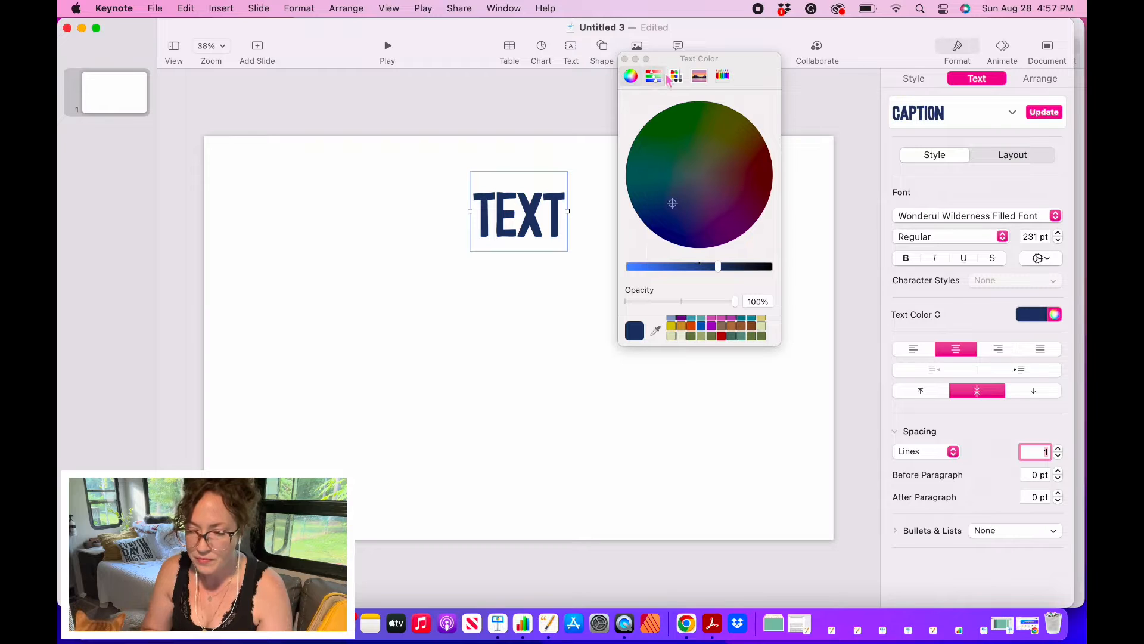
{"action": "left_click", "coordinate": [724, 76]}
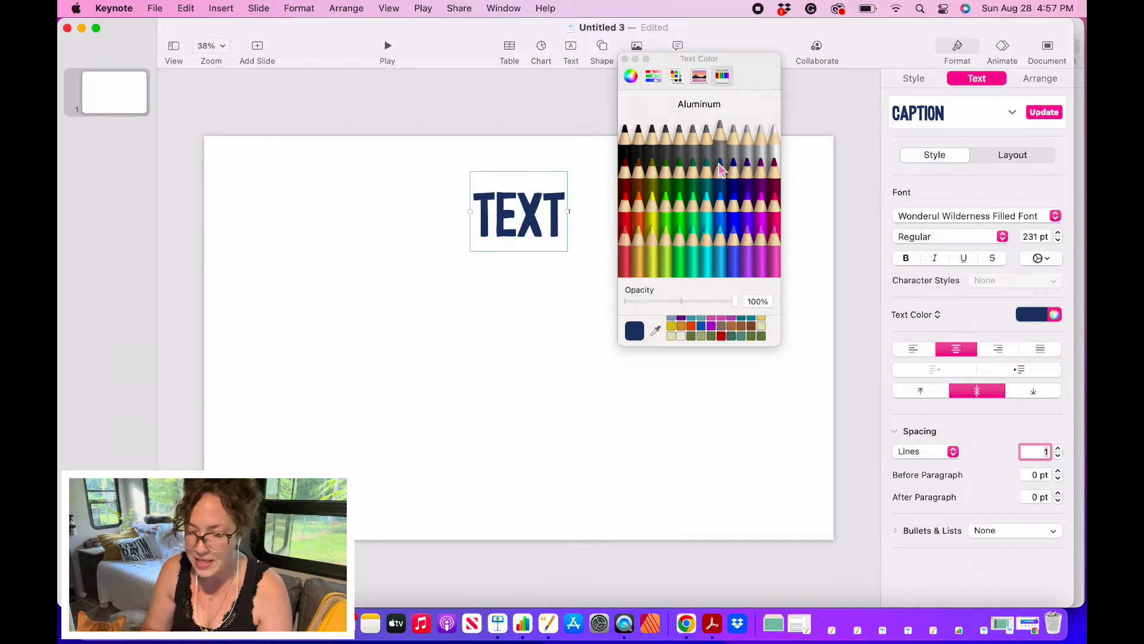
{"action": "left_click", "coordinate": [680, 179]}
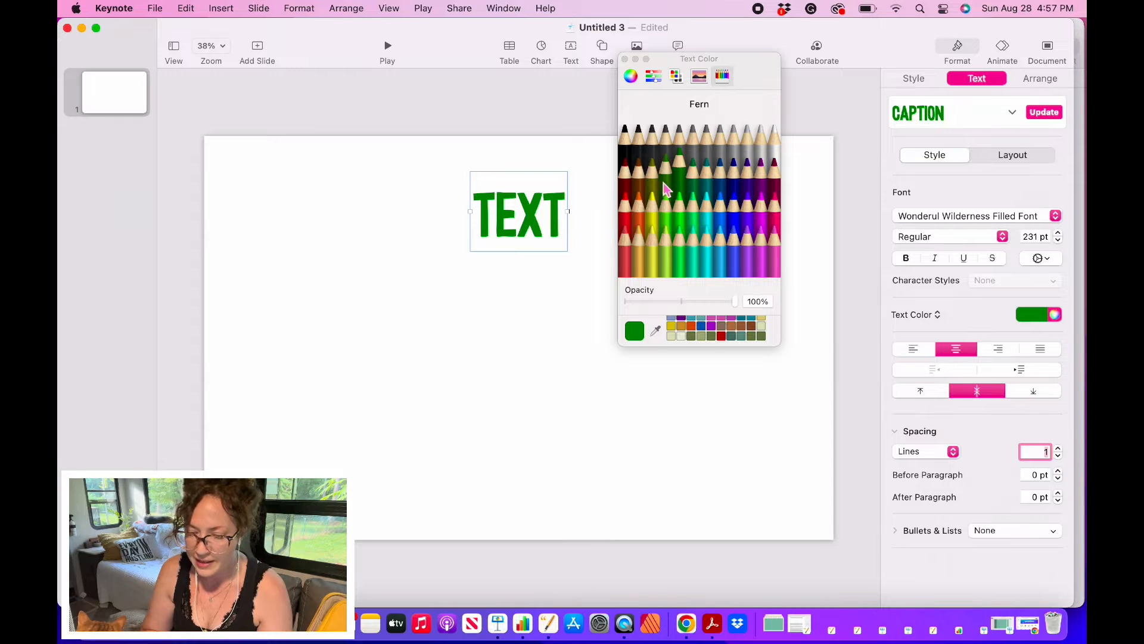
{"action": "left_click", "coordinate": [667, 174]}
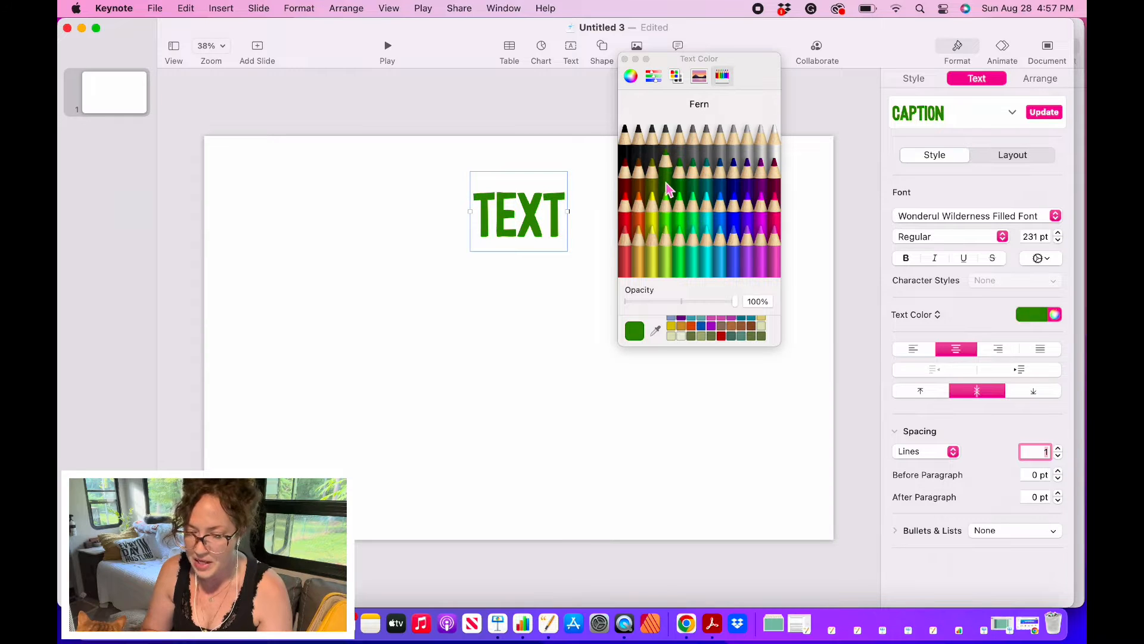
{"action": "left_click", "coordinate": [656, 79]}
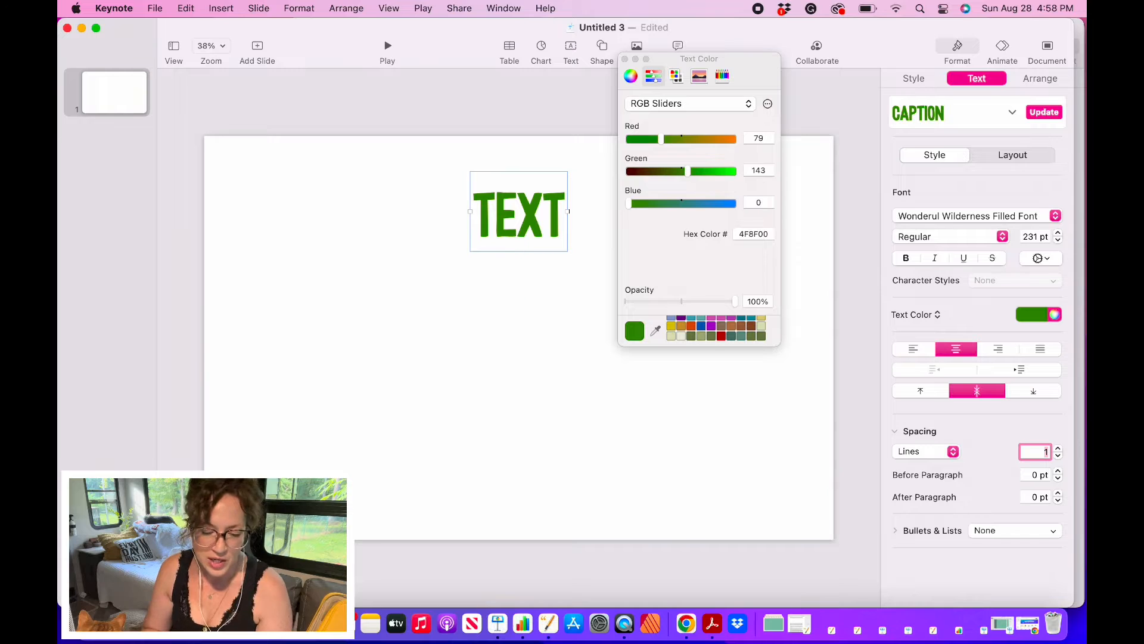
Place the tree image magic time_87.png from the Digital Advent Calendar folder on the Desktop onto the slide.
{"action": "left_click", "coordinate": [91, 624]}
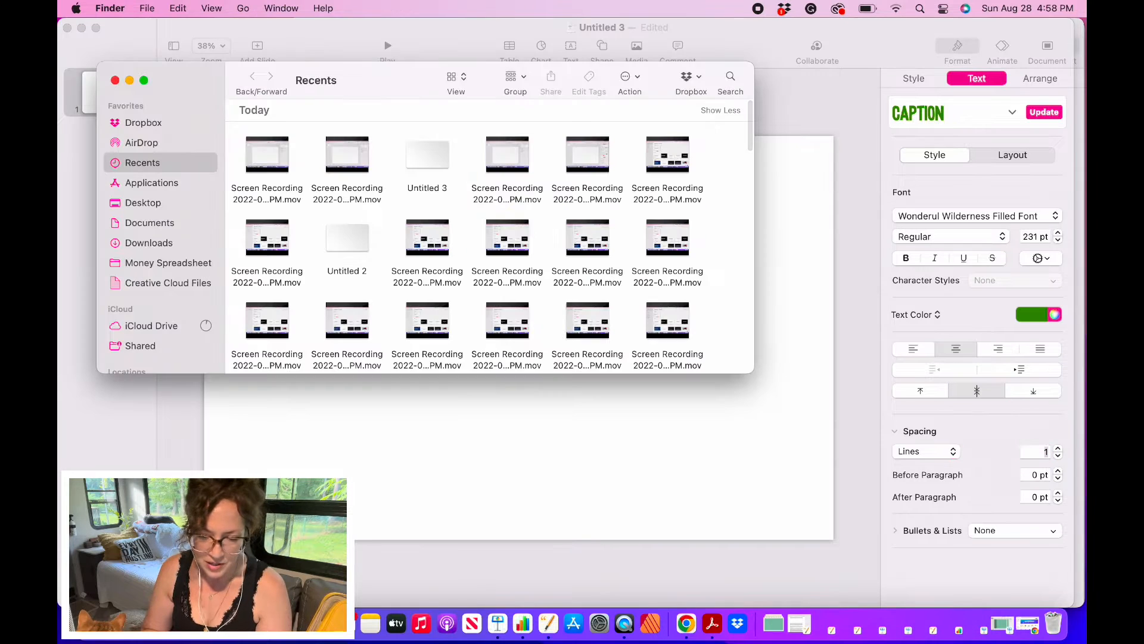
{"action": "scroll", "coordinate": [344, 256], "scroll_direction": "down", "scroll_amount": 10}
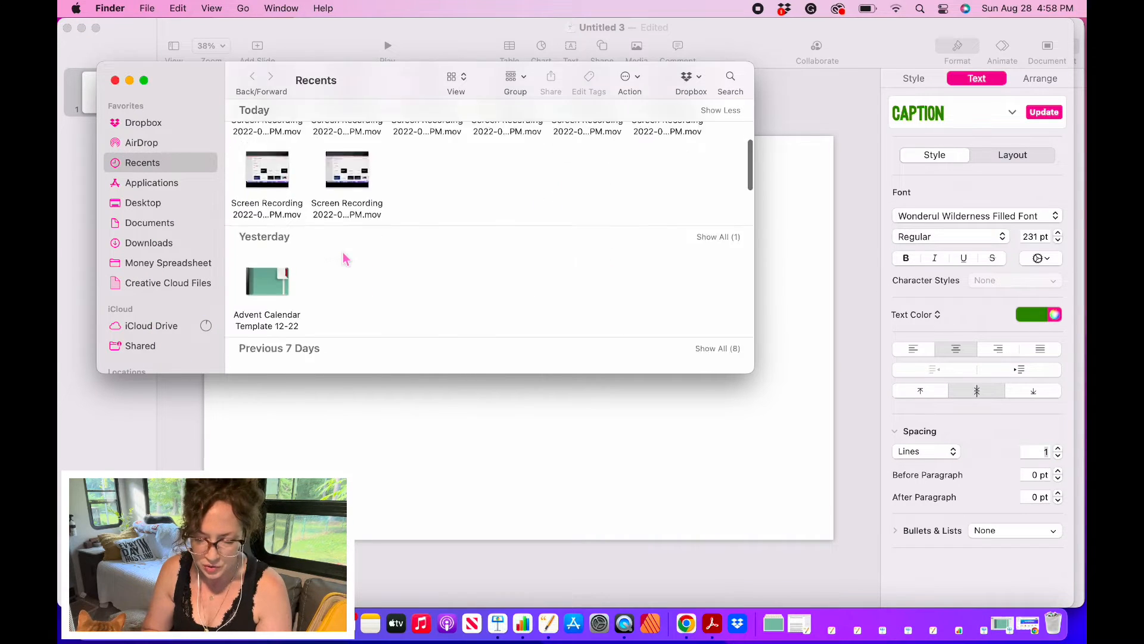
{"action": "left_click", "coordinate": [152, 204]}
{"action": "double_click", "coordinate": [277, 239]}
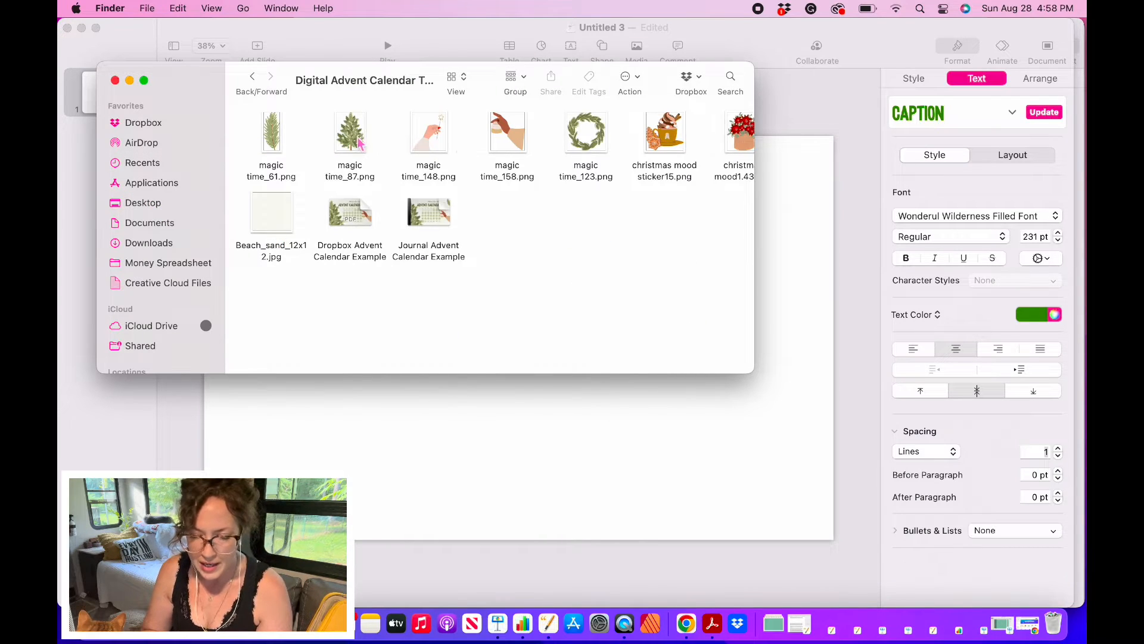
{"action": "left_click_drag", "start_coordinate": [360, 141], "coordinate": [859, 249]}
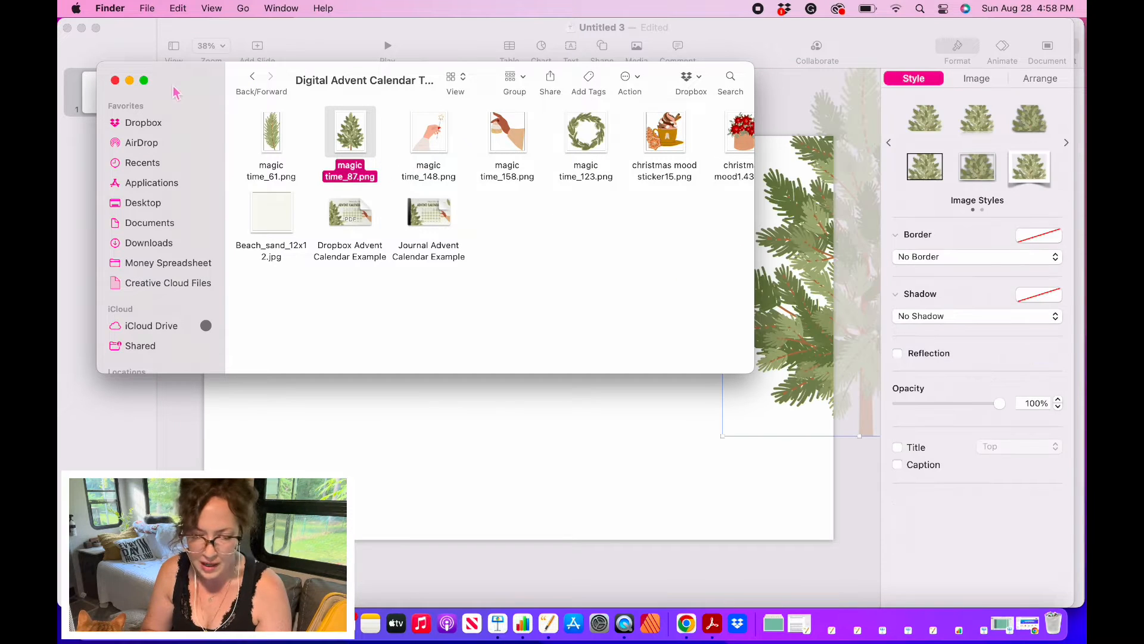
{"action": "left_click", "coordinate": [115, 80]}
Close the colour picker and move the tree image to the slide's left edge so it partly overhangs.
{"action": "left_click", "coordinate": [817, 196]}
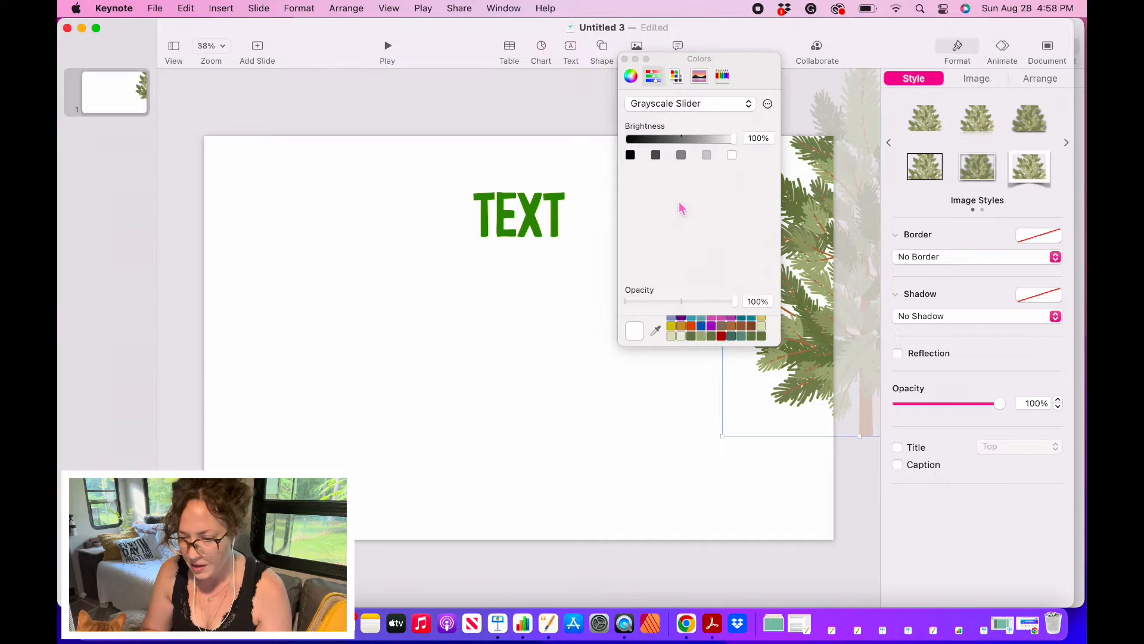
{"action": "left_click", "coordinate": [625, 59]}
{"action": "left_click_drag", "start_coordinate": [784, 285], "coordinate": [226, 334]}
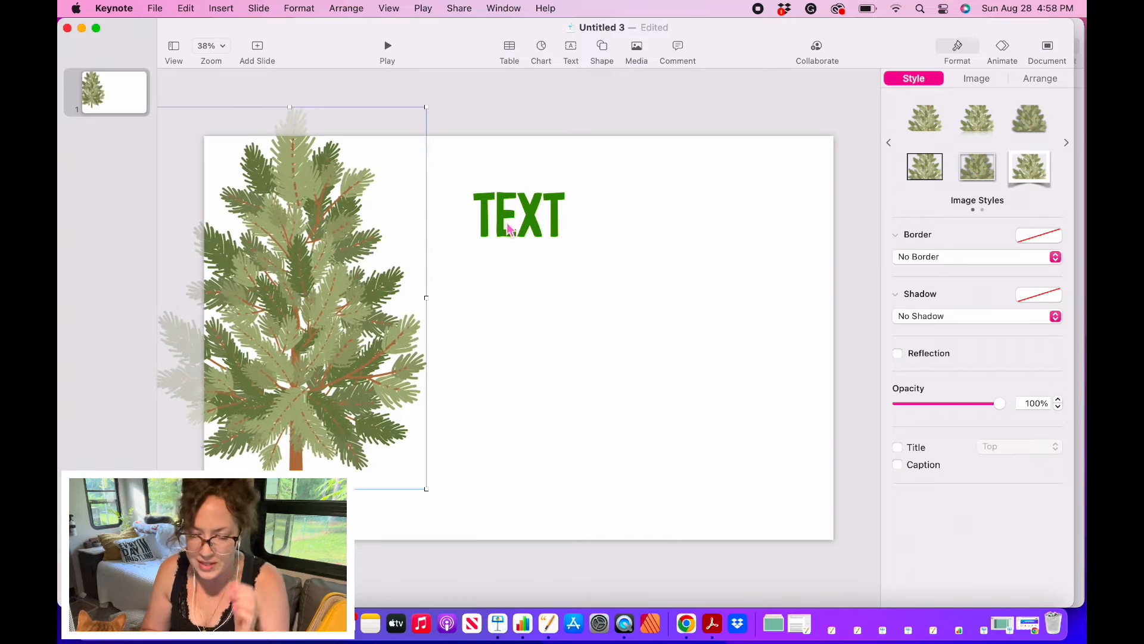
Recolour the slide text with a dark green sampled from the tree image (hex 737E53), and save that green as a swatch.
{"action": "left_click", "coordinate": [511, 223]}
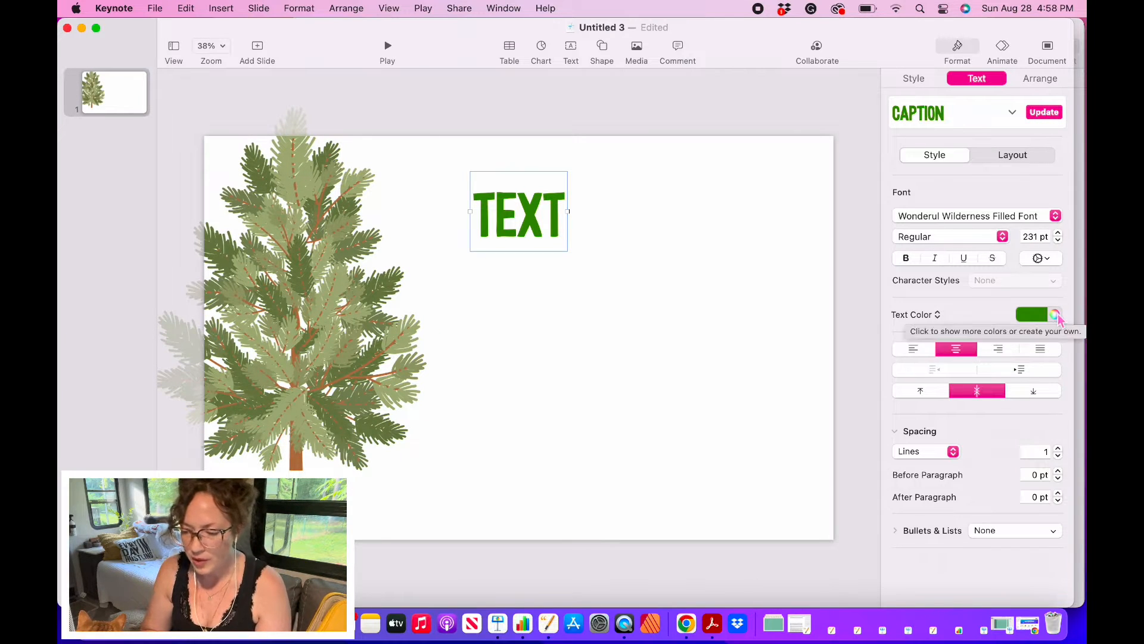
{"action": "left_click", "coordinate": [1055, 315]}
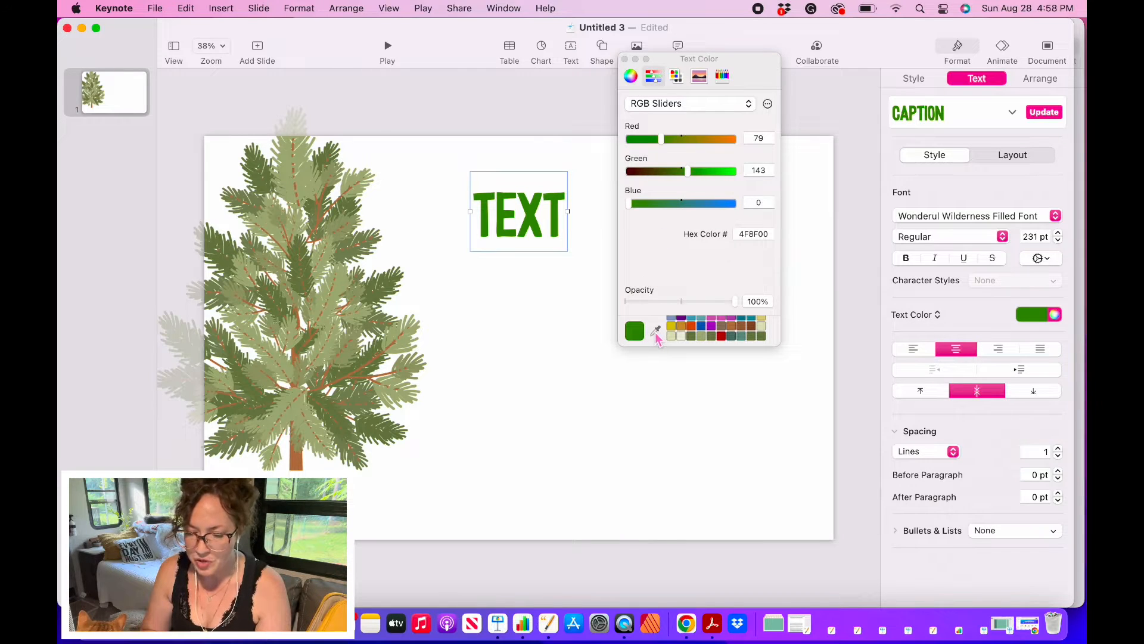
{"action": "left_click", "coordinate": [656, 332]}
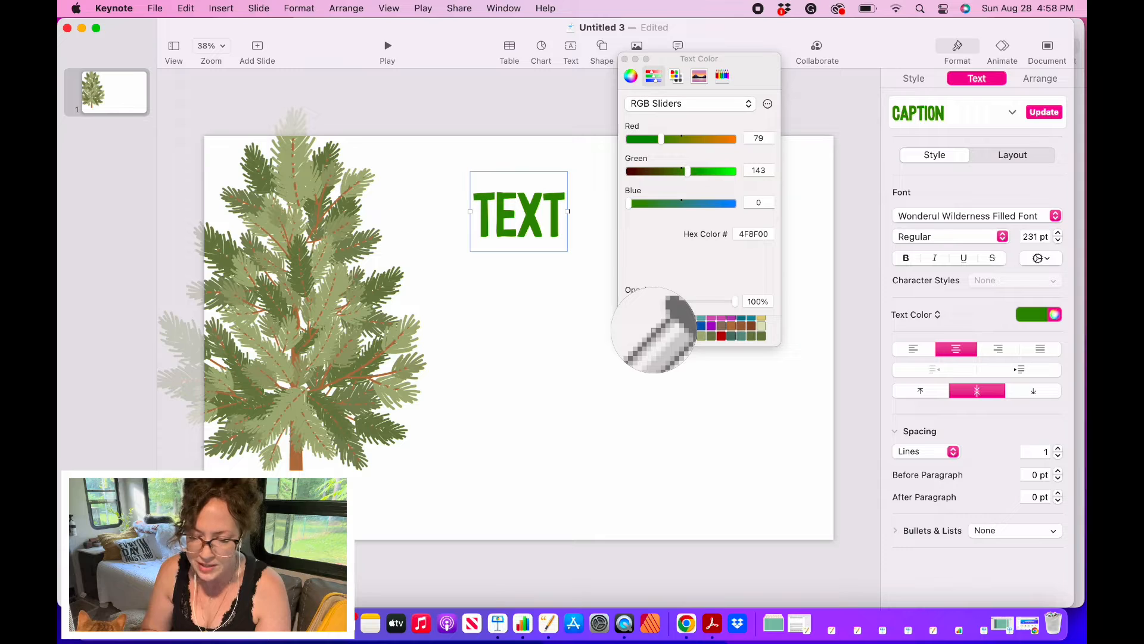
{"action": "left_click", "coordinate": [337, 416]}
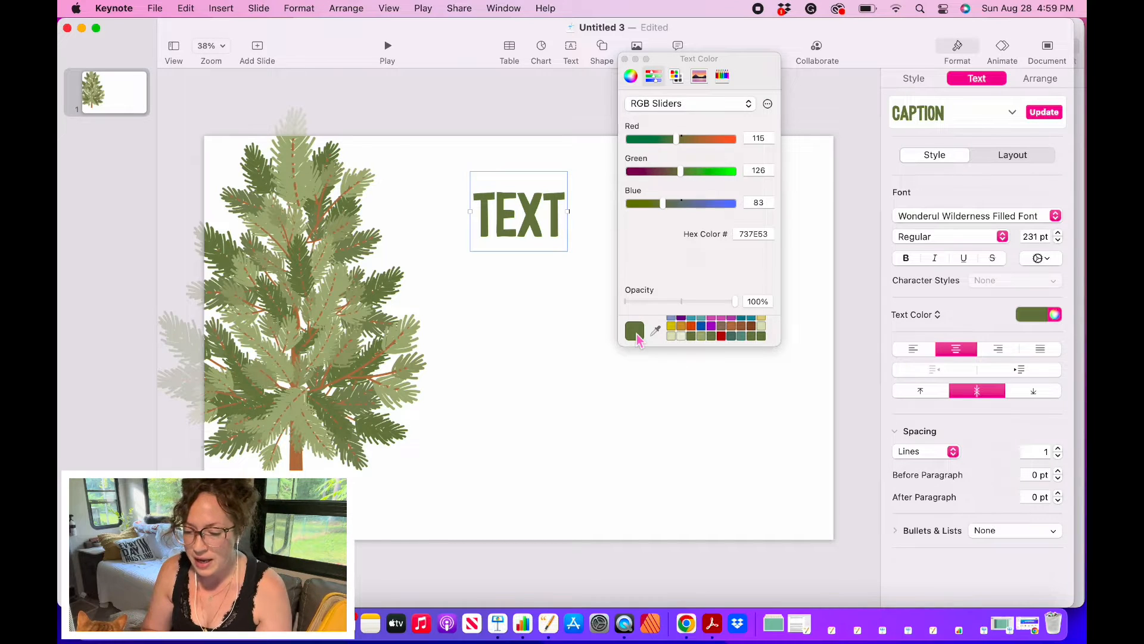
{"action": "left_click_drag", "start_coordinate": [642, 337], "coordinate": [682, 337]}
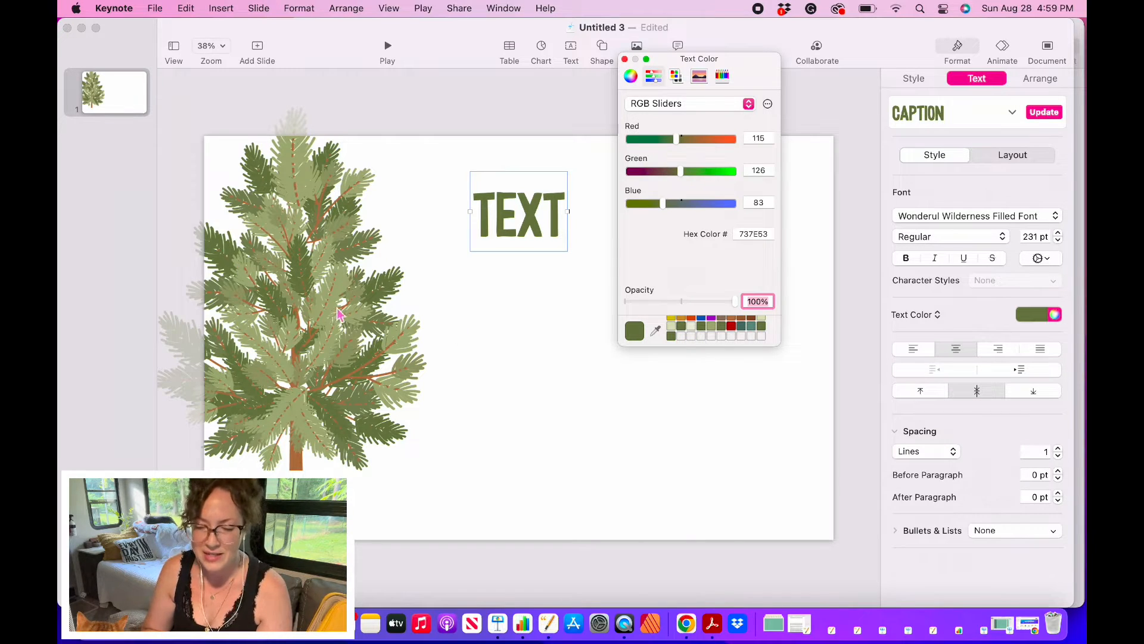
{"action": "left_click", "coordinate": [625, 60]}
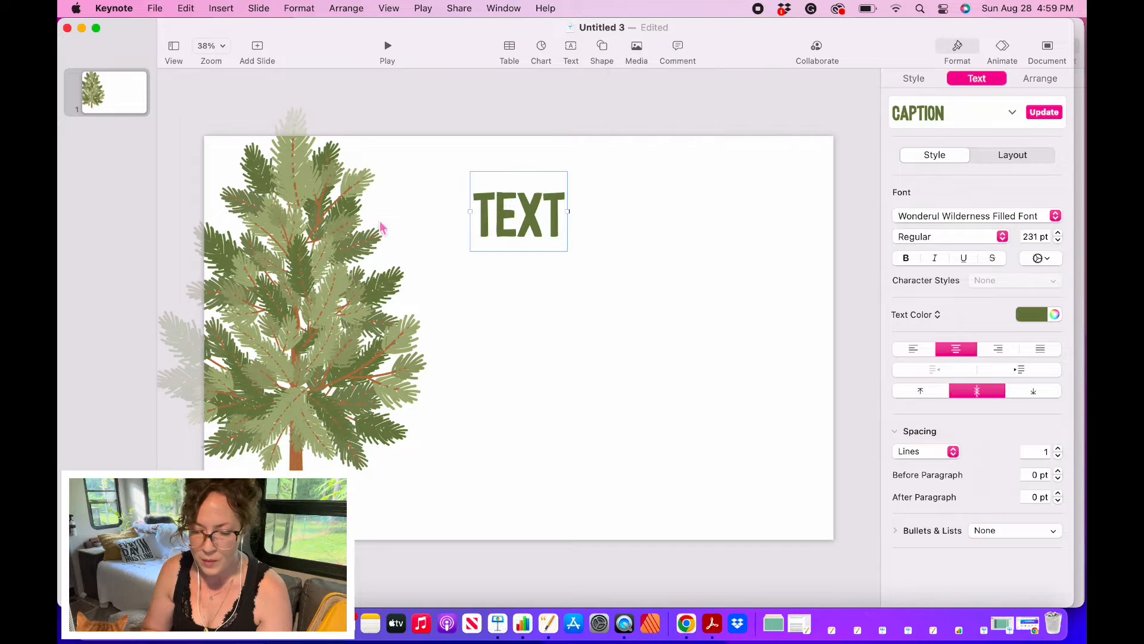
Delete the tree image and replace the placeholder text with the title "ADVENT CALENDAR".
{"action": "left_click", "coordinate": [327, 322]}
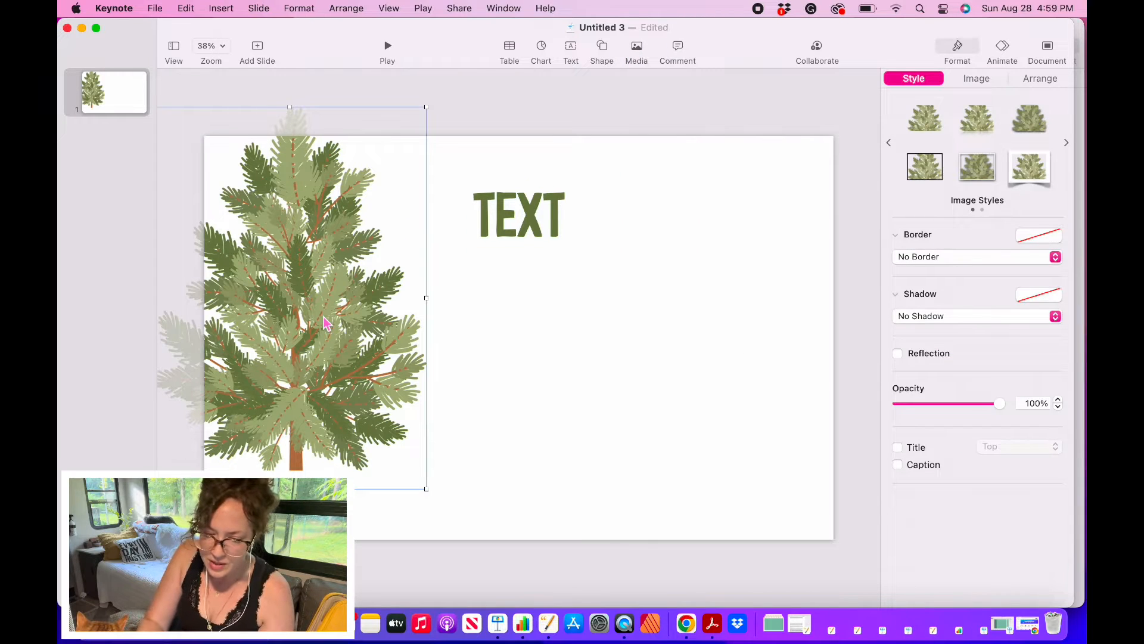
{"action": "key", "text": "Delete"}
{"action": "double_click", "coordinate": [538, 232]}
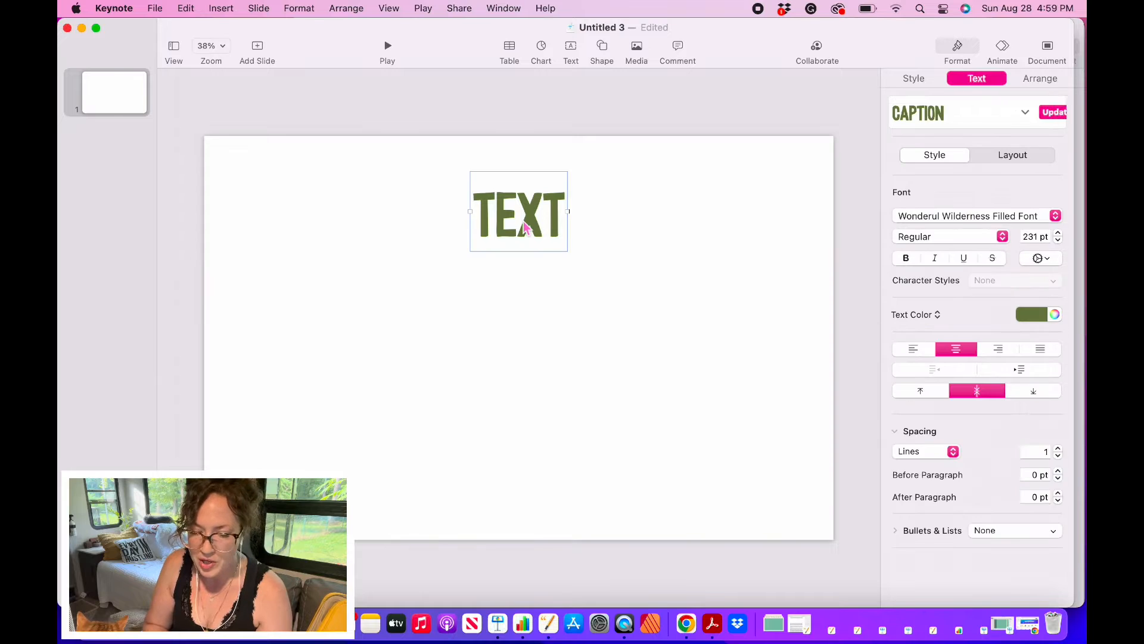
{"action": "key", "text": "BackSpace"}
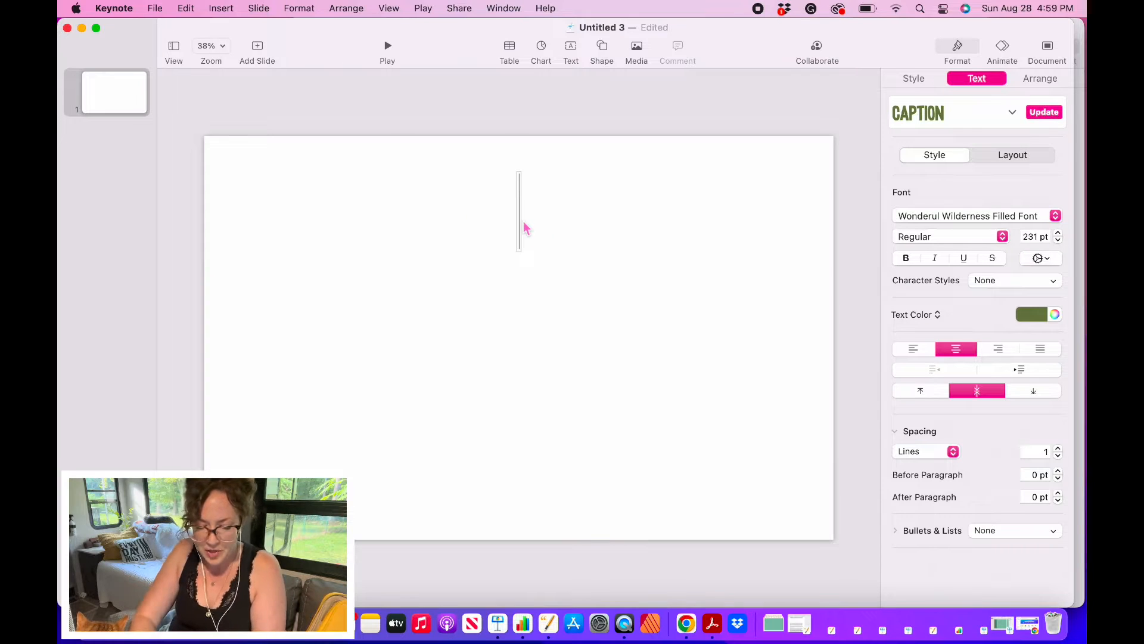
{"action": "type", "text": "ADVE"}
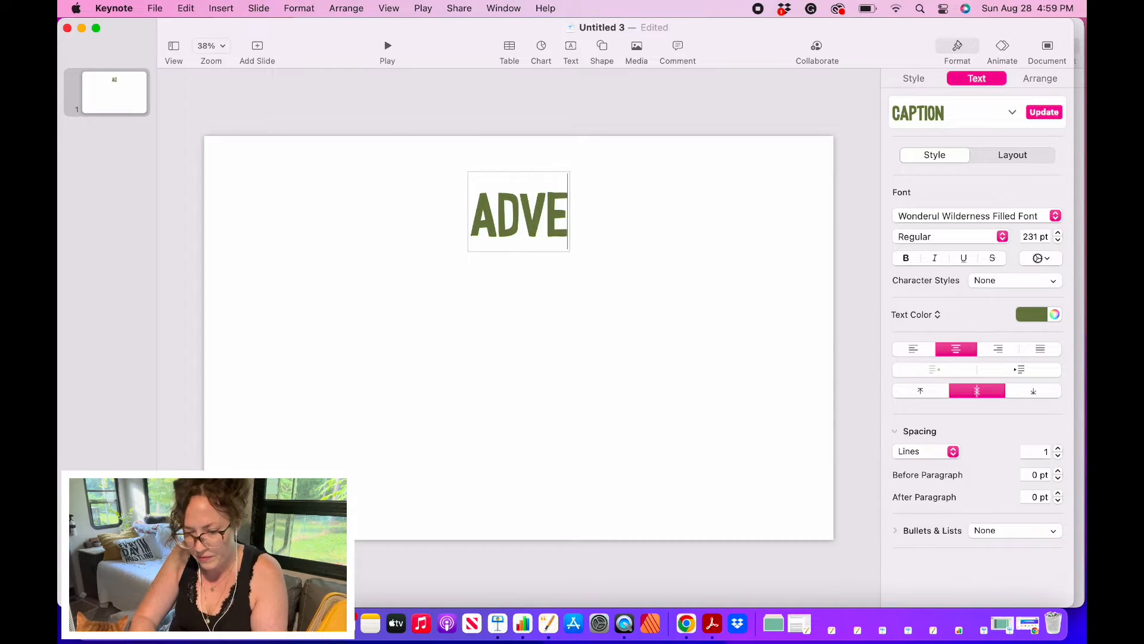
{"action": "type", "text": "NT CALENDAR"}
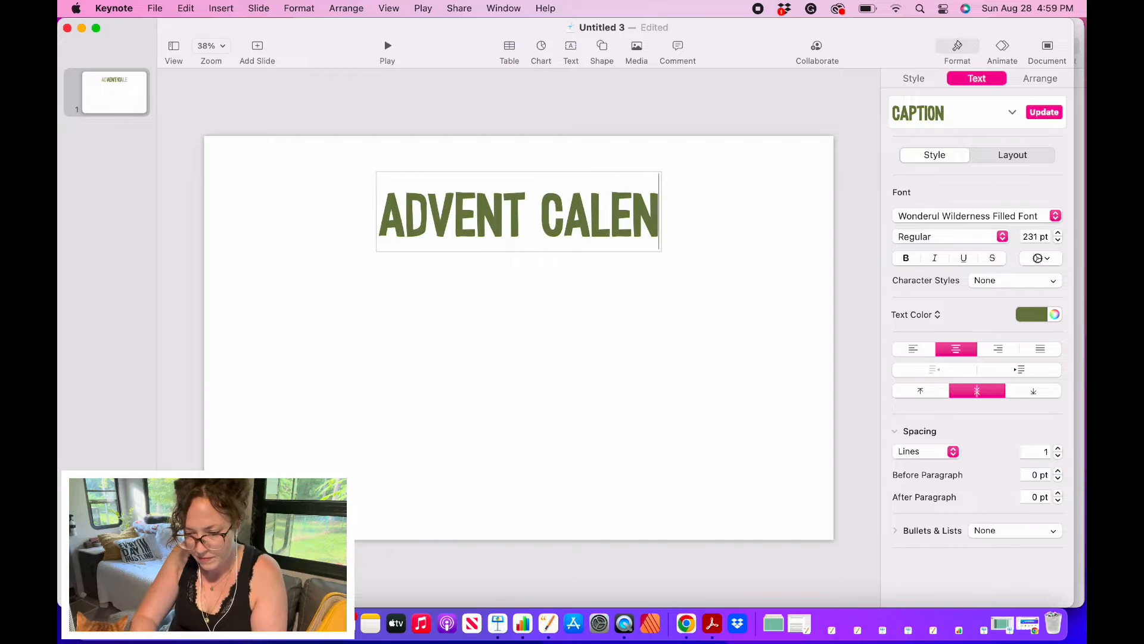
{"action": "left_click", "coordinate": [523, 353]}
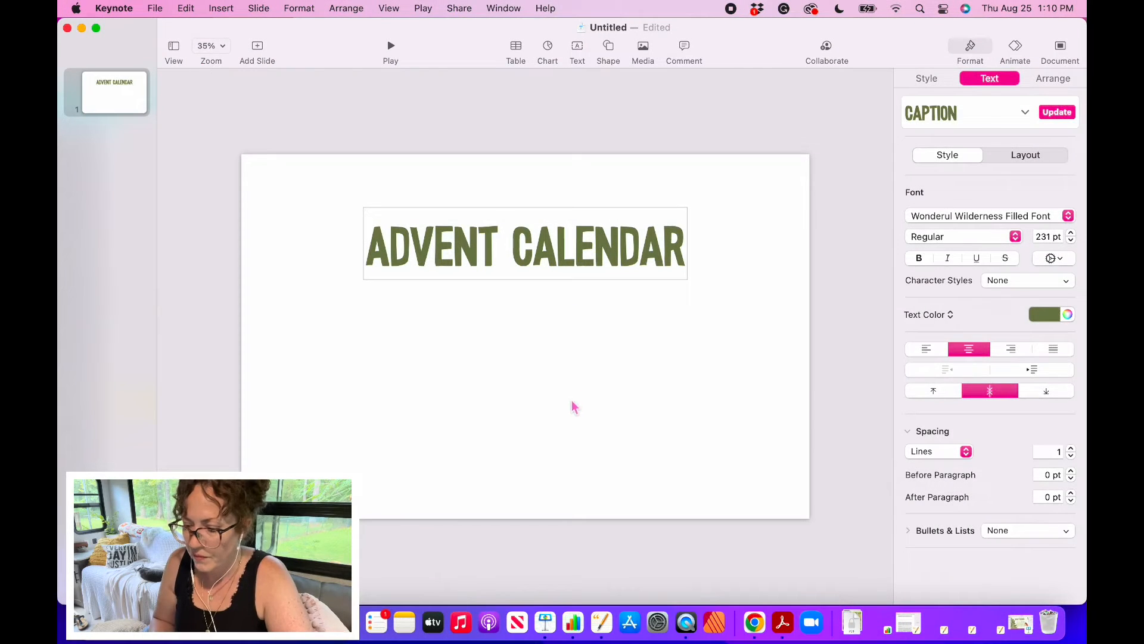
{"action": "left_click", "coordinate": [573, 407]}
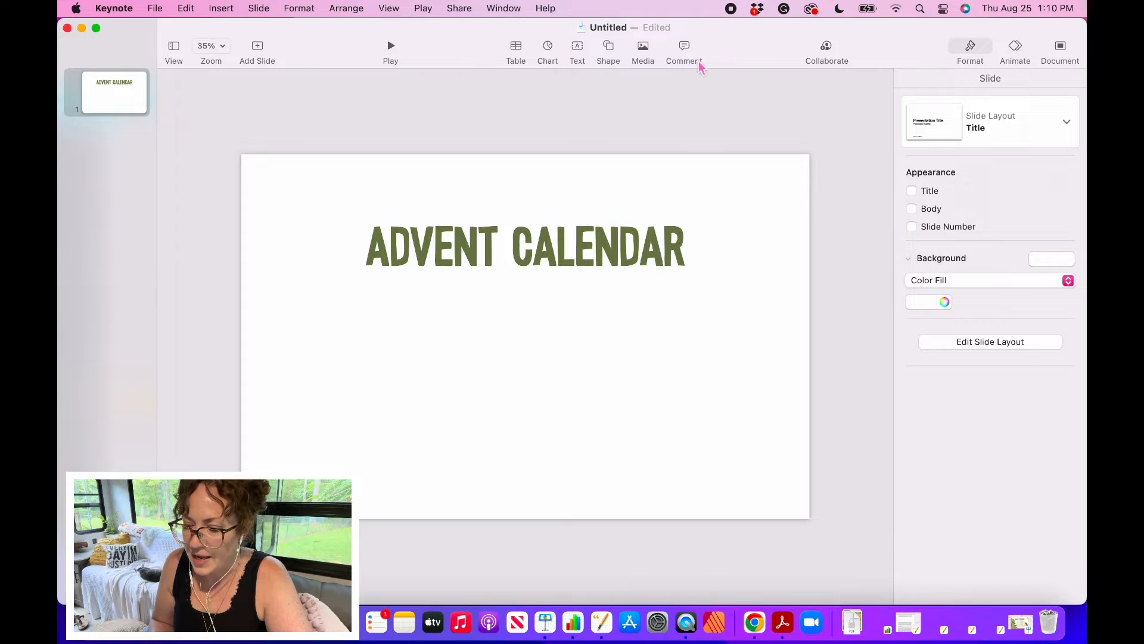
Add a second text box above the right part of the title and format it in Homemade Apple at 88 pt.
{"action": "left_click", "coordinate": [577, 50]}
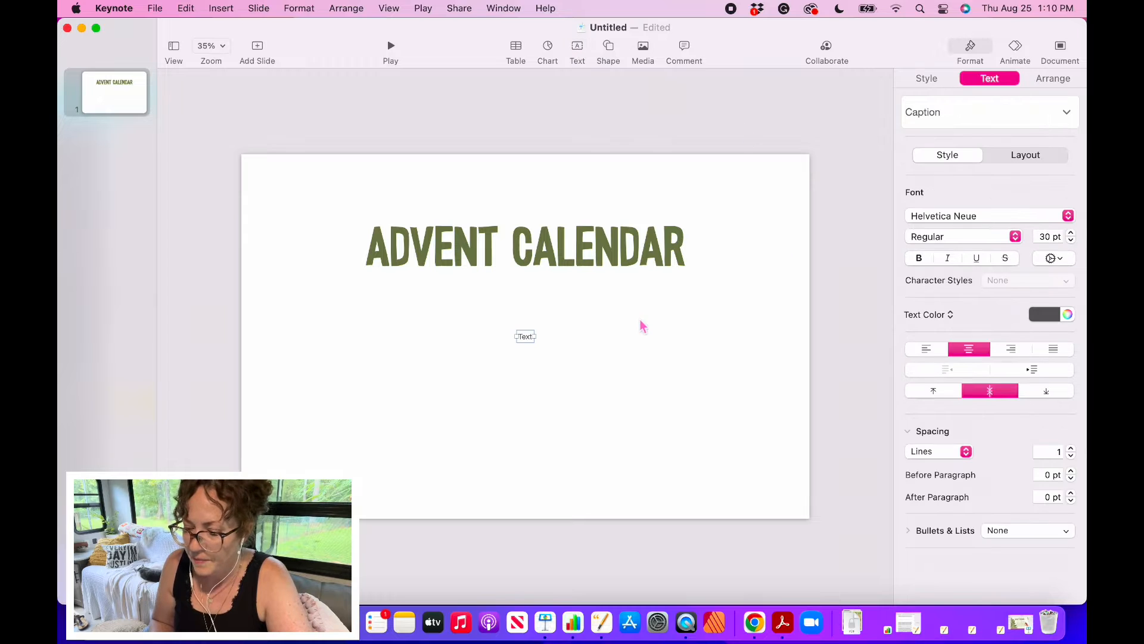
{"action": "left_click_drag", "start_coordinate": [524, 337], "coordinate": [623, 209]}
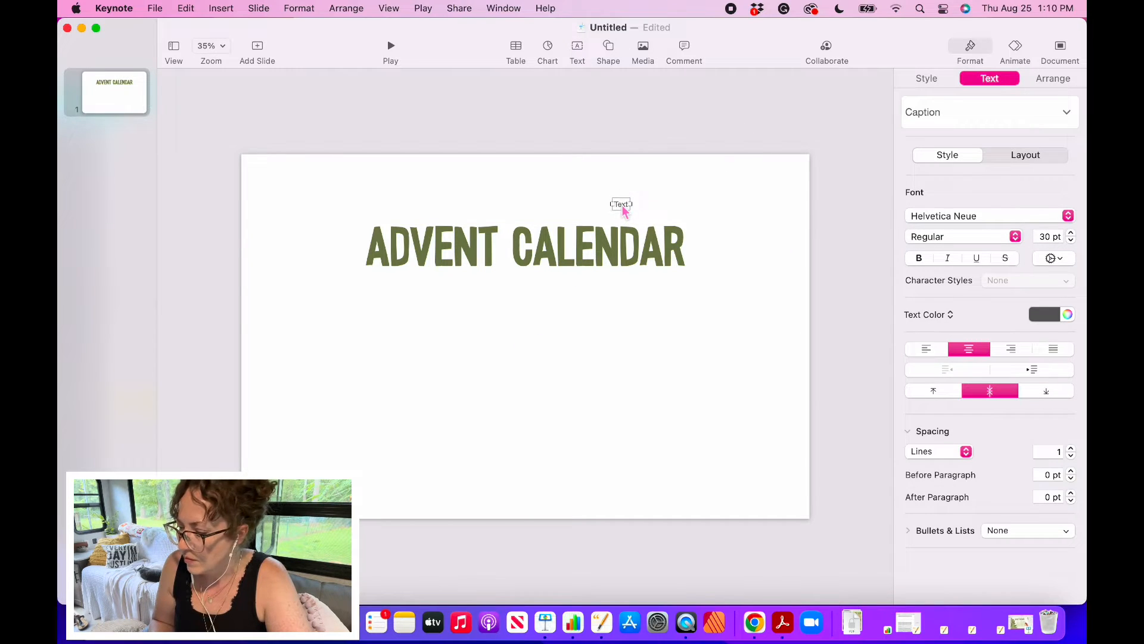
{"action": "left_click", "coordinate": [1068, 217]}
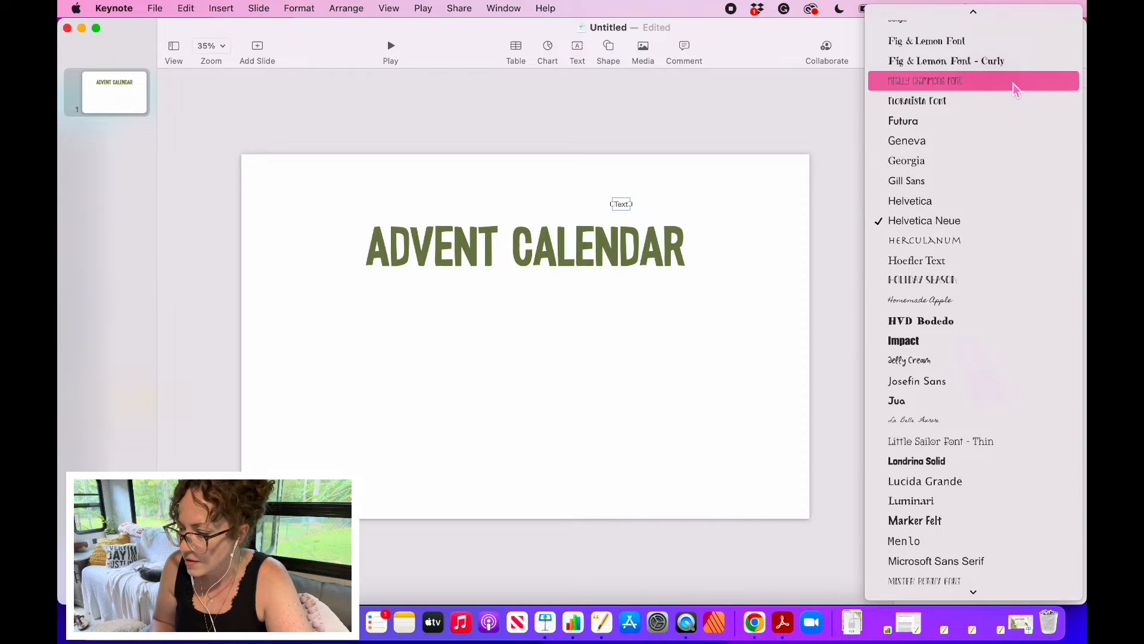
{"action": "scroll", "coordinate": [1013, 84], "scroll_direction": "up", "scroll_amount": 10}
{"action": "left_click", "coordinate": [988, 42]}
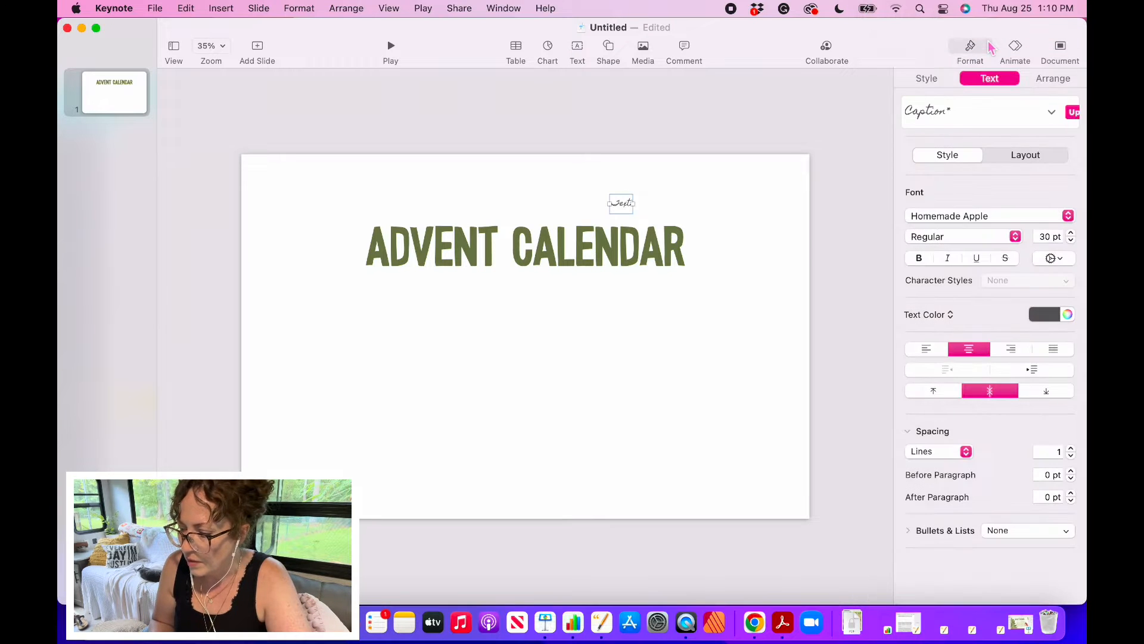
{"action": "double_click", "coordinate": [1037, 237]}
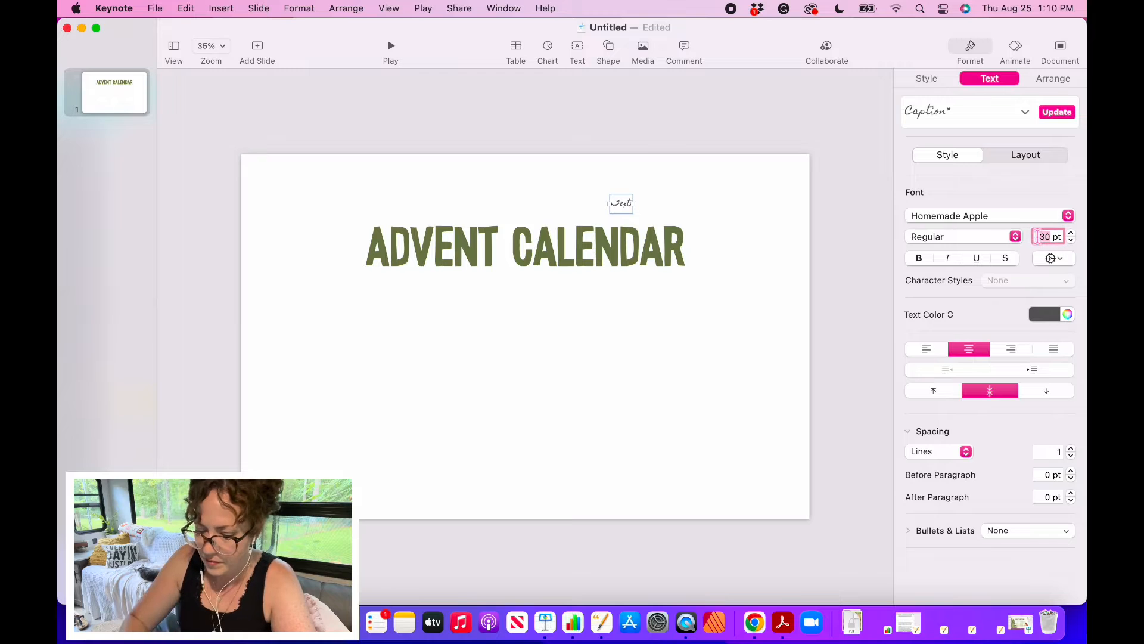
{"action": "type", "text": "88"}
{"action": "key", "text": "Tab"}
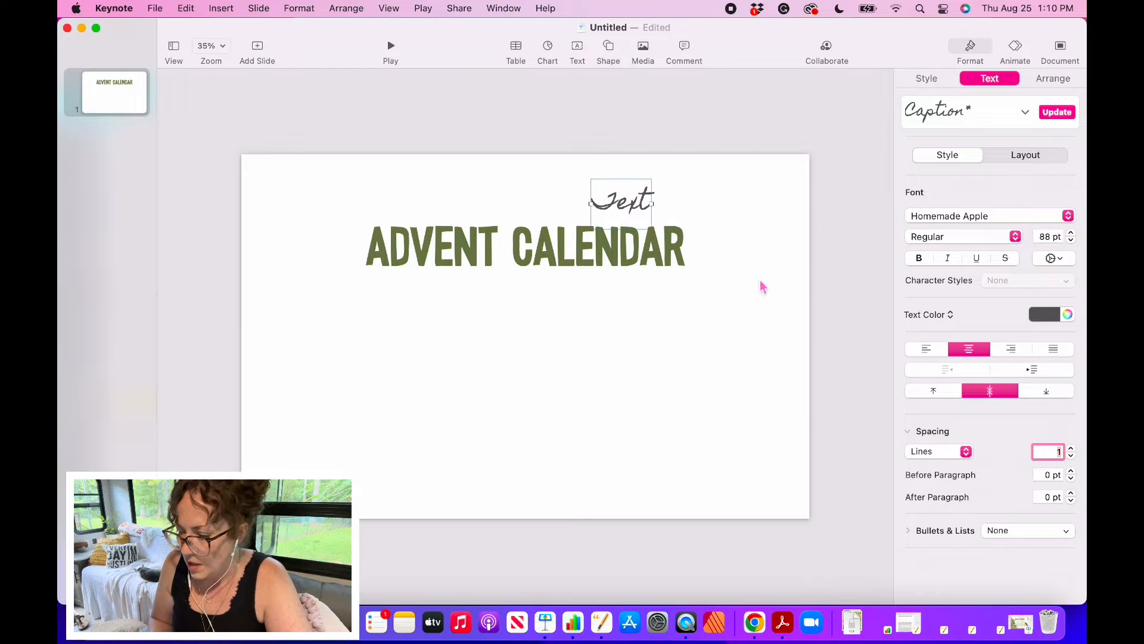
Colour the script text box with the saved dark green swatch (hex 737E53).
{"action": "left_click", "coordinate": [1067, 314]}
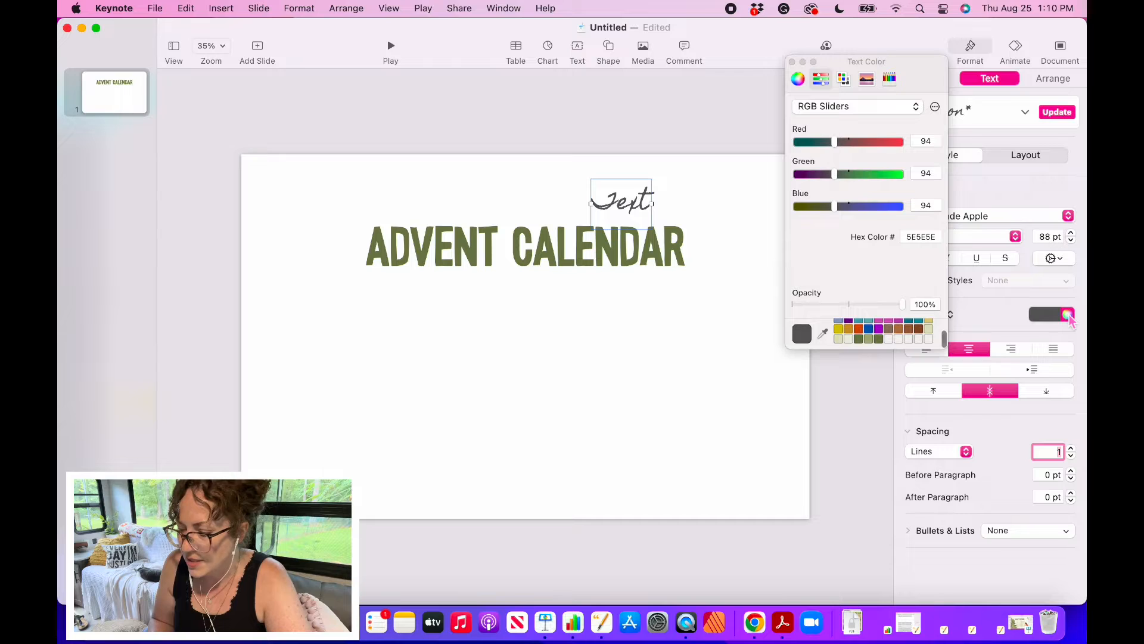
{"action": "left_click", "coordinate": [881, 339]}
{"action": "left_click", "coordinate": [623, 346]}
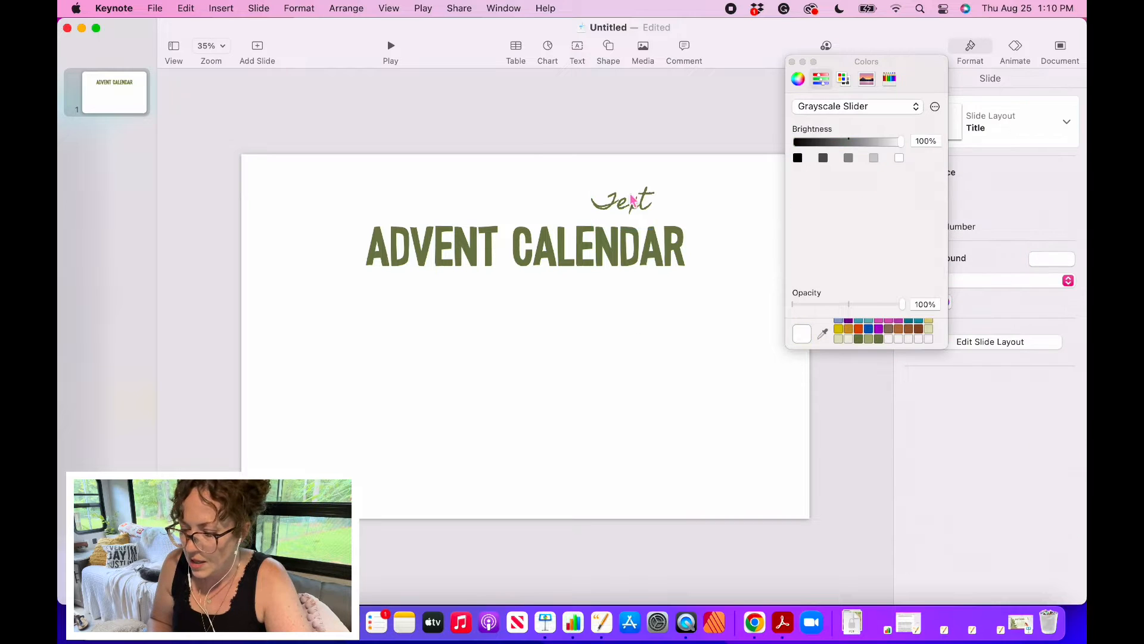
Replace the script text box's placeholder with "December 2022".
{"action": "double_click", "coordinate": [632, 209]}
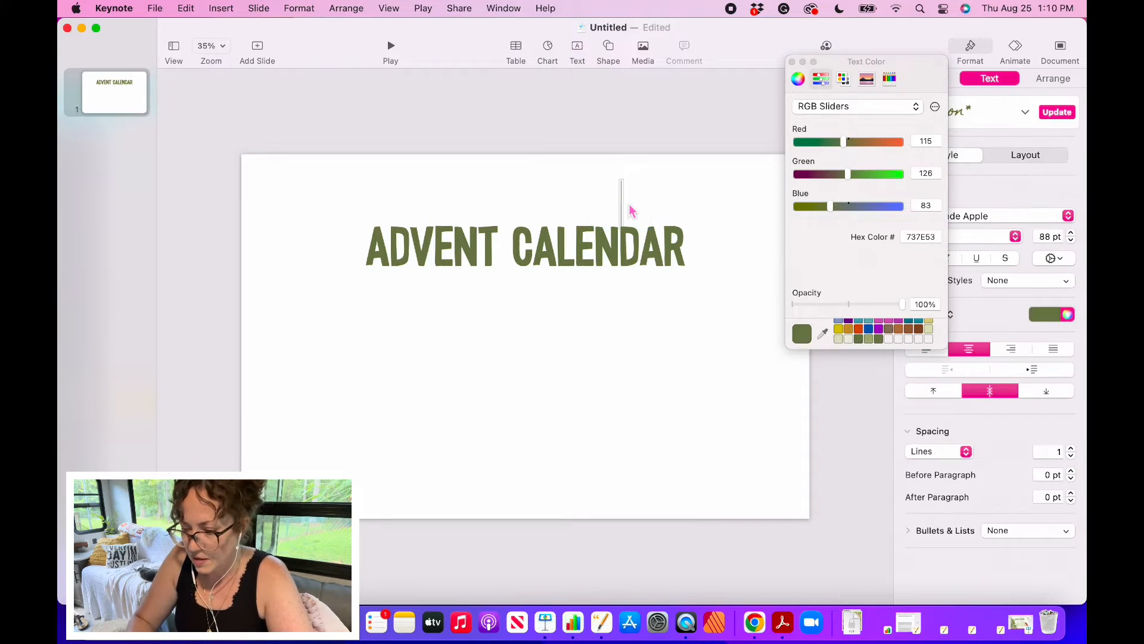
{"action": "type", "text": "December"}
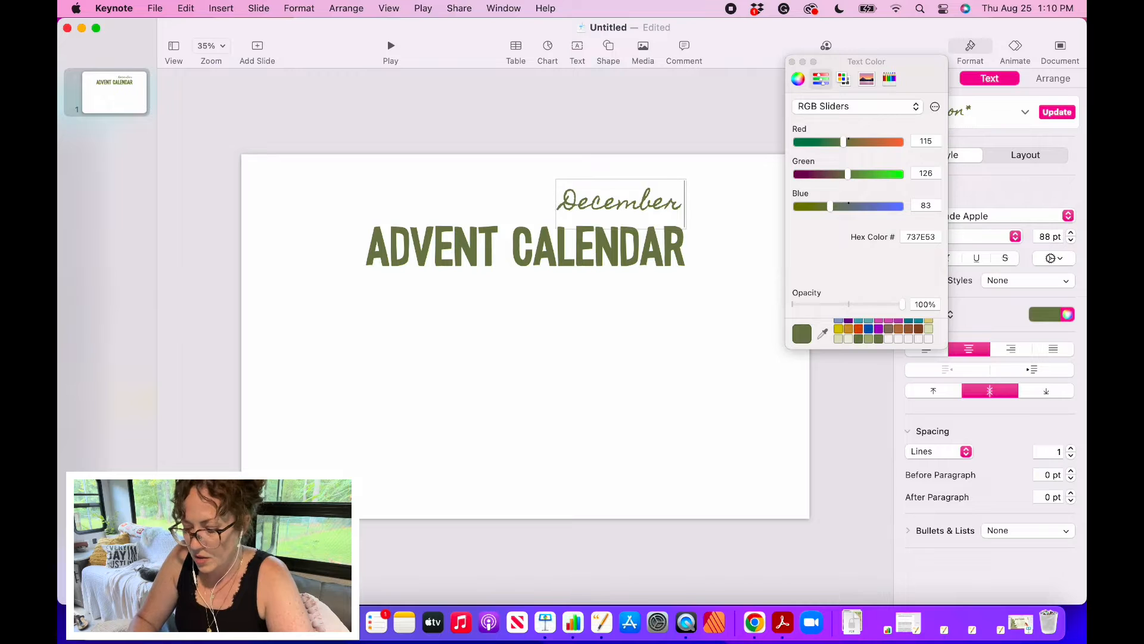
{"action": "type", "text": " 2022"}
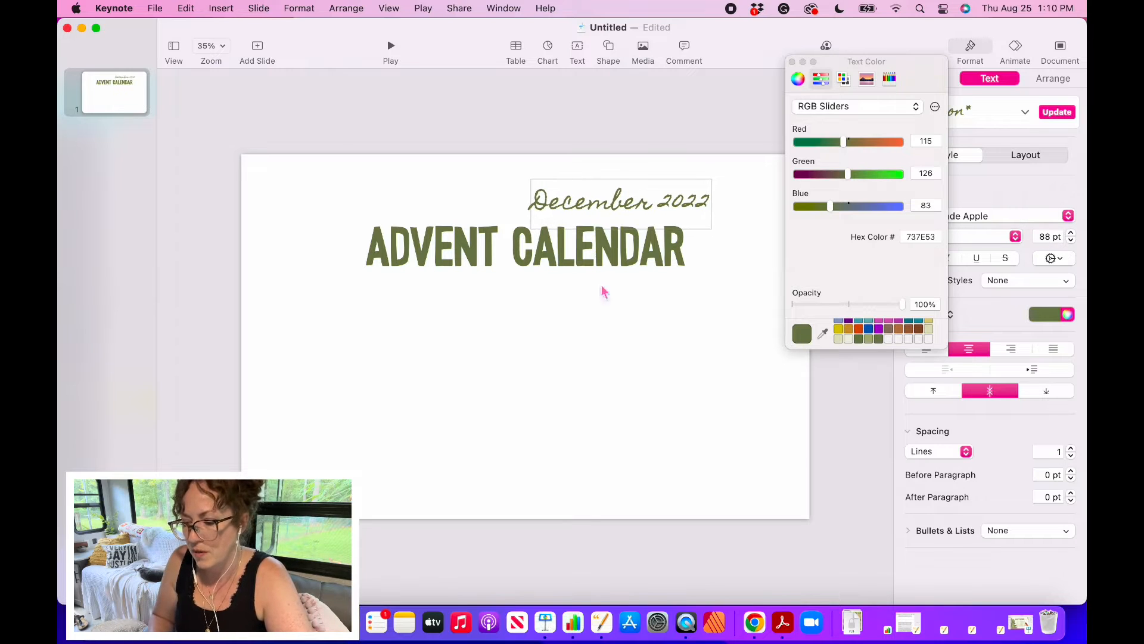
{"action": "left_click", "coordinate": [578, 376]}
Nudge "December 2022" left and slightly down so its right end lines up with the title's, and close the colour picker.
{"action": "left_click", "coordinate": [617, 207]}
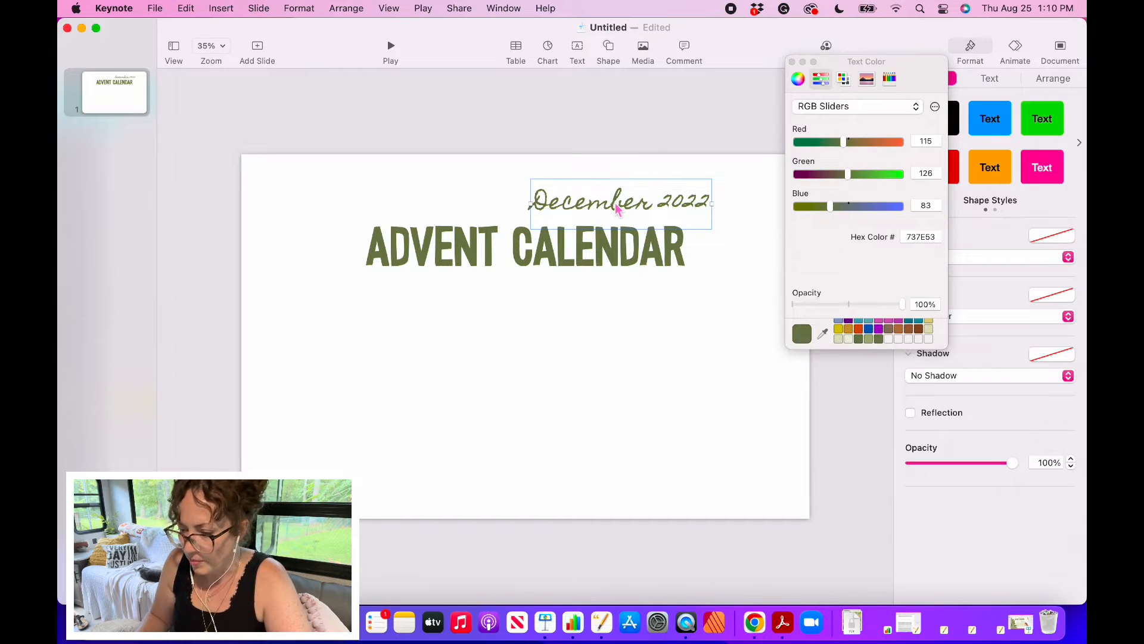
{"action": "key", "text": "Left"}
{"action": "key", "text": "Left"}
{"action": "key", "text": "Left"}
{"action": "key", "text": "Left"}
{"action": "key", "text": "Left"}
{"action": "key", "text": "Left"}
{"action": "key", "text": "Left"}
{"action": "key", "text": "Left"}
{"action": "key", "text": "Left"}
{"action": "key", "text": "Left"}
{"action": "key", "text": "Left"}
{"action": "key", "text": "Left"}
{"action": "key", "text": "Left"}
{"action": "key", "text": "Left"}
{"action": "key", "text": "Left"}
{"action": "key", "text": "Left"}
{"action": "key", "text": "Left"}
{"action": "key", "text": "Left"}
{"action": "key", "text": "Left"}
{"action": "key", "text": "Left"}
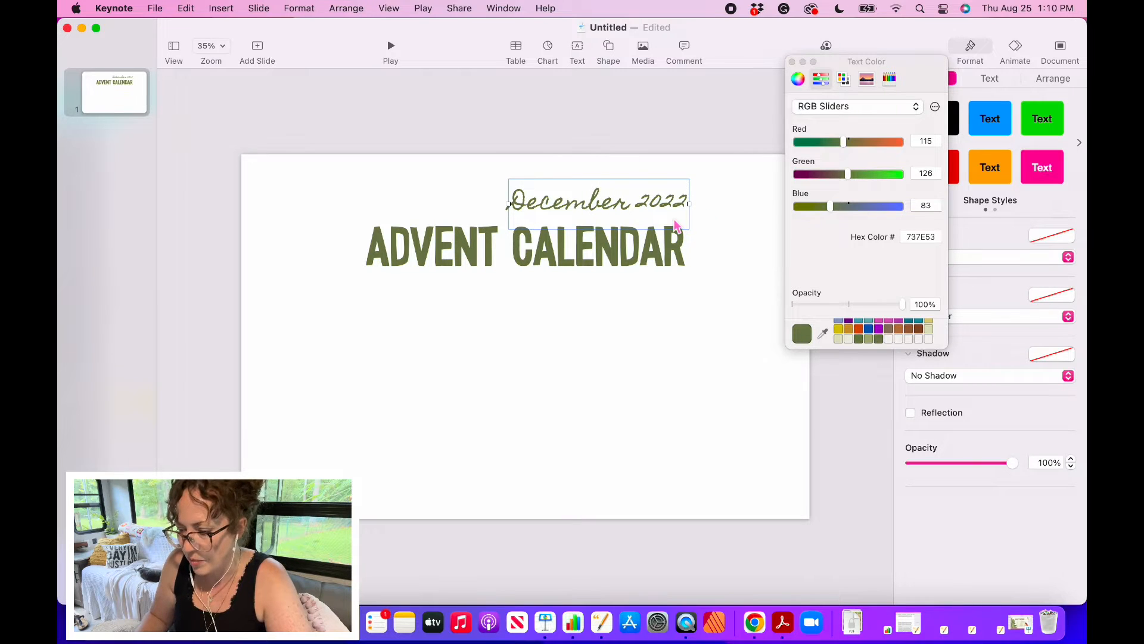
{"action": "key", "text": "Left"}
{"action": "key", "text": "Left"}
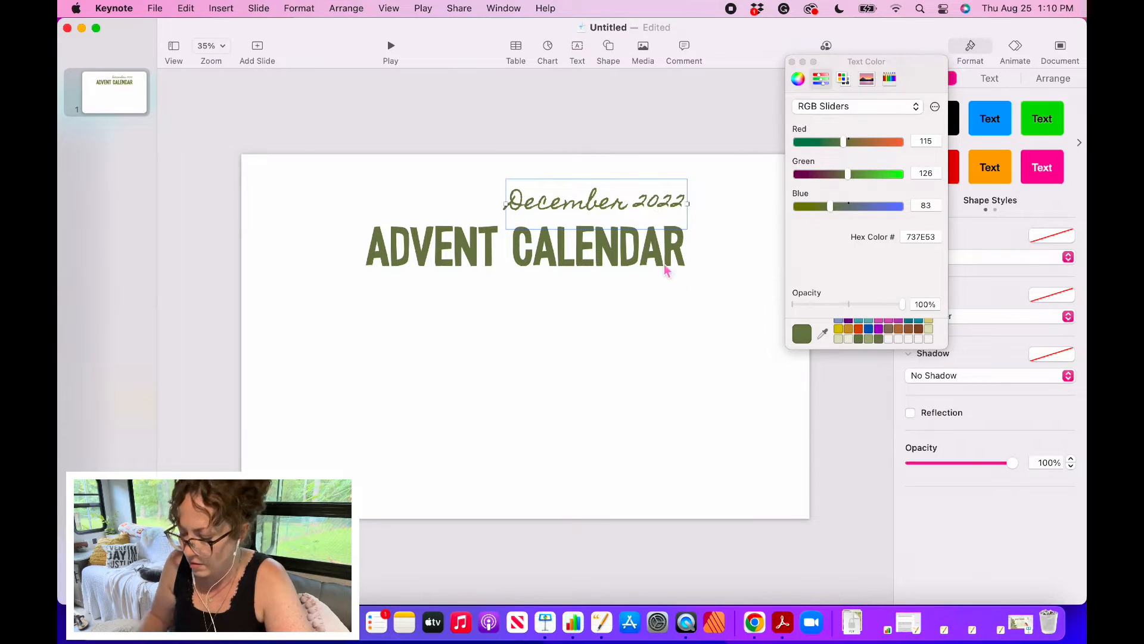
{"action": "key", "text": "Down"}
{"action": "key", "text": "Down"}
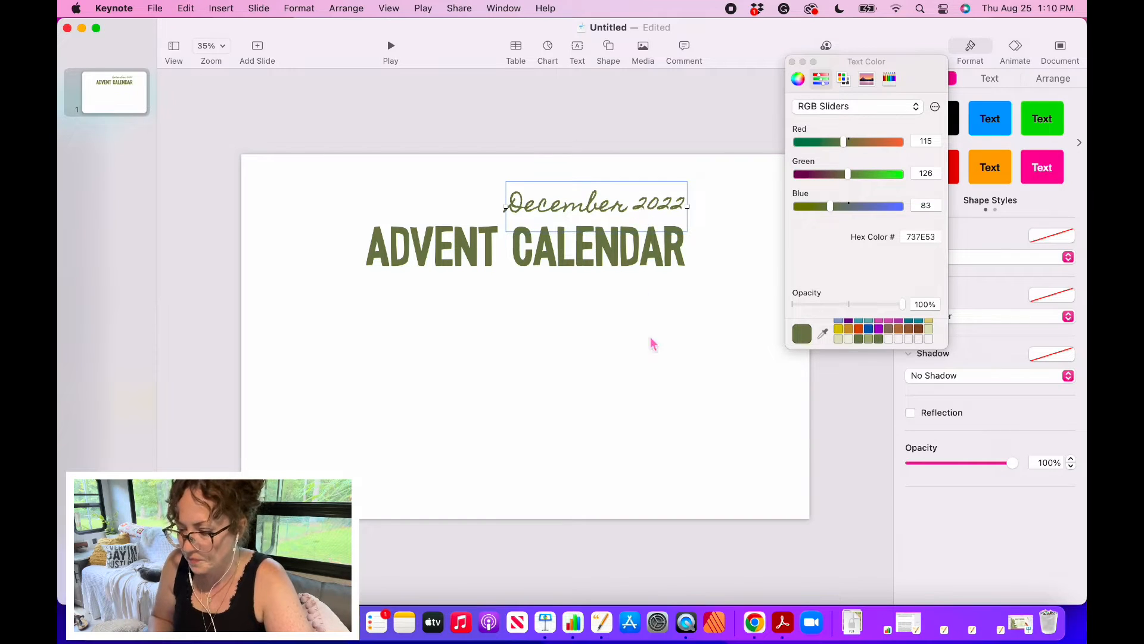
{"action": "left_click", "coordinate": [663, 379]}
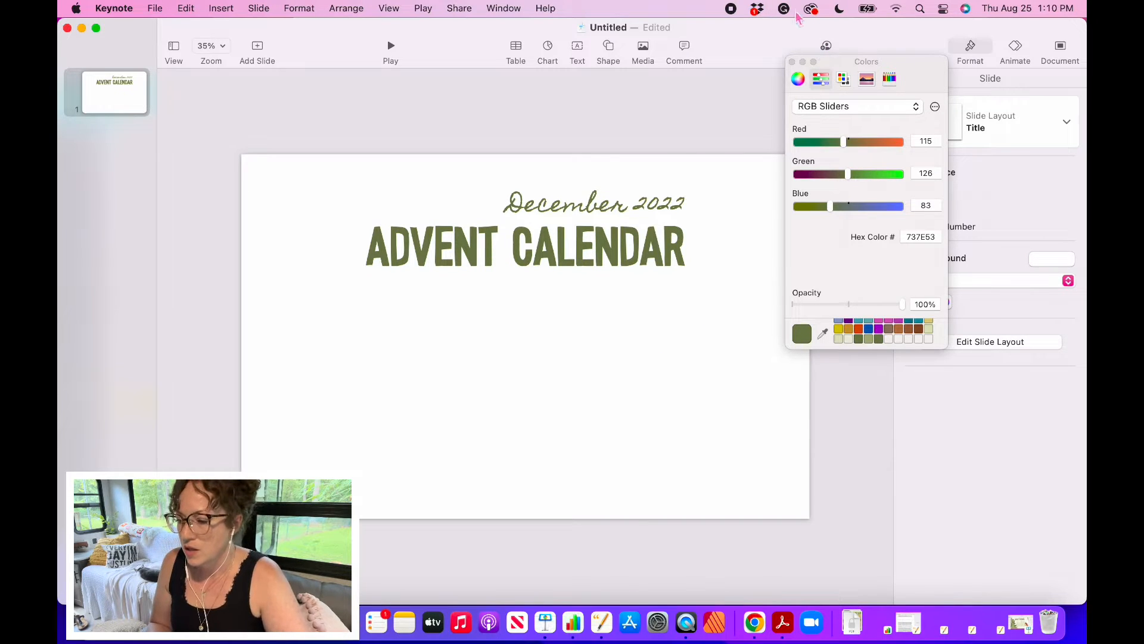
{"action": "left_click", "coordinate": [792, 62]}
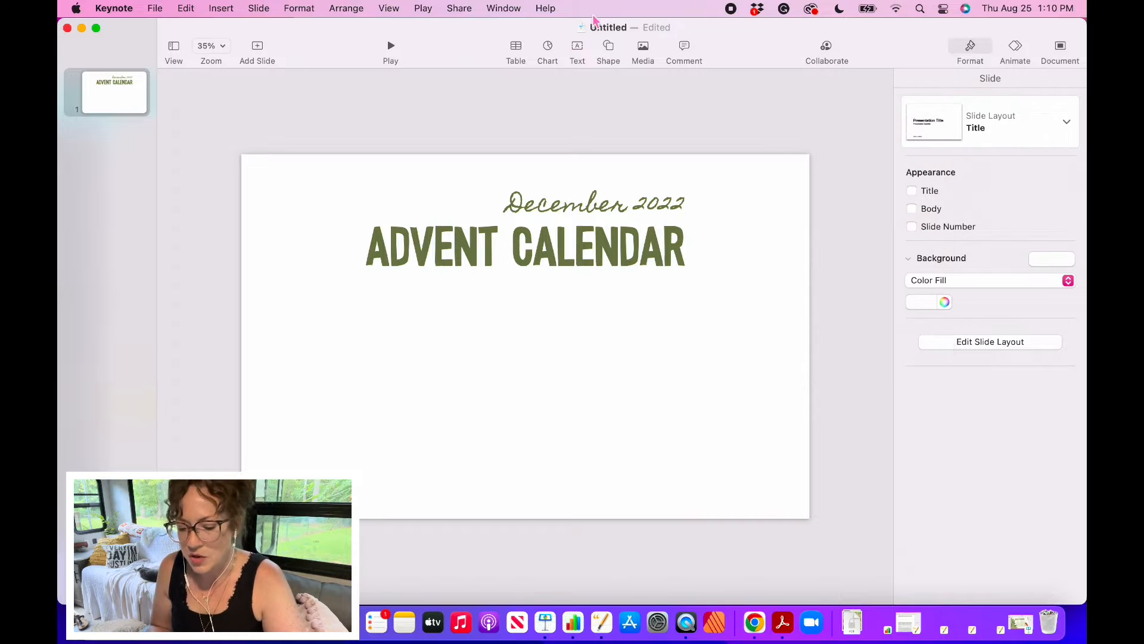
Insert a basic circle shape on the slide and set its width and height to 137 pt.
{"action": "left_click", "coordinate": [609, 48]}
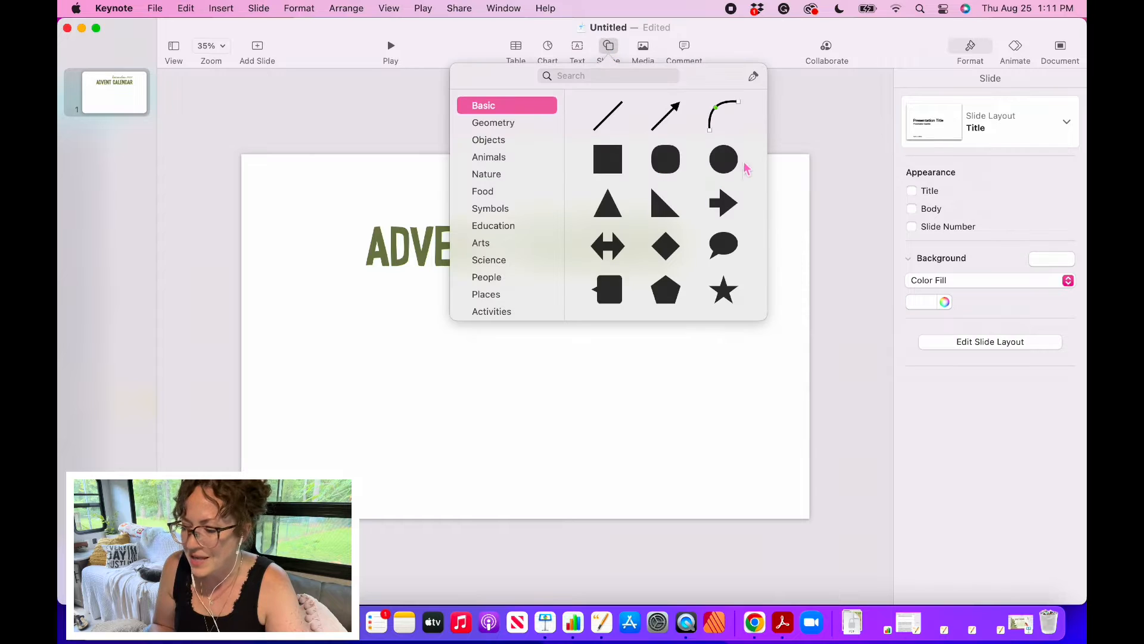
{"action": "left_click", "coordinate": [725, 161]}
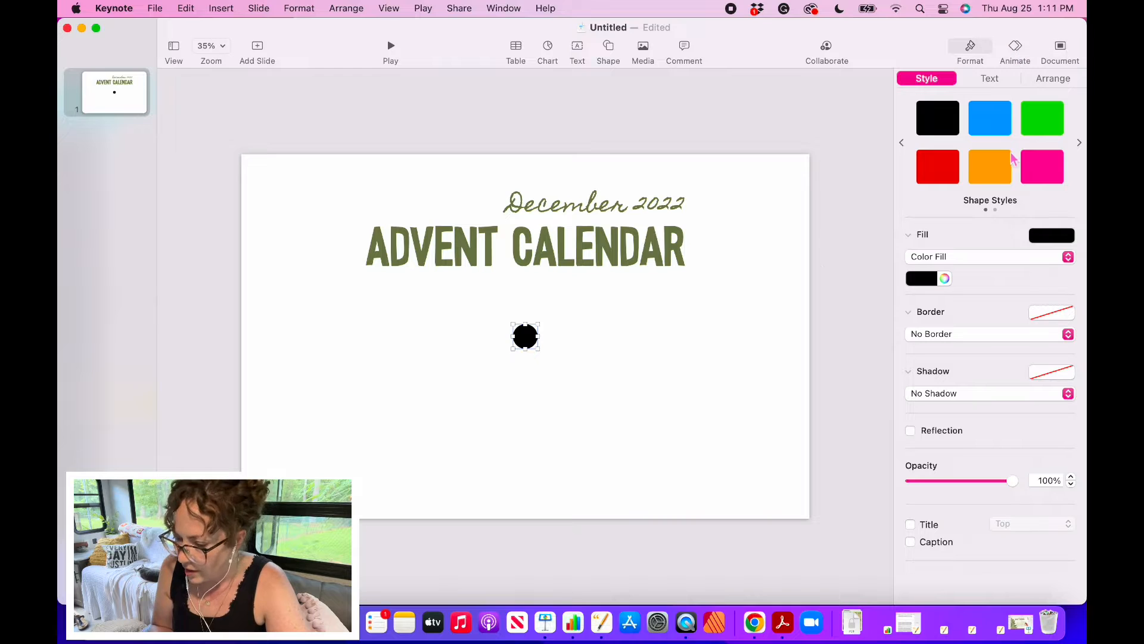
{"action": "left_click", "coordinate": [1054, 80]}
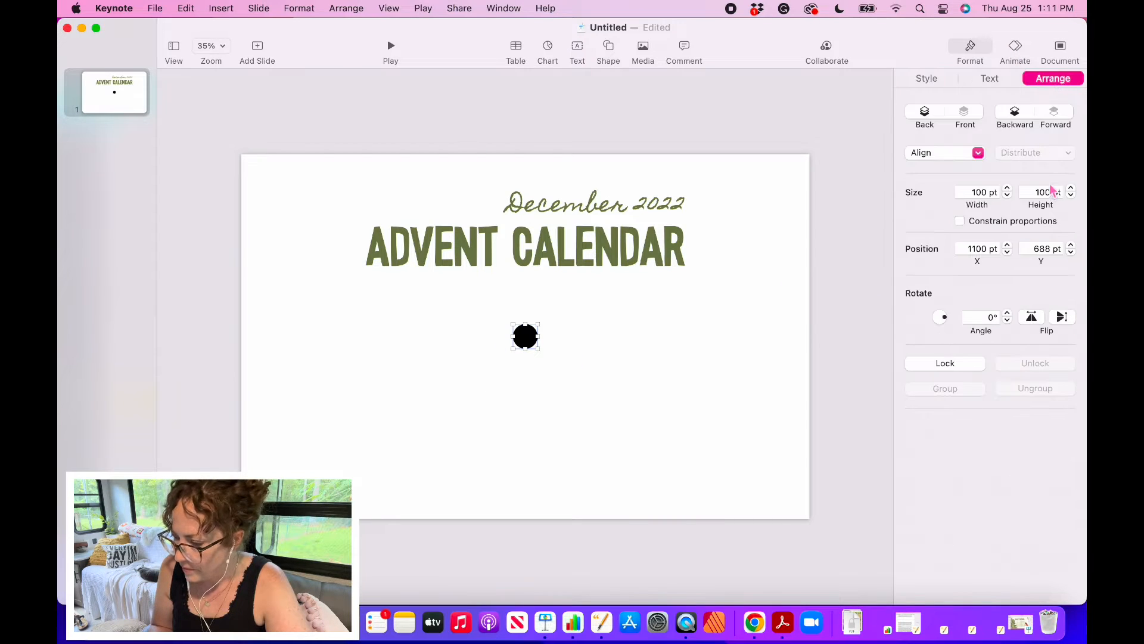
{"action": "double_click", "coordinate": [978, 192]}
{"action": "type", "text": "137"}
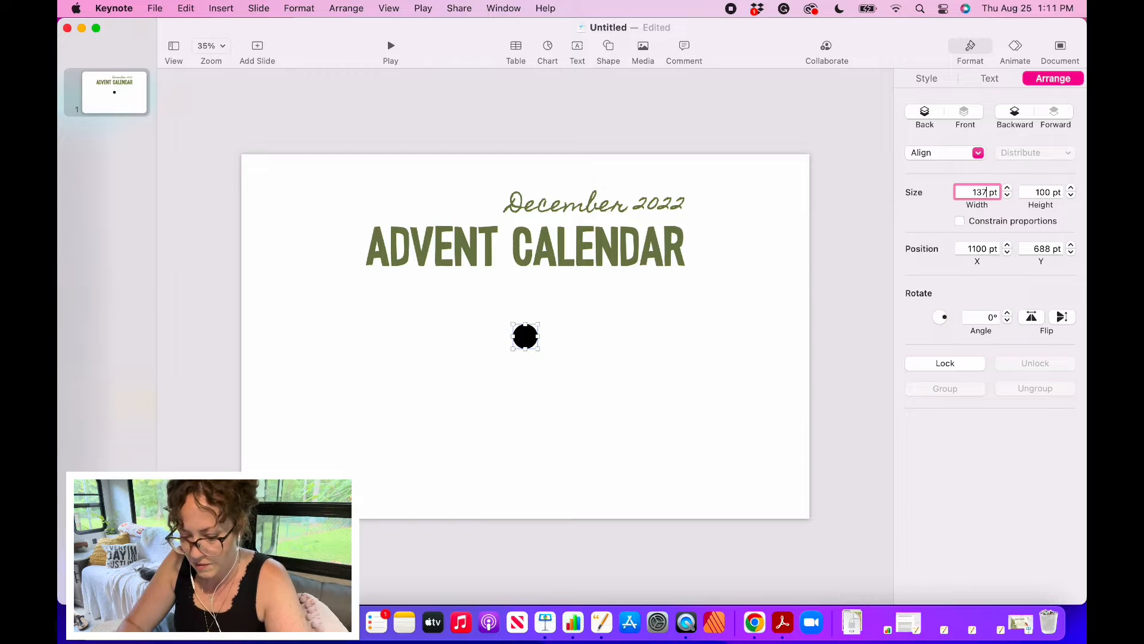
{"action": "key", "text": "Tab"}
{"action": "type", "text": "137"}
{"action": "key", "text": "Tab"}
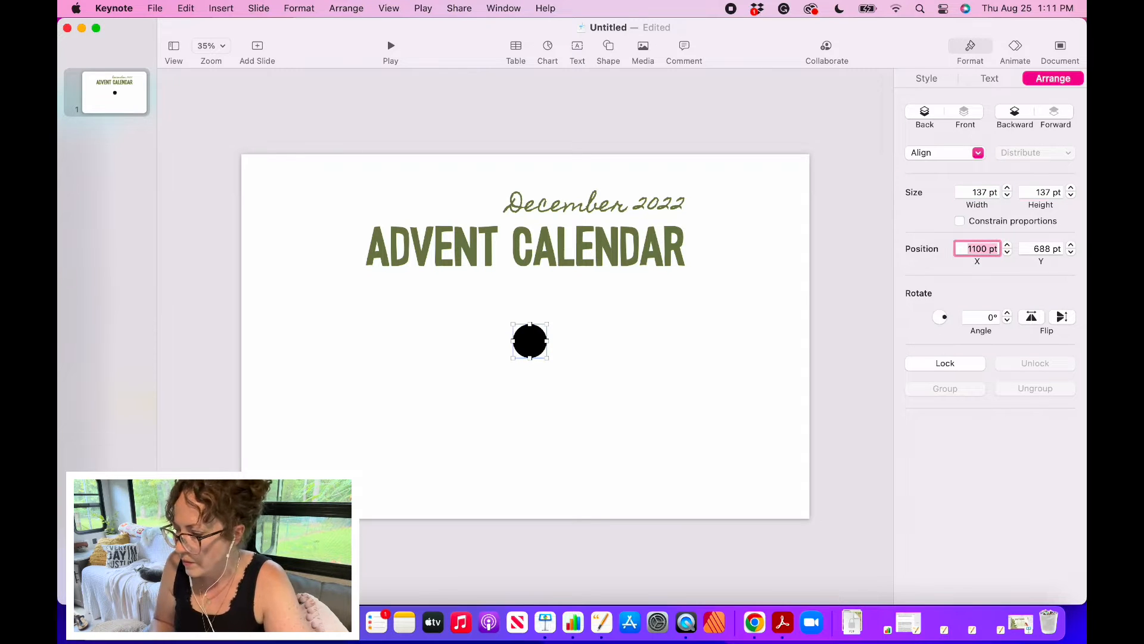
Fill the circle with the saved light green swatch (hex DCDEC2) and close the colour picker.
{"action": "left_click", "coordinate": [926, 80]}
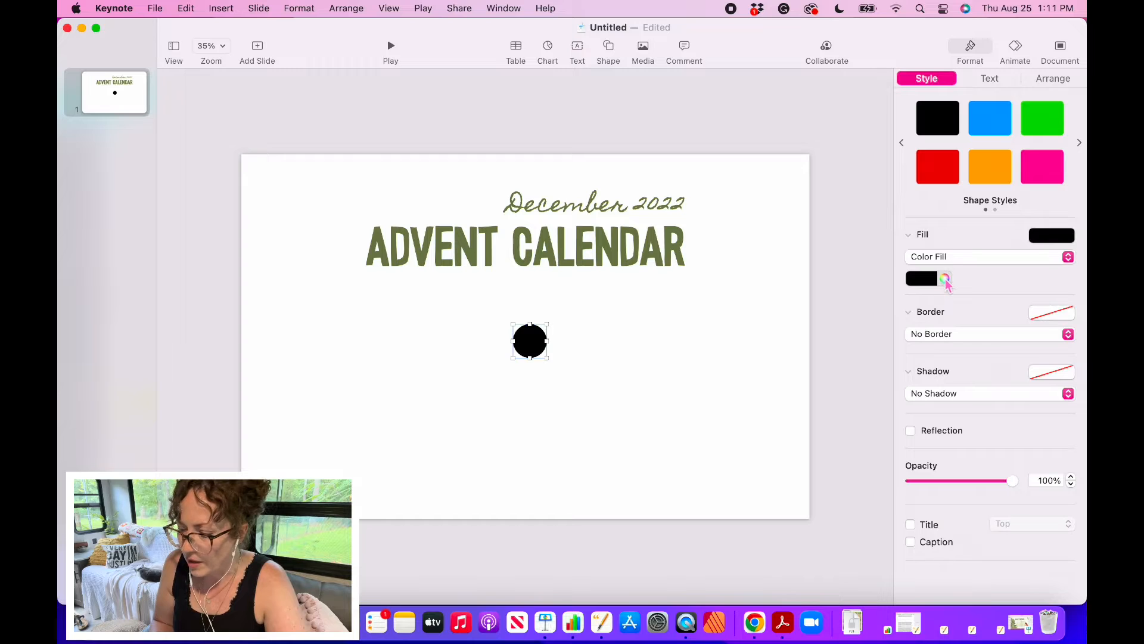
{"action": "left_click", "coordinate": [946, 280]}
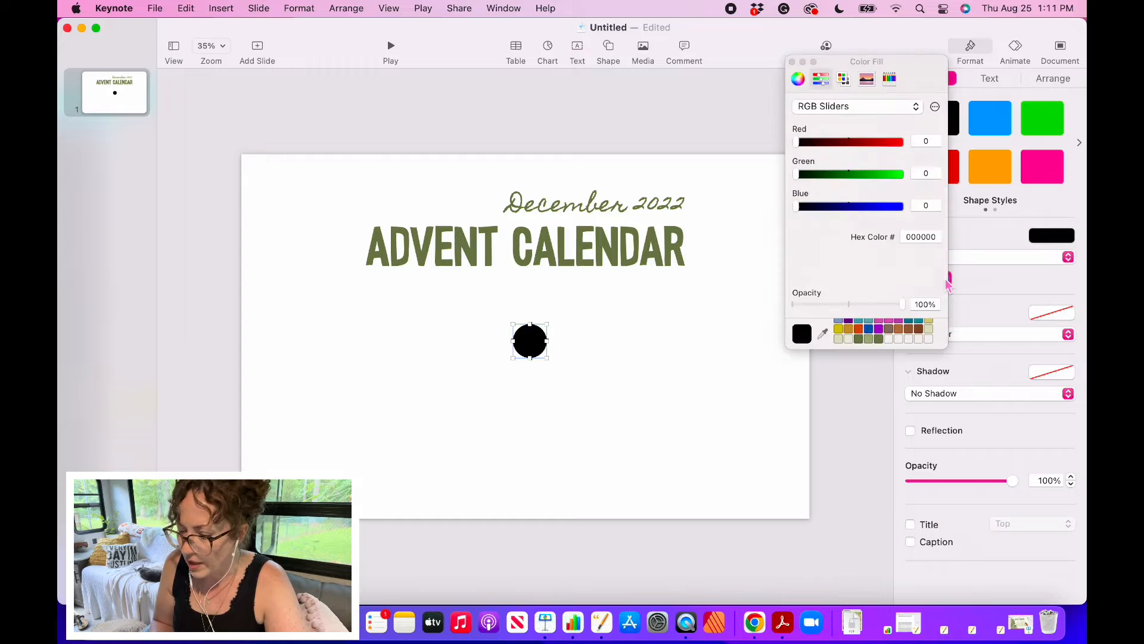
{"action": "left_click", "coordinate": [839, 340]}
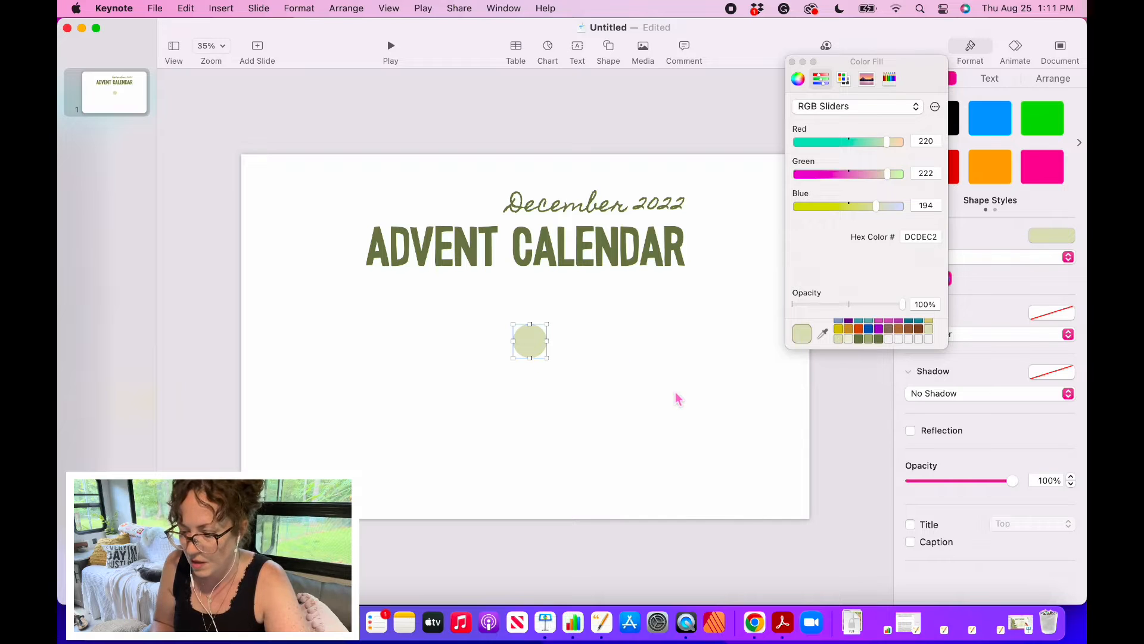
{"action": "left_click", "coordinate": [677, 397]}
{"action": "double_click", "coordinate": [528, 340]}
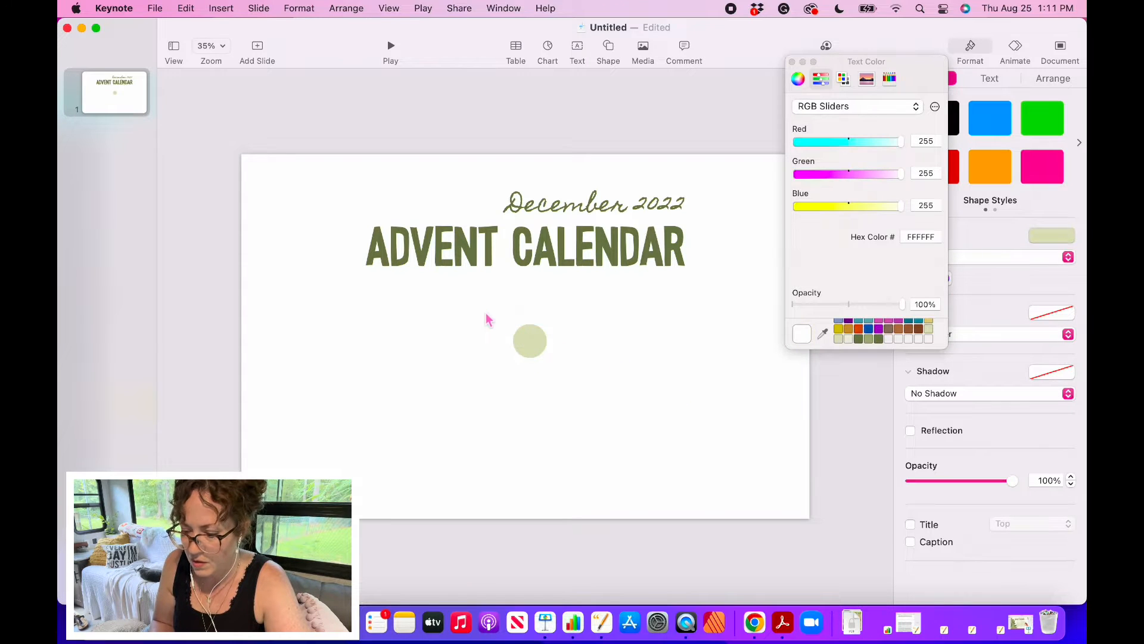
{"action": "left_click", "coordinate": [627, 397]}
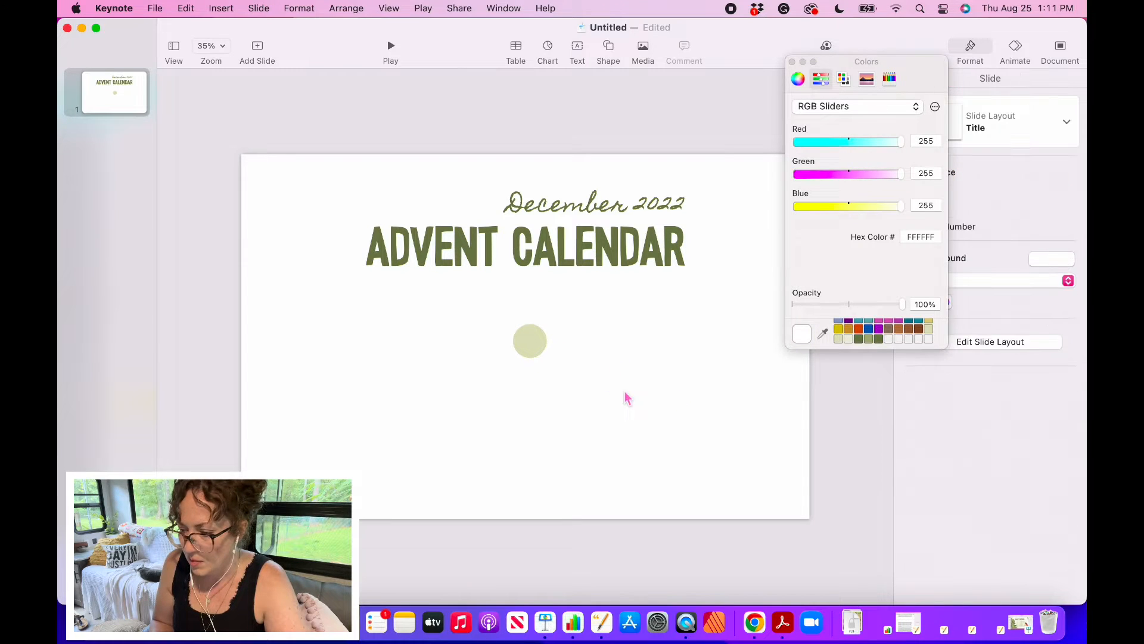
{"action": "left_click", "coordinate": [792, 62]}
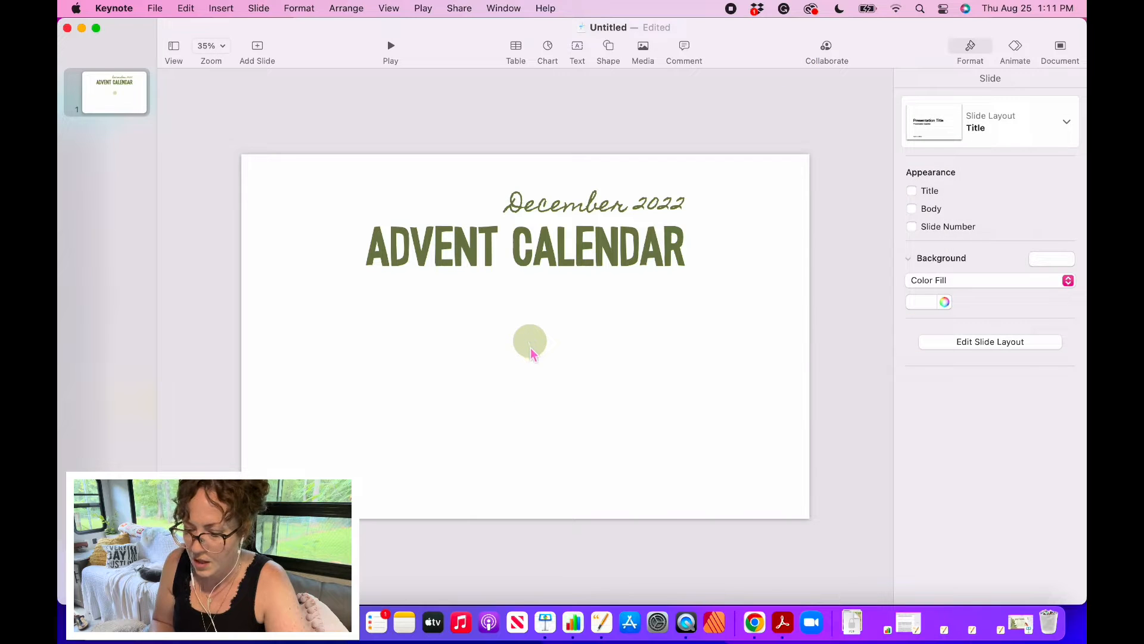
Move the circle to below the title's left half and copy it into a row of four evenly spaced circles.
{"action": "left_click_drag", "start_coordinate": [531, 353], "coordinate": [447, 333]}
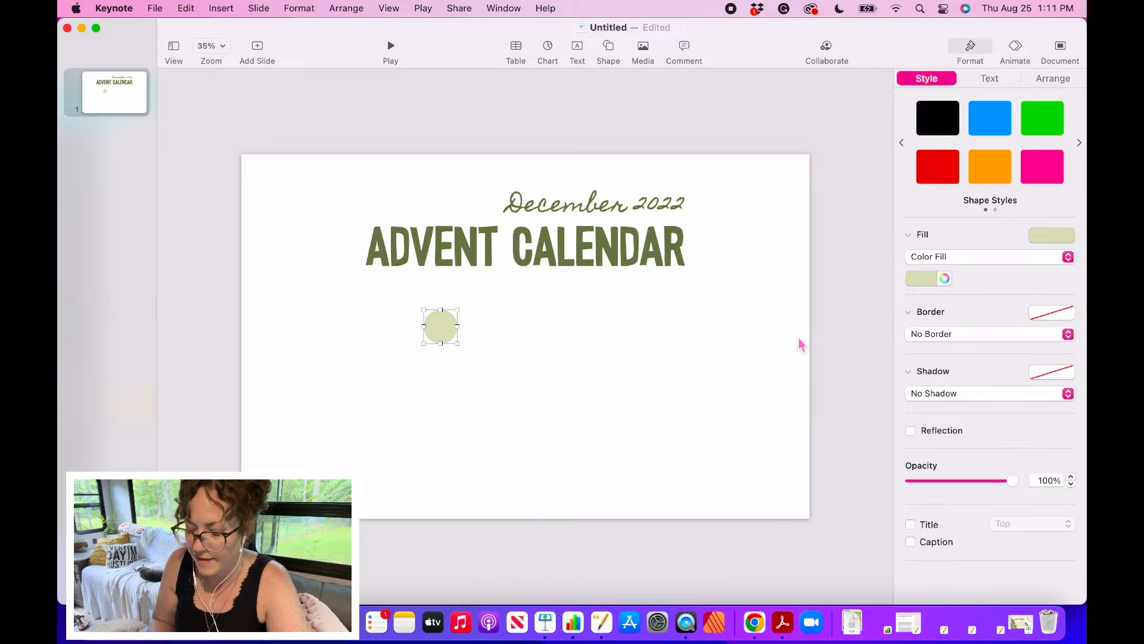
{"action": "key", "text": "super+c"}
{"action": "key", "text": "super+v"}
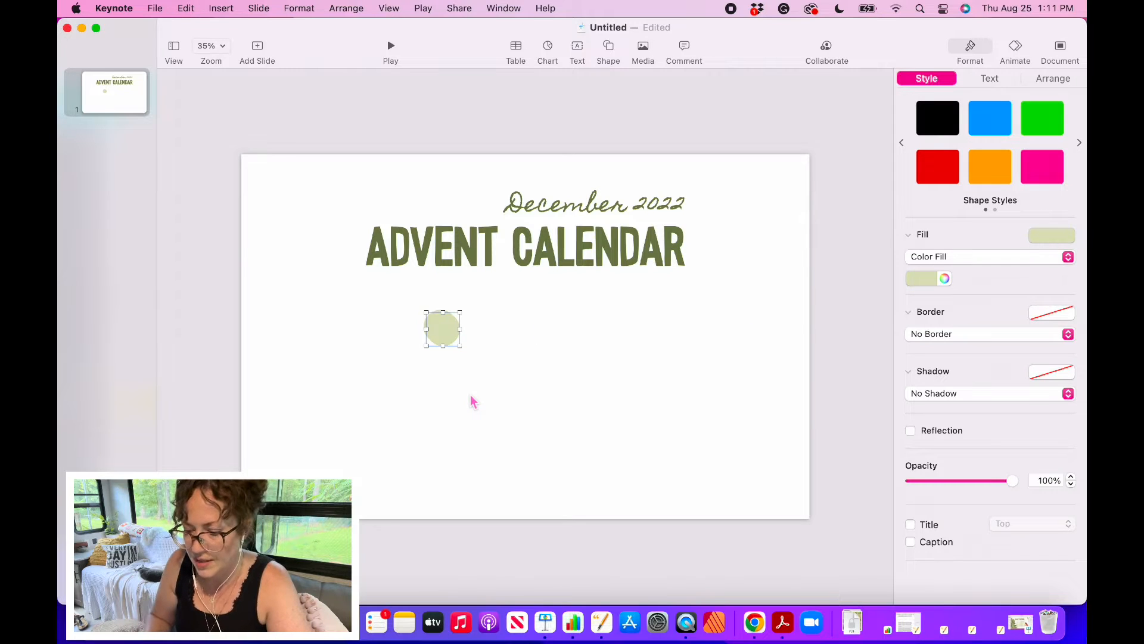
{"action": "left_click_drag", "start_coordinate": [444, 335], "coordinate": [483, 332]}
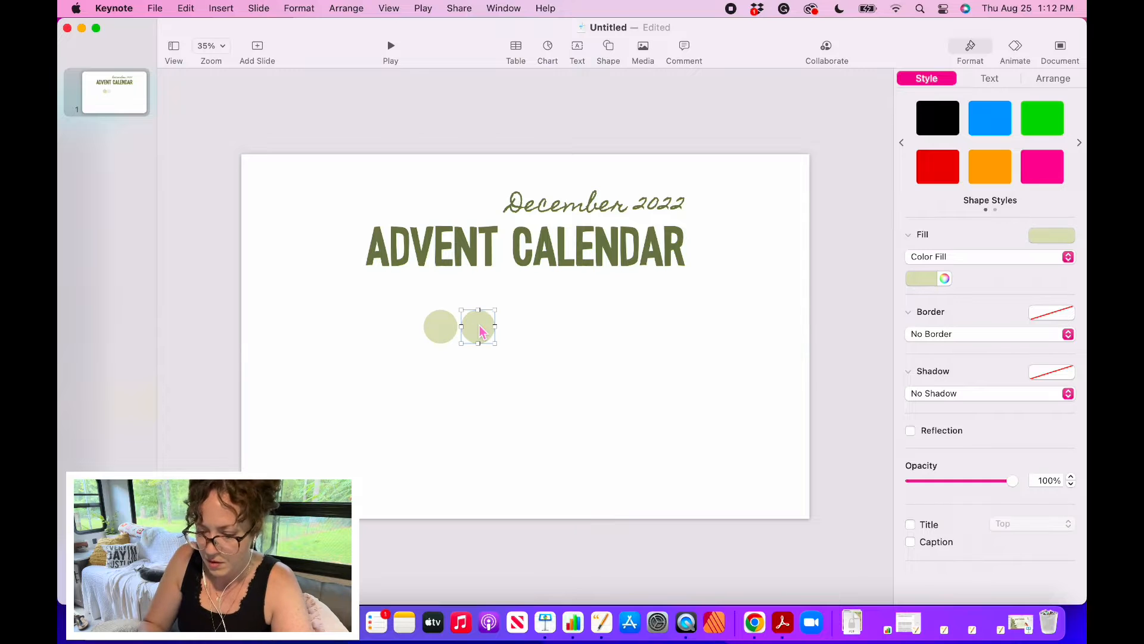
{"action": "key", "text": "super+v"}
{"action": "left_click_drag", "start_coordinate": [486, 331], "coordinate": [552, 330]}
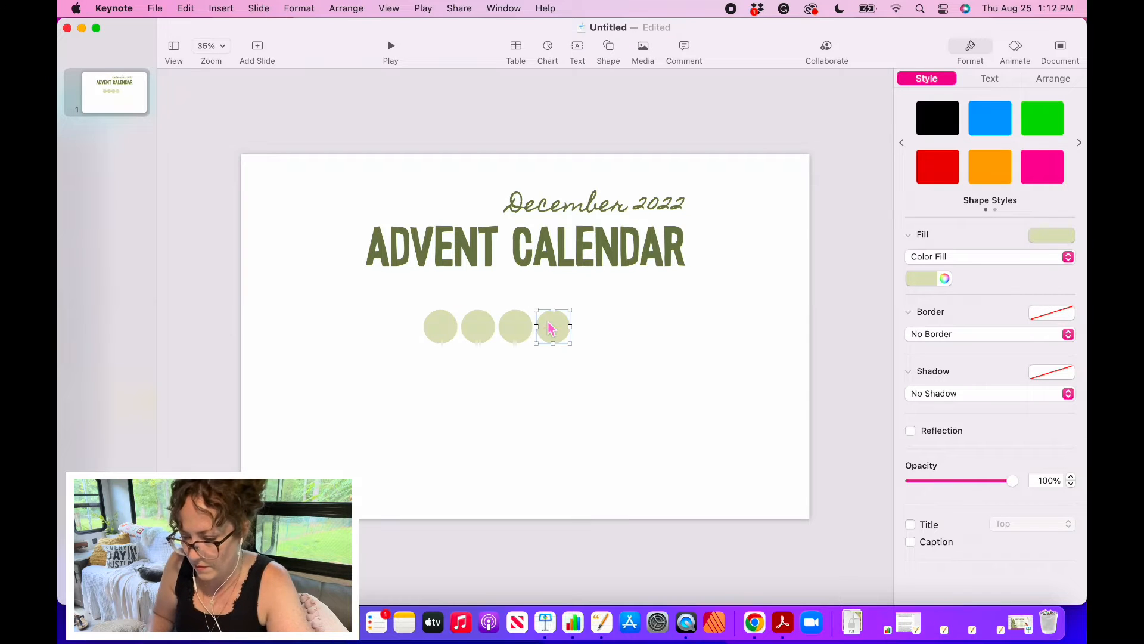
Duplicate the last circle to extend the row to seven evenly spaced circles, and select the whole row.
{"action": "left_click", "coordinate": [551, 329]}
{"action": "key", "text": "super+d"}
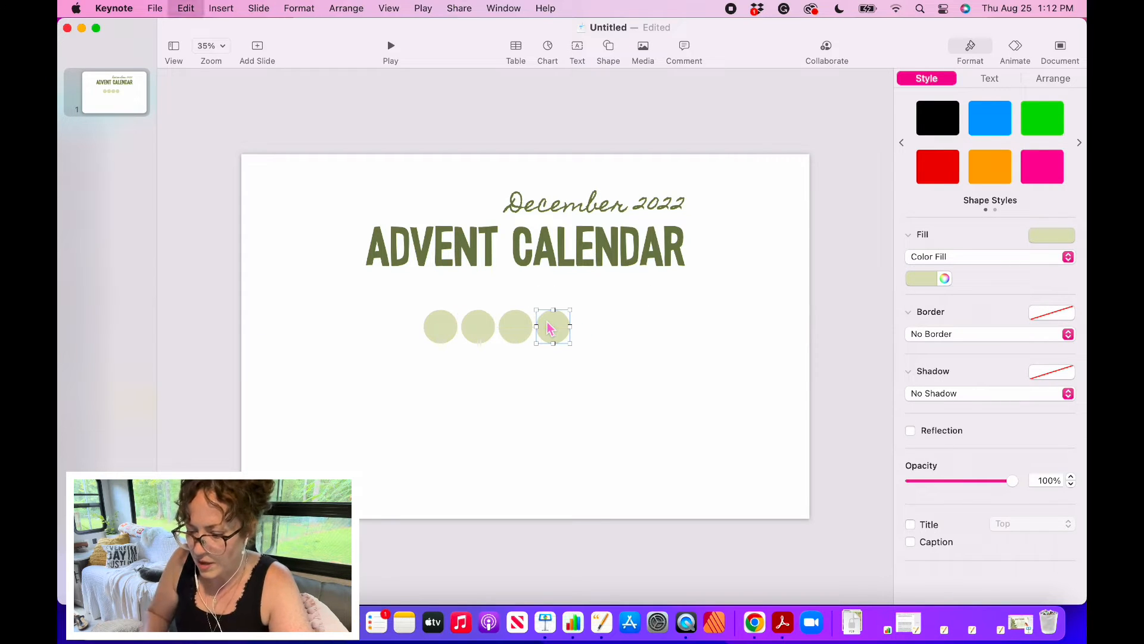
{"action": "left_click_drag", "start_coordinate": [560, 334], "coordinate": [625, 331]}
{"action": "key", "text": "super+d"}
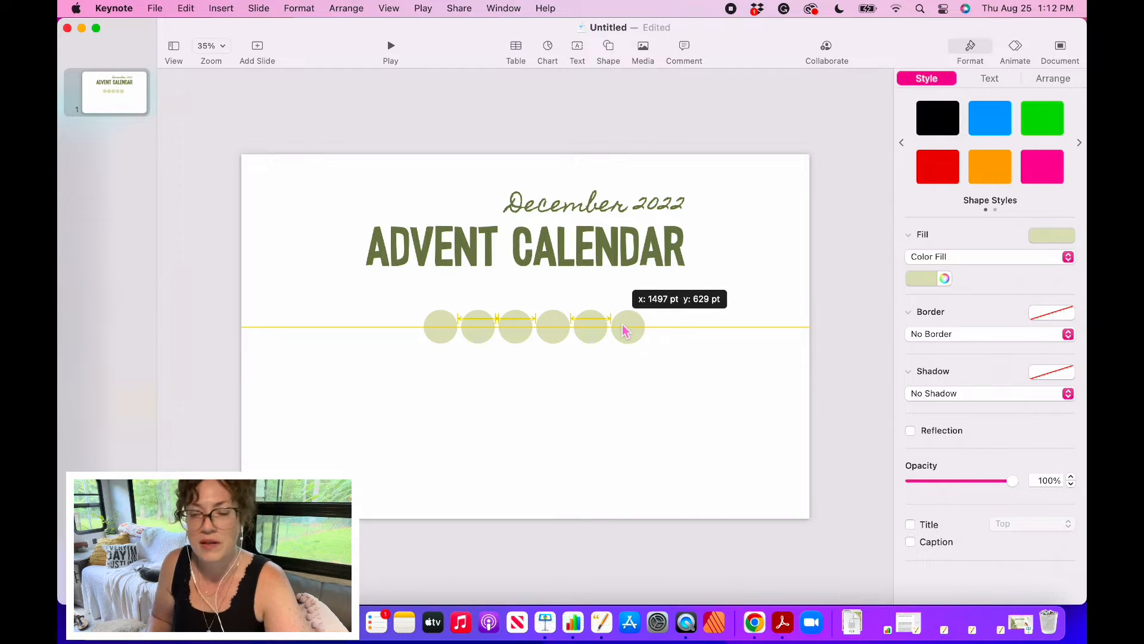
{"action": "left_click_drag", "start_coordinate": [624, 327], "coordinate": [429, 309]}
{"action": "key", "text": "super+d"}
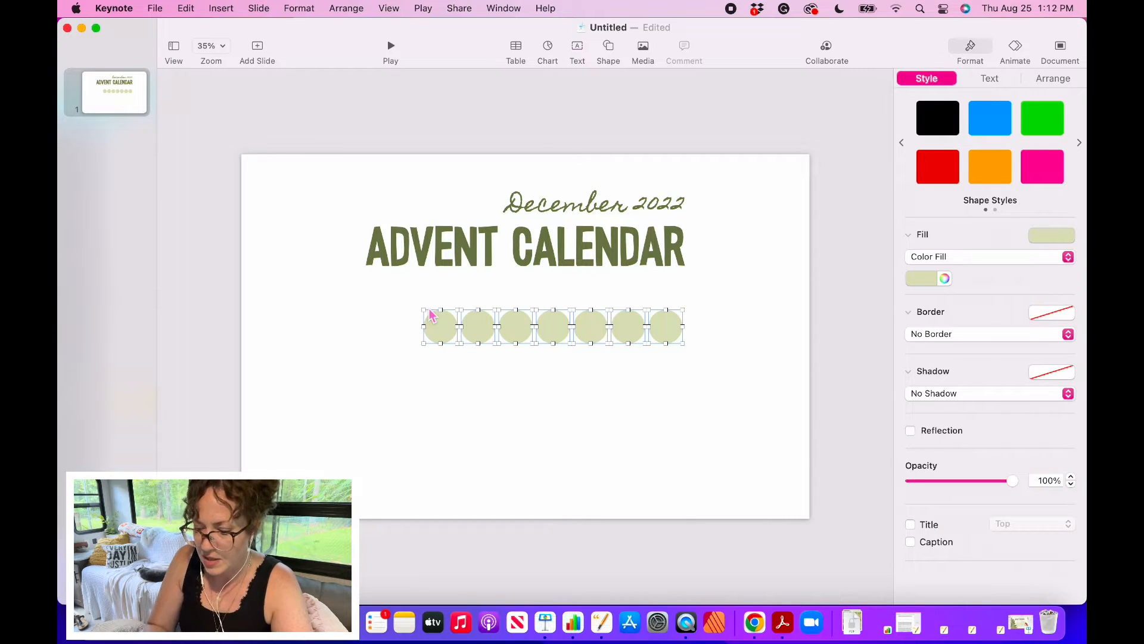
Copy the seven-circle row four times below itself to form an evenly spaced grid of five rows.
{"action": "key", "text": "super+c"}
{"action": "key", "text": "super+v"}
{"action": "left_click_drag", "start_coordinate": [458, 330], "coordinate": [444, 479]}
{"action": "key", "text": "super+v"}
{"action": "key", "text": "super+v"}
{"action": "key", "text": "super+v"}
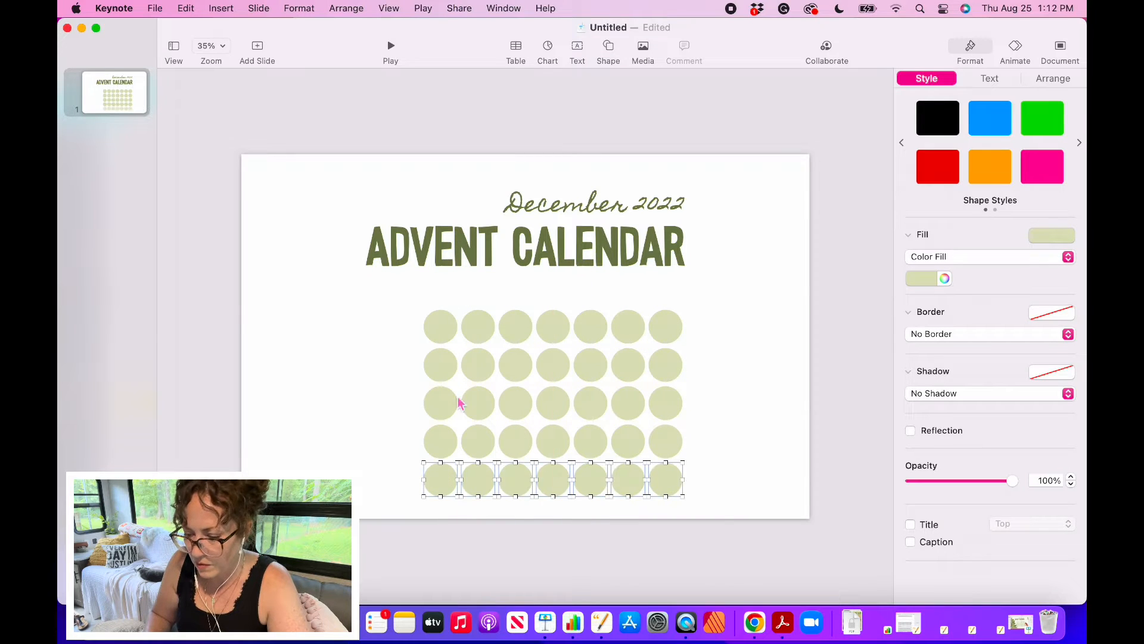
Nudge the entire circle grid up closer to the title.
{"action": "left_click_drag", "start_coordinate": [406, 303], "coordinate": [701, 517]}
{"action": "key", "text": "Up"}
{"action": "key", "text": "Up"}
{"action": "key", "text": "Up"}
{"action": "key", "text": "Up"}
{"action": "key", "text": "Up"}
{"action": "key", "text": "Up"}
{"action": "key", "text": "Up"}
{"action": "key", "text": "Up"}
{"action": "key", "text": "Up"}
{"action": "key", "text": "Up"}
{"action": "key", "text": "Up"}
{"action": "key", "text": "Up"}
{"action": "key", "text": "Up"}
{"action": "key", "text": "Up"}
{"action": "key", "text": "Up"}
{"action": "key", "text": "Up"}
{"action": "key", "text": "Up"}
{"action": "key", "text": "Up"}
{"action": "key", "text": "Up"}
{"action": "key", "text": "Up"}
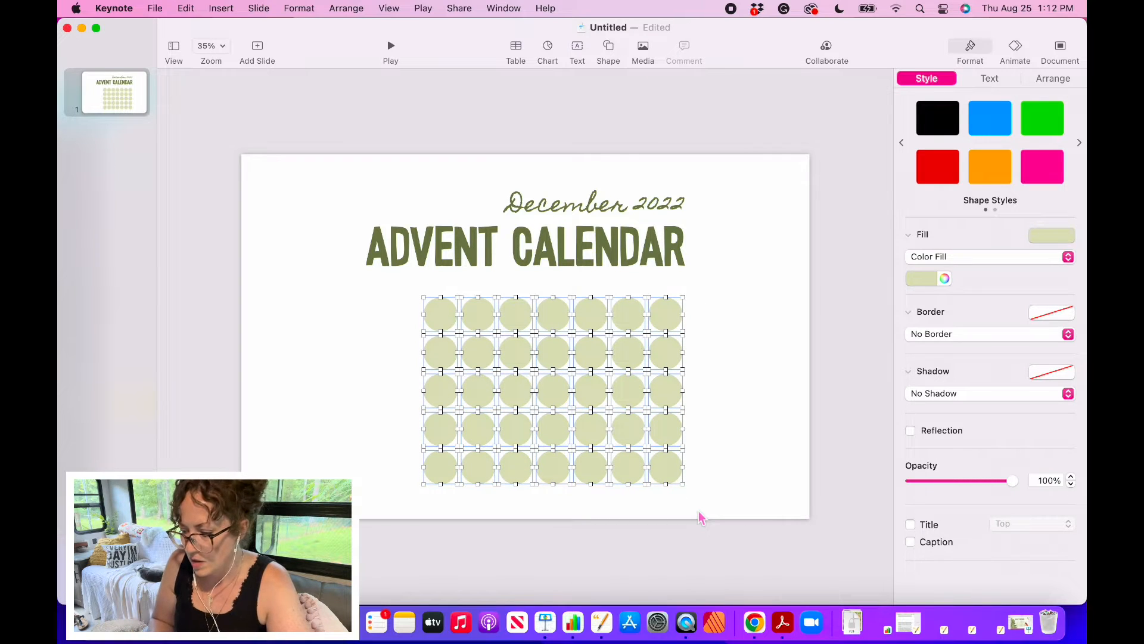
{"action": "left_click", "coordinate": [865, 397]}
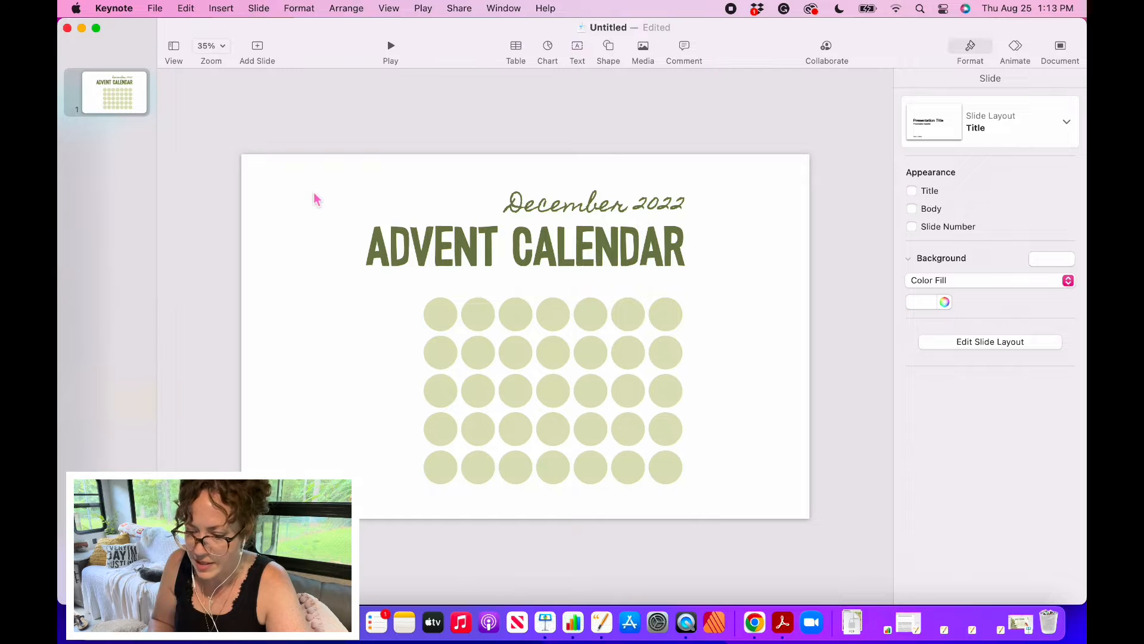
Nudge the title and the "December 2022" subtitle up slightly together.
{"action": "left_click_drag", "start_coordinate": [314, 174], "coordinate": [658, 257]}
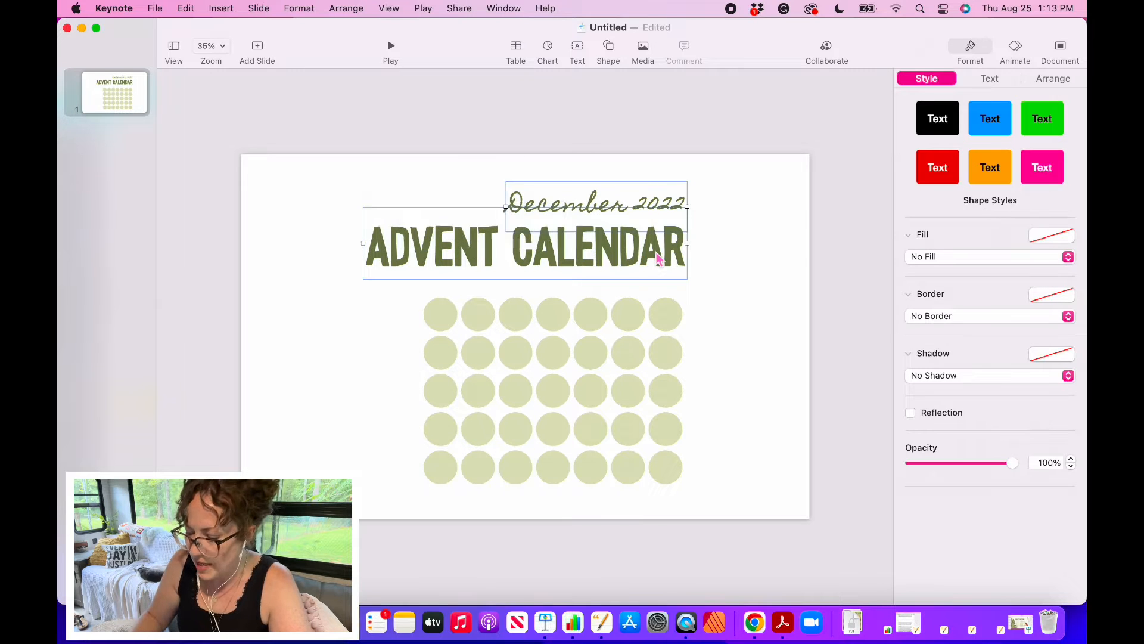
{"action": "key", "text": "Up"}
{"action": "key", "text": "Up"}
{"action": "key", "text": "Up"}
{"action": "key", "text": "Up"}
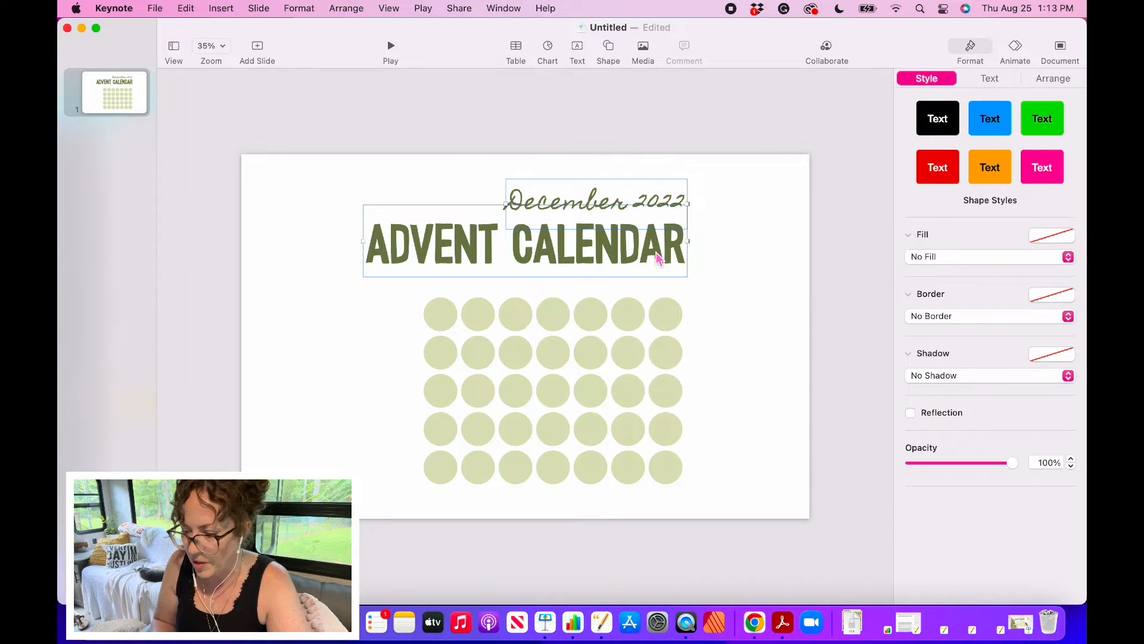
{"action": "left_click", "coordinate": [751, 363]}
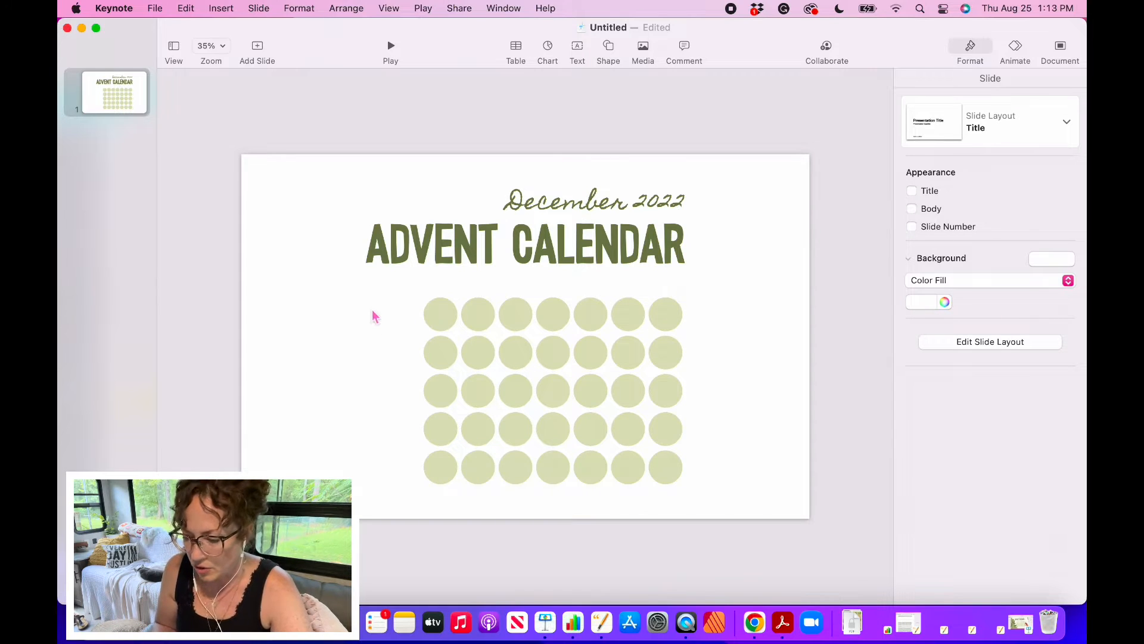
Nudge the entire circle grid down slightly to leave more room beneath the title.
{"action": "left_click_drag", "start_coordinate": [402, 301], "coordinate": [707, 487]}
{"action": "key", "text": "shift+Down"}
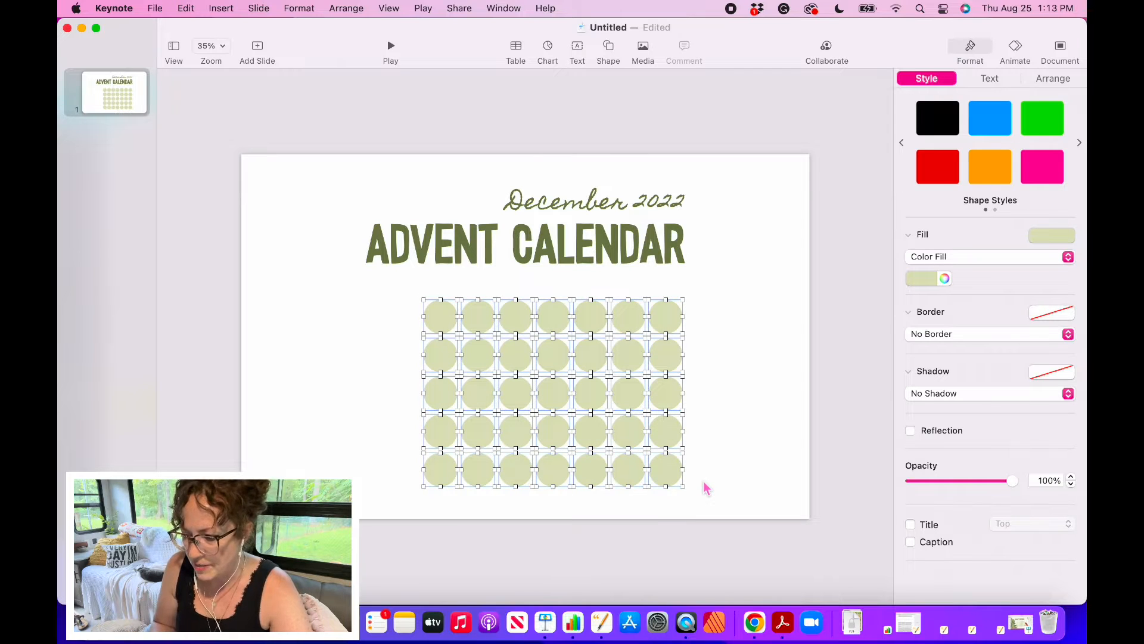
{"action": "left_click", "coordinate": [716, 392]}
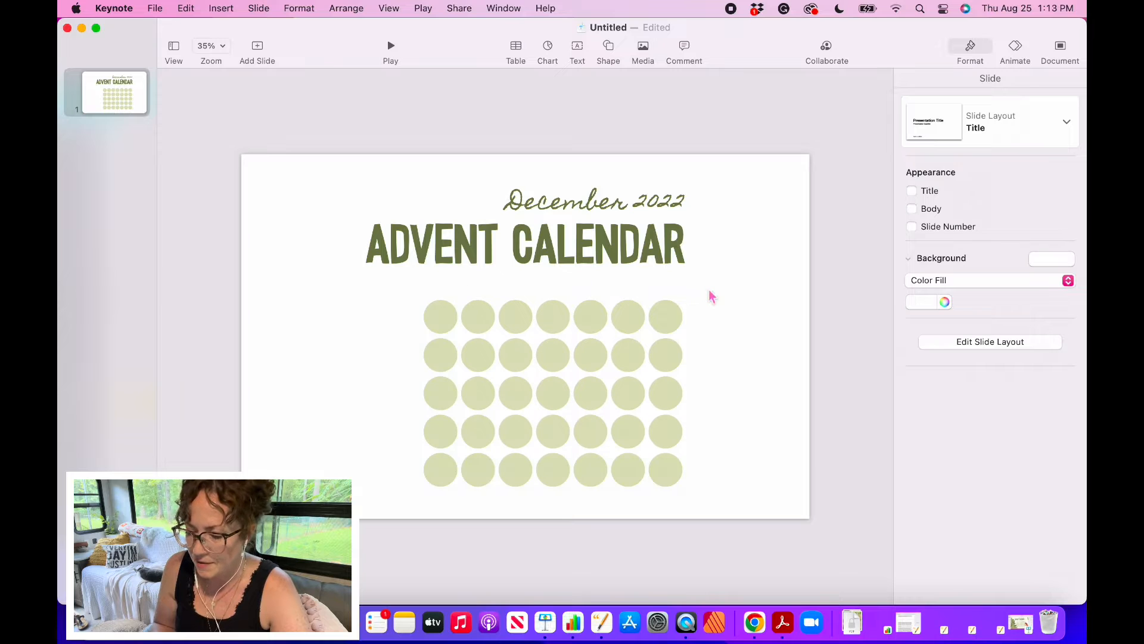
Place a copy of "December 2022" between the title and the circle grid and set its font size to 36 pt.
{"action": "left_click", "coordinate": [592, 205]}
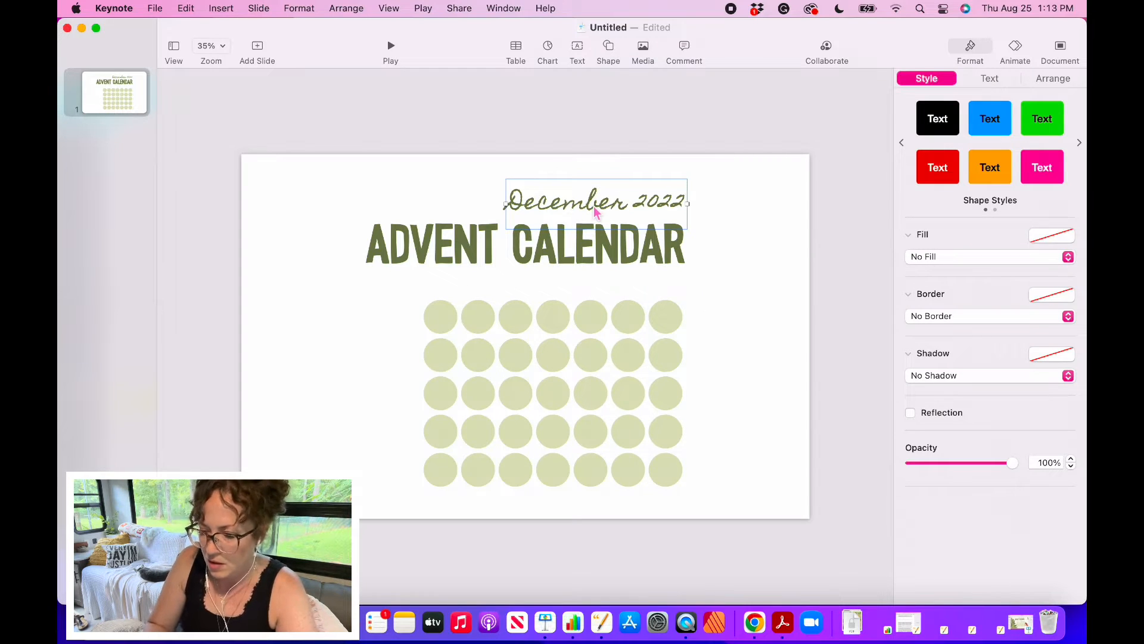
{"action": "left_click_drag", "start_coordinate": [596, 212], "coordinate": [510, 295]}
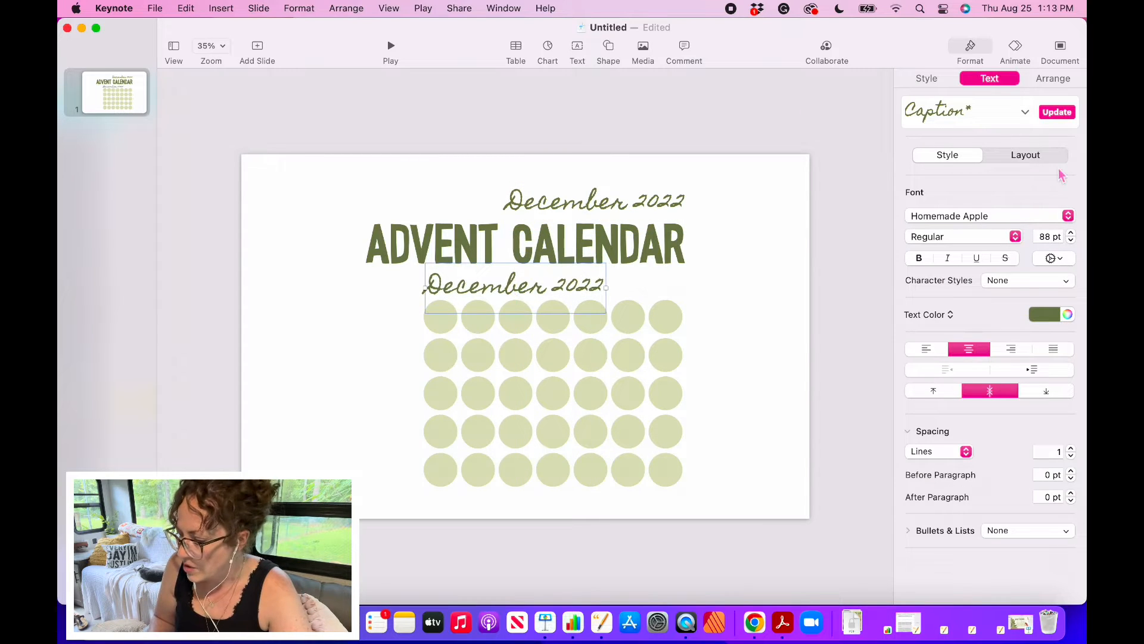
{"action": "left_click", "coordinate": [1040, 236]}
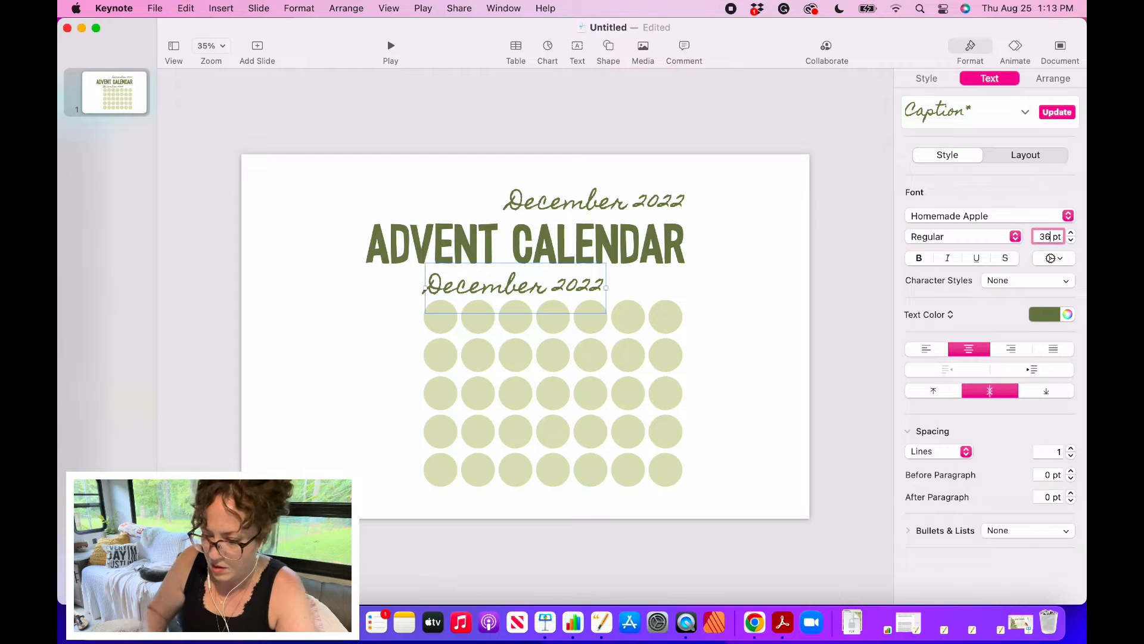
{"action": "type", "text": "36"}
{"action": "key", "text": "Tab"}
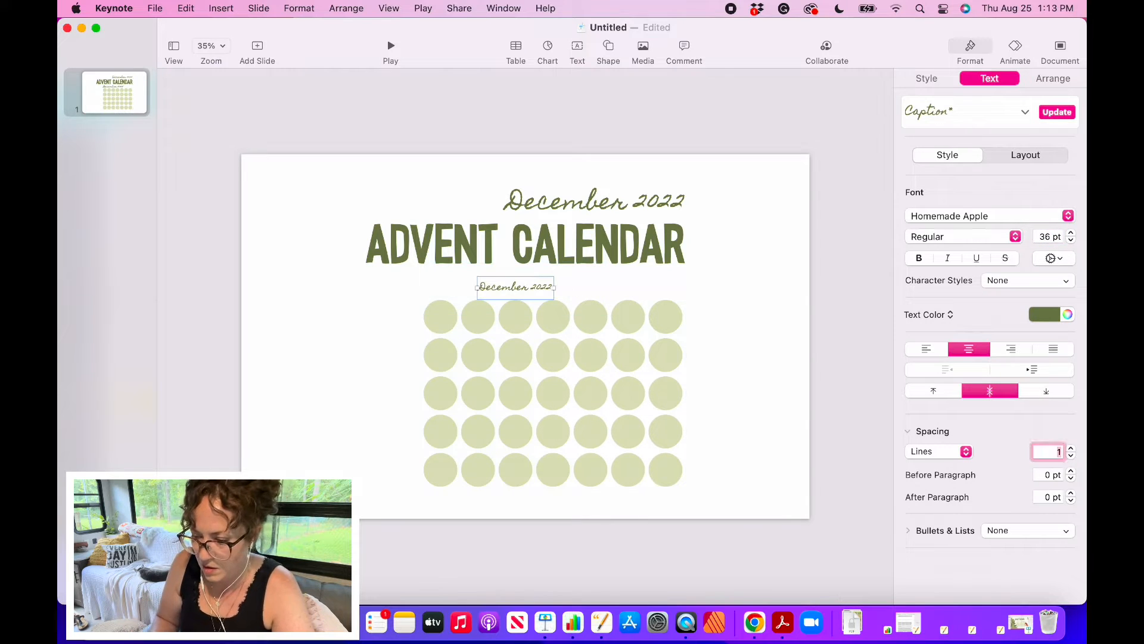
Replace the text of the small "December 2022" copy with "Sun".
{"action": "triple_click", "coordinate": [523, 287]}
{"action": "type", "text": "Sun"}
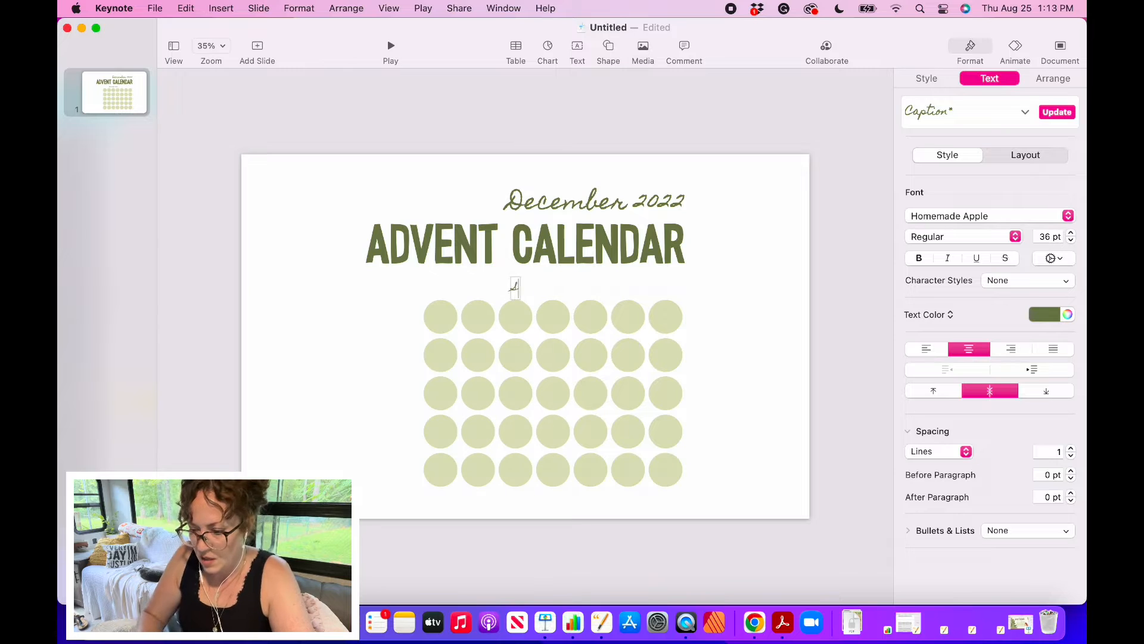
{"action": "left_click", "coordinate": [587, 295]}
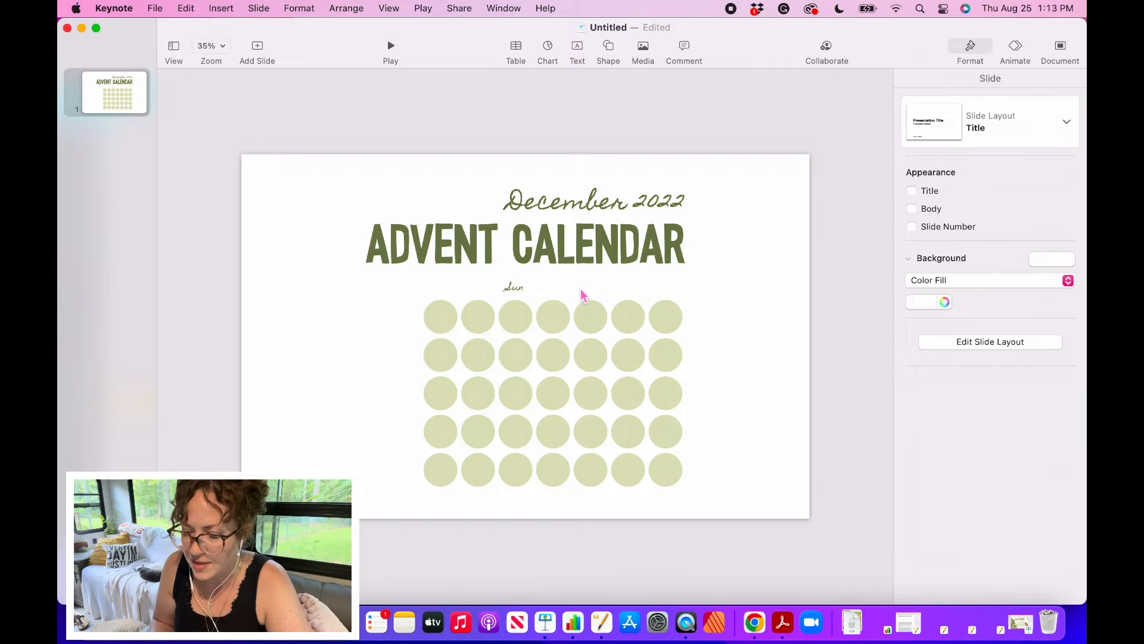
Move the "Sun" label so it sits centred just above the first column of circles.
{"action": "left_click", "coordinate": [511, 287]}
{"action": "left_click", "coordinate": [509, 290]}
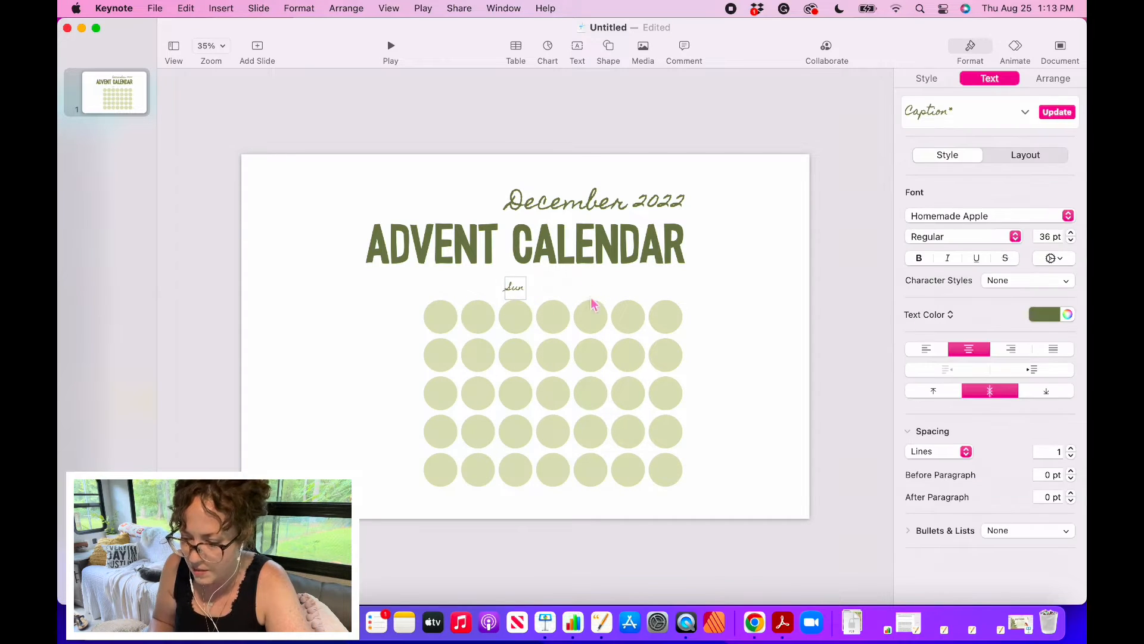
{"action": "left_click", "coordinate": [569, 291]}
{"action": "left_click_drag", "start_coordinate": [514, 290], "coordinate": [444, 293]}
{"action": "scroll", "coordinate": [444, 293], "scroll_direction": "up", "scroll_amount": 5}
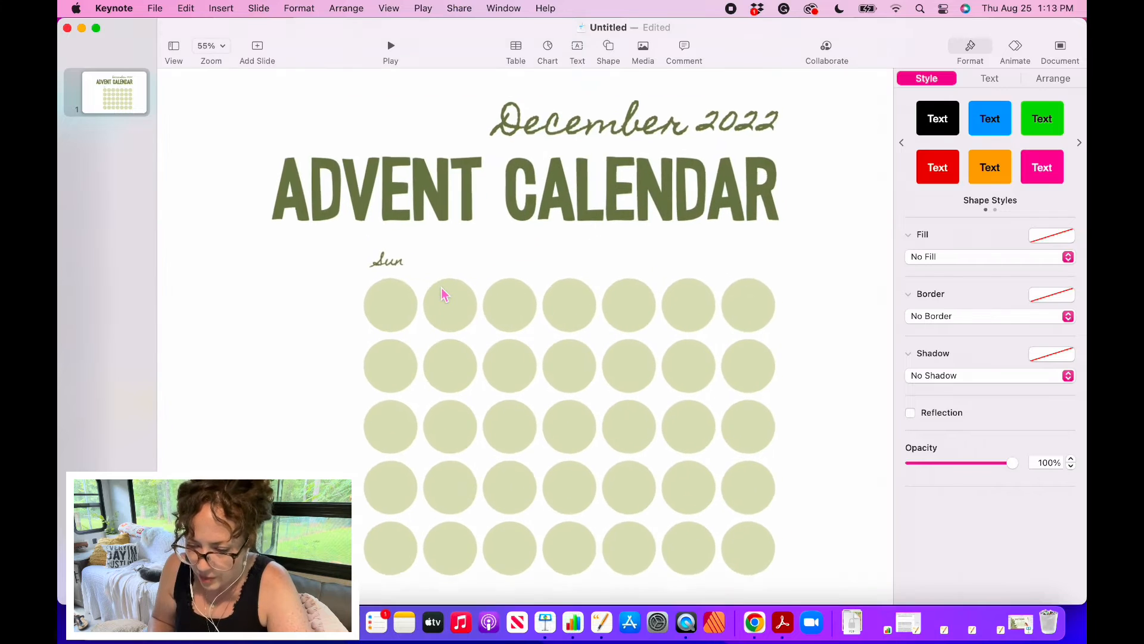
{"action": "left_click_drag", "start_coordinate": [395, 264], "coordinate": [394, 266]}
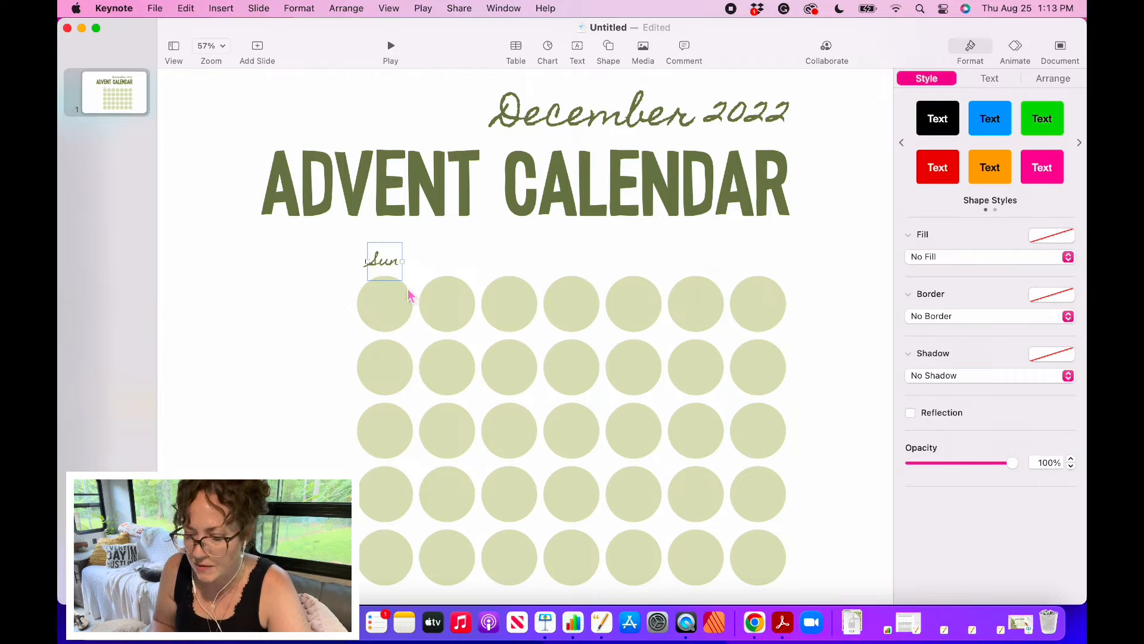
{"action": "left_click", "coordinate": [452, 237]}
{"action": "left_click", "coordinate": [389, 266]}
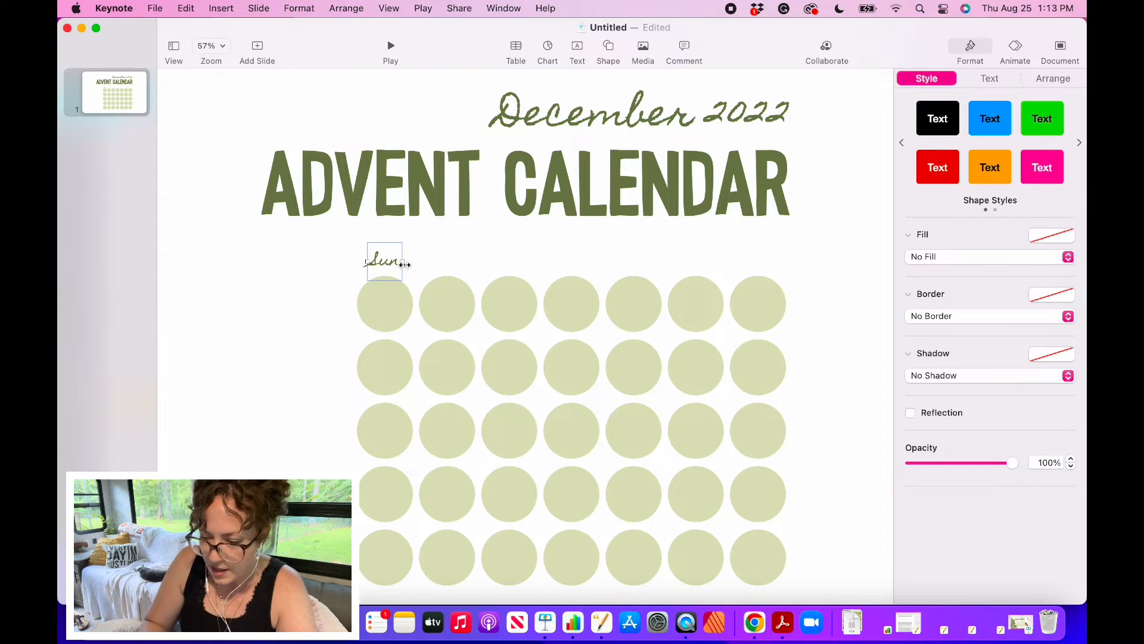
Duplicate the "Sun" label so that a copy sits above each of the other six circle columns.
{"action": "key", "text": "super+d"}
{"action": "left_click_drag", "start_coordinate": [403, 272], "coordinate": [756, 260]}
{"action": "key", "text": "super+d"}
{"action": "key", "text": "super+d"}
{"action": "key", "text": "super+d"}
{"action": "key", "text": "super+d"}
{"action": "key", "text": "super+d"}
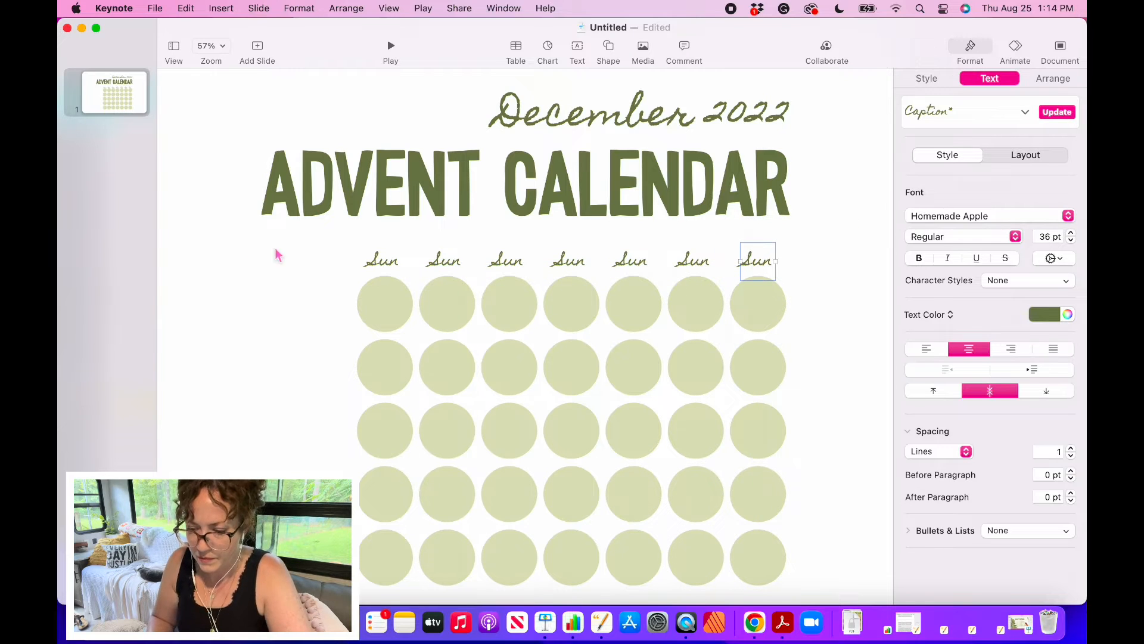
Change the second column's label to "Mon" and the third column's label to "Tue".
{"action": "left_click", "coordinate": [438, 256]}
{"action": "double_click", "coordinate": [438, 257]}
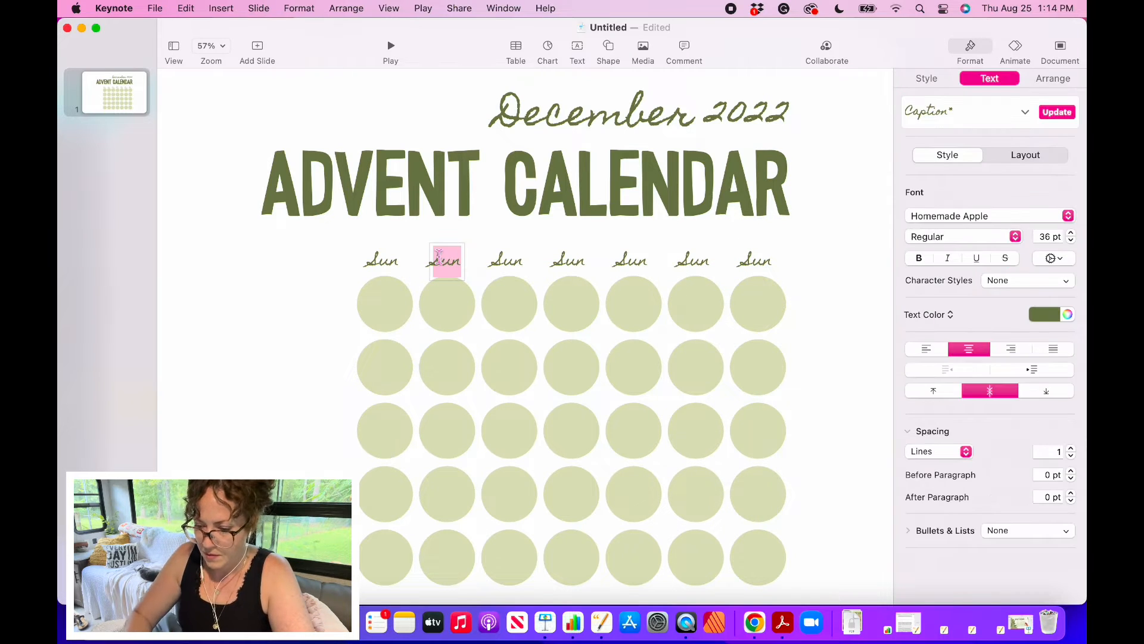
{"action": "type", "text": "Mon"}
{"action": "left_click", "coordinate": [516, 266]}
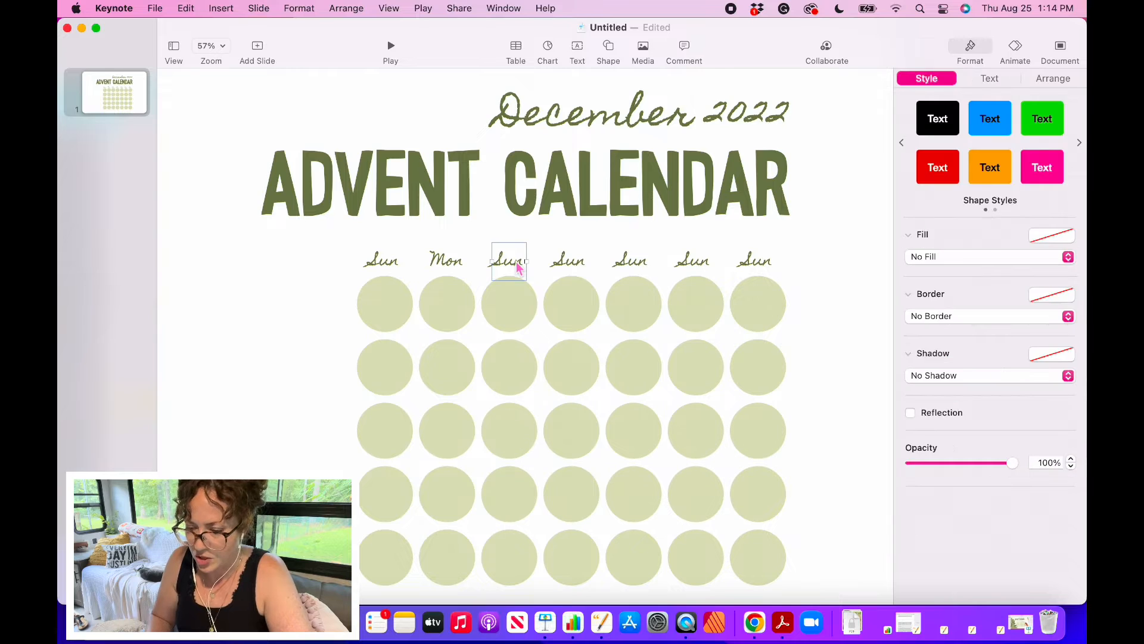
{"action": "double_click", "coordinate": [514, 259]}
{"action": "type", "text": "Tue"}
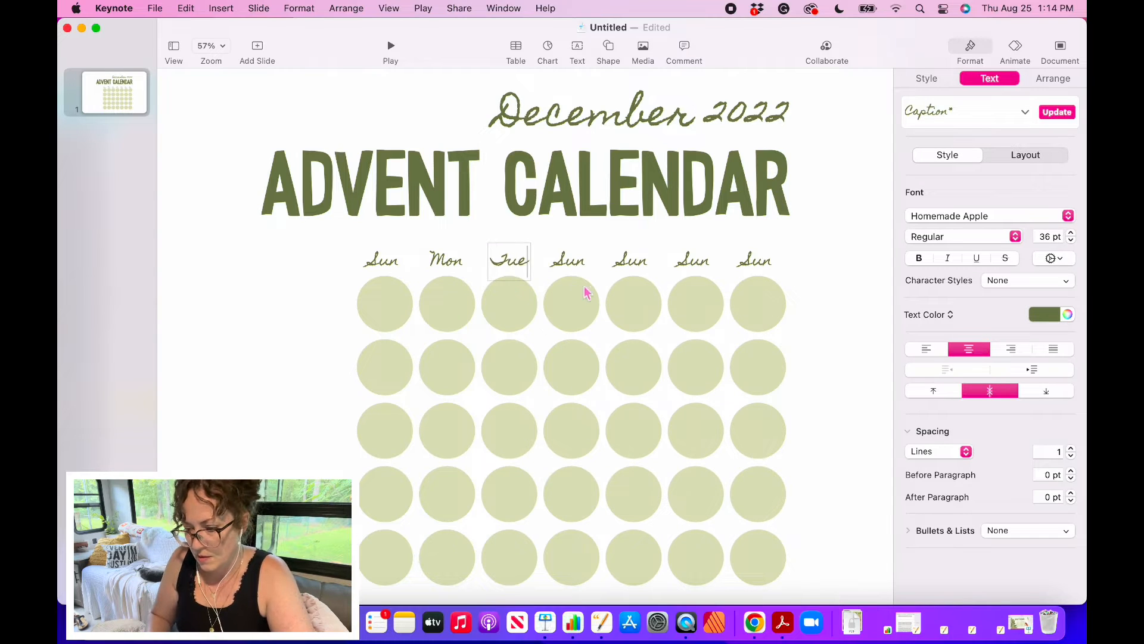
Change the fourth column's label to "Wed" and the fifth column's label to "Thu".
{"action": "left_click", "coordinate": [578, 265]}
{"action": "double_click", "coordinate": [576, 262]}
{"action": "type", "text": "Wed"}
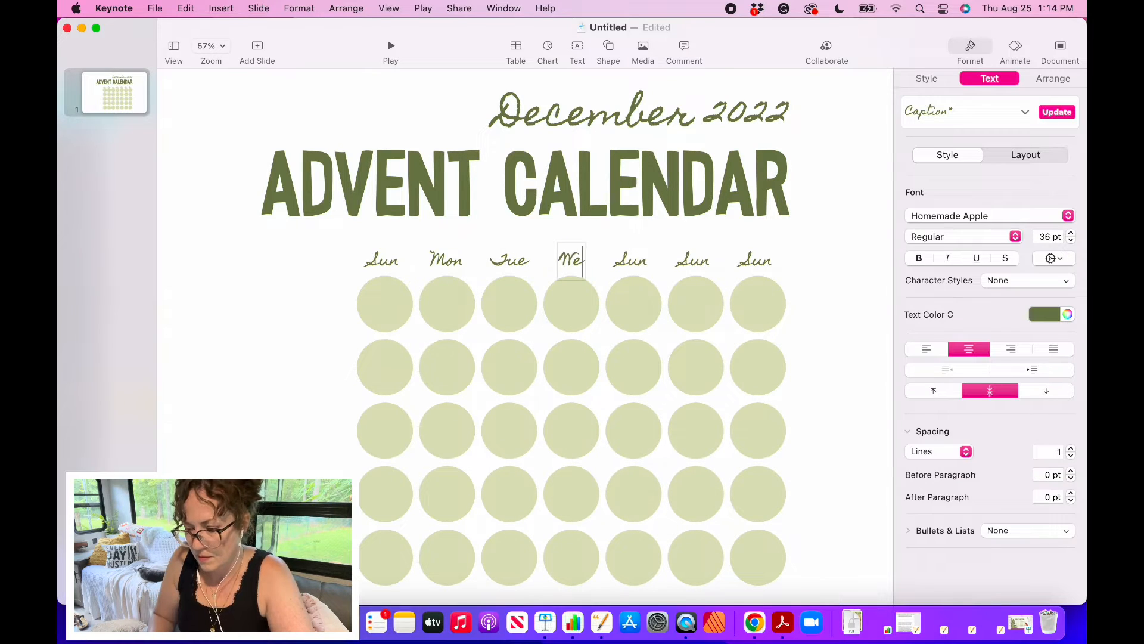
{"action": "double_click", "coordinate": [630, 266]}
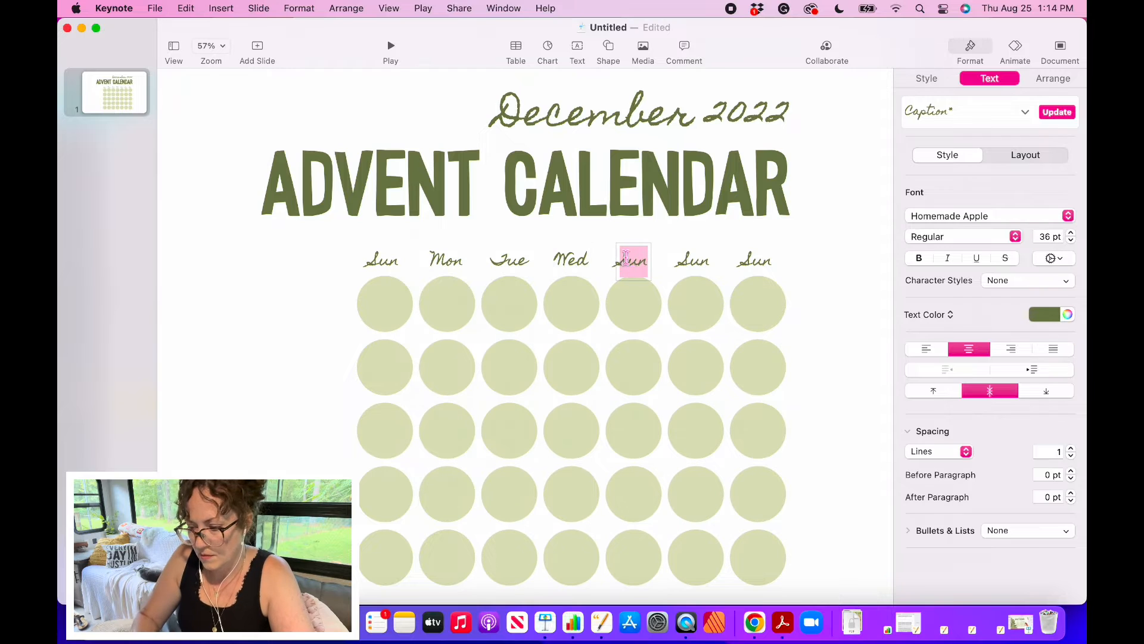
{"action": "type", "text": "Thu"}
Change the sixth column's label to "Fri" and the seventh column's label to "Sat".
{"action": "left_click", "coordinate": [695, 268]}
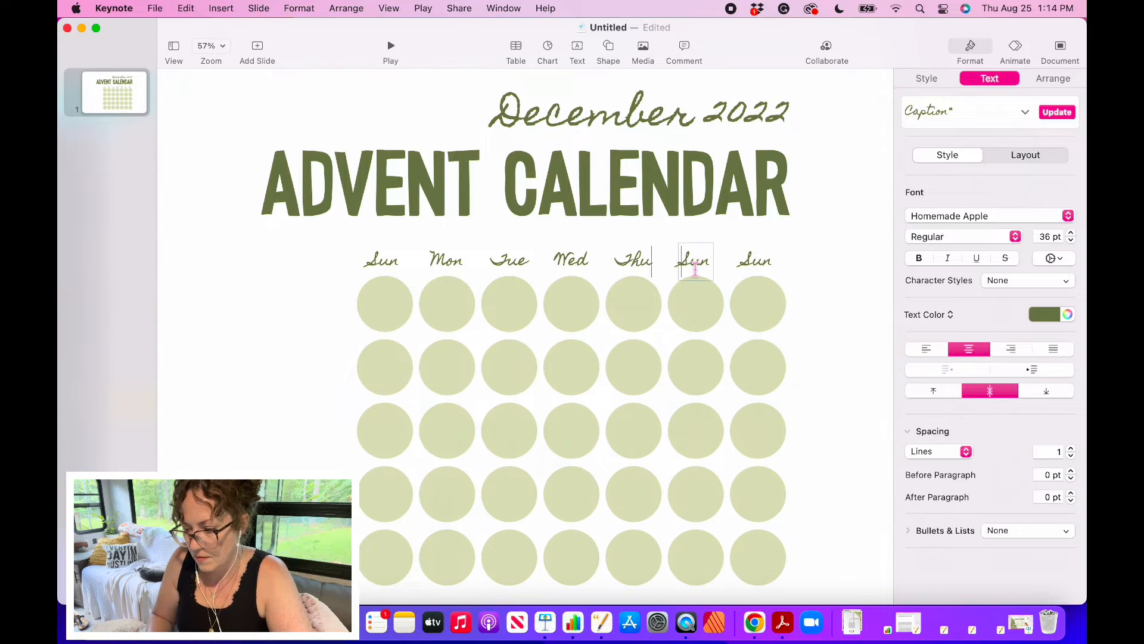
{"action": "double_click", "coordinate": [695, 268]}
{"action": "type", "text": "Fri"}
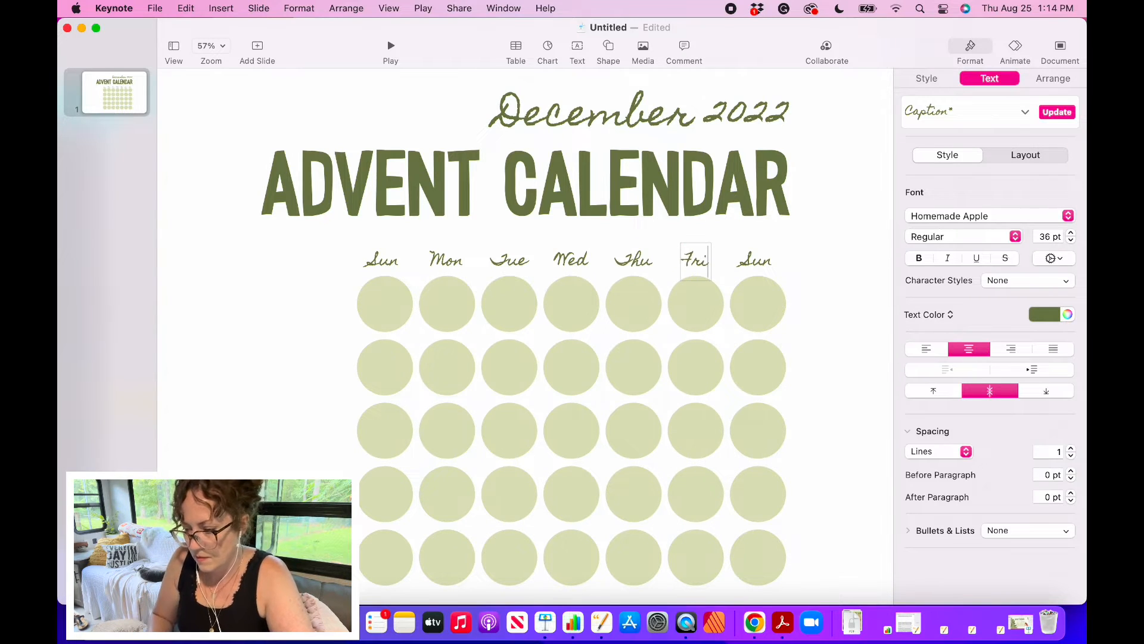
{"action": "left_click", "coordinate": [758, 263]}
{"action": "double_click", "coordinate": [755, 257]}
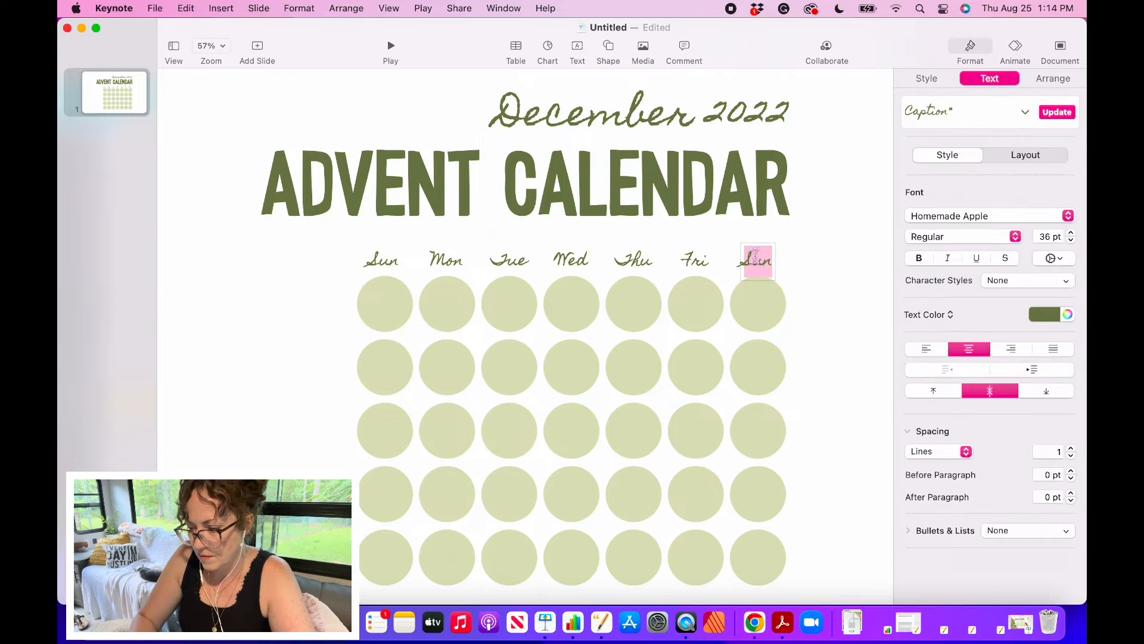
{"action": "type", "text": "Sat"}
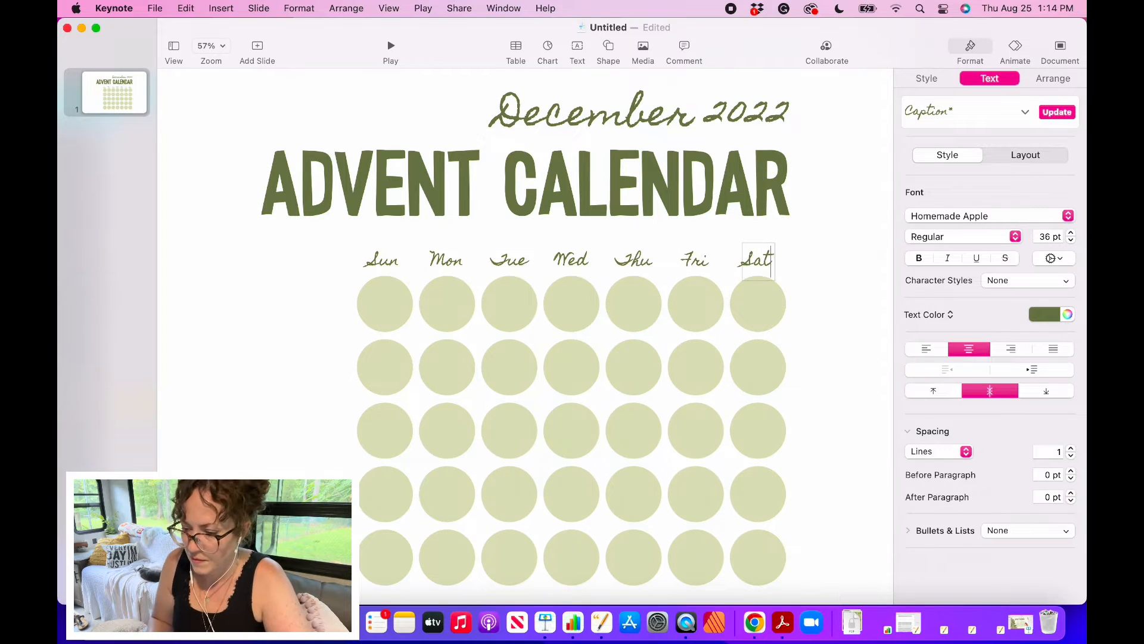
{"action": "left_click", "coordinate": [839, 239]}
Replace the capital D in the subtitle with a lowercase one so it reads "december 2022".
{"action": "scroll", "coordinate": [765, 206], "scroll_direction": "down", "scroll_amount": 5}
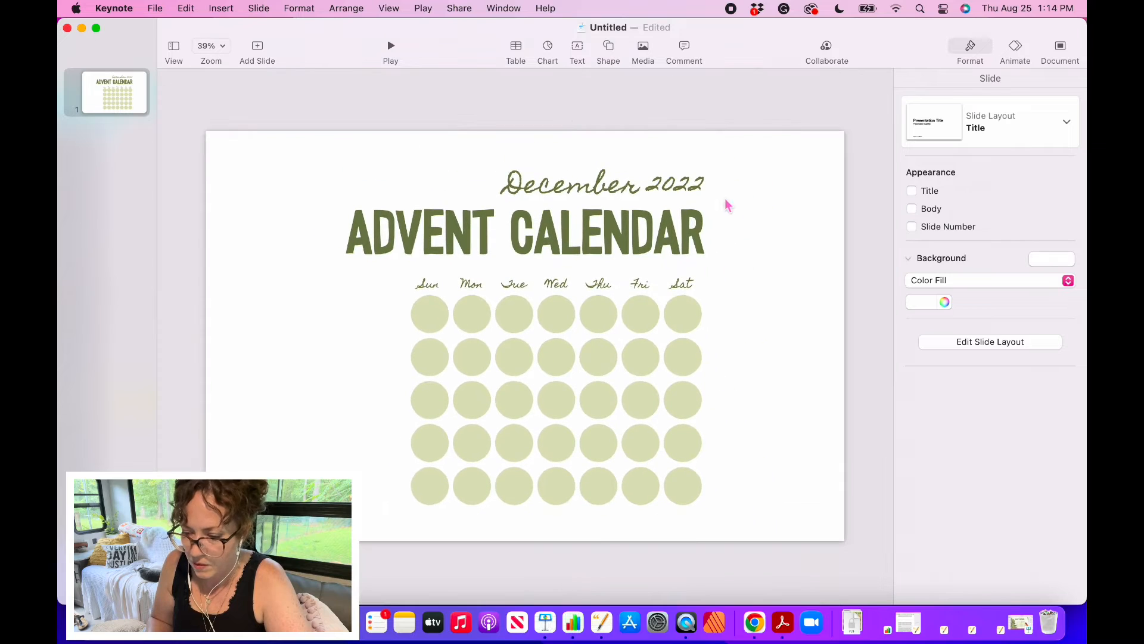
{"action": "double_click", "coordinate": [522, 186]}
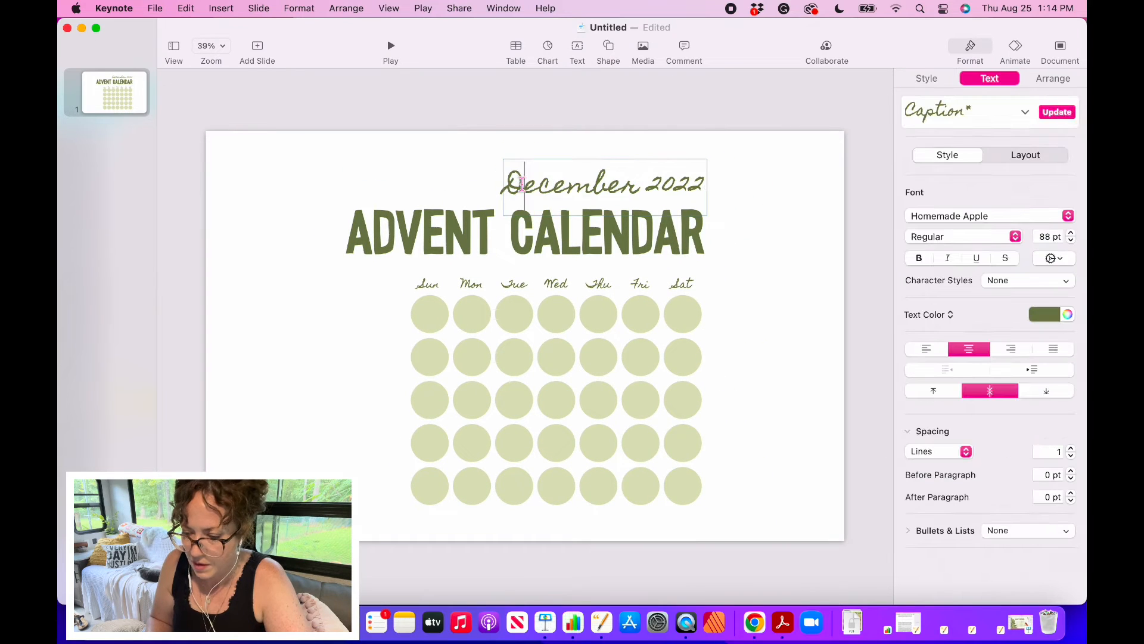
{"action": "double_click", "coordinate": [521, 184]}
{"action": "left_click_drag", "start_coordinate": [520, 186], "coordinate": [513, 186]}
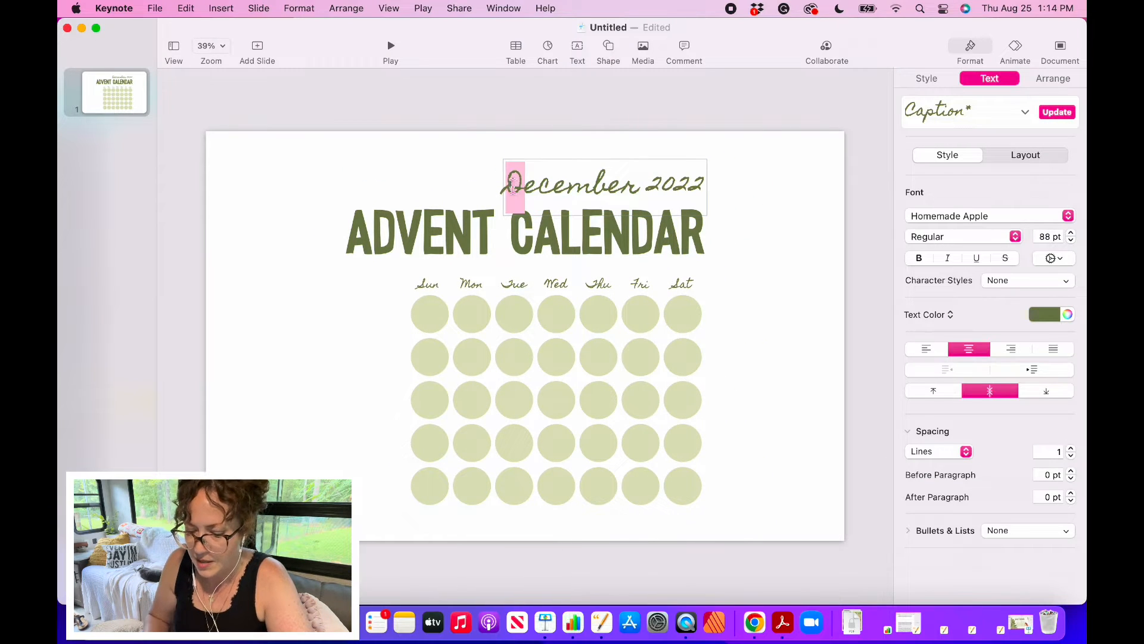
{"action": "type", "text": "d"}
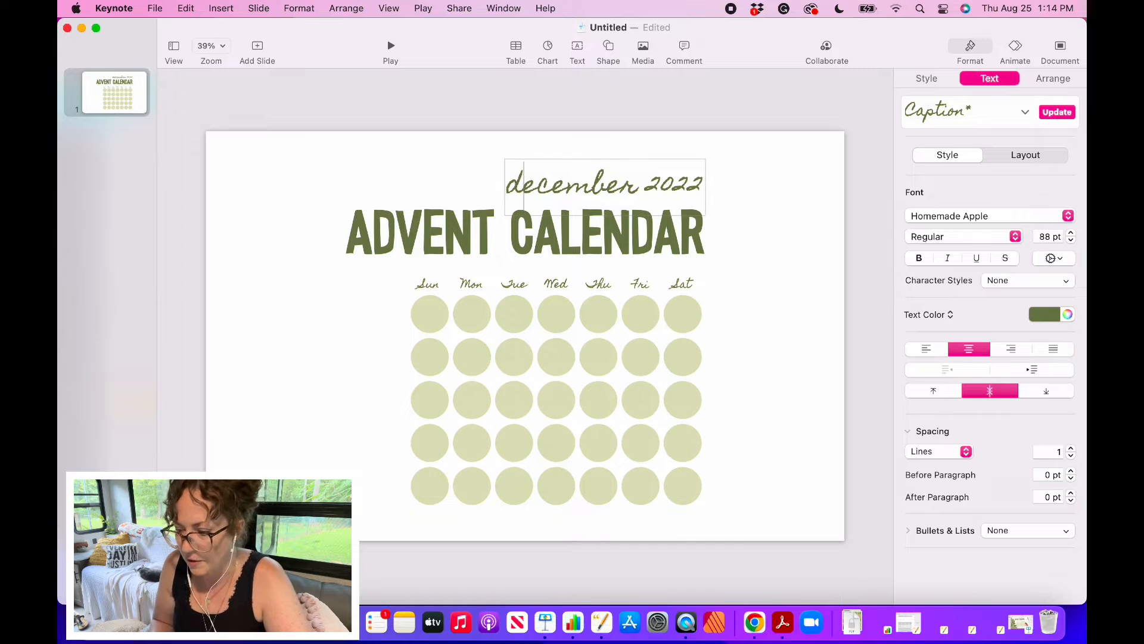
{"action": "left_click", "coordinate": [757, 299]}
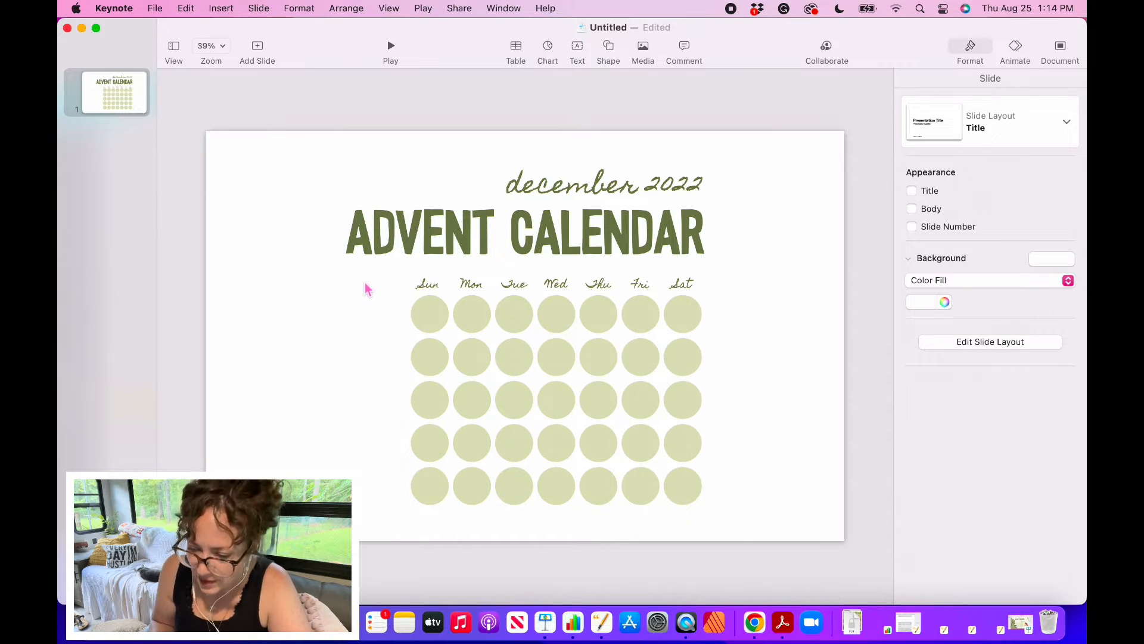
Try nudging all the weekday labels and circles together slightly to the right.
{"action": "left_click_drag", "start_coordinate": [365, 280], "coordinate": [723, 516]}
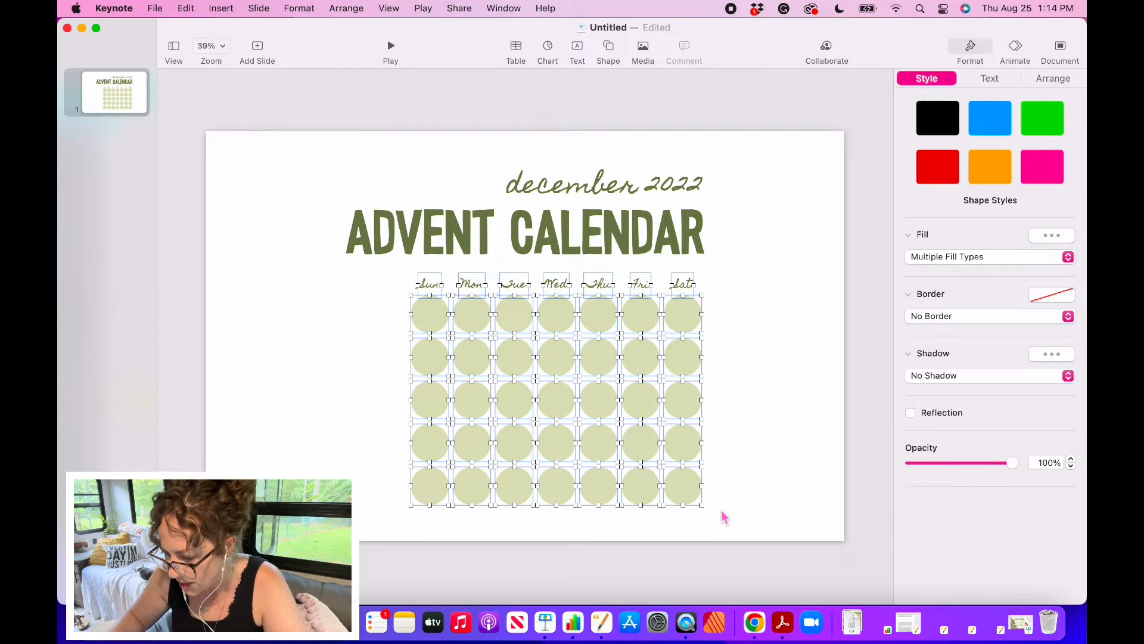
{"action": "key", "text": "shift+Right"}
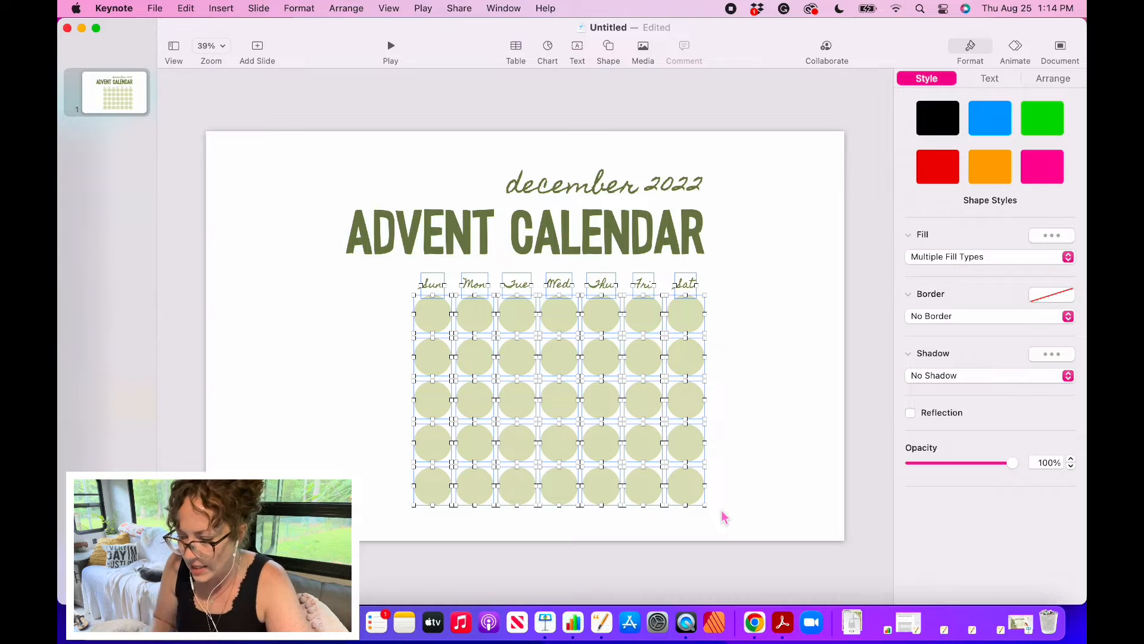
{"action": "key", "text": "shift+Left"}
{"action": "left_click", "coordinate": [757, 439]}
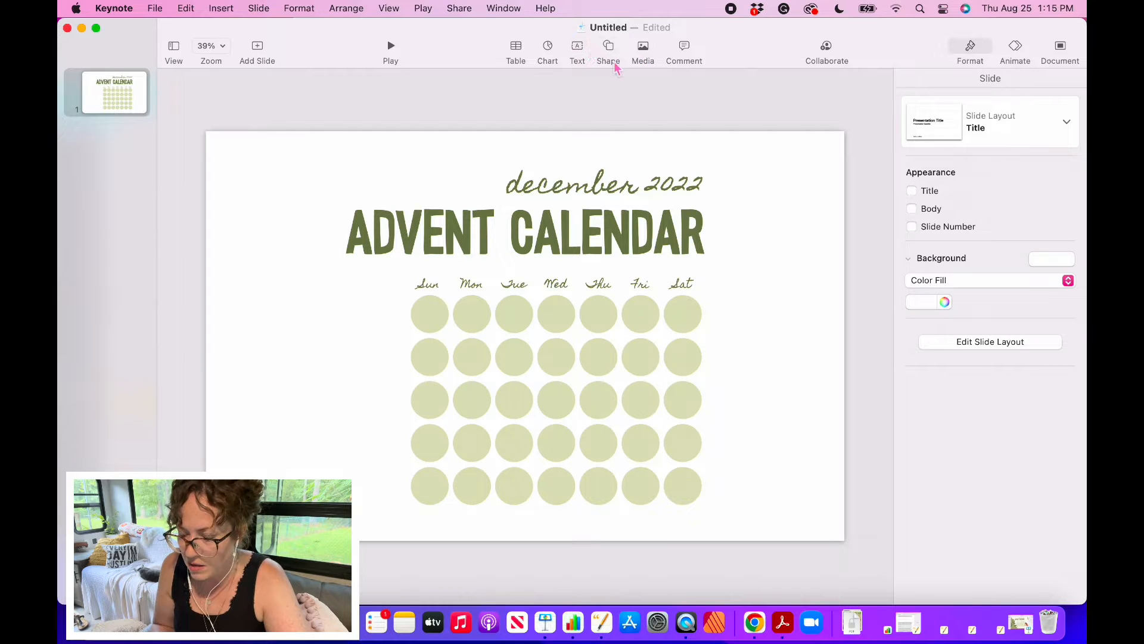
Add a text box reading "1" centred in the first-row circle under "Thu".
{"action": "left_click", "coordinate": [578, 50]}
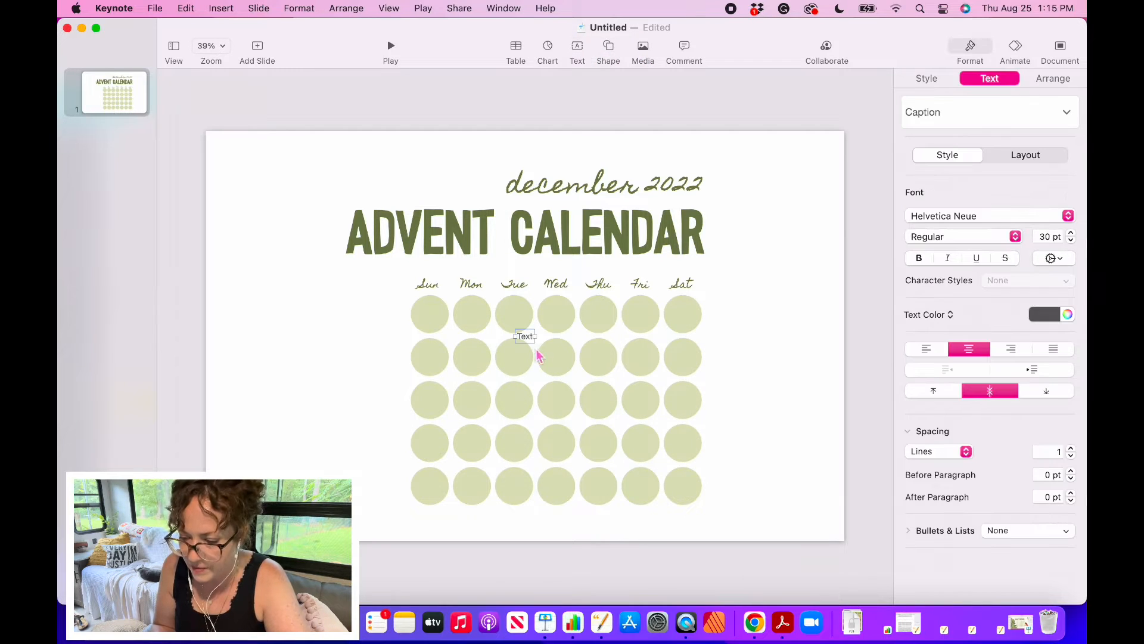
{"action": "left_click_drag", "start_coordinate": [524, 340], "coordinate": [598, 314]}
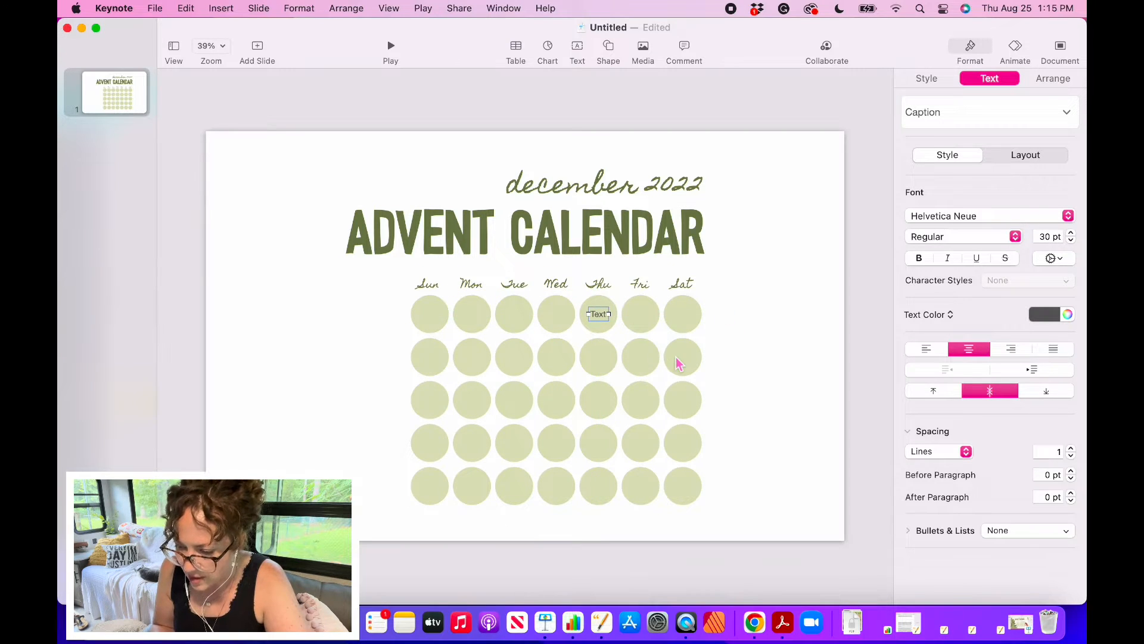
{"action": "scroll", "coordinate": [677, 360], "scroll_direction": "up", "scroll_amount": 3}
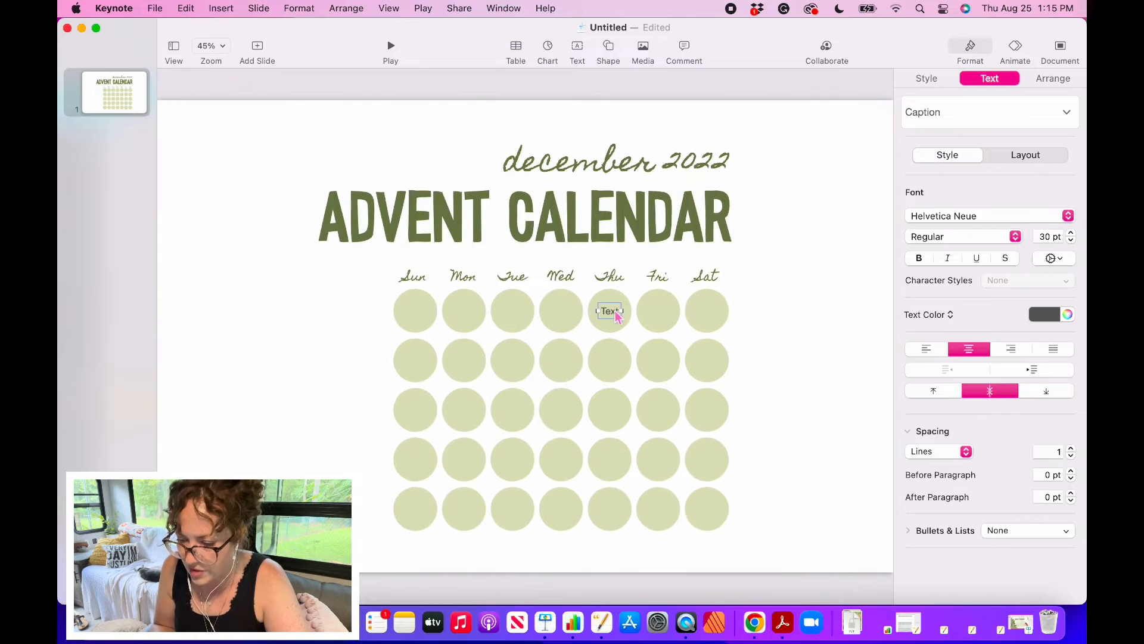
{"action": "double_click", "coordinate": [614, 316]}
{"action": "key", "text": "Escape"}
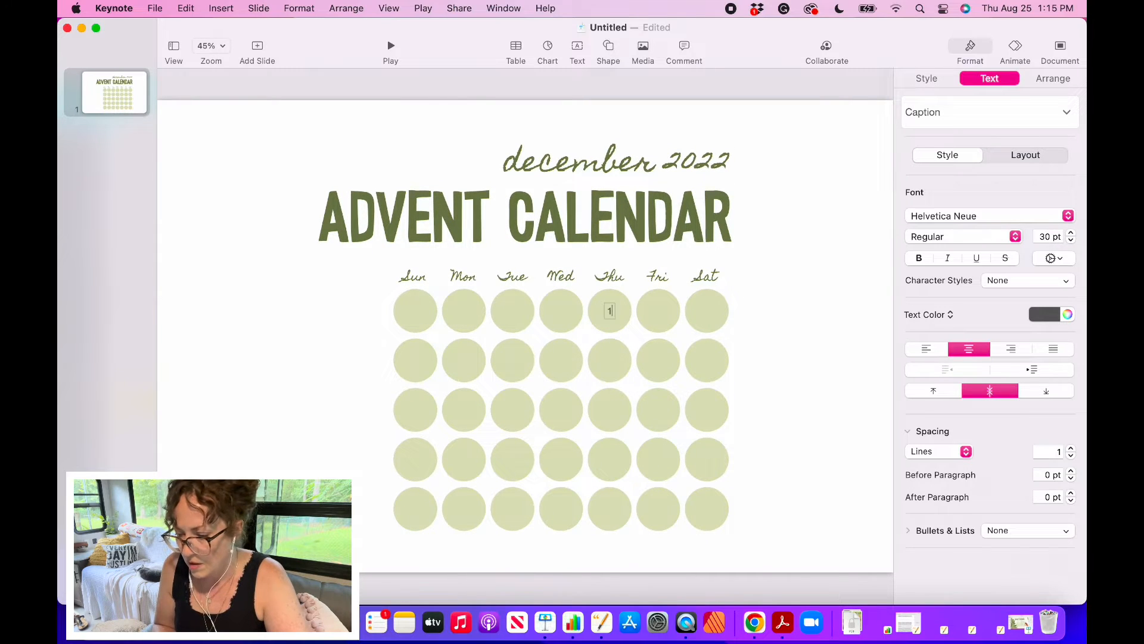
{"action": "left_click", "coordinate": [817, 307]}
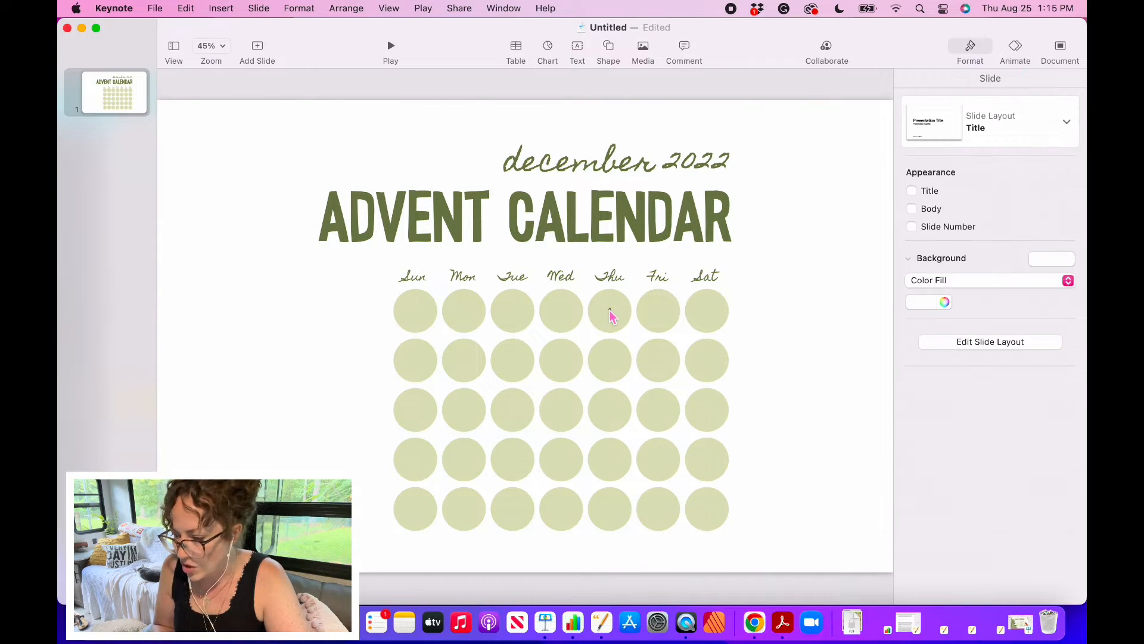
Set the font of the "1" in the Thursday circle to Josefin Sans.
{"action": "left_click", "coordinate": [612, 316]}
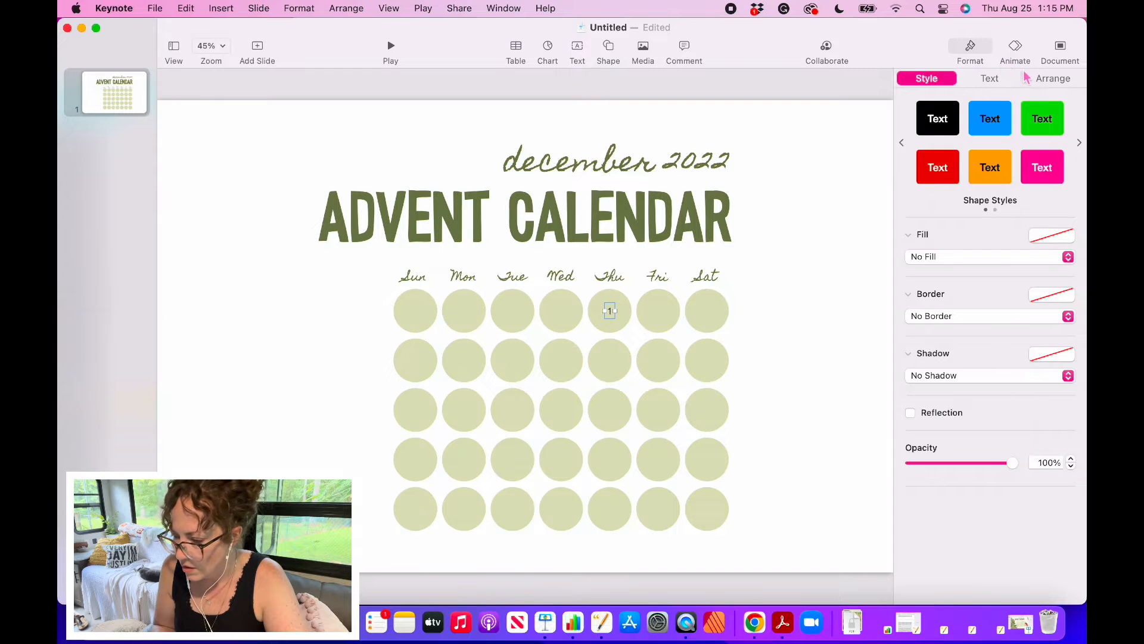
{"action": "left_click", "coordinate": [997, 80]}
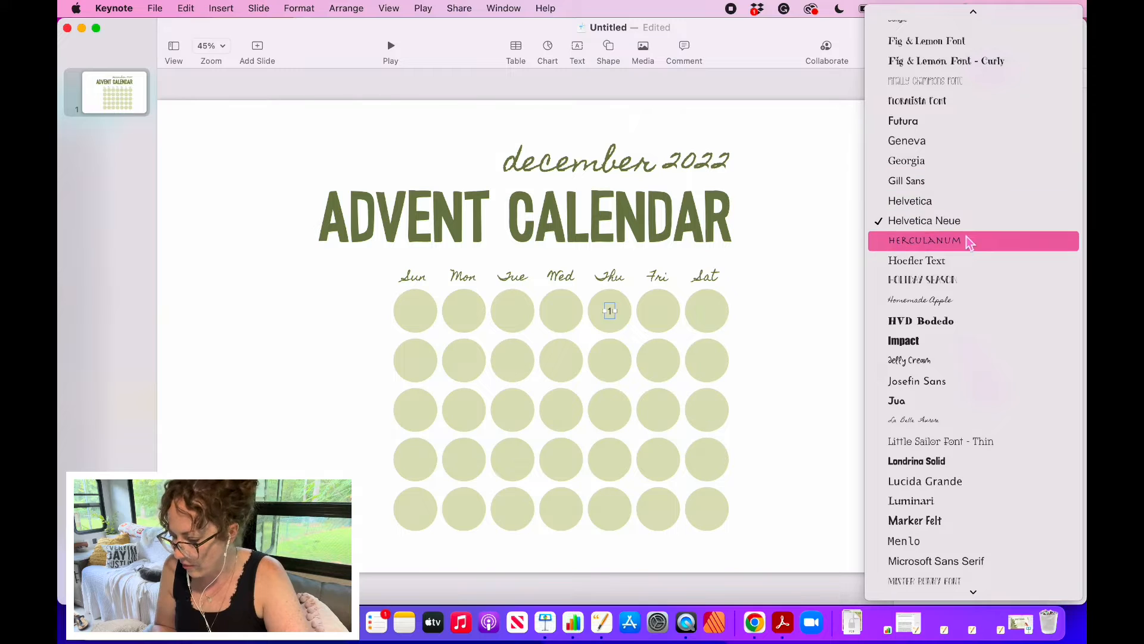
{"action": "scroll", "coordinate": [963, 466], "scroll_direction": "up", "scroll_amount": 10}
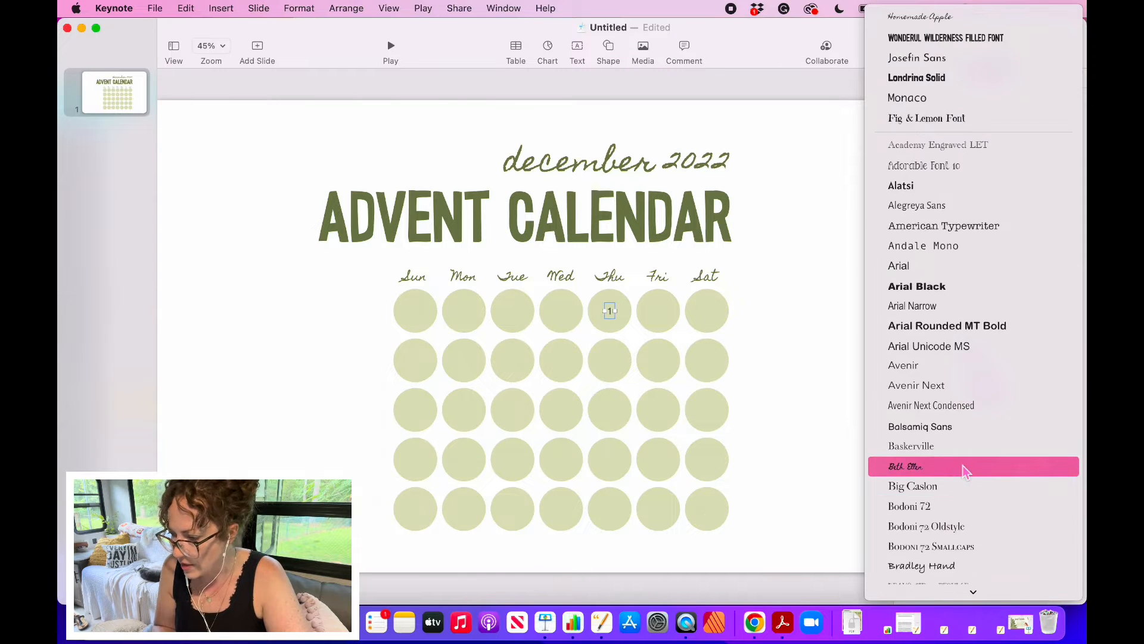
{"action": "left_click", "coordinate": [949, 58]}
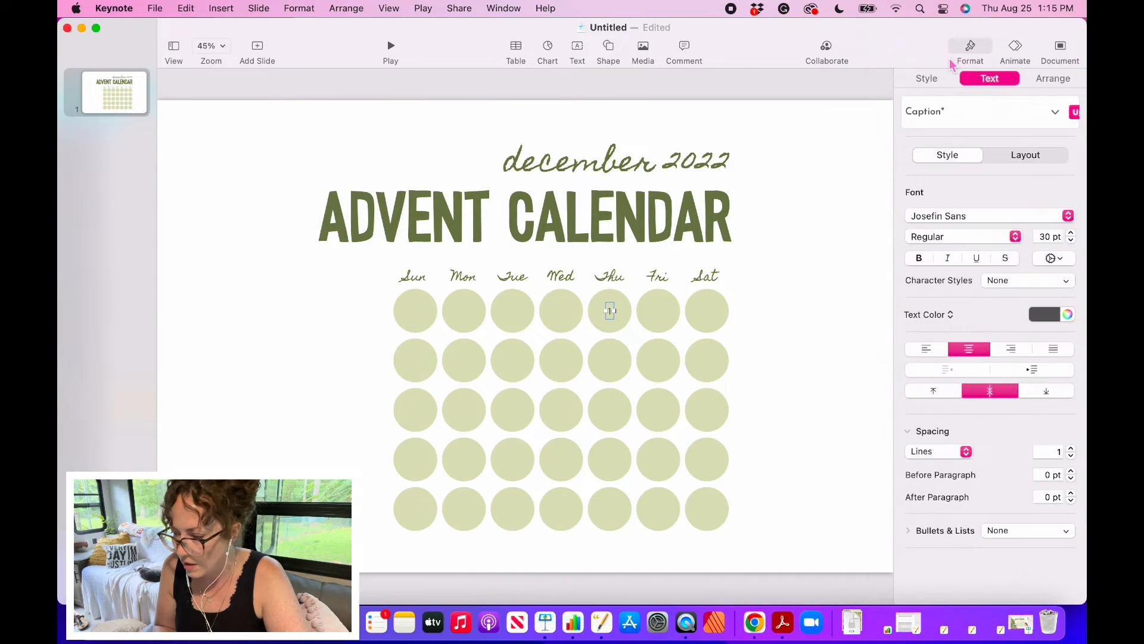
Enlarge the "1" to 47 pt and keep it centred in its circle.
{"action": "left_click", "coordinate": [1071, 234]}
{"action": "left_click", "coordinate": [1071, 234]}
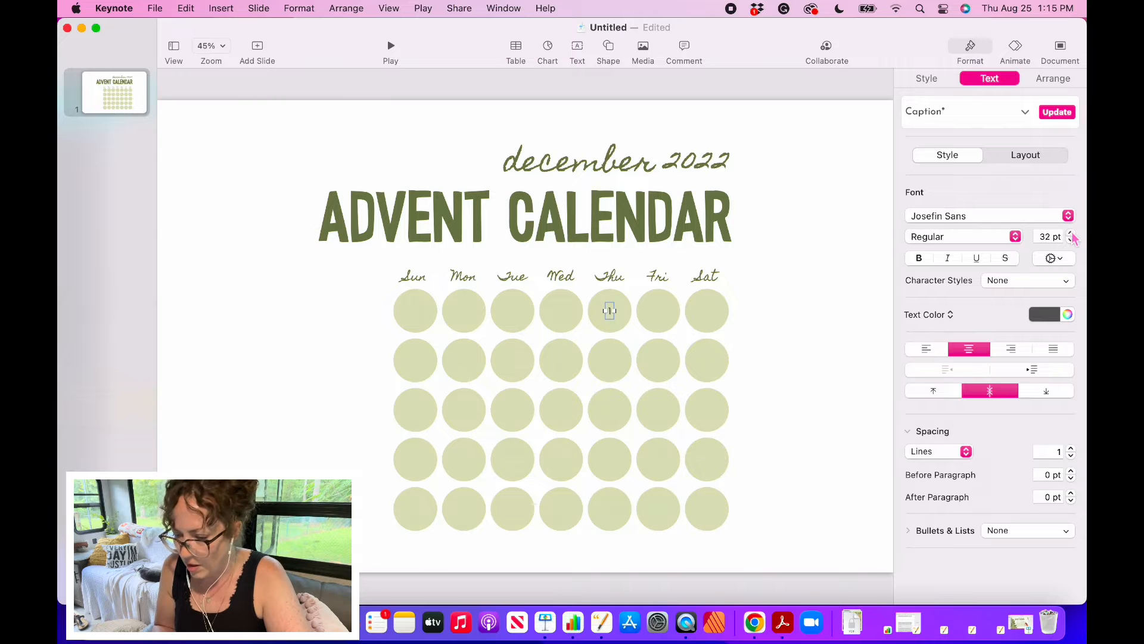
{"action": "left_click", "coordinate": [1071, 234]}
{"action": "left_click", "coordinate": [1071, 234]}
{"action": "left_click", "coordinate": [1071, 234]}
{"action": "left_click", "coordinate": [1071, 234]}
{"action": "left_click", "coordinate": [1071, 234]}
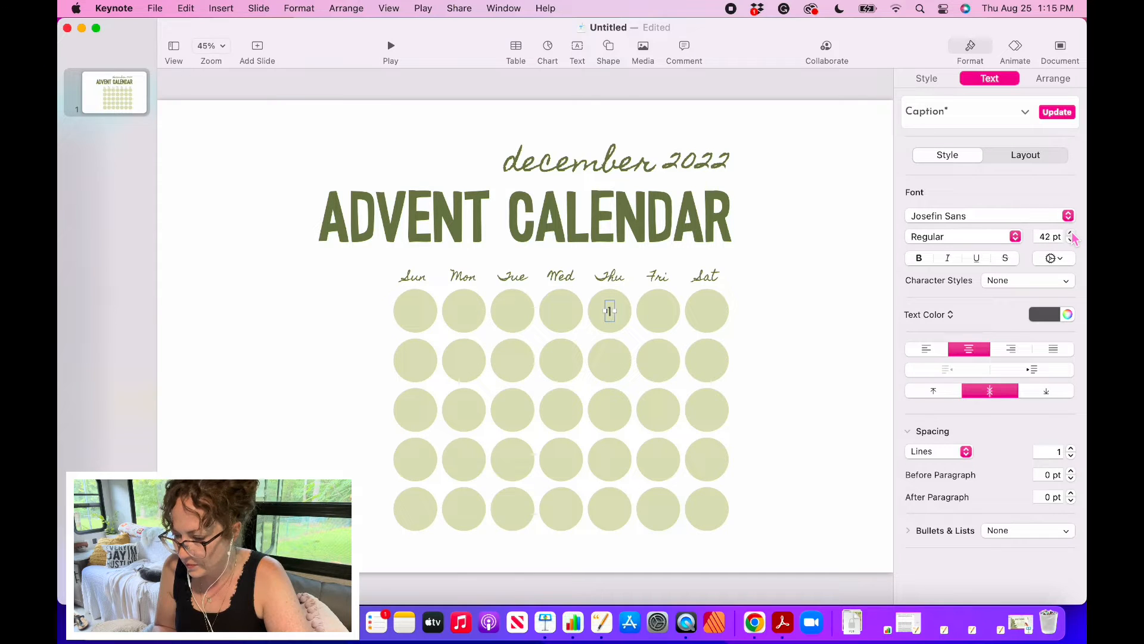
{"action": "left_click", "coordinate": [1071, 234]}
{"action": "left_click", "coordinate": [1071, 234]}
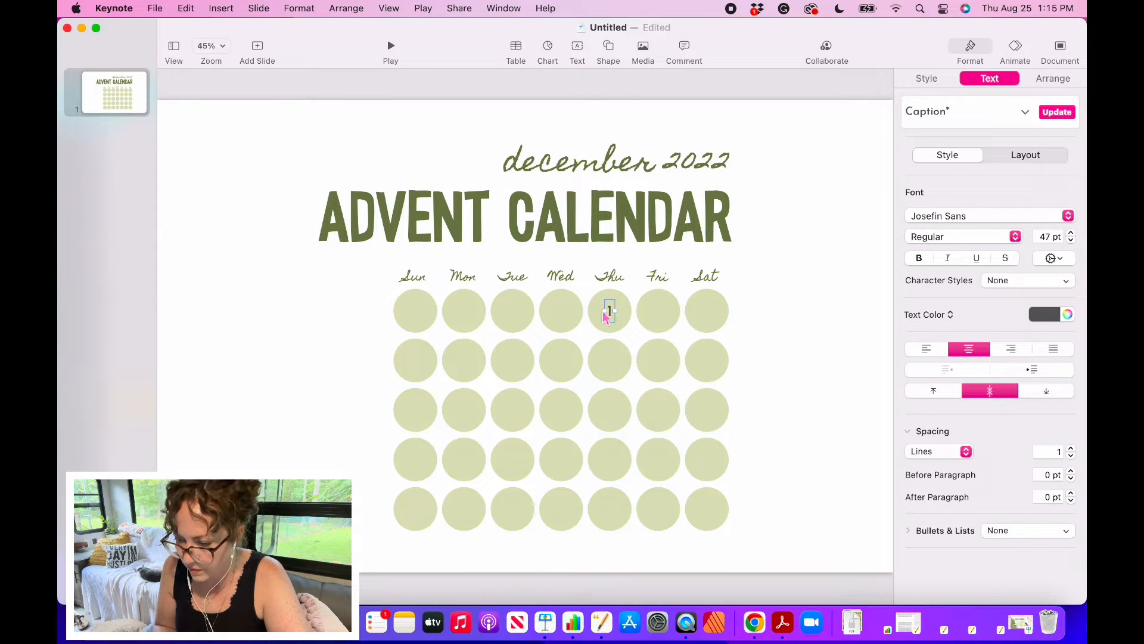
{"action": "left_click_drag", "start_coordinate": [612, 319], "coordinate": [612, 319]}
{"action": "left_click", "coordinate": [775, 337]}
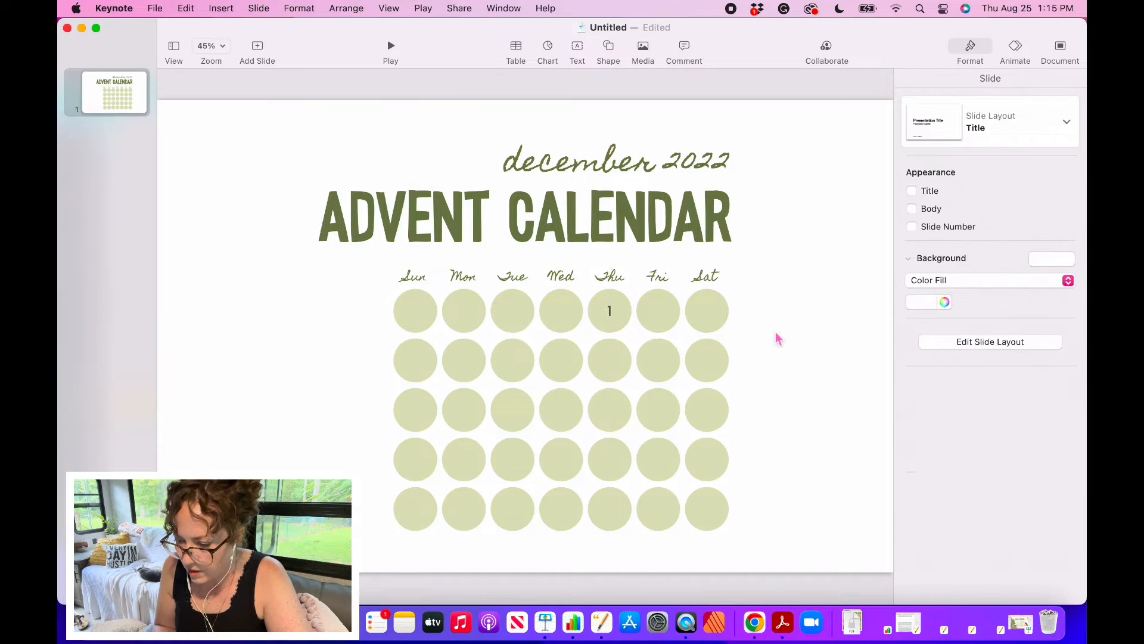
Colour the "1" with the saved dark green, hex 737E53.
{"action": "left_click", "coordinate": [609, 311]}
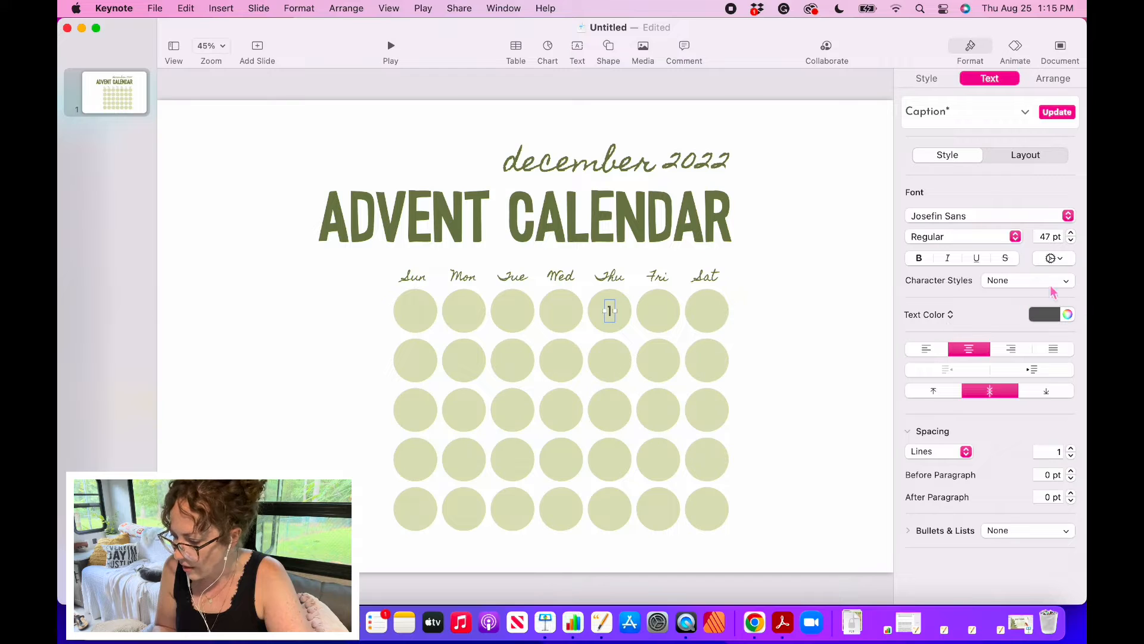
{"action": "left_click", "coordinate": [1067, 314]}
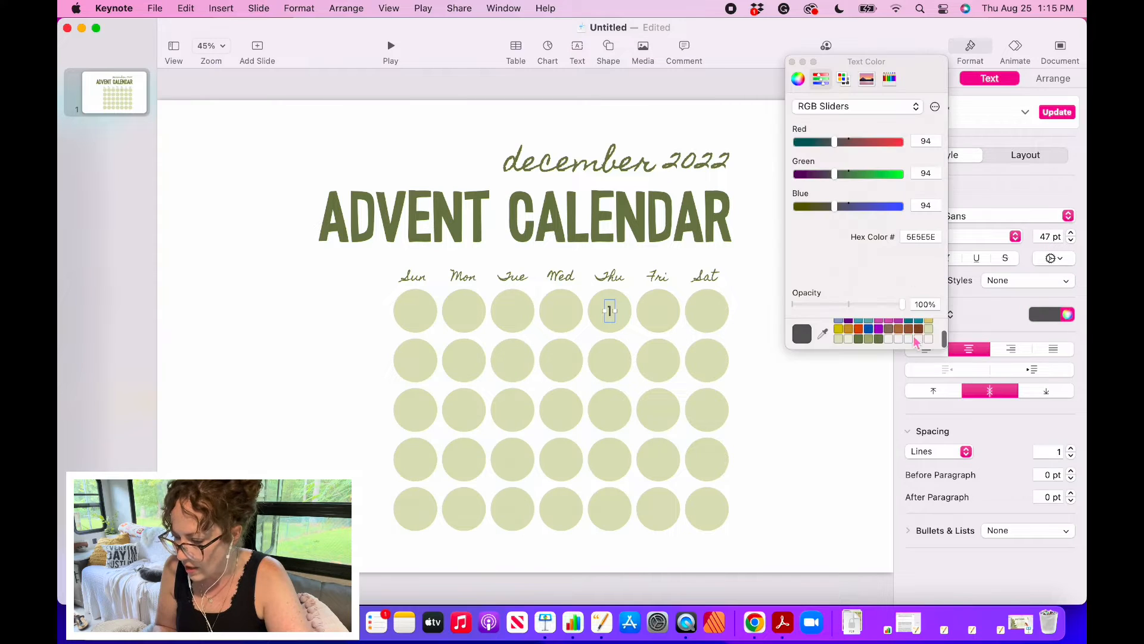
{"action": "left_click", "coordinate": [879, 341]}
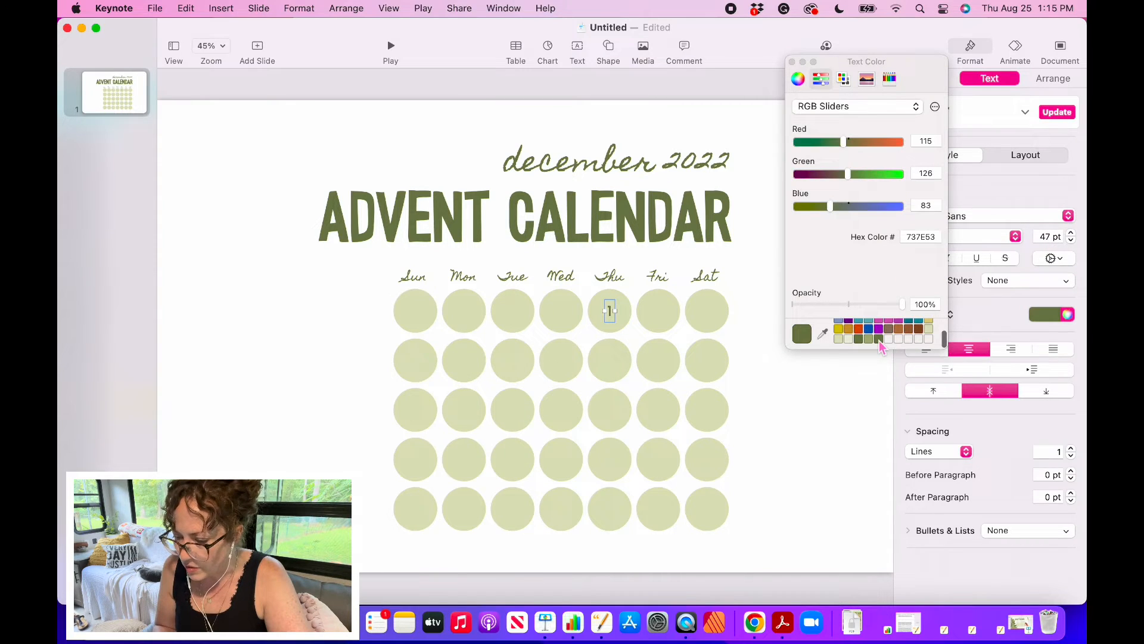
{"action": "left_click", "coordinate": [781, 430]}
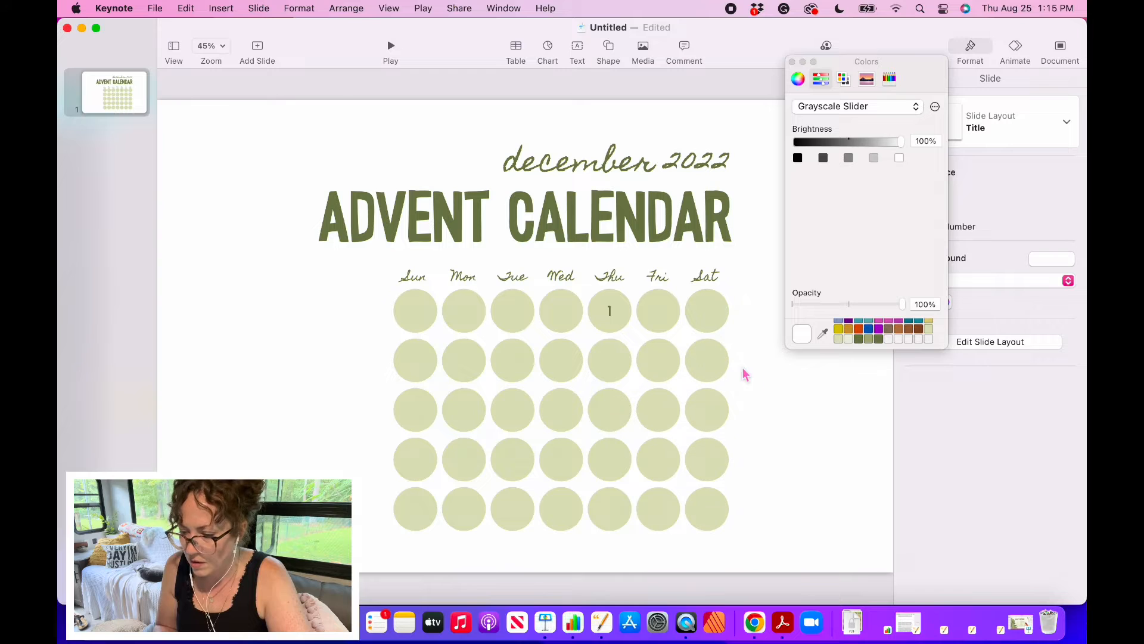
Duplicate the green "1" into the first-row Friday and Saturday circles and on into the second row of circles.
{"action": "left_click", "coordinate": [609, 312]}
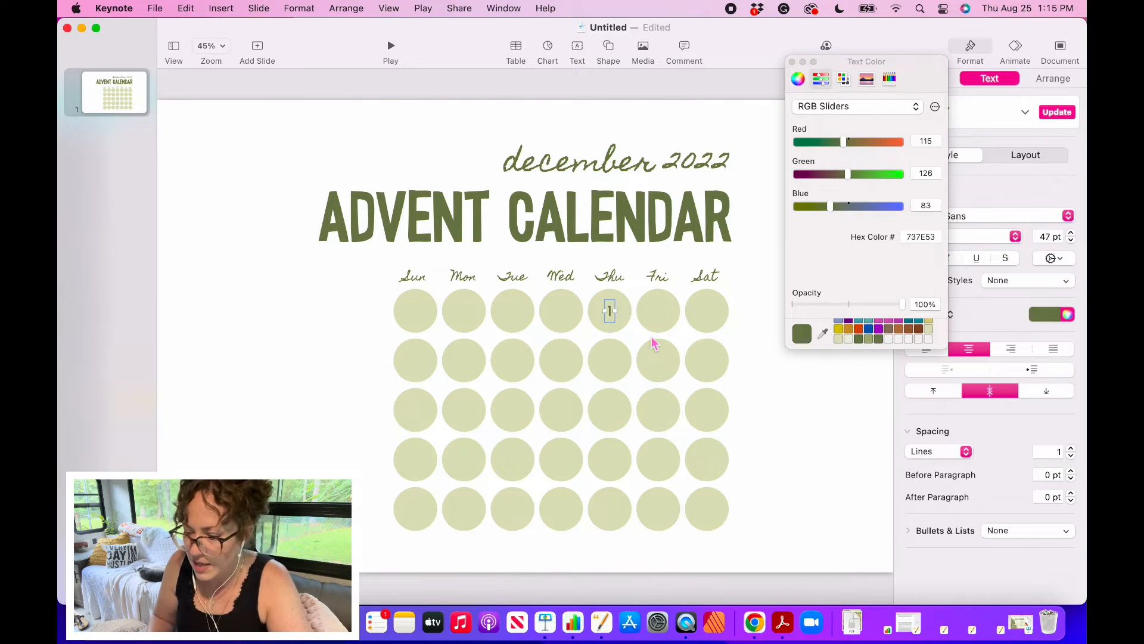
{"action": "key", "text": "super+d"}
{"action": "left_click_drag", "start_coordinate": [613, 320], "coordinate": [713, 323]}
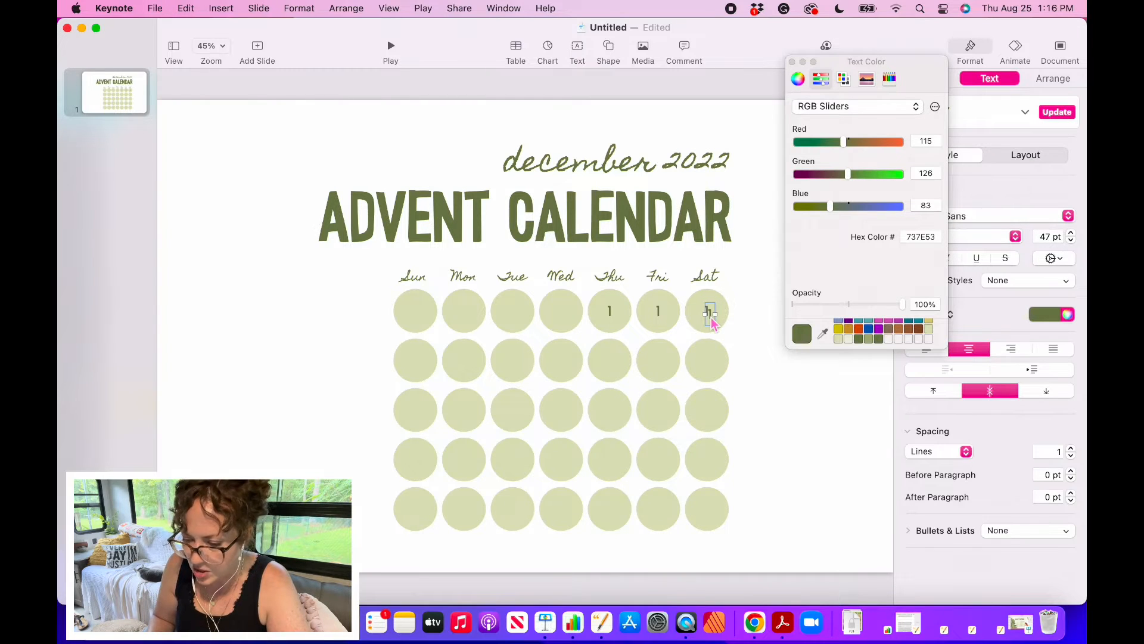
{"action": "left_click_drag", "start_coordinate": [712, 322], "coordinate": [514, 361]}
{"action": "key", "text": "super+v"}
{"action": "key", "text": "super+v"}
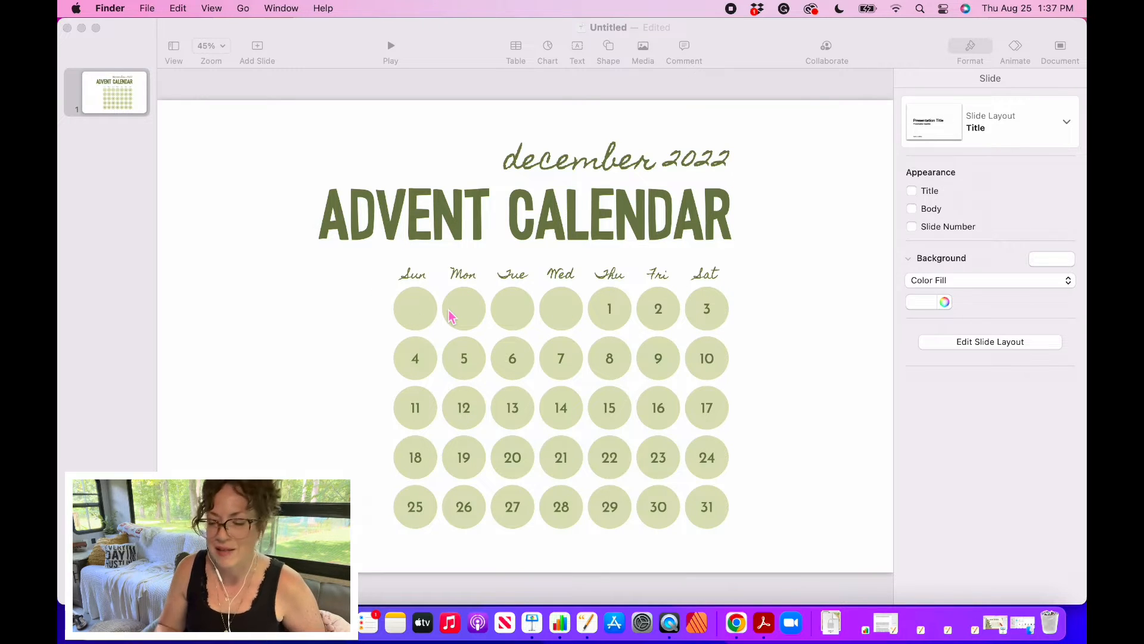
Fill the four empty first-row circles, Sunday to Wednesday, with the saved lighter green, hex ECECDE.
{"action": "left_click", "coordinate": [427, 307]}
{"action": "left_click", "coordinate": [428, 308]}
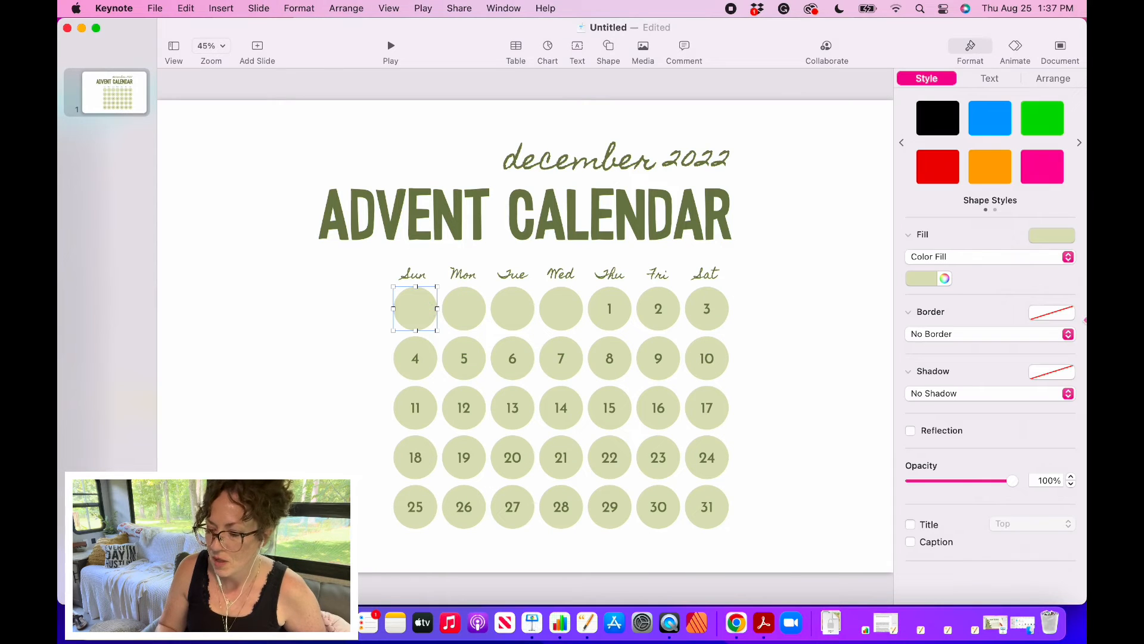
{"action": "left_click", "coordinate": [945, 278]}
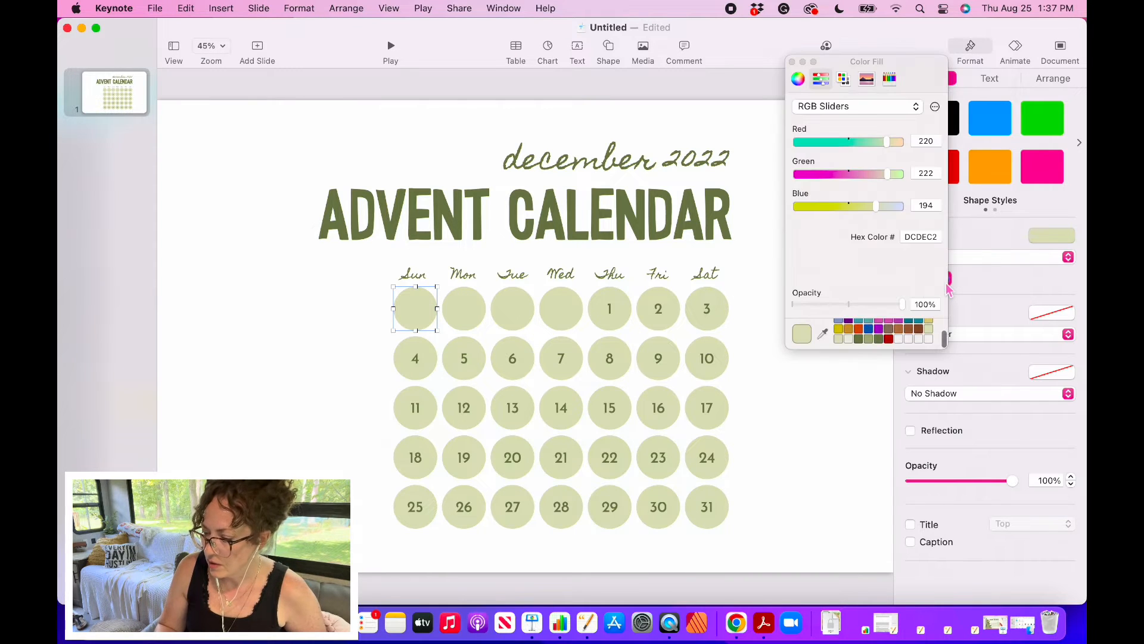
{"action": "left_click", "coordinate": [850, 340]}
{"action": "left_click", "coordinate": [471, 309]}
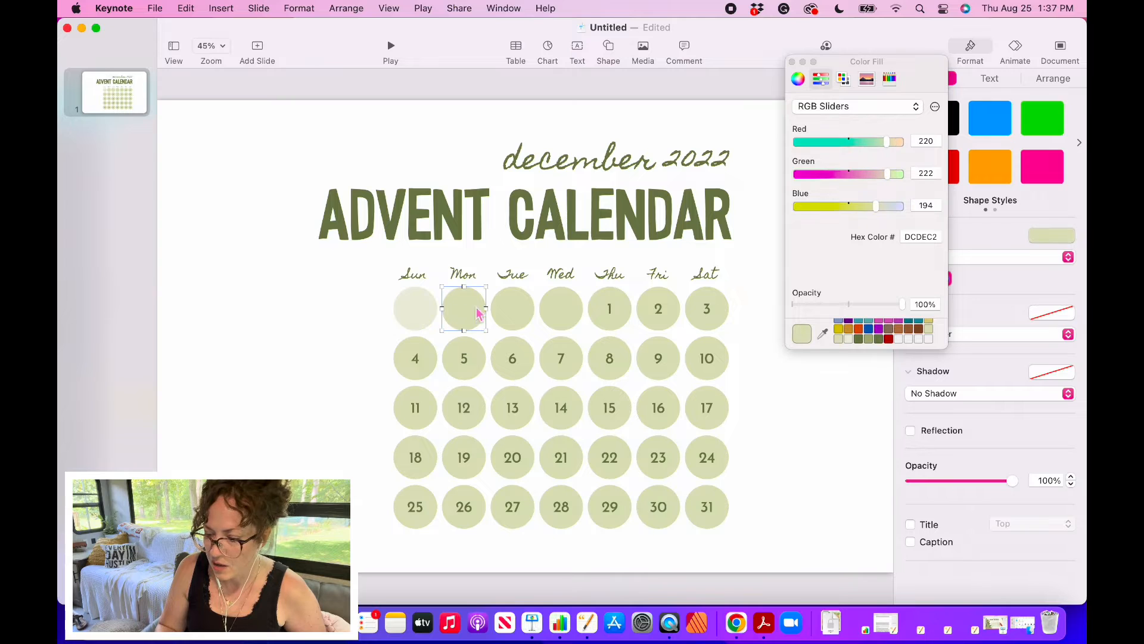
{"action": "left_click", "coordinate": [850, 340]}
{"action": "left_click", "coordinate": [525, 316]}
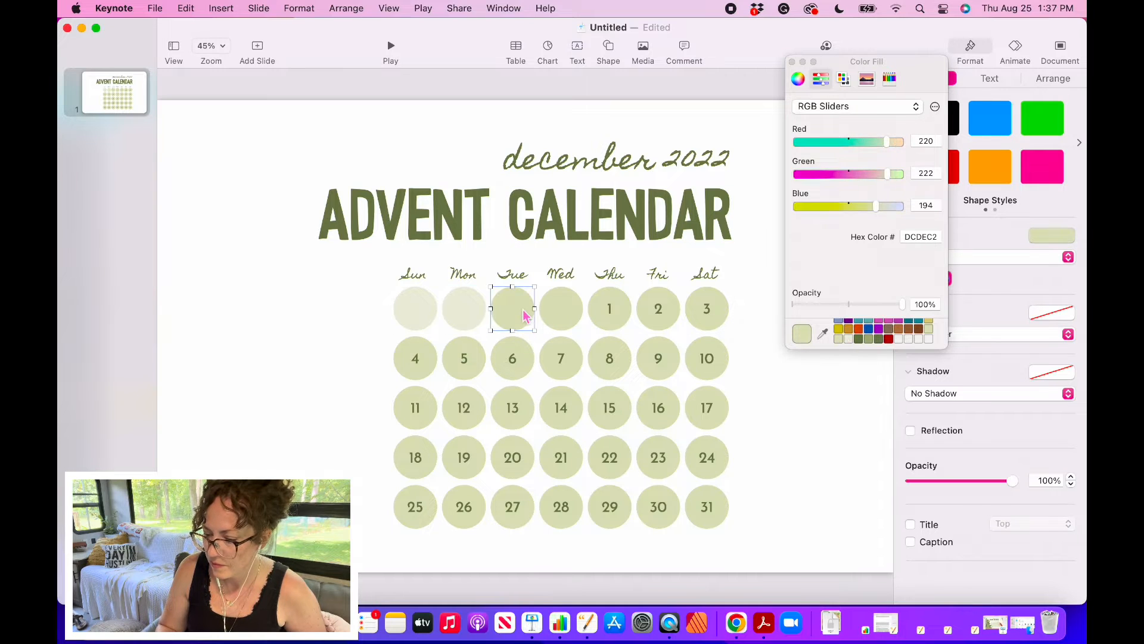
{"action": "left_click", "coordinate": [850, 341]}
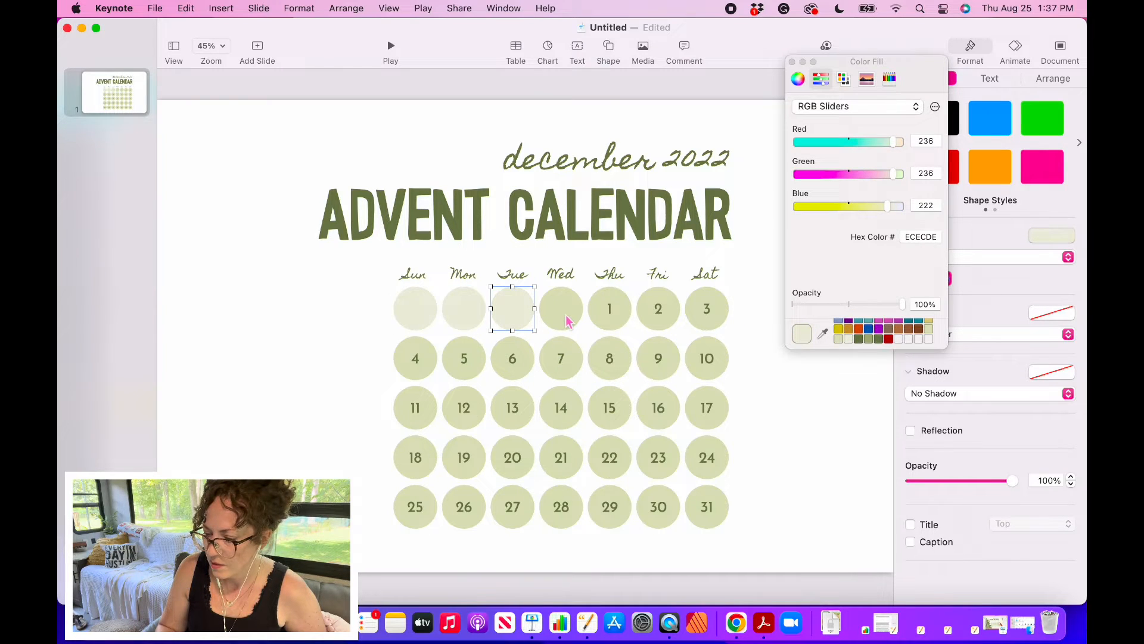
{"action": "left_click", "coordinate": [569, 317]}
{"action": "left_click", "coordinate": [849, 341]}
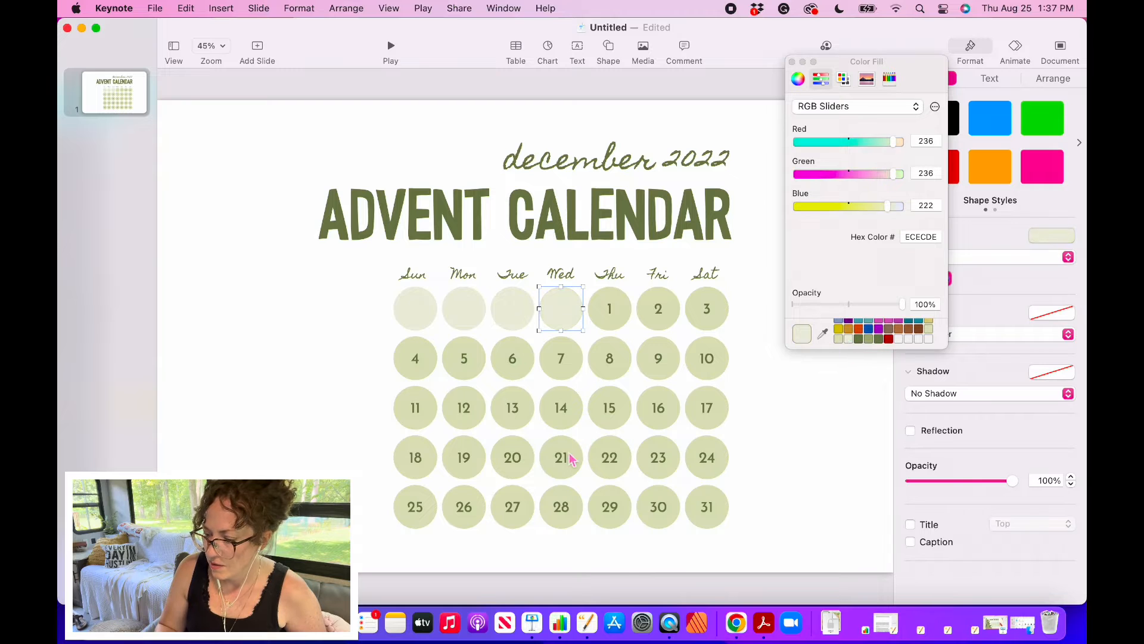
Fill the circles behind 26, 27 and 28 with the saved lighter green, hex ECECDE.
{"action": "left_click", "coordinate": [475, 522]}
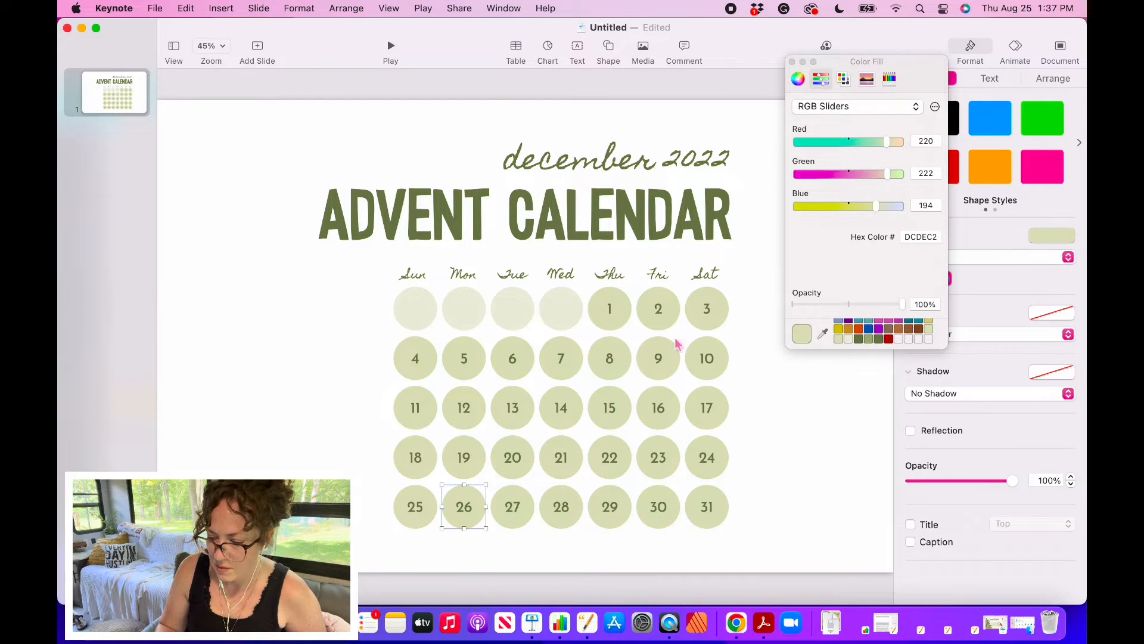
{"action": "left_click", "coordinate": [850, 341]}
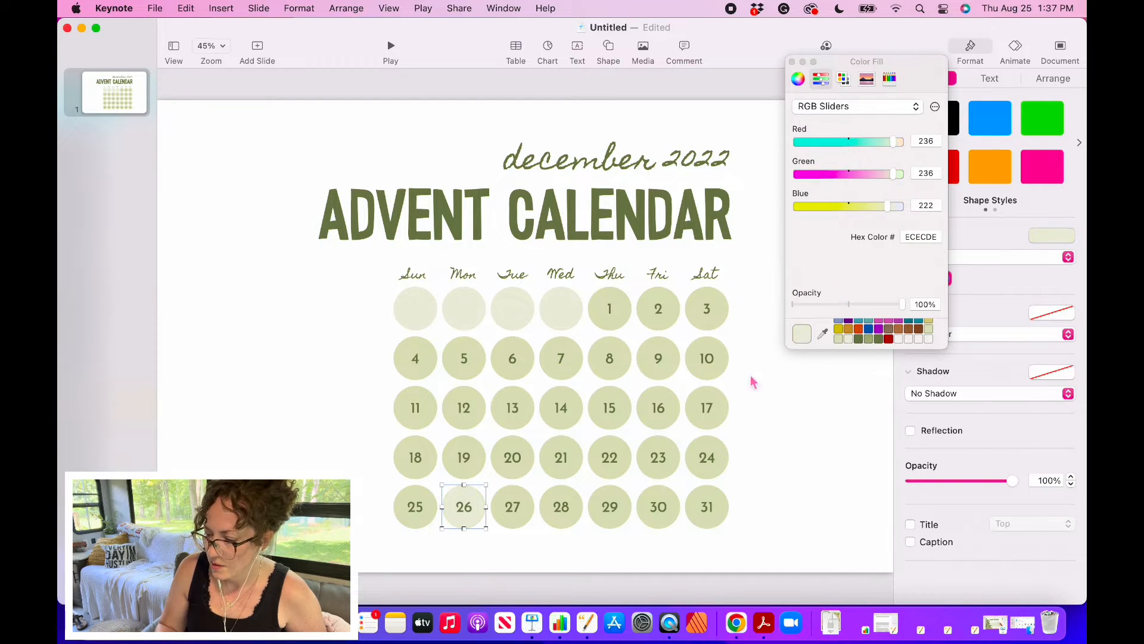
{"action": "left_click", "coordinate": [520, 524]}
{"action": "left_click", "coordinate": [534, 512]}
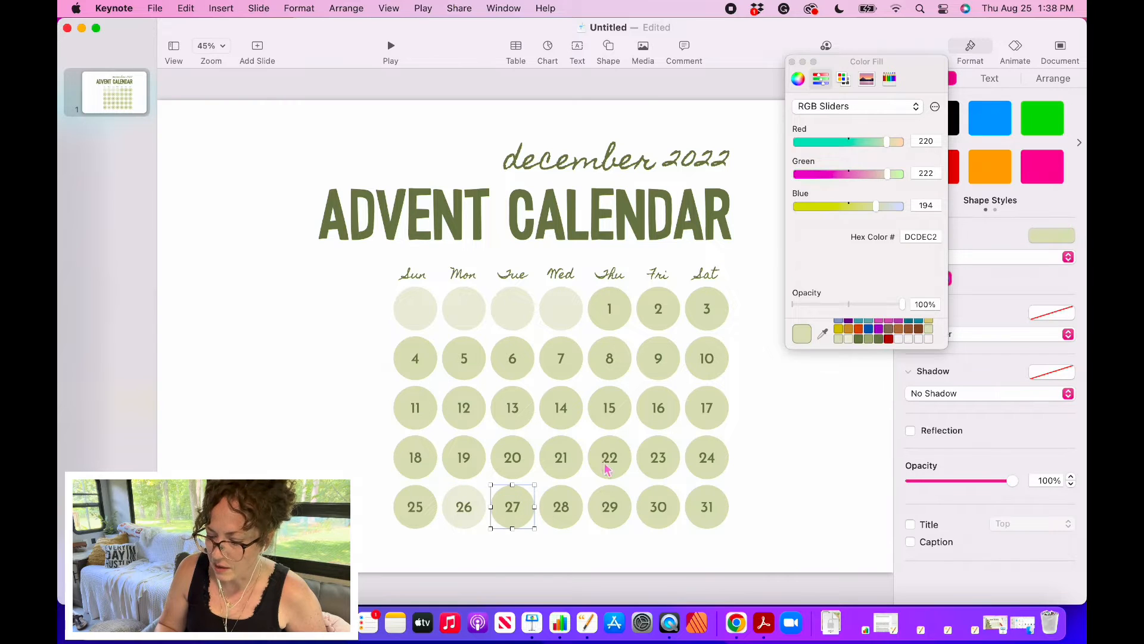
{"action": "left_click", "coordinate": [849, 340]}
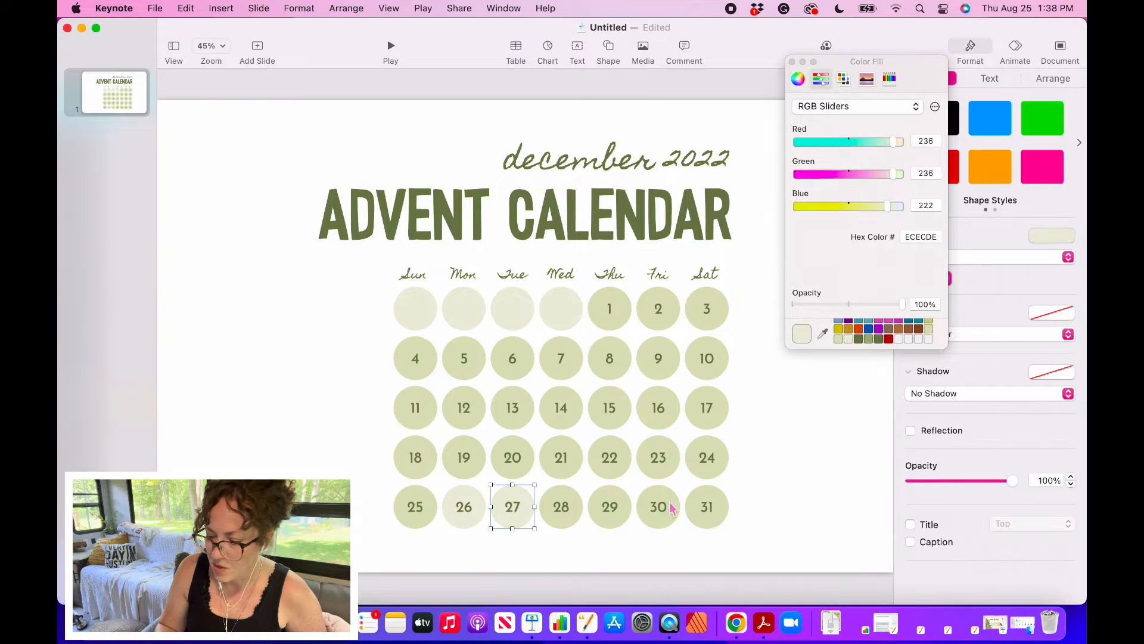
{"action": "left_click", "coordinate": [577, 529]}
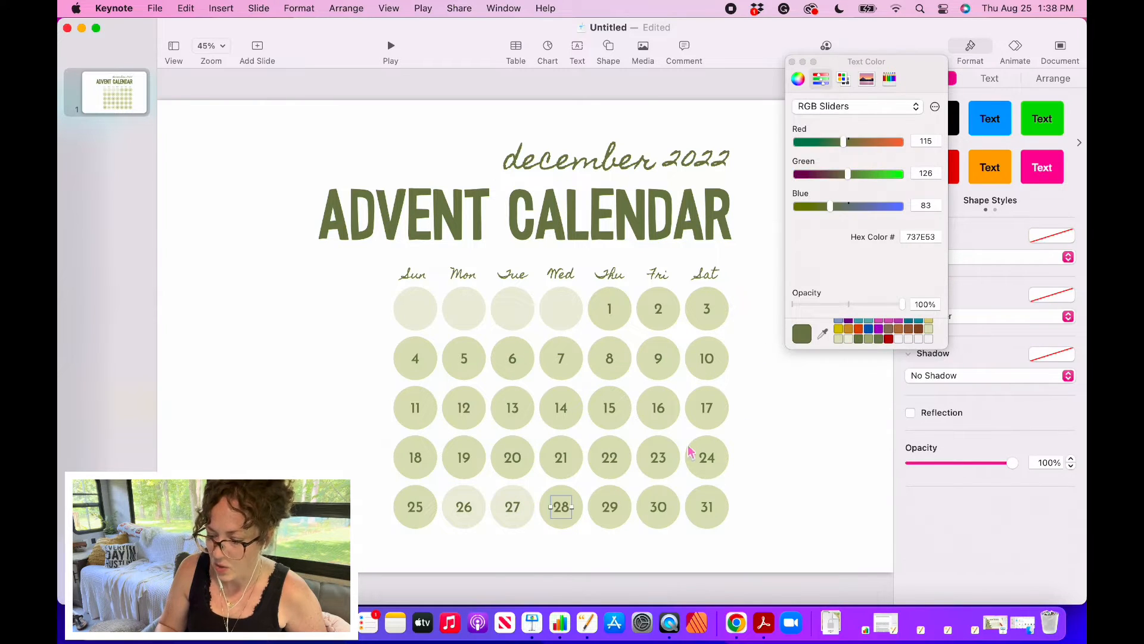
{"action": "left_click", "coordinate": [564, 528]}
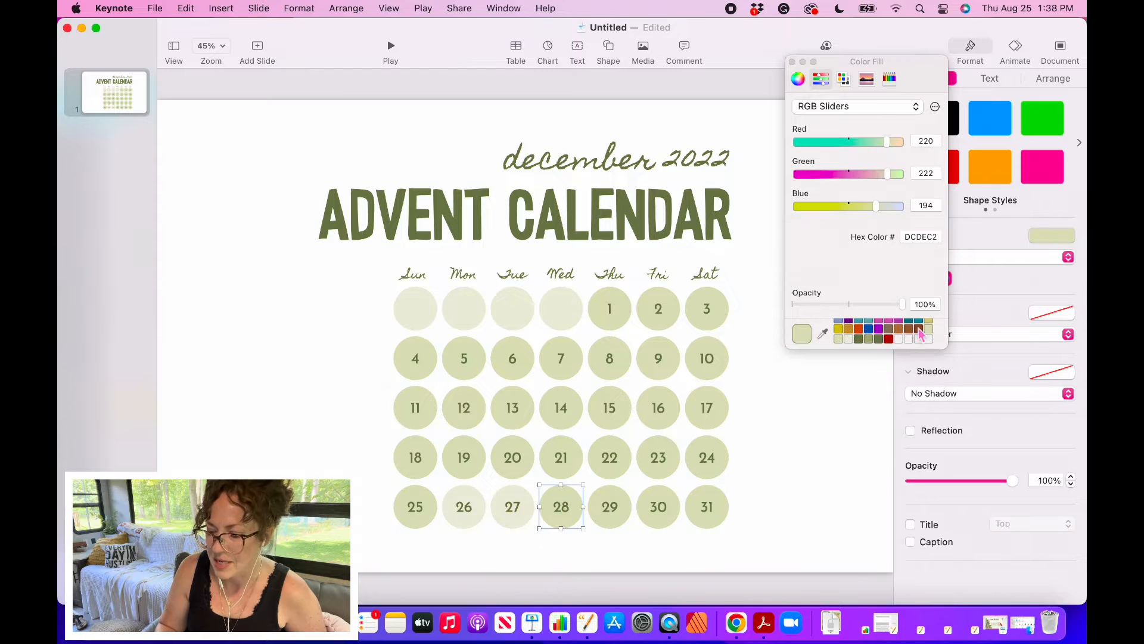
{"action": "left_click", "coordinate": [849, 339]}
Fill the circles behind 29, 30 and 31 with the same lighter green, hex ECECDE, and close the colour window.
{"action": "left_click", "coordinate": [633, 527]}
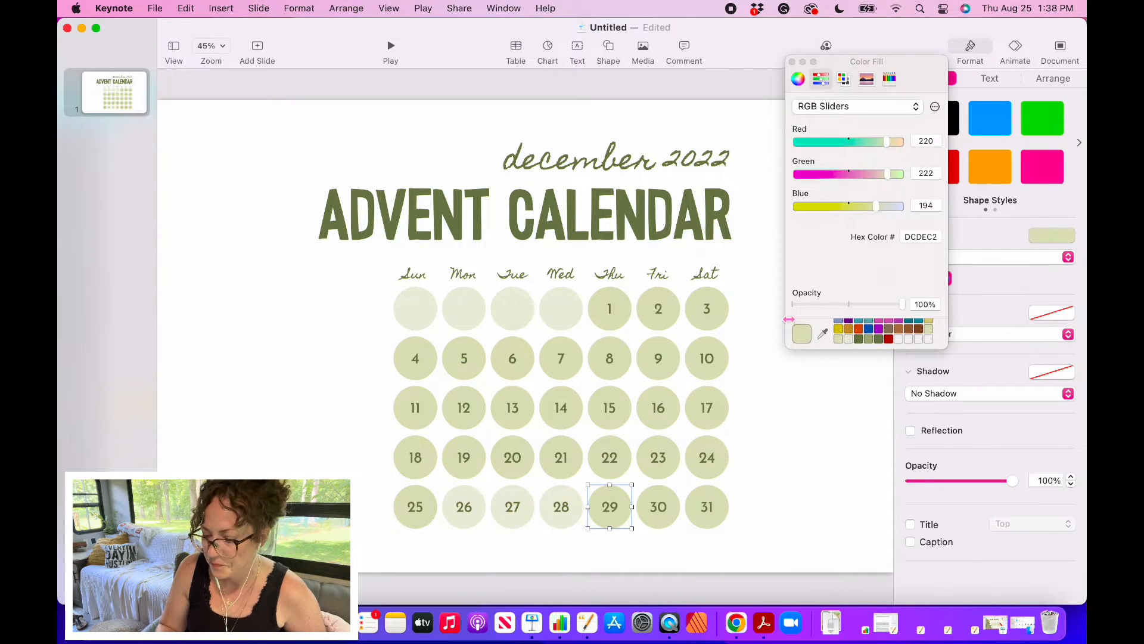
{"action": "left_click", "coordinate": [849, 340]}
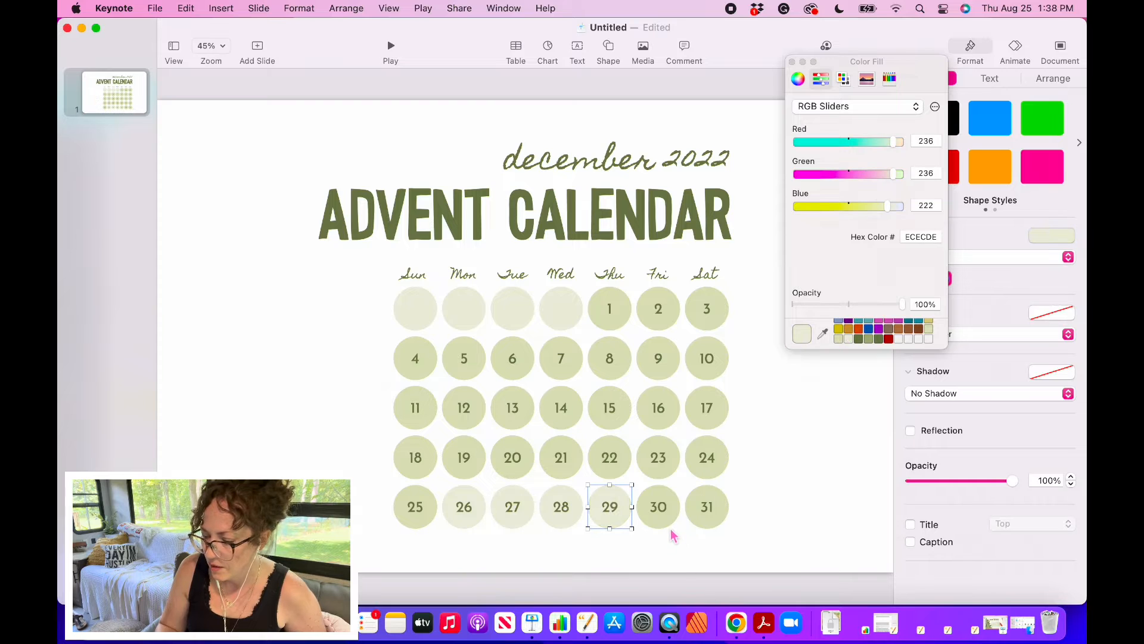
{"action": "left_click", "coordinate": [670, 524]}
{"action": "left_click", "coordinate": [849, 340]}
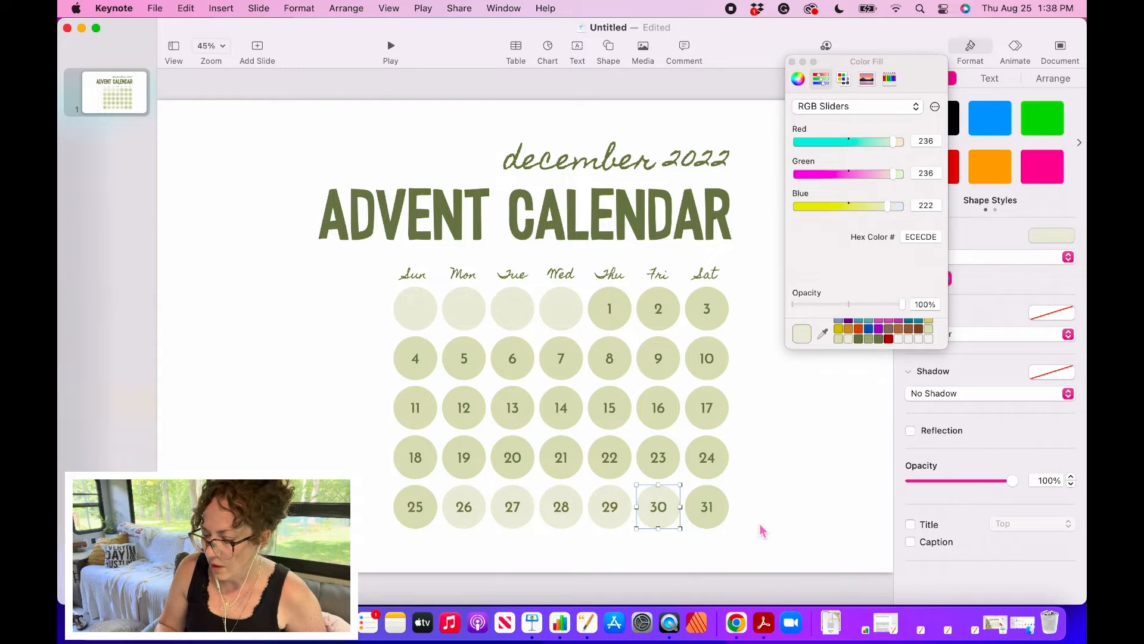
{"action": "left_click", "coordinate": [723, 523]}
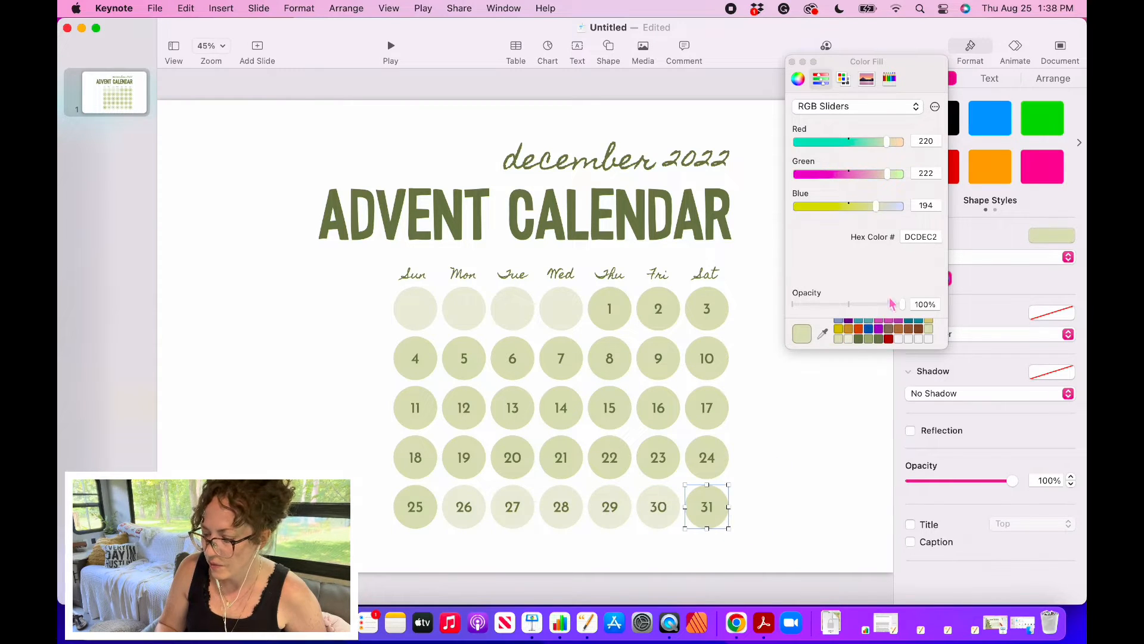
{"action": "left_click", "coordinate": [848, 340]}
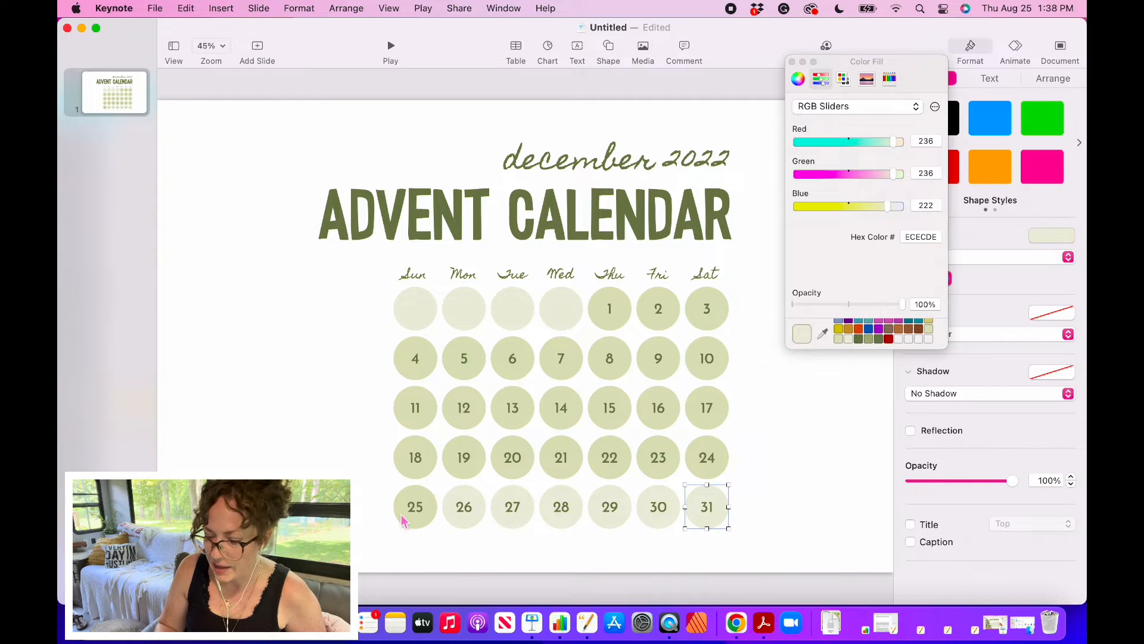
{"action": "left_click", "coordinate": [825, 466]}
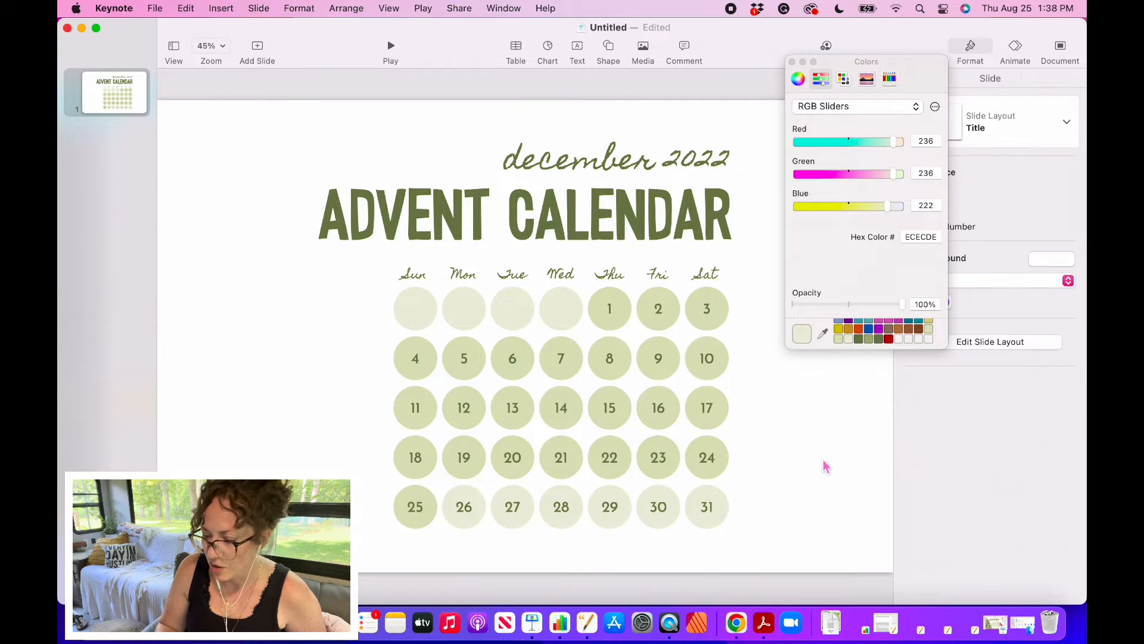
{"action": "left_click", "coordinate": [794, 61]}
{"action": "left_click", "coordinate": [792, 62]}
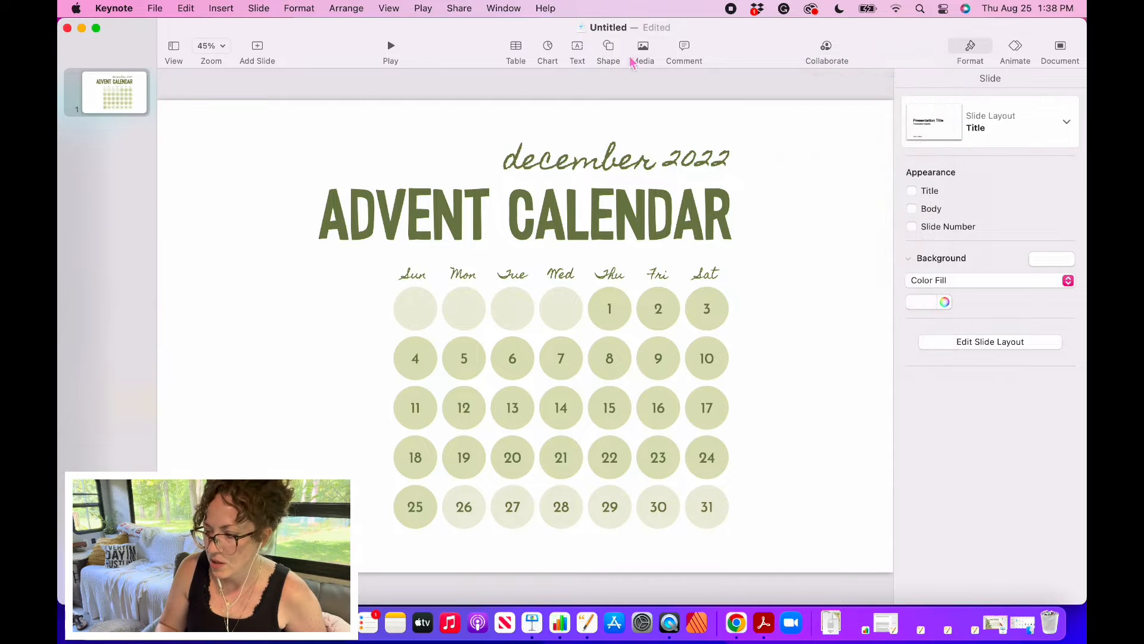
Insert an oval shape about 137 by 108 pt and place it over the 25 circle.
{"action": "left_click", "coordinate": [608, 48]}
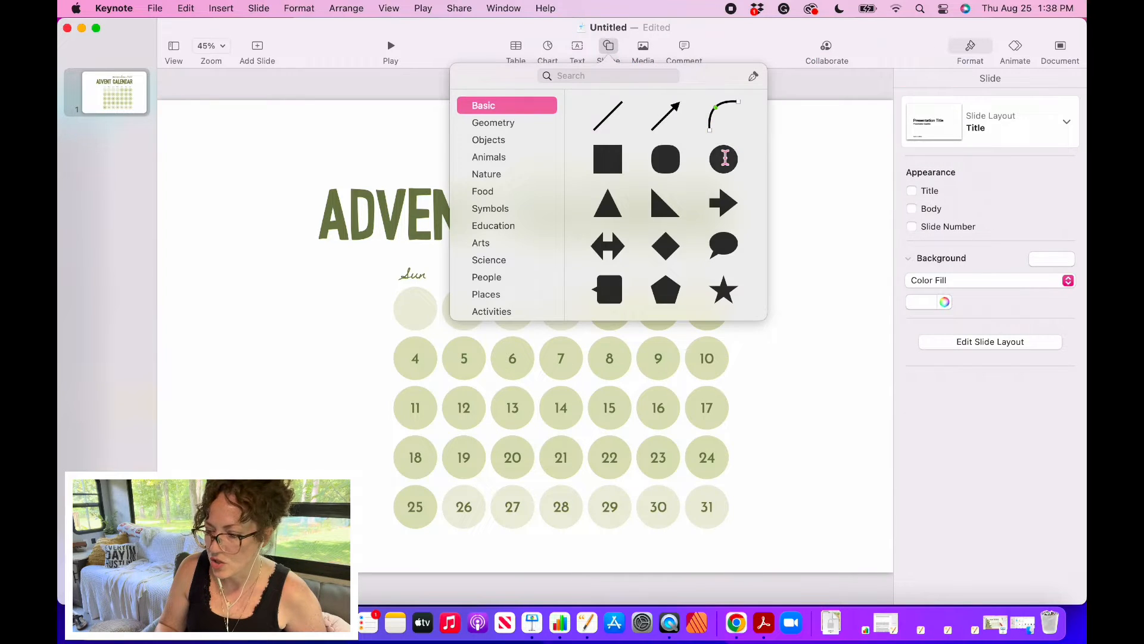
{"action": "left_click", "coordinate": [727, 160]}
{"action": "left_click_drag", "start_coordinate": [528, 342], "coordinate": [419, 526]}
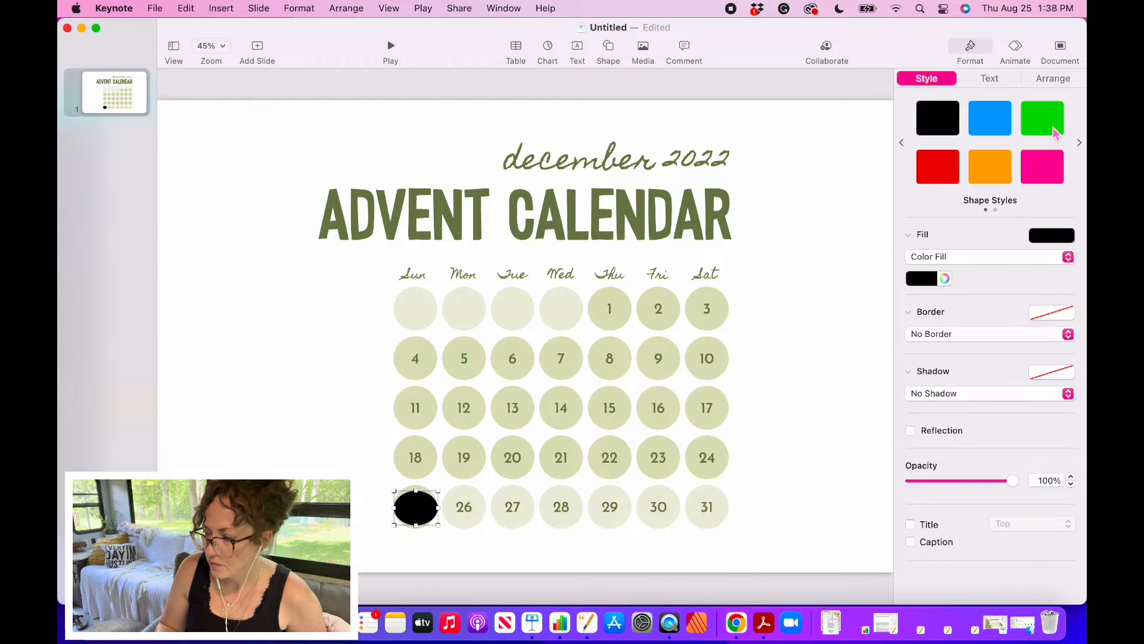
Rotate the black oval over 25 to 331° and enlarge it to about 155 by 120 pt.
{"action": "left_click", "coordinate": [1058, 82]}
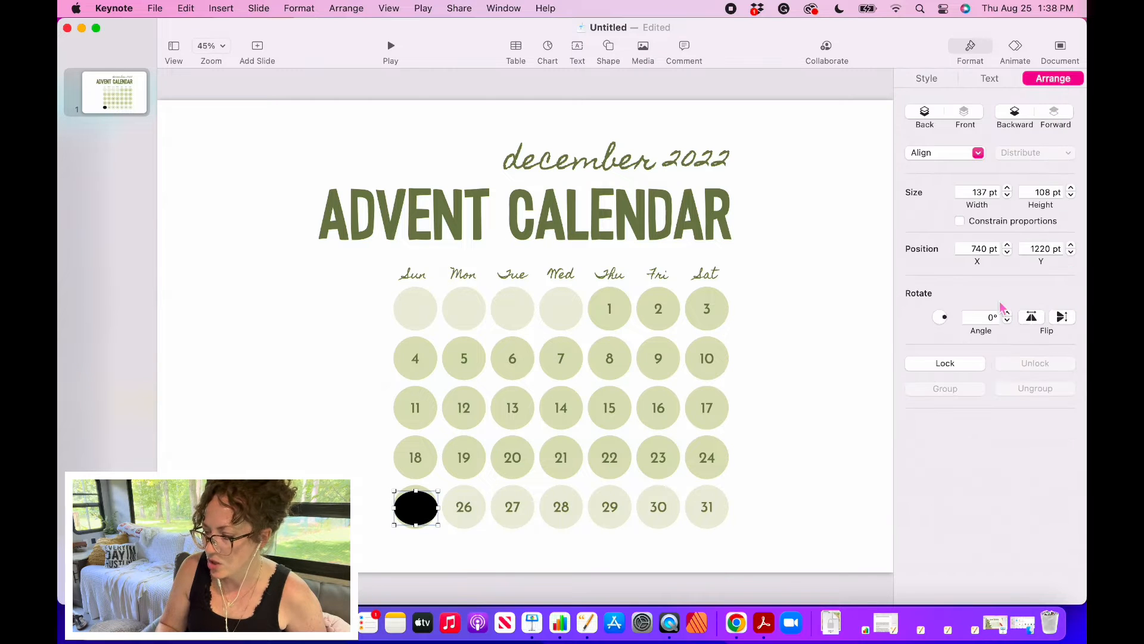
{"action": "left_click", "coordinate": [1007, 320]}
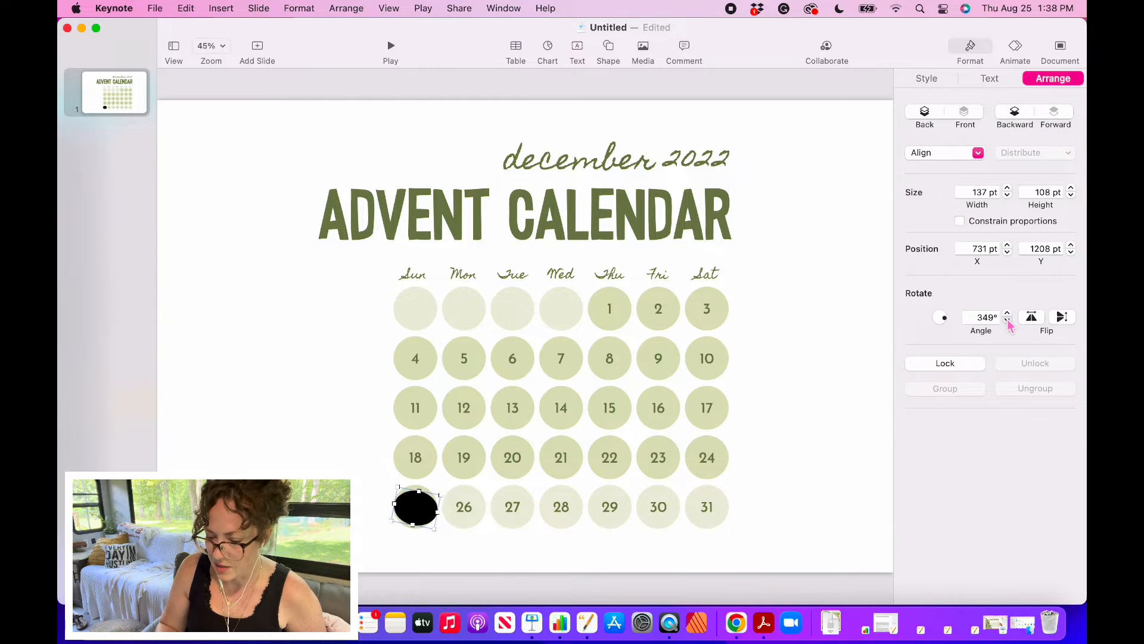
{"action": "left_click_drag", "start_coordinate": [1007, 320], "coordinate": [1007, 321]}
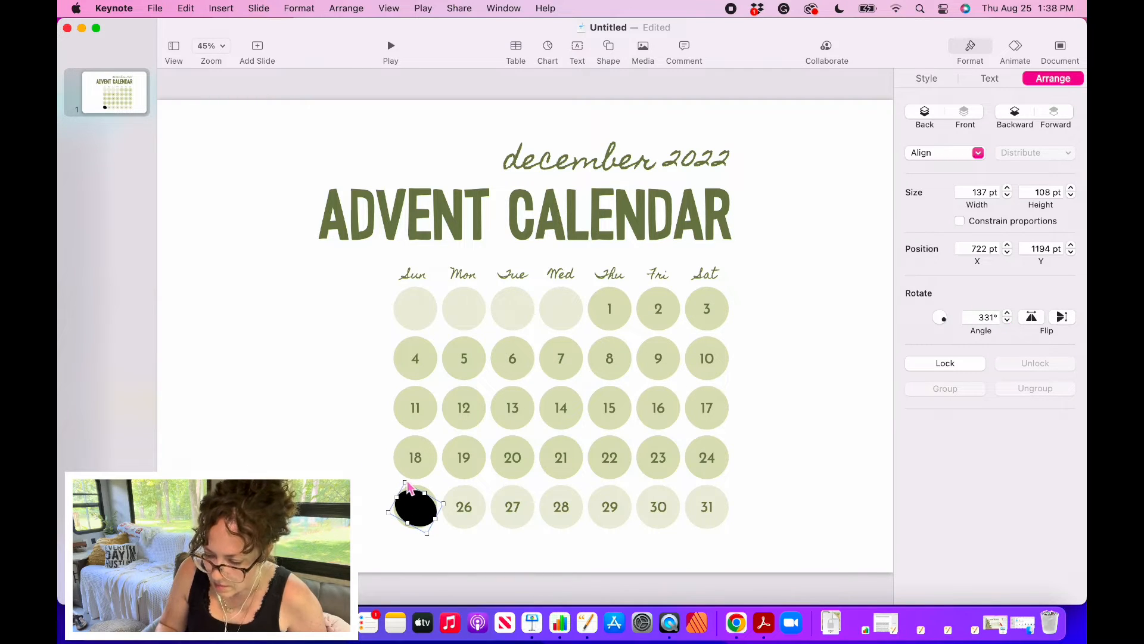
{"action": "left_click_drag", "start_coordinate": [406, 482], "coordinate": [420, 517]}
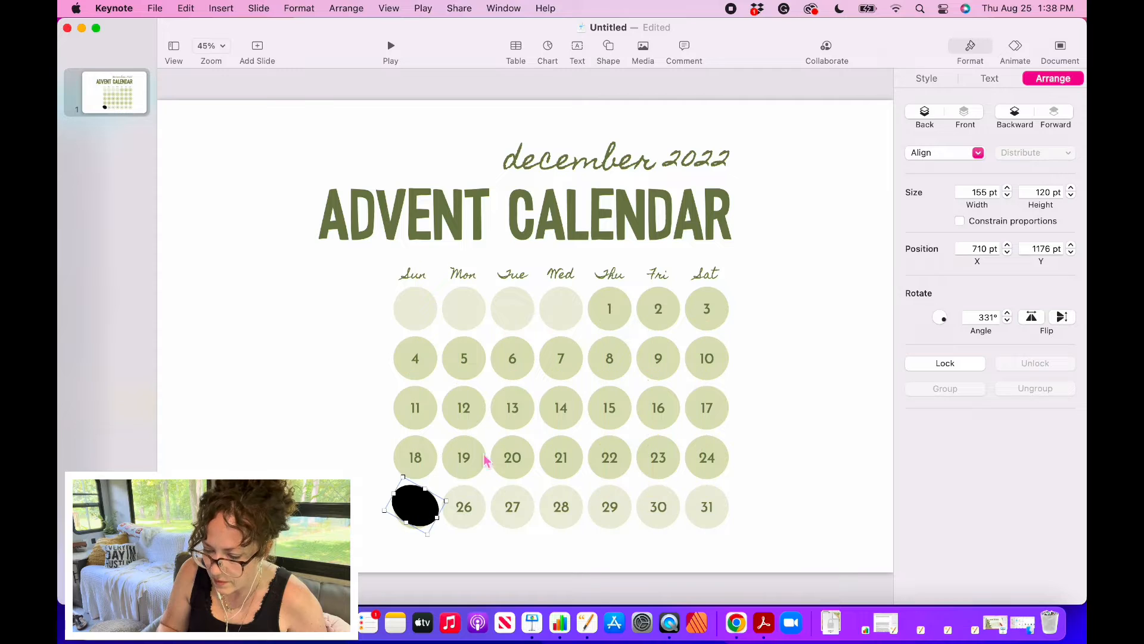
Set the tilted oval over 25 to No Fill.
{"action": "left_click", "coordinate": [929, 79]}
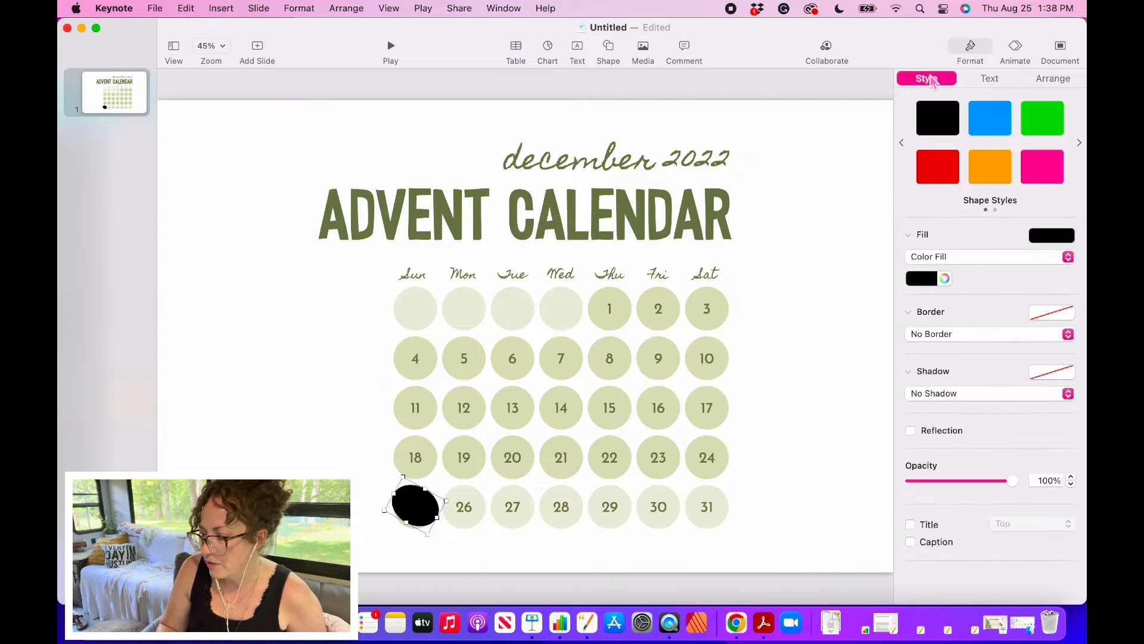
{"action": "left_click", "coordinate": [1068, 258]}
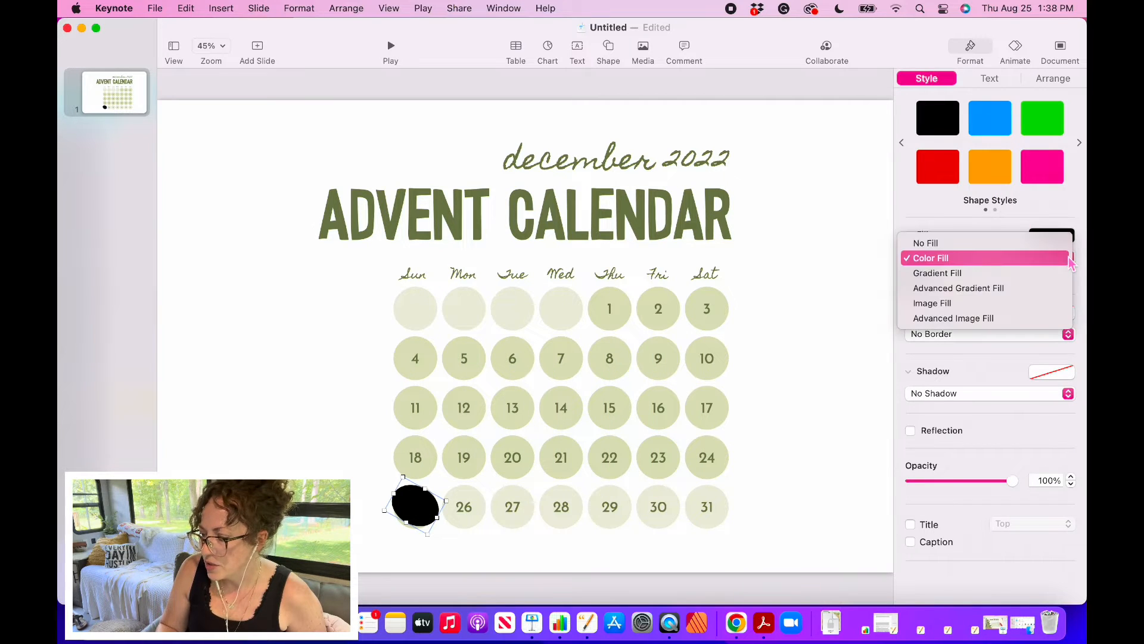
{"action": "left_click", "coordinate": [940, 228]}
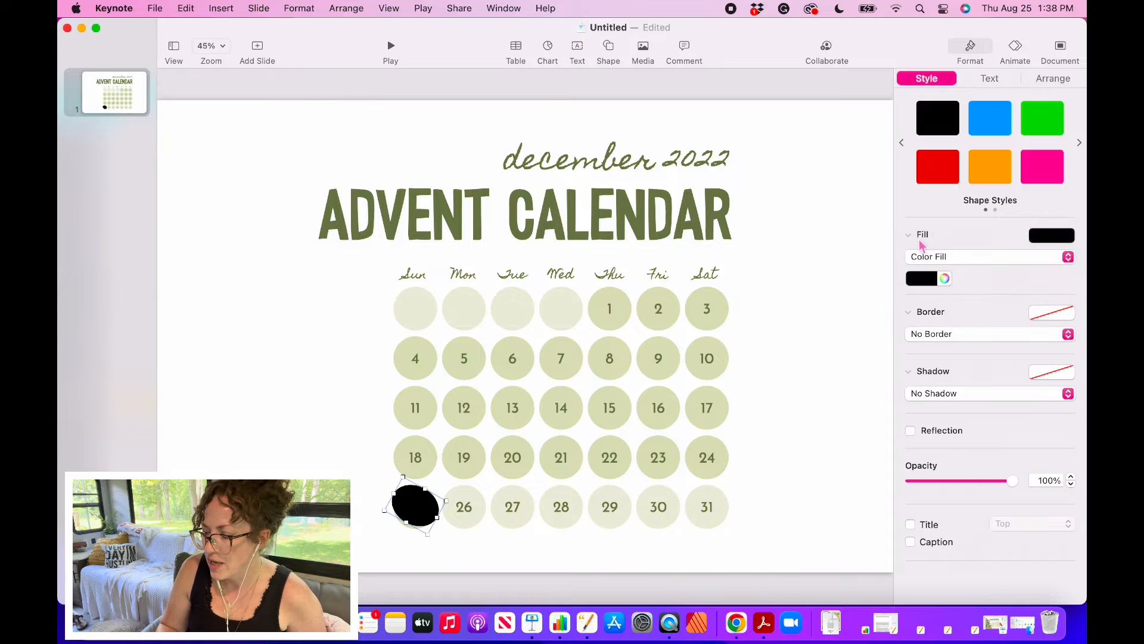
{"action": "left_click", "coordinate": [1070, 262]}
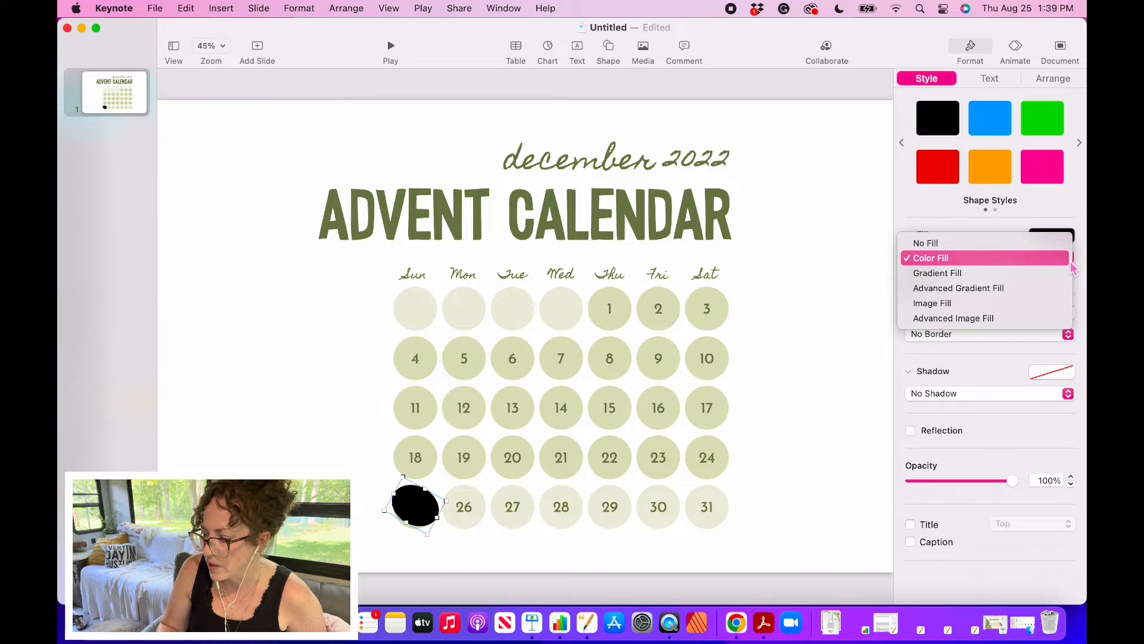
{"action": "left_click", "coordinate": [1029, 244]}
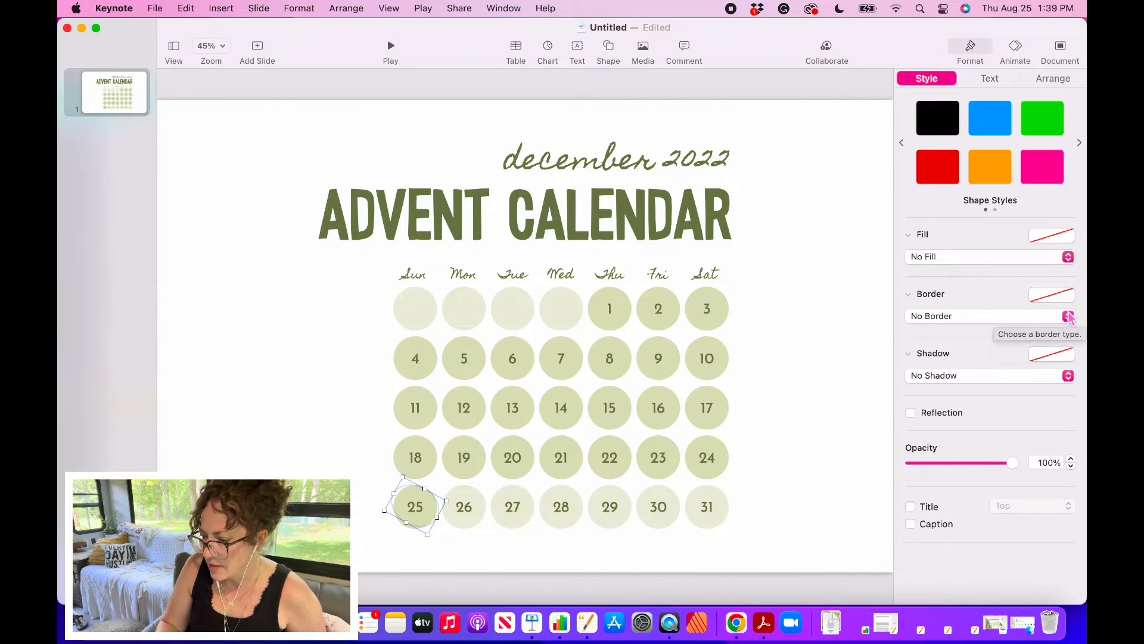
Give the oval around 25 a line border in a rough brush-stroke style at 8 pt.
{"action": "left_click", "coordinate": [1068, 316]}
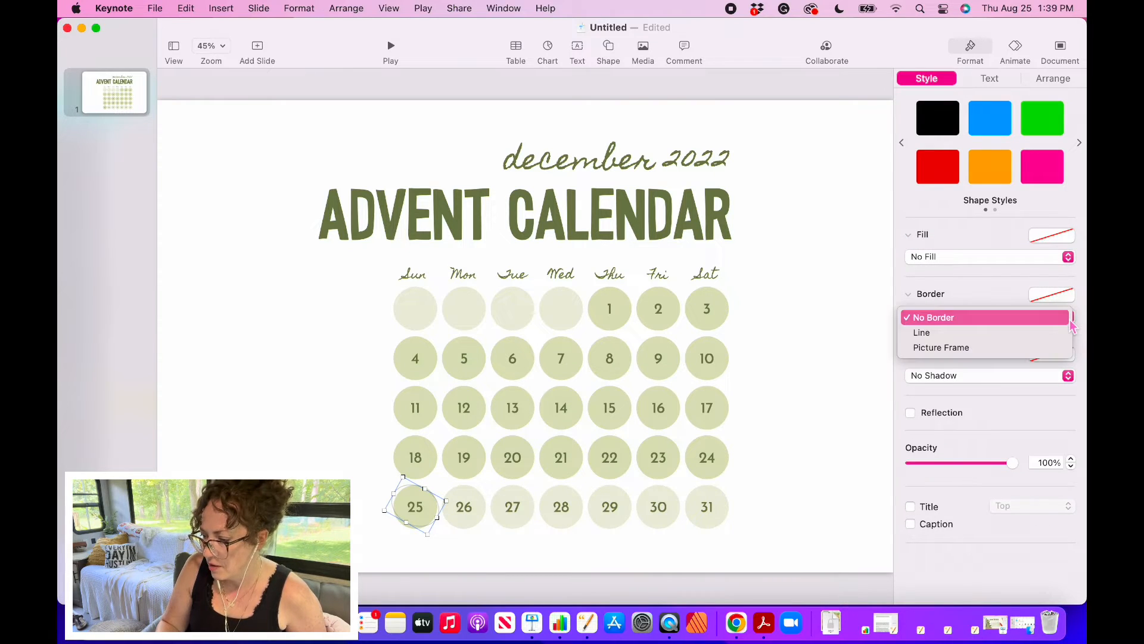
{"action": "left_click", "coordinate": [1020, 338]}
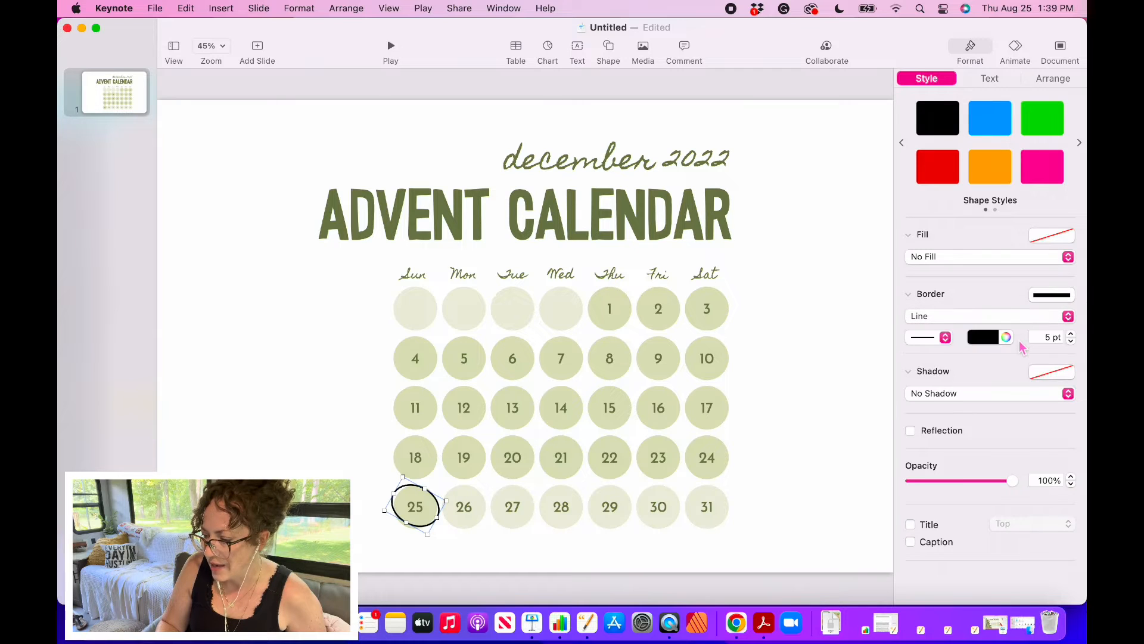
{"action": "left_click", "coordinate": [946, 338]}
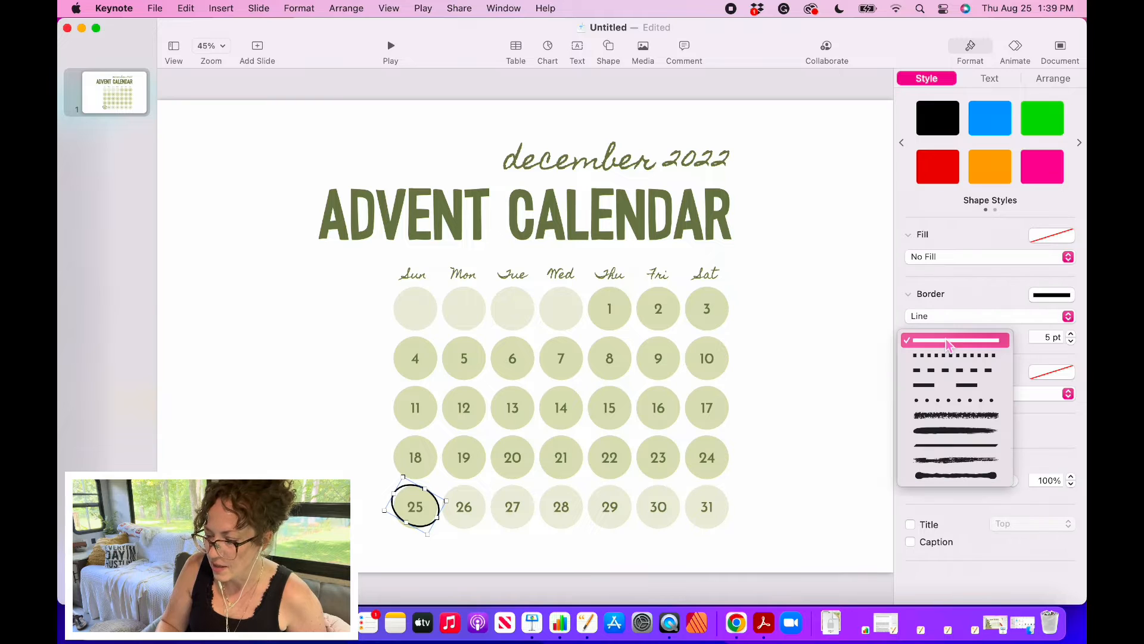
{"action": "left_click", "coordinate": [950, 462]}
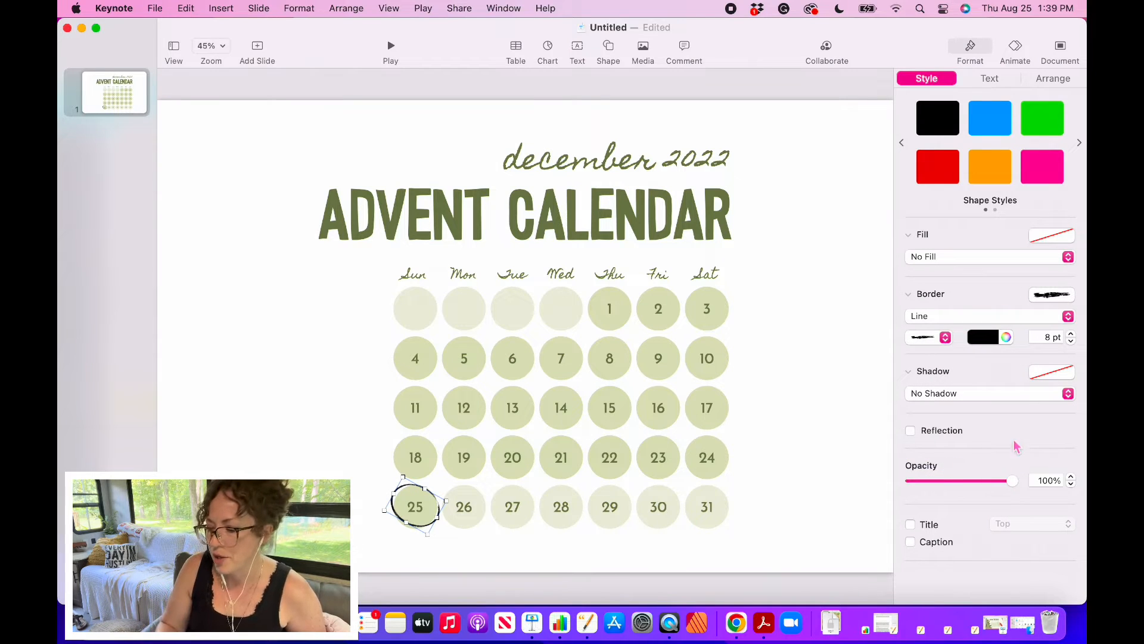
Change the brush-stroke border of the oval around 25 from black to dark red.
{"action": "left_click", "coordinate": [1007, 338]}
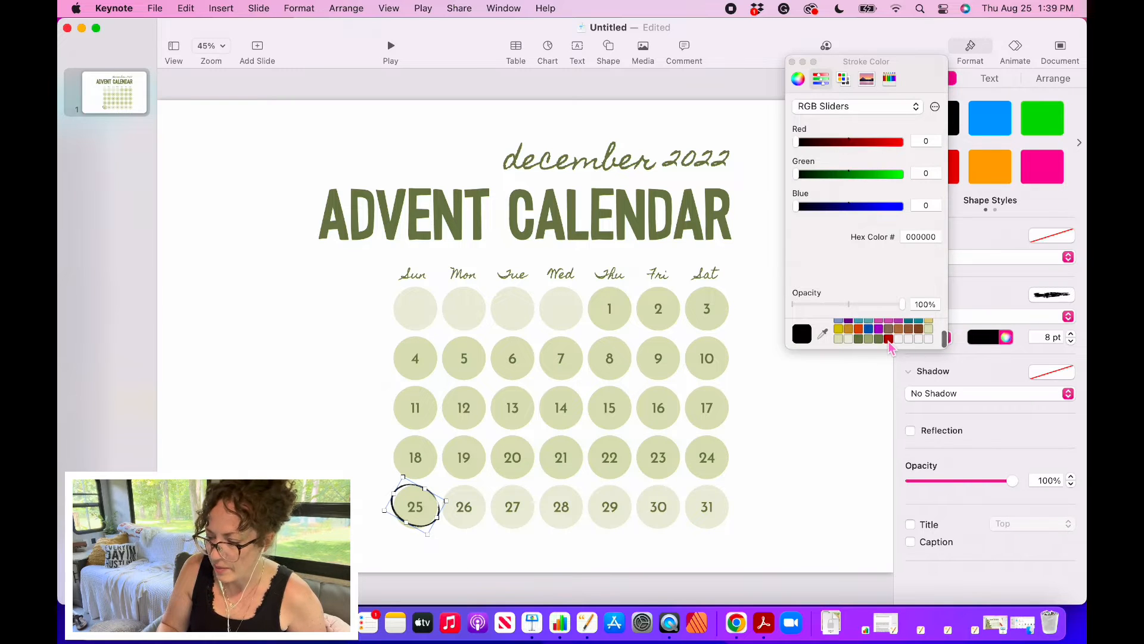
{"action": "left_click", "coordinate": [889, 339]}
{"action": "left_click", "coordinate": [795, 524]}
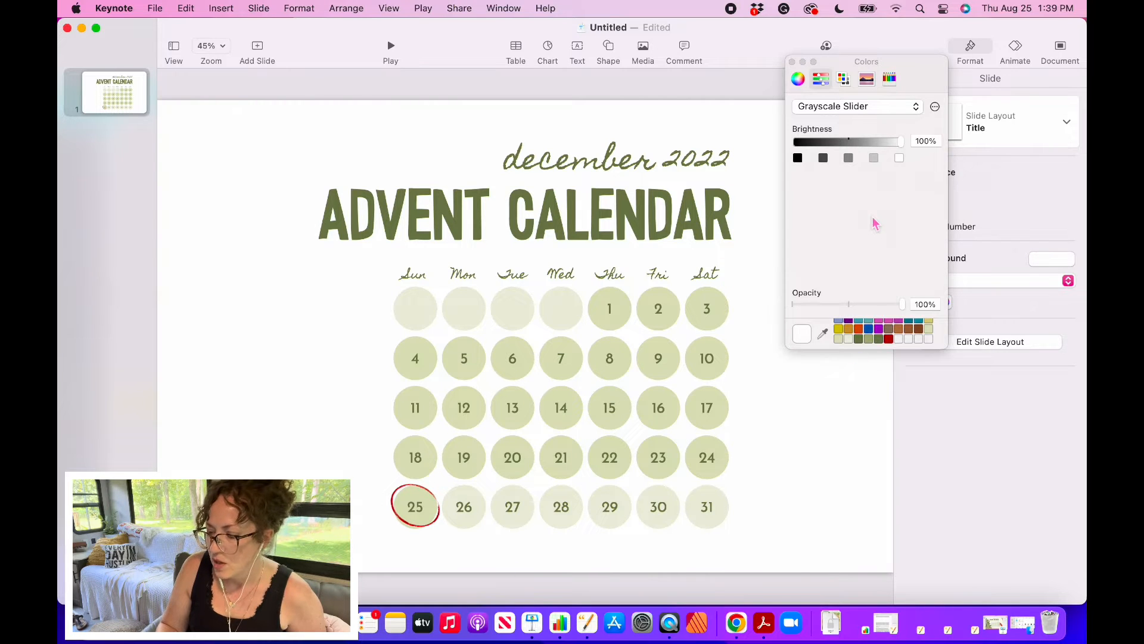
{"action": "left_click", "coordinate": [793, 62]}
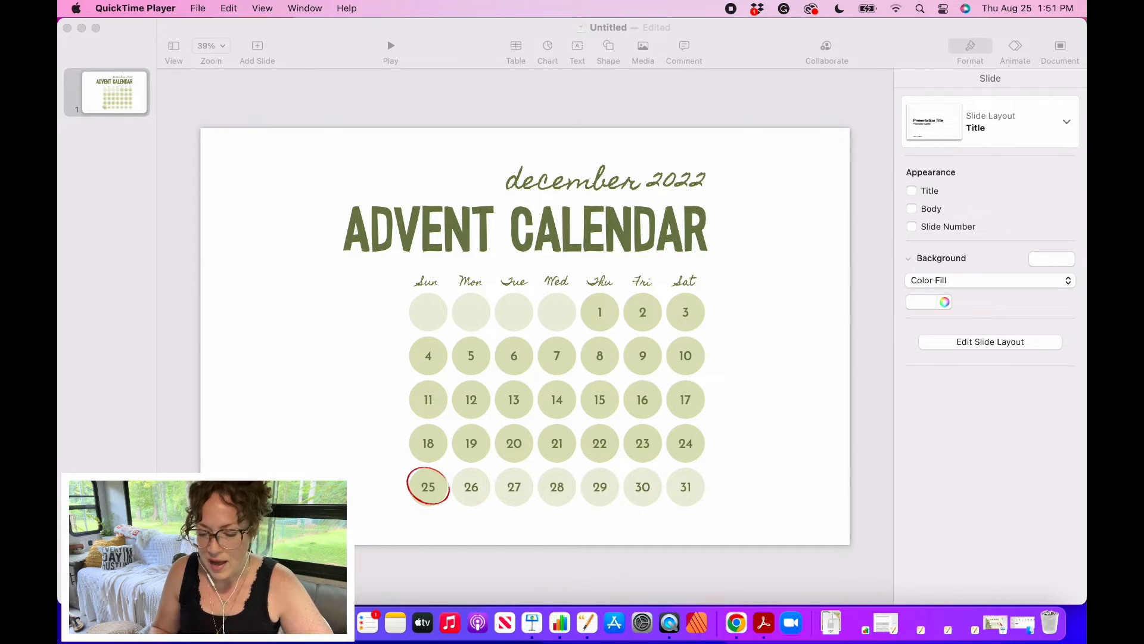
Insert the Beach_sand_12x12.jpg texture from Finder and enlarge it to about 2381 by 2381 pt so it covers the slide.
{"action": "left_click", "coordinate": [94, 622]}
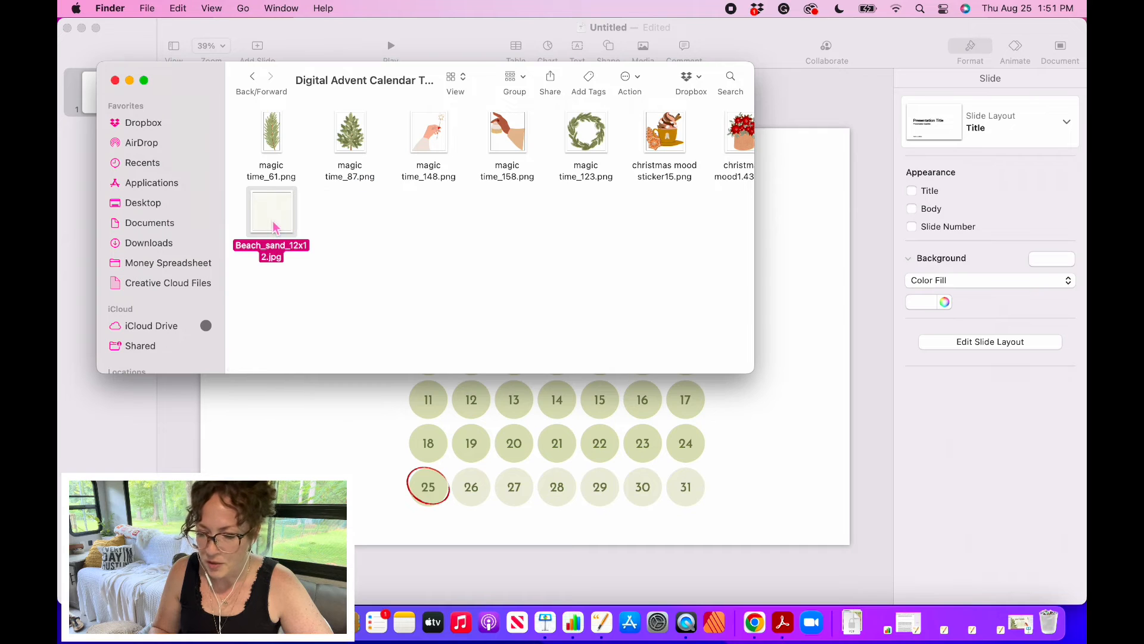
{"action": "left_click_drag", "start_coordinate": [276, 224], "coordinate": [177, 448]}
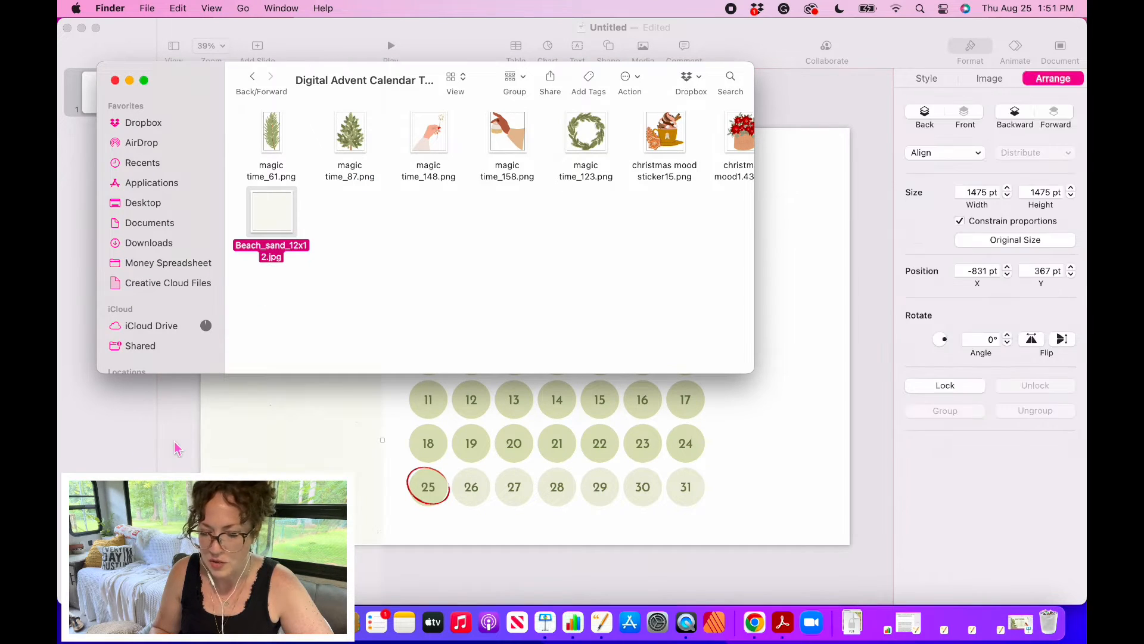
{"action": "left_click", "coordinate": [197, 489]}
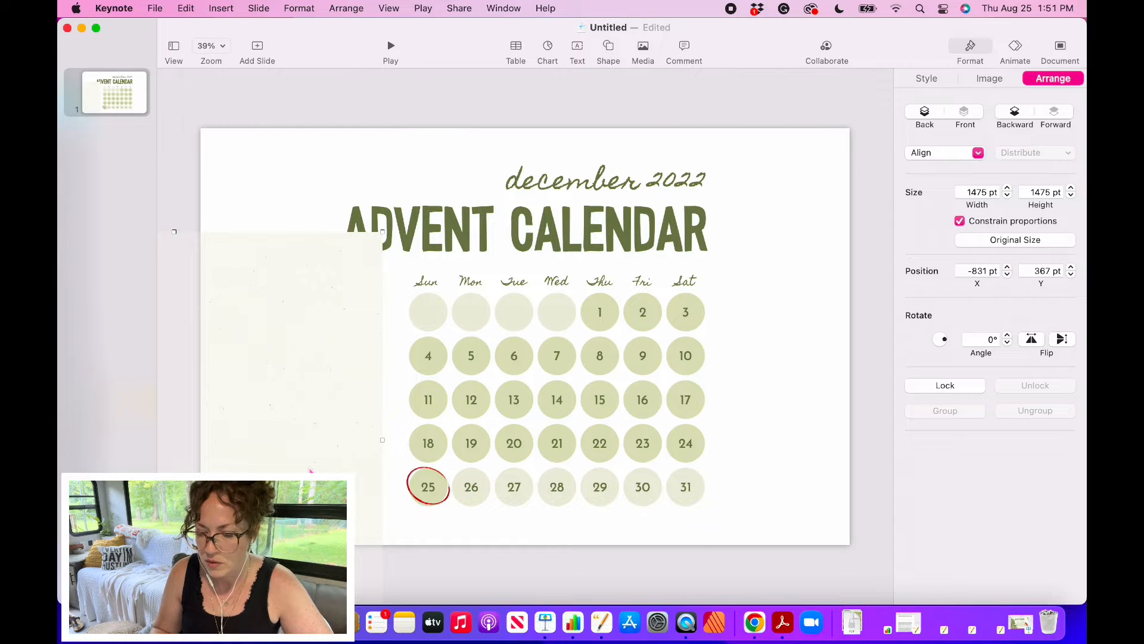
{"action": "left_click_drag", "start_coordinate": [309, 471], "coordinate": [535, 380]}
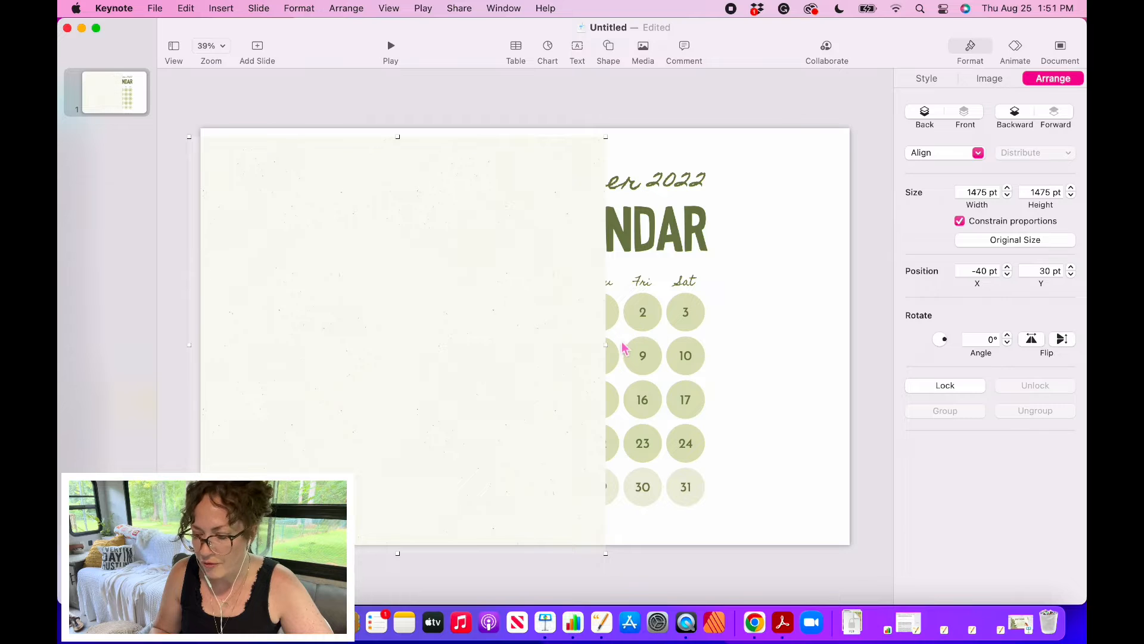
{"action": "left_click_drag", "start_coordinate": [606, 346], "coordinate": [861, 357]}
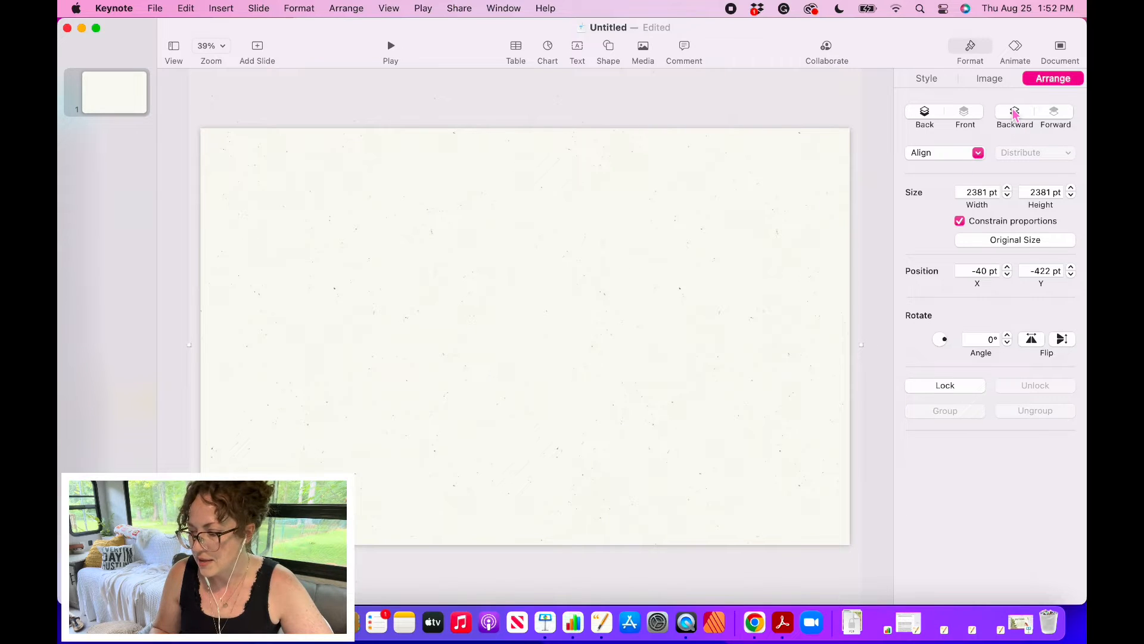
Send the sand texture image to the back, behind all calendar elements.
{"action": "left_click", "coordinate": [1015, 113]}
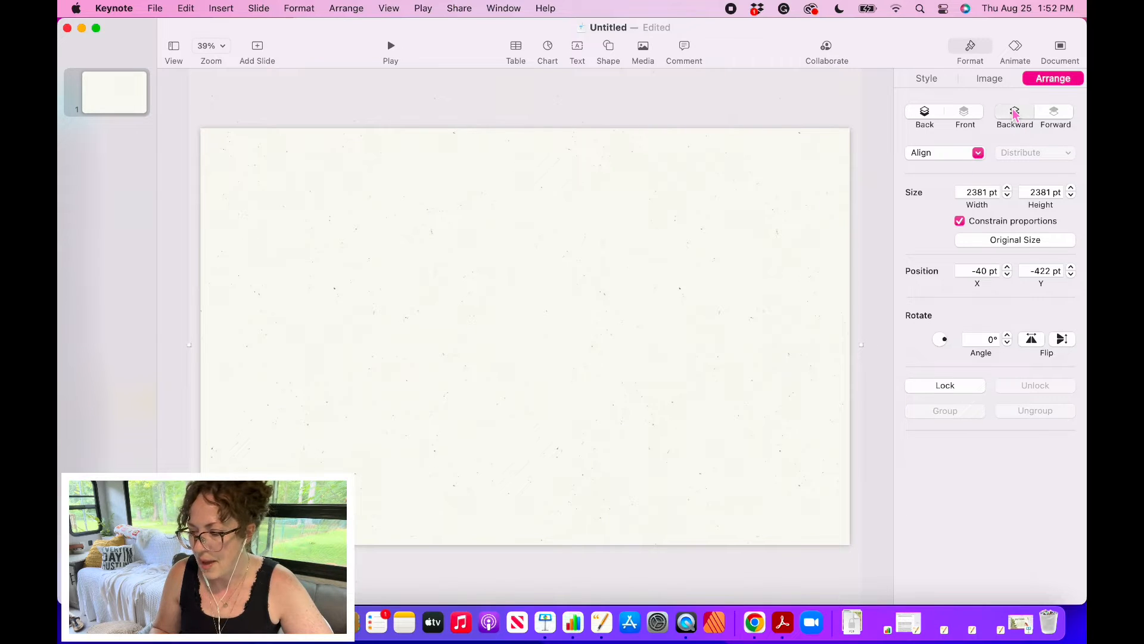
{"action": "left_click", "coordinate": [927, 118]}
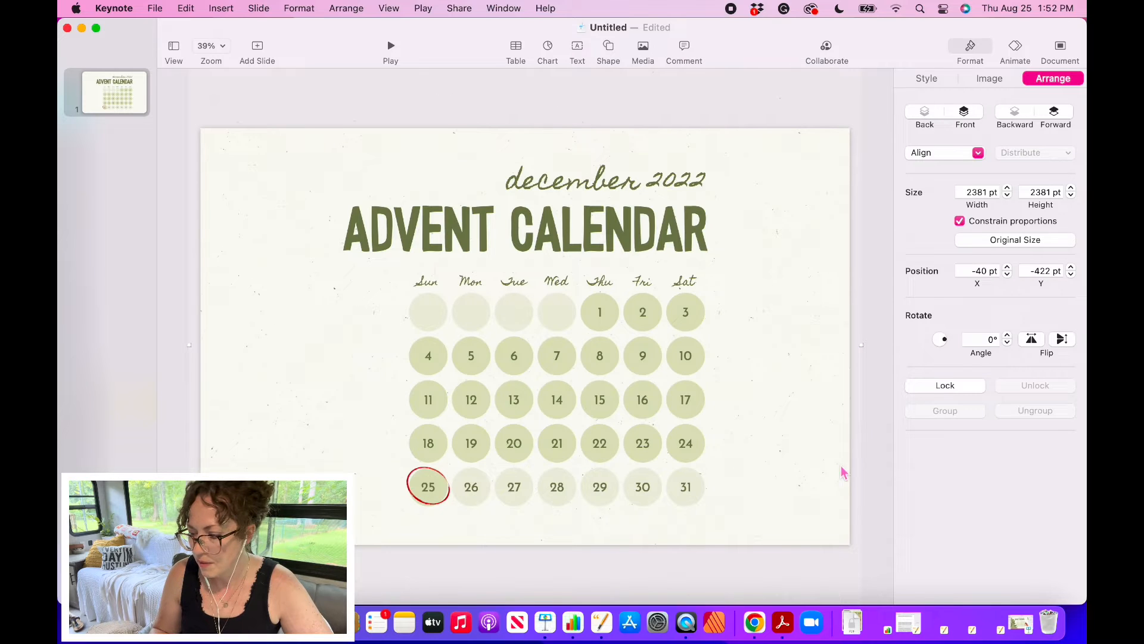
{"action": "left_click", "coordinate": [887, 486]}
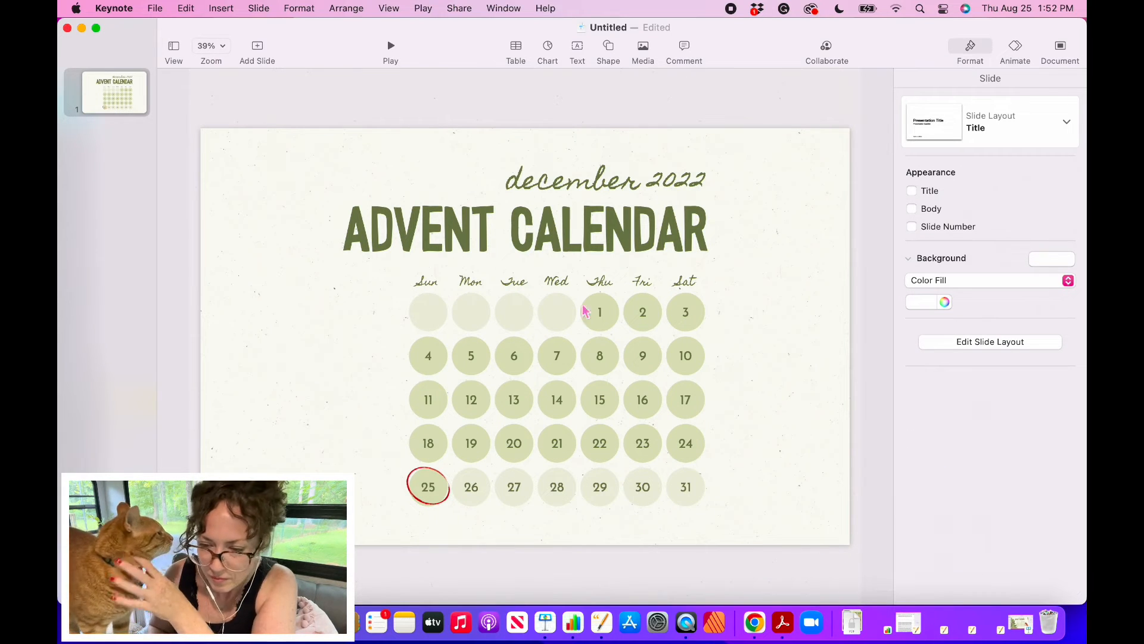
Insert the pine tree image magic time_87.png from Finder and move it to the slide's lower-left corner.
{"action": "key", "text": "super+Tab"}
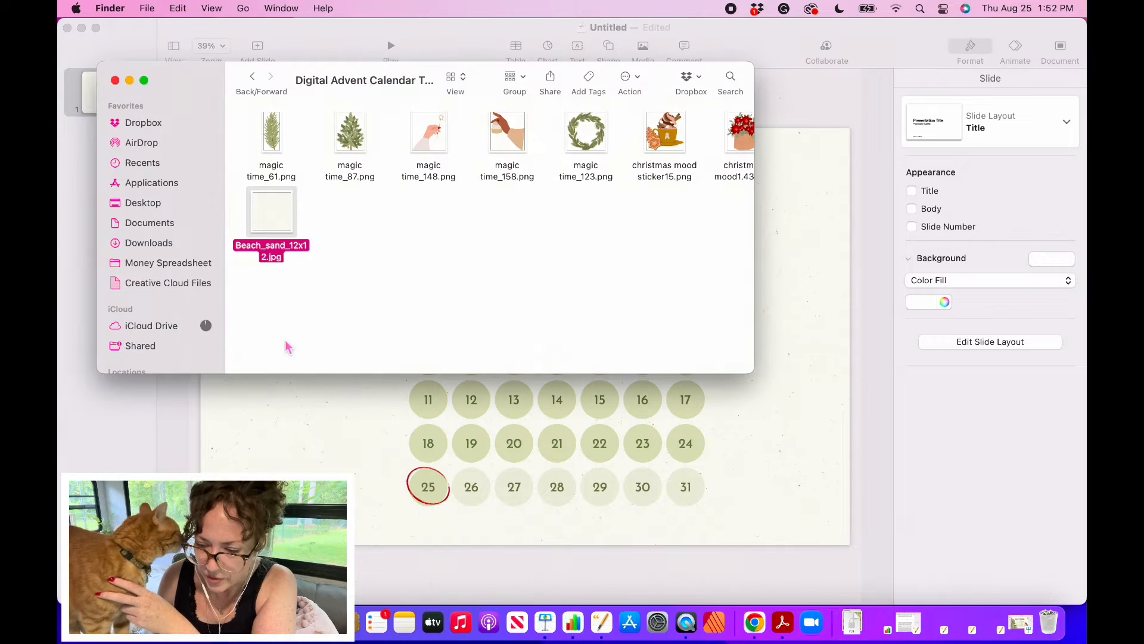
{"action": "left_click", "coordinate": [353, 134]}
{"action": "left_click_drag", "start_coordinate": [353, 134], "coordinate": [877, 143]}
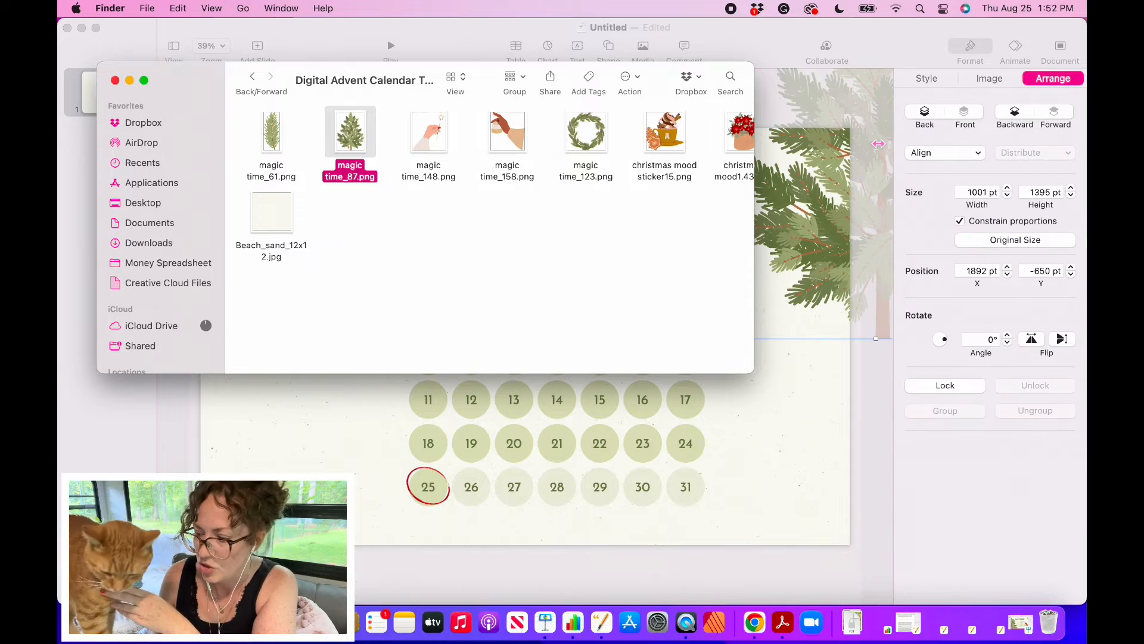
{"action": "left_click", "coordinate": [130, 81]}
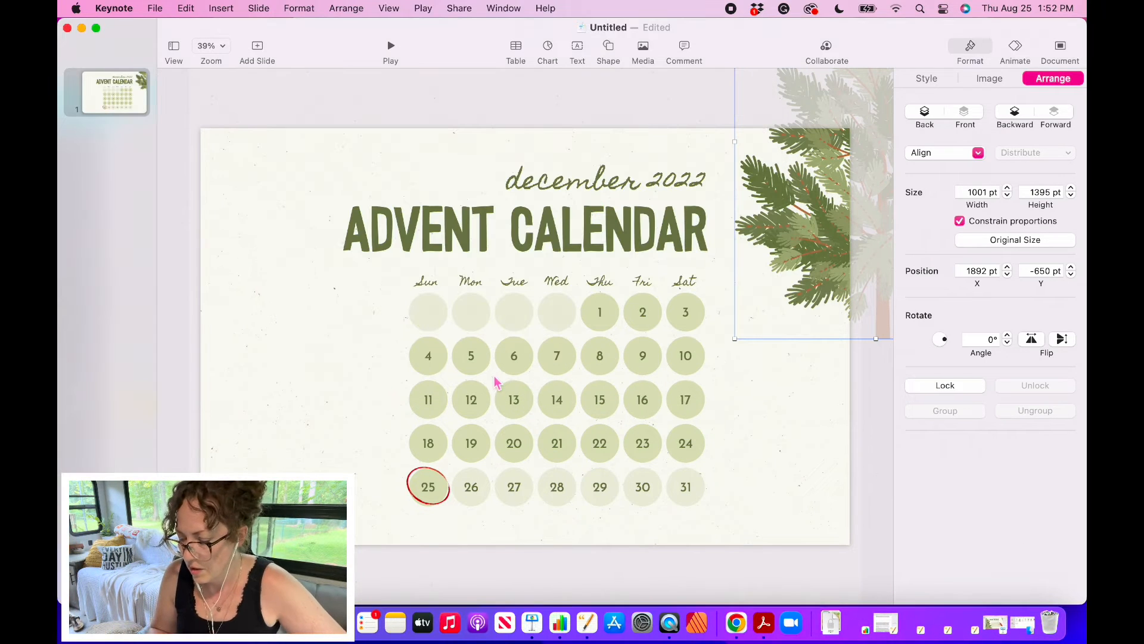
{"action": "left_click_drag", "start_coordinate": [810, 242], "coordinate": [238, 516]}
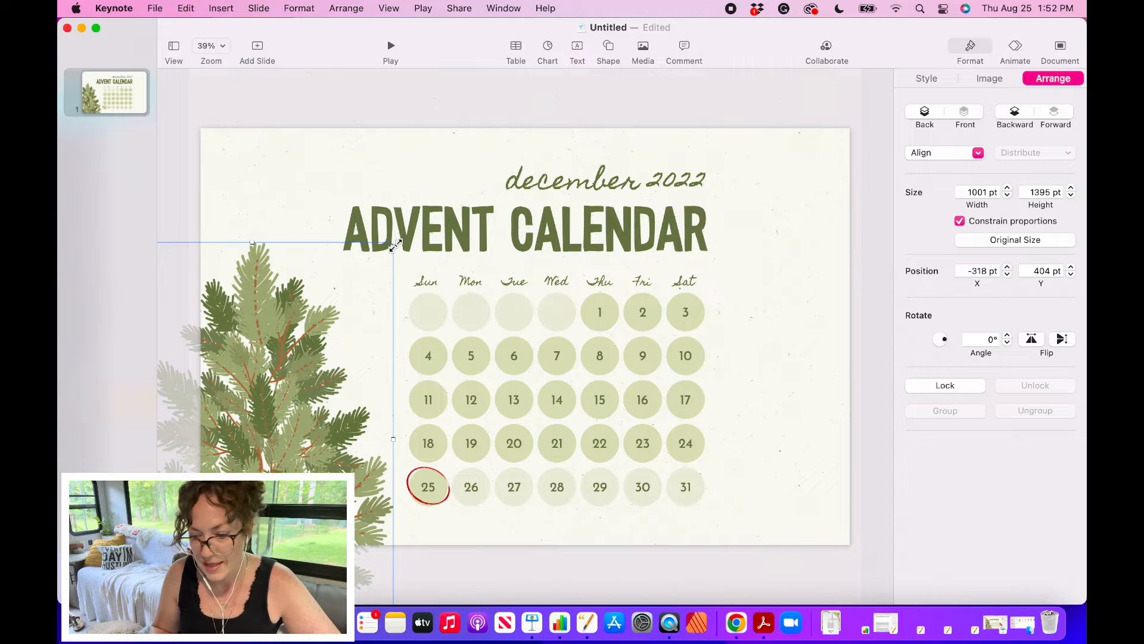
Enlarge the pine tree to about 1414 by 1971 pt and position it partly off the slide's left edge, beside the calendar.
{"action": "left_click_drag", "start_coordinate": [395, 244], "coordinate": [453, 181]}
{"action": "left_click_drag", "start_coordinate": [286, 368], "coordinate": [272, 345]}
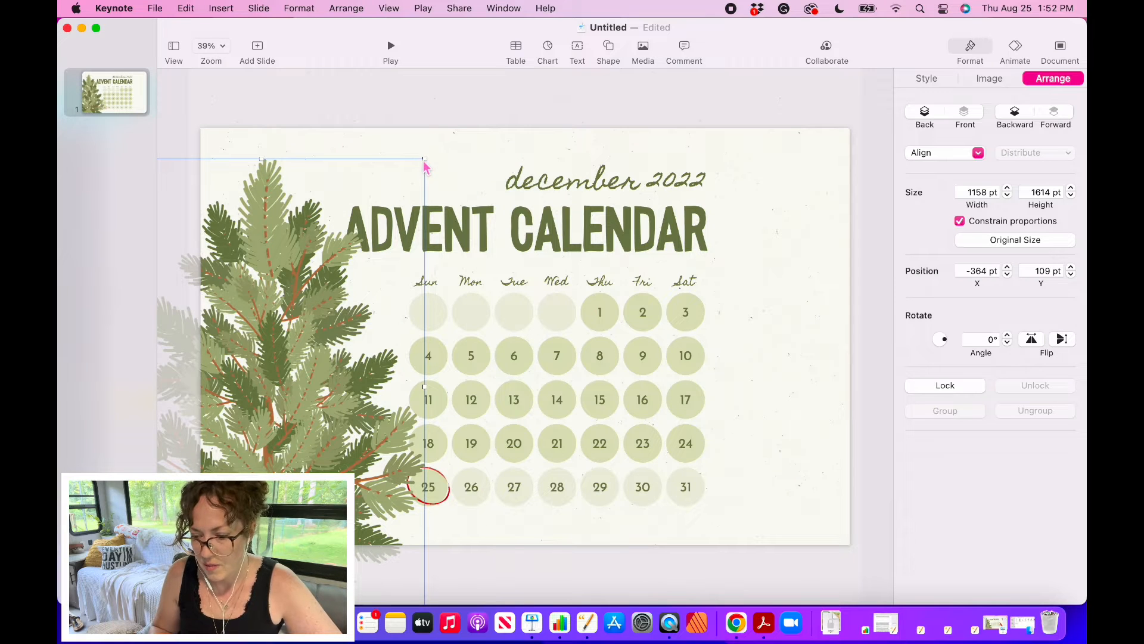
{"action": "left_click_drag", "start_coordinate": [426, 158], "coordinate": [524, 71]}
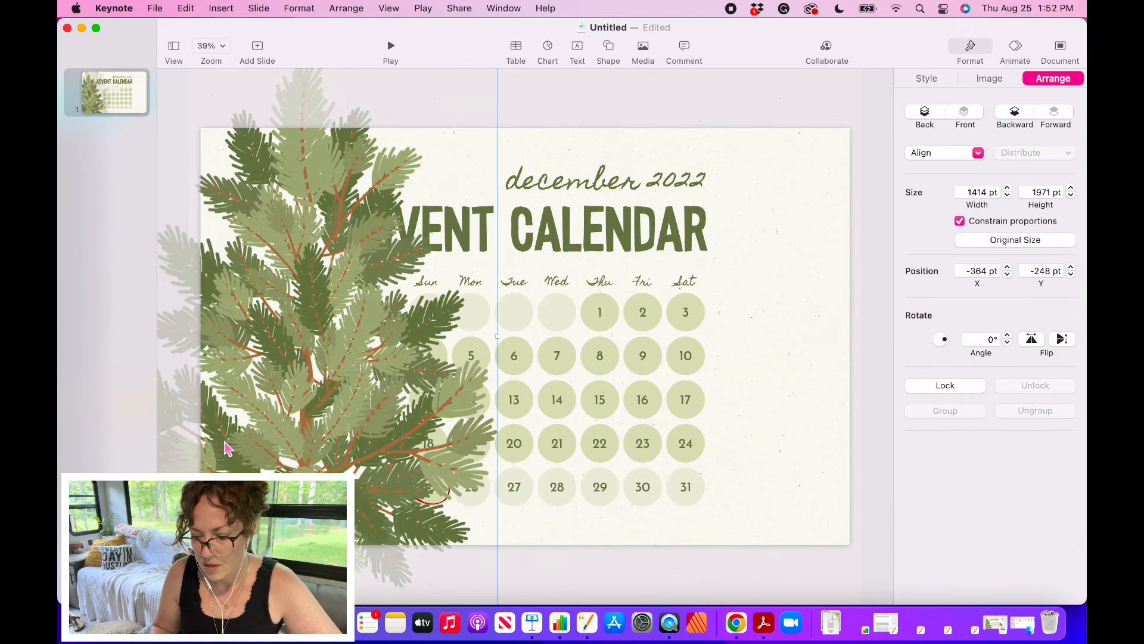
{"action": "left_click_drag", "start_coordinate": [222, 456], "coordinate": [146, 590]}
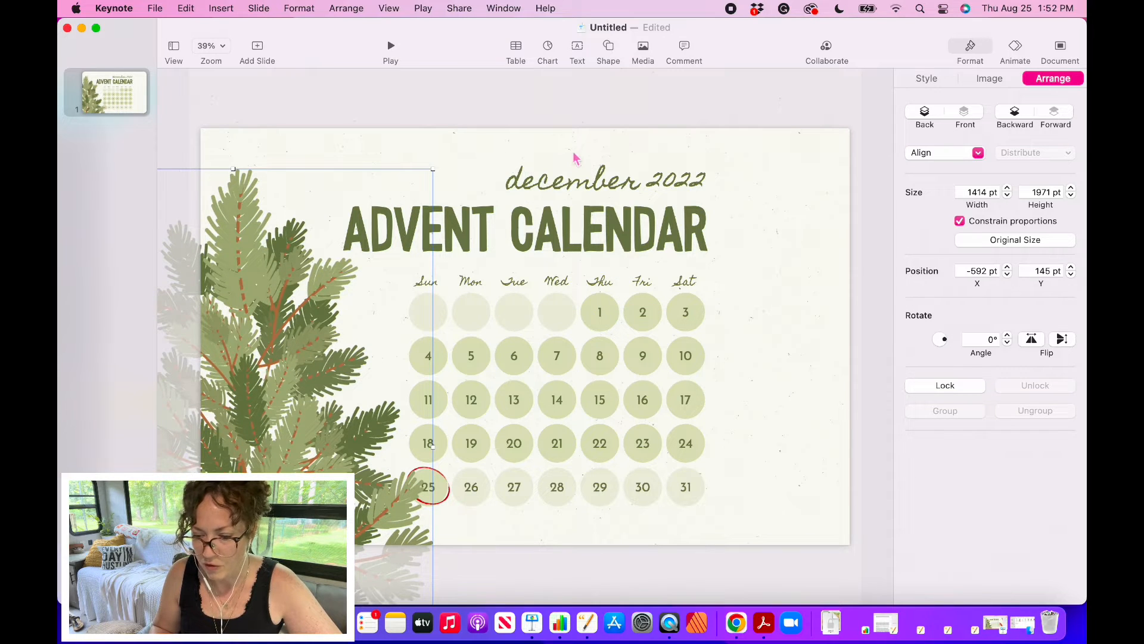
{"action": "left_click_drag", "start_coordinate": [433, 170], "coordinate": [438, 166]}
{"action": "left_click_drag", "start_coordinate": [318, 312], "coordinate": [307, 308]}
{"action": "left_click_drag", "start_coordinate": [276, 395], "coordinate": [275, 391]}
{"action": "left_click", "coordinate": [651, 104]}
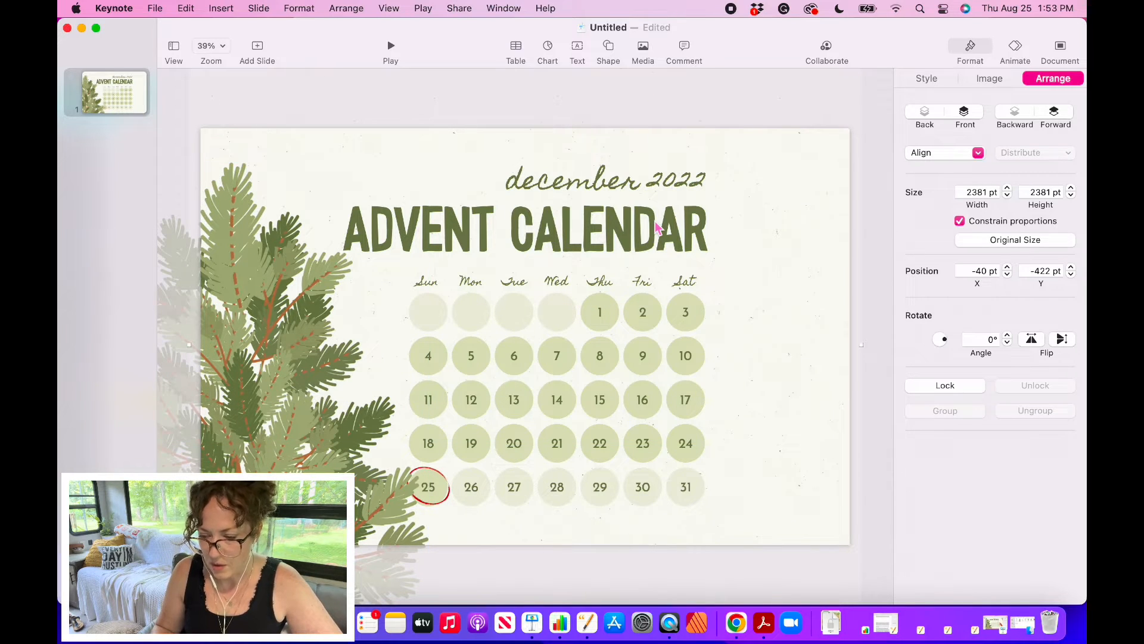
Insert the image of a hand holding an ornament, magic time_158.png, from Finder into the slide.
{"action": "left_click", "coordinate": [1023, 623]}
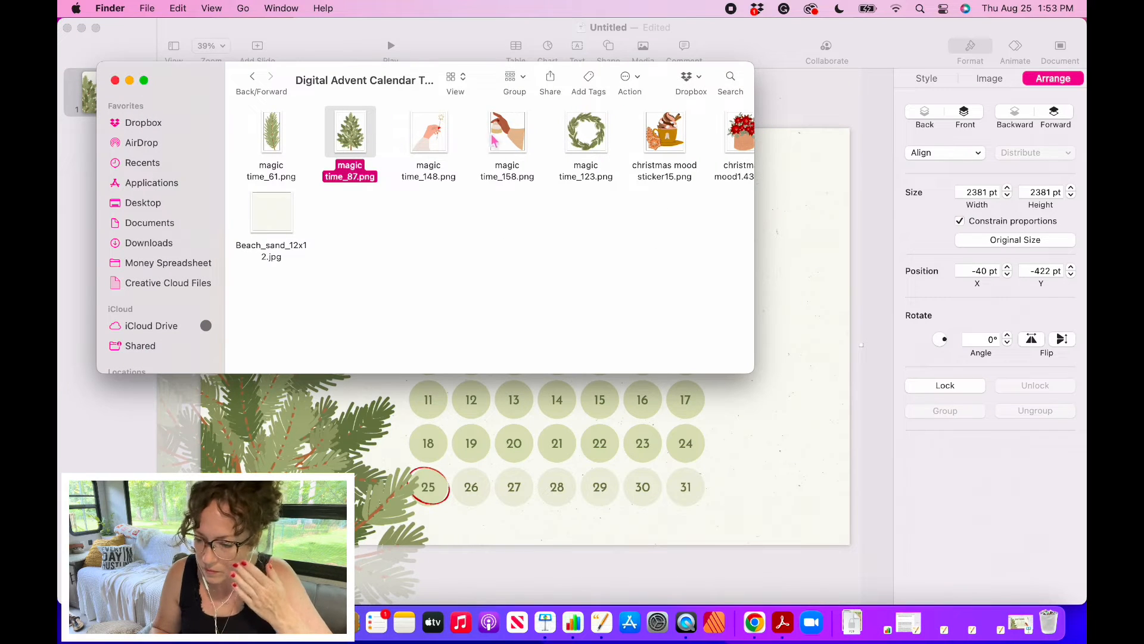
{"action": "left_click_drag", "start_coordinate": [498, 139], "coordinate": [899, 451]}
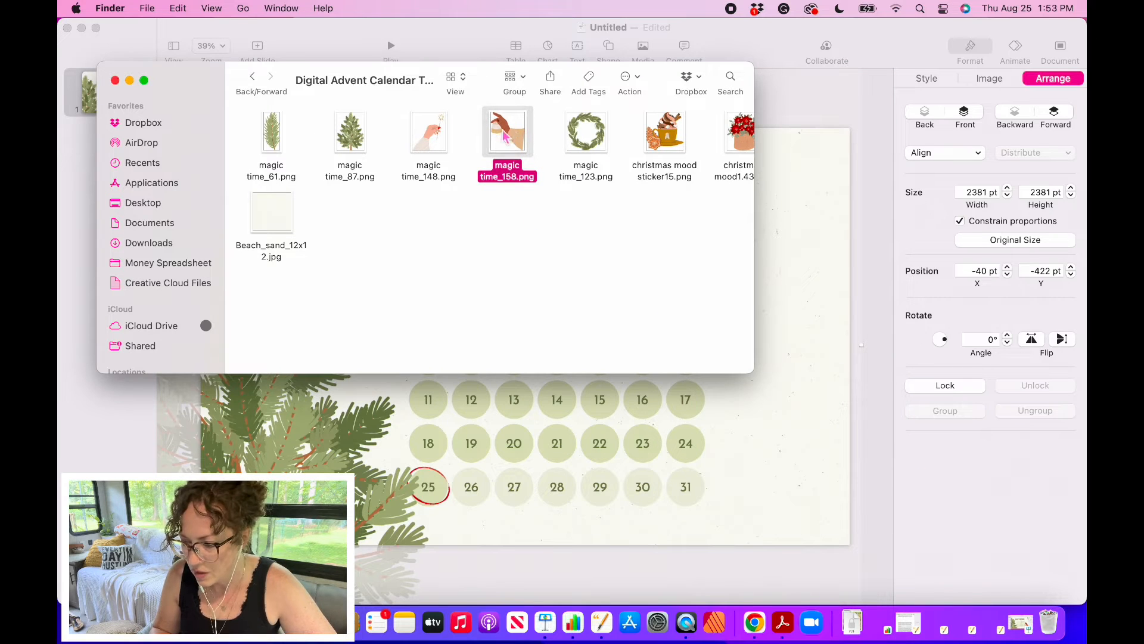
{"action": "left_click_drag", "start_coordinate": [503, 137], "coordinate": [873, 122]}
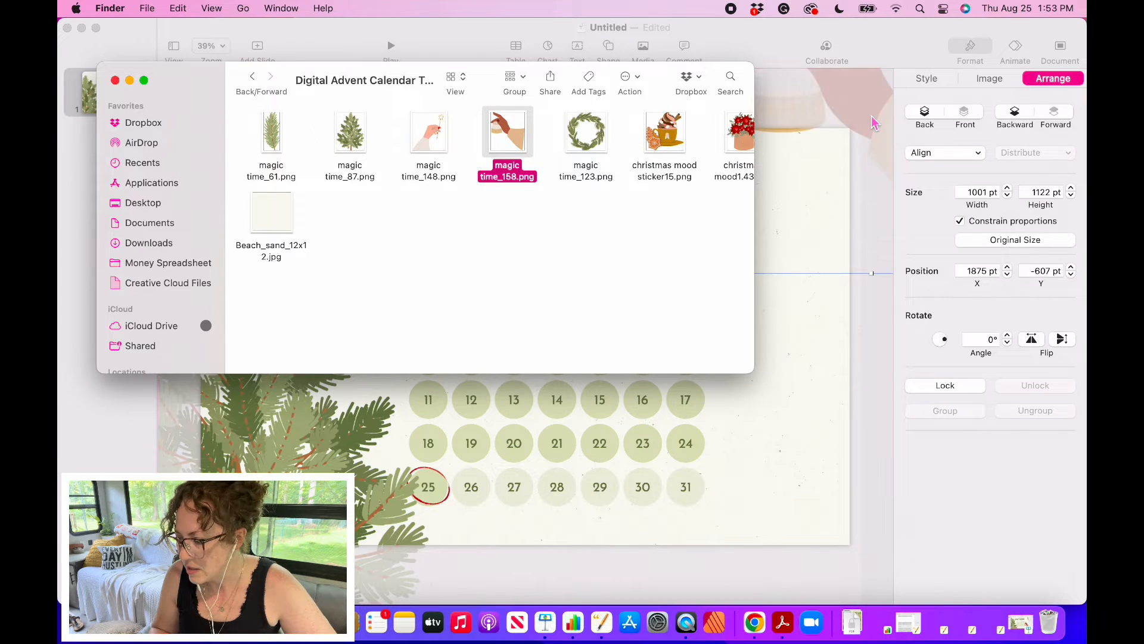
{"action": "left_click", "coordinate": [130, 82]}
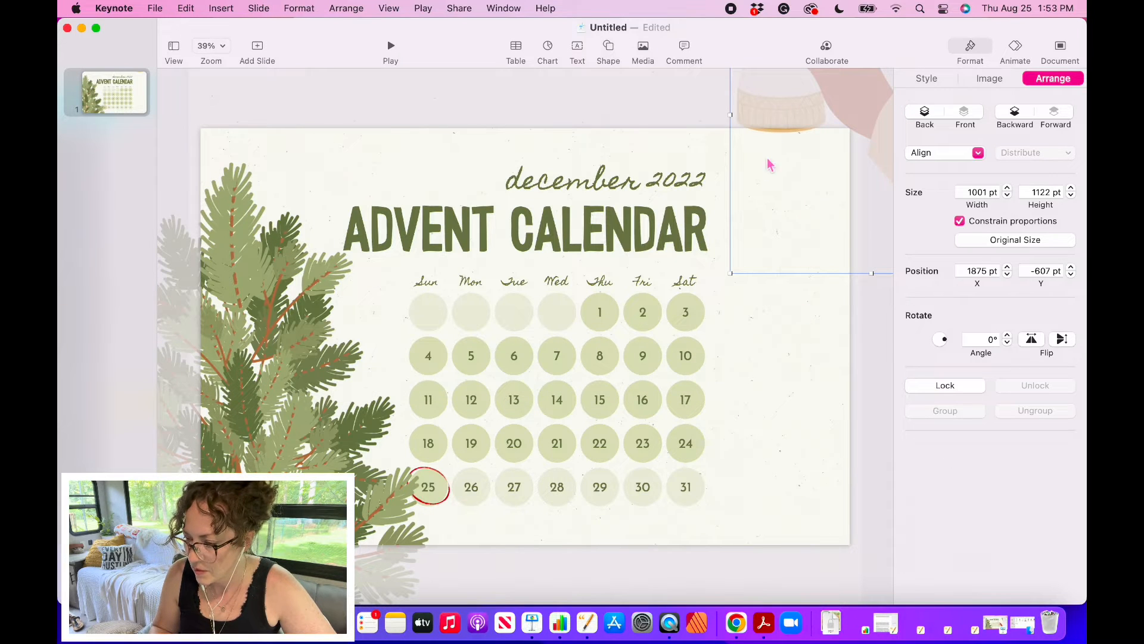
Shrink the hand image to about 598 by 670 pt and place it at the slide's right edge beside the Saturday column.
{"action": "left_click_drag", "start_coordinate": [787, 128], "coordinate": [643, 369]}
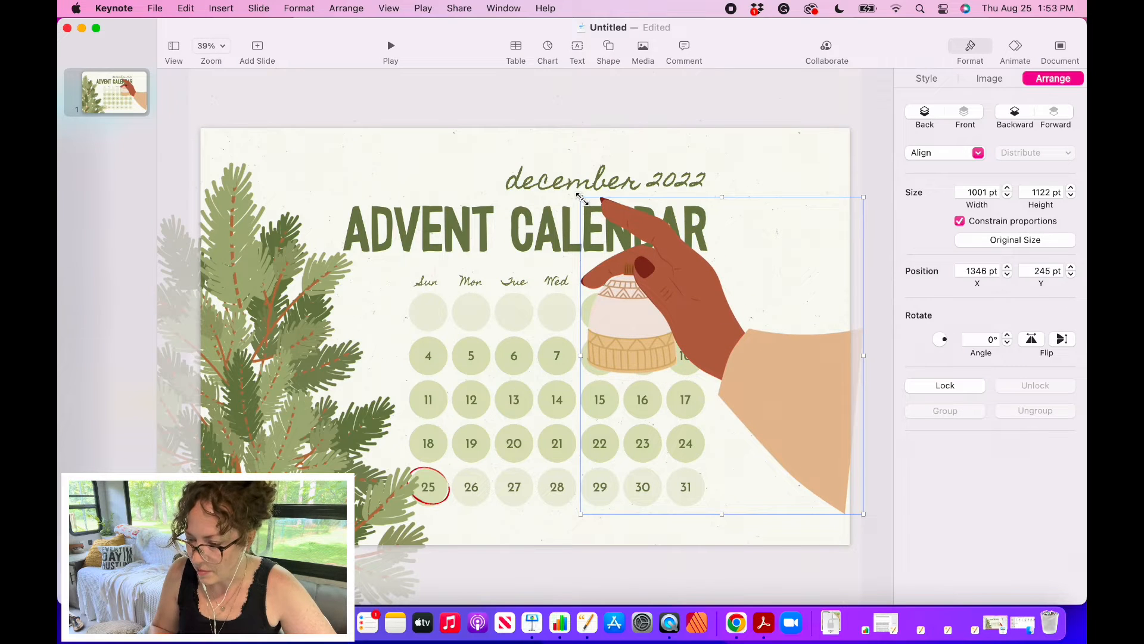
{"action": "left_click_drag", "start_coordinate": [582, 199], "coordinate": [707, 324]}
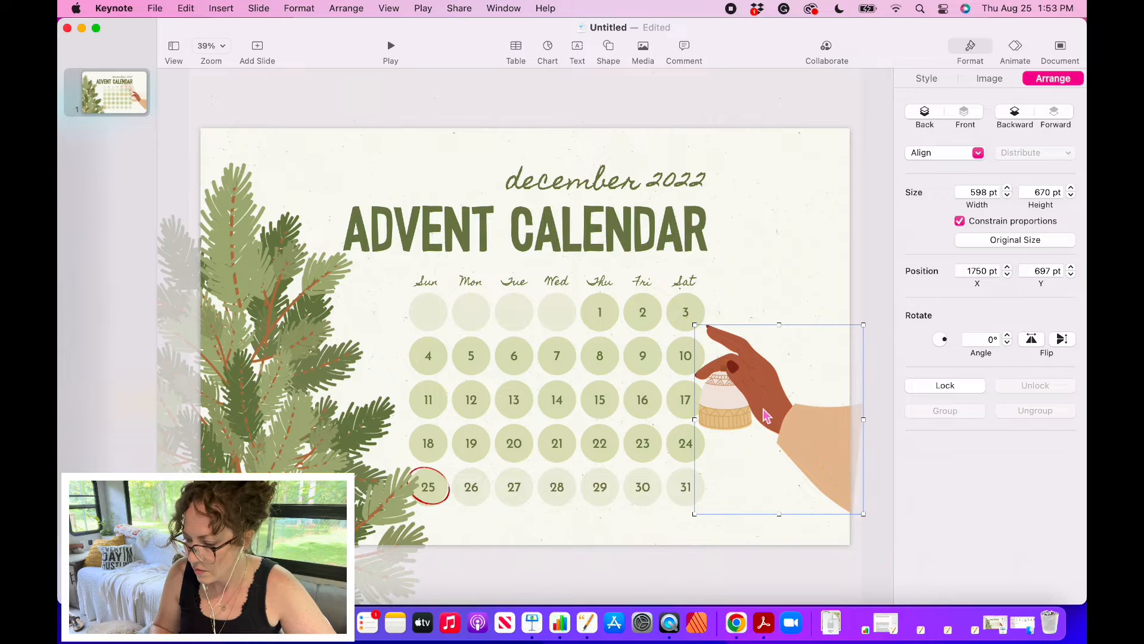
{"action": "mouse_move", "coordinate": [765, 413]}
{"action": "left_mouse_down"}
{"action": "mouse_move", "coordinate": [771, 388]}
{"action": "mouse_move", "coordinate": [768, 425]}
{"action": "mouse_move", "coordinate": [768, 398]}
{"action": "left_mouse_up"}
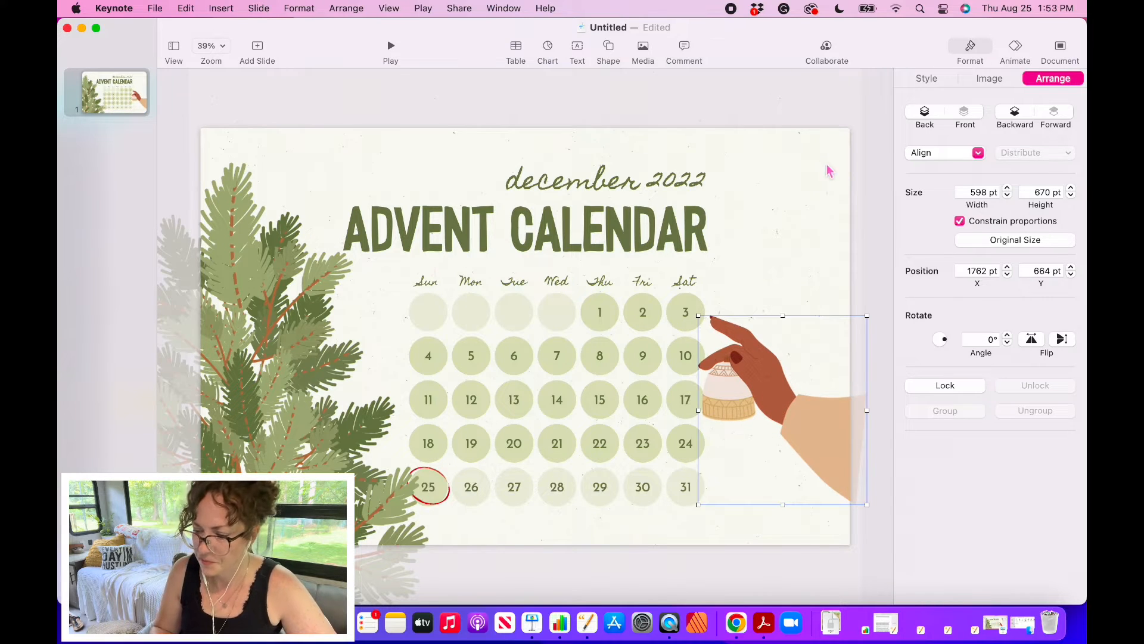
{"action": "left_click", "coordinate": [798, 97]}
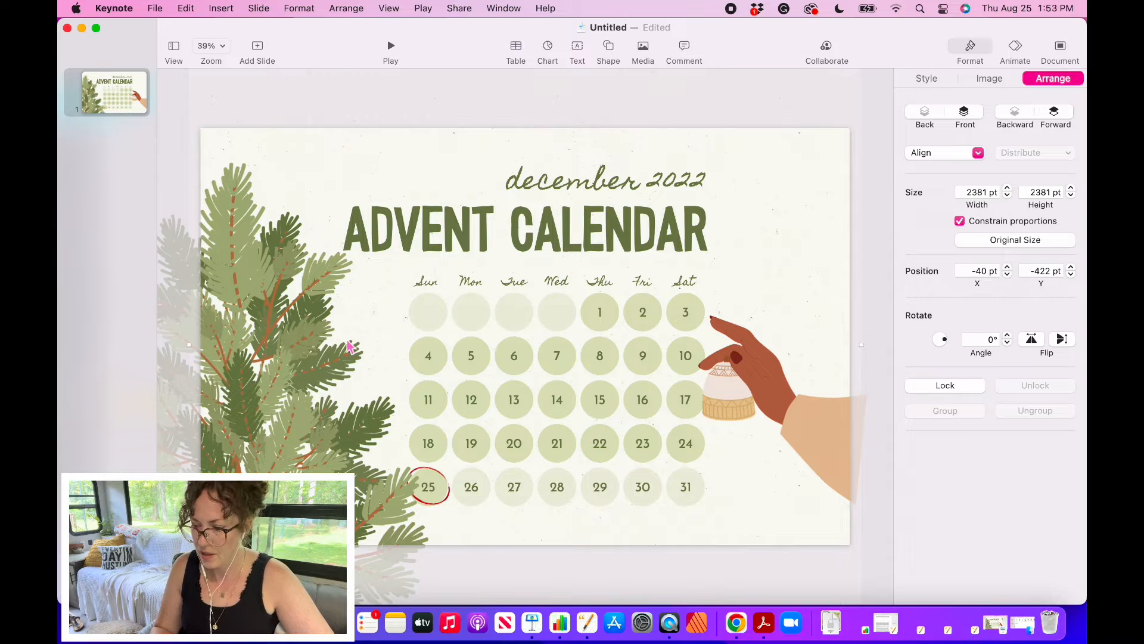
Insert the pine branch image magic time_61.png from Finder into the slide.
{"action": "left_click", "coordinate": [1023, 624]}
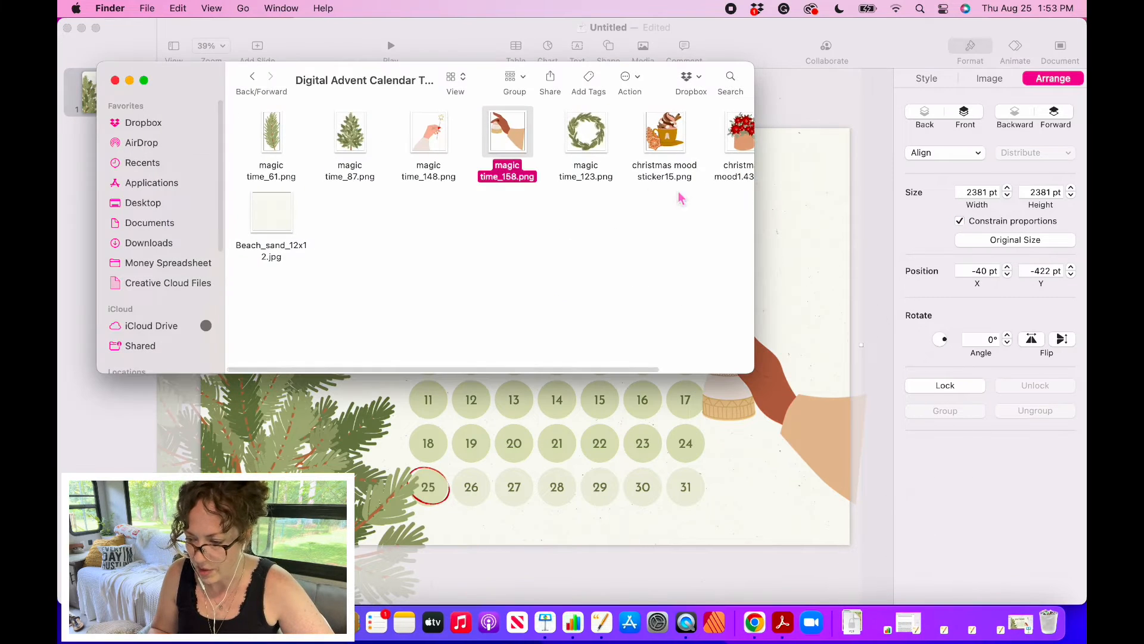
{"action": "left_click_drag", "start_coordinate": [273, 140], "coordinate": [883, 149]}
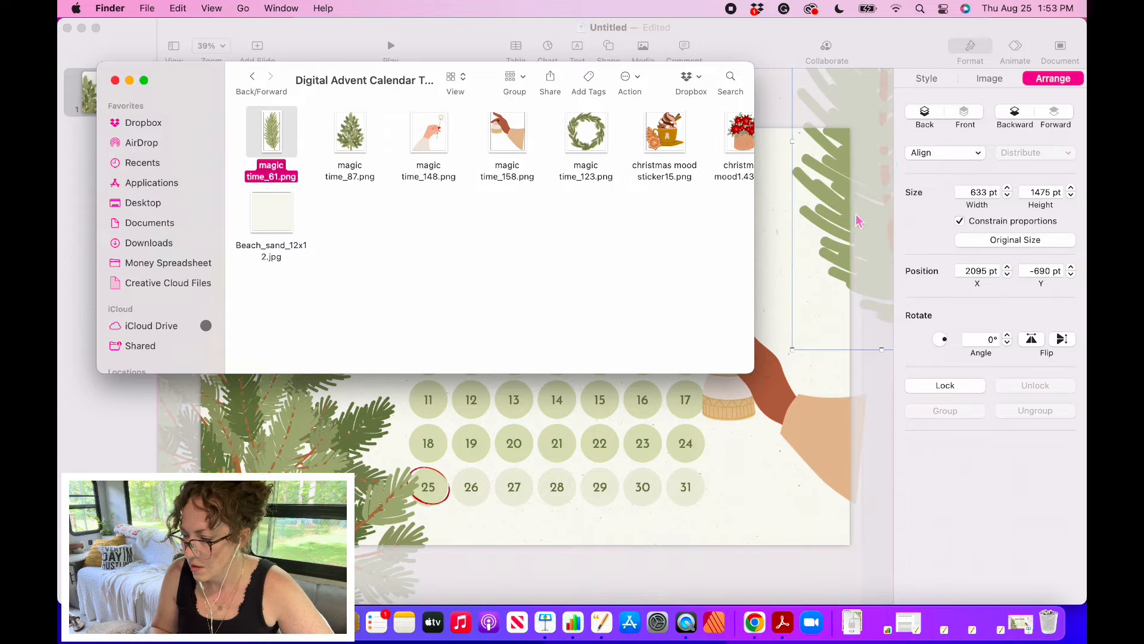
{"action": "left_click", "coordinate": [885, 405]}
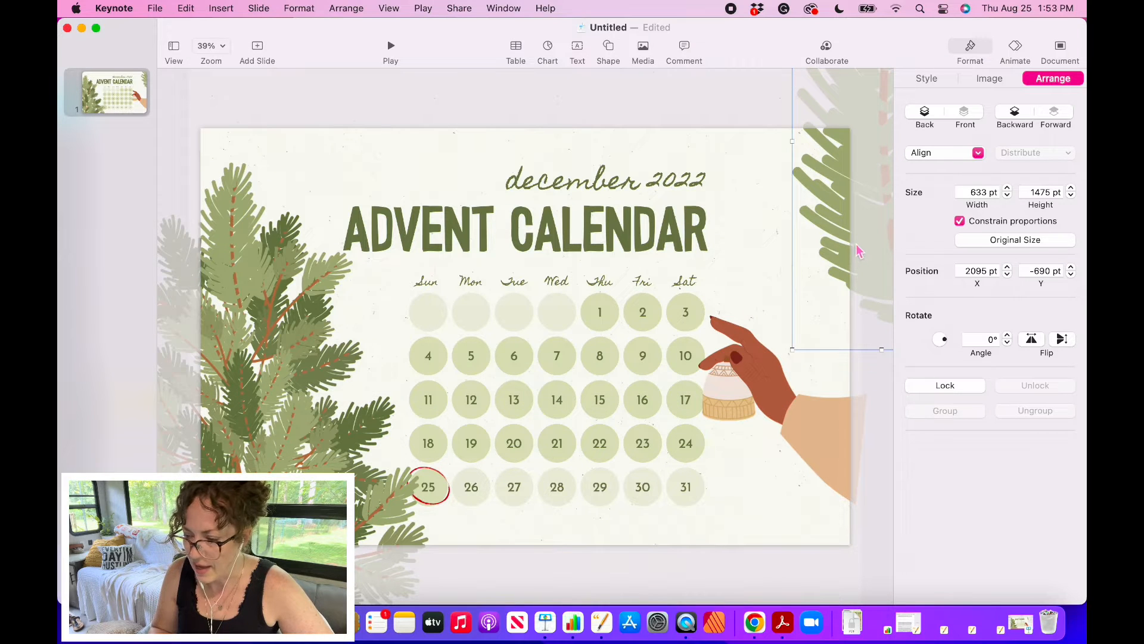
Shrink the pine branch to about 260 by 605 pt and place it in the slide's upper-right corner.
{"action": "left_click_drag", "start_coordinate": [858, 250], "coordinate": [613, 454]}
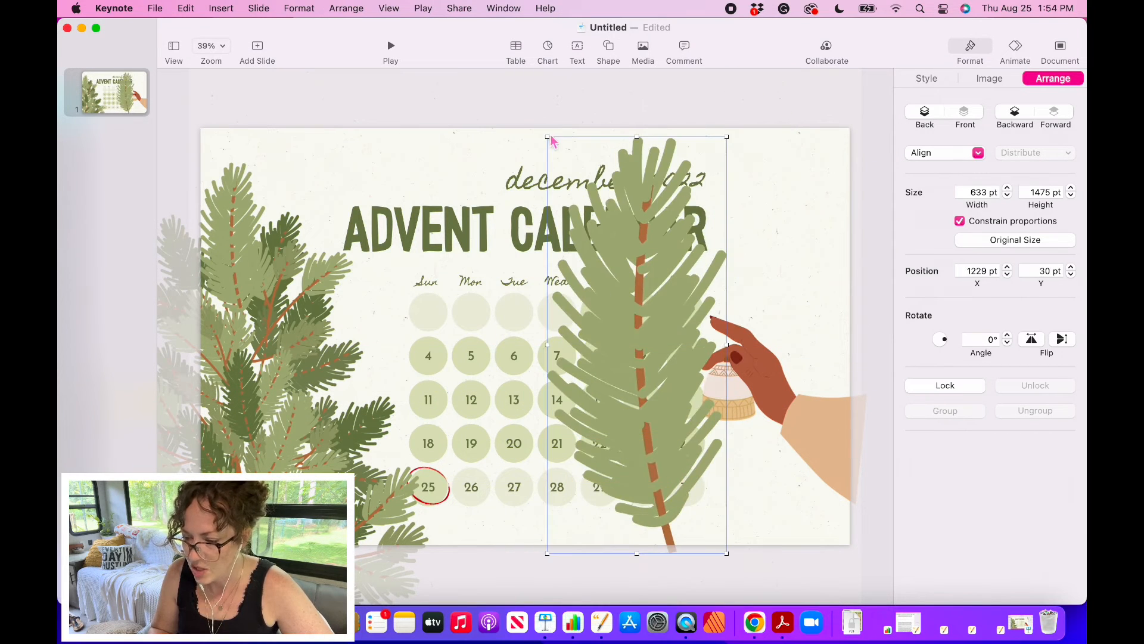
{"action": "left_click_drag", "start_coordinate": [546, 136], "coordinate": [645, 385]}
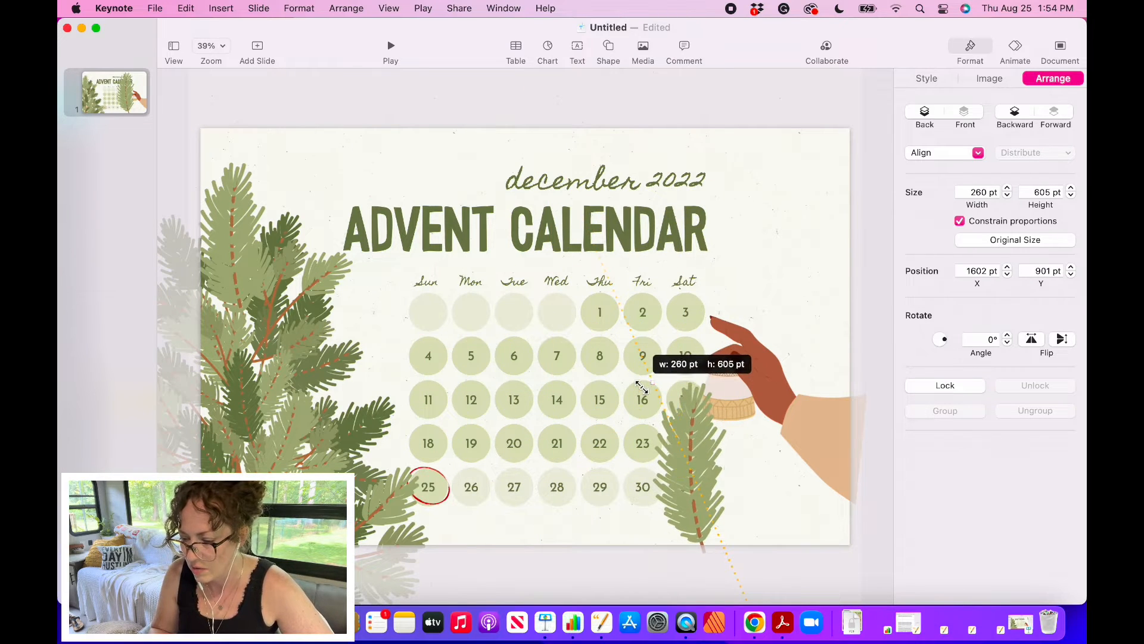
{"action": "left_click_drag", "start_coordinate": [693, 520], "coordinate": [822, 267]}
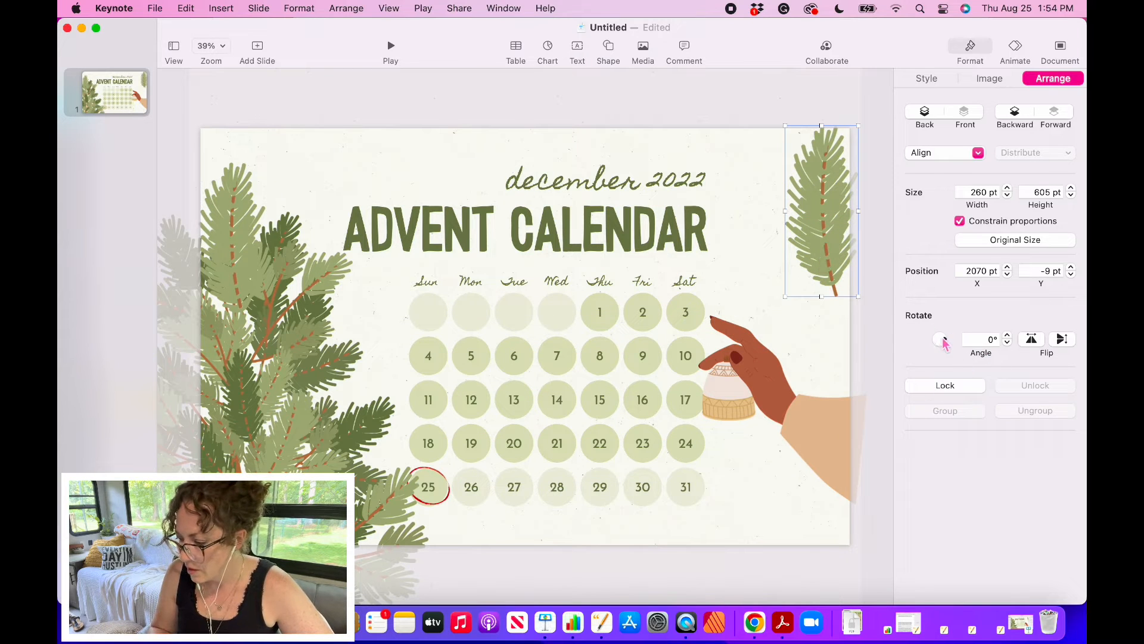
Rotate the pine branch to 22.6° and shrink it to about 197 by 458 pt.
{"action": "left_click_drag", "start_coordinate": [944, 344], "coordinate": [1022, 310]}
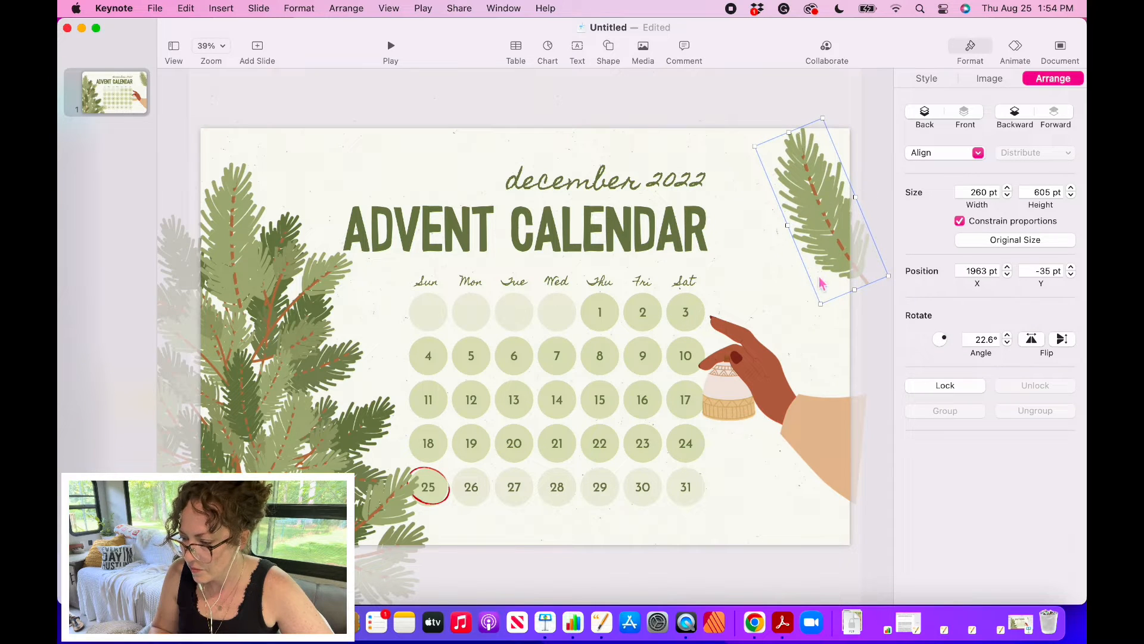
{"action": "left_click_drag", "start_coordinate": [822, 304], "coordinate": [822, 258]}
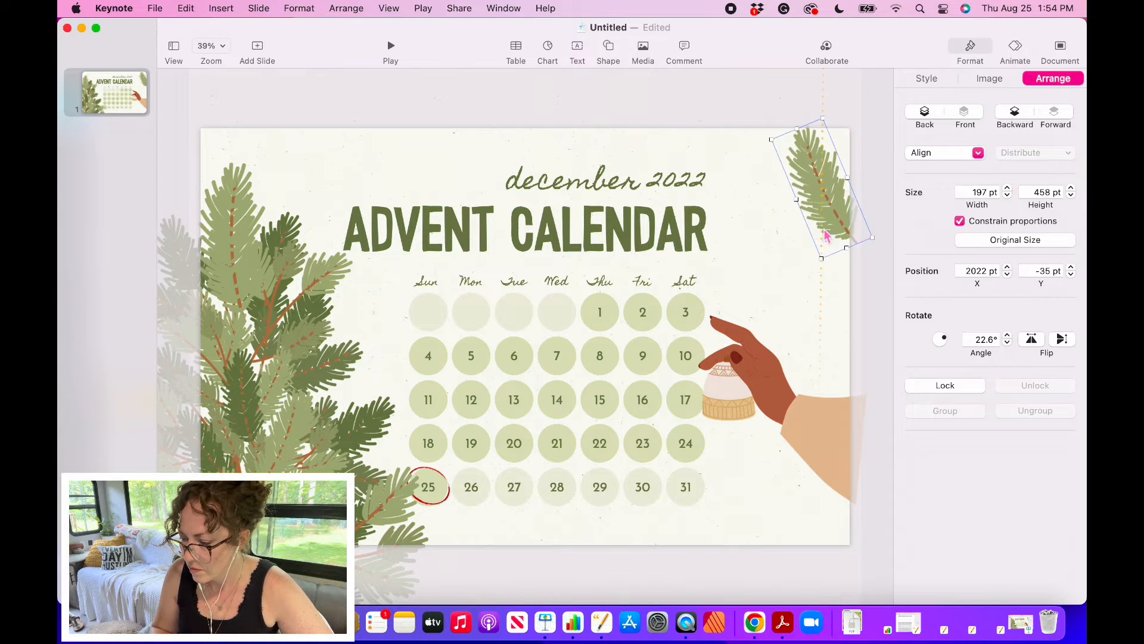
Move the pine branch slightly down and outward so its tip overhangs the slide's right edge.
{"action": "mouse_move", "coordinate": [833, 191]}
{"action": "left_mouse_down"}
{"action": "mouse_move", "coordinate": [856, 199]}
{"action": "mouse_move", "coordinate": [840, 201]}
{"action": "left_mouse_up"}
{"action": "left_click", "coordinate": [881, 336]}
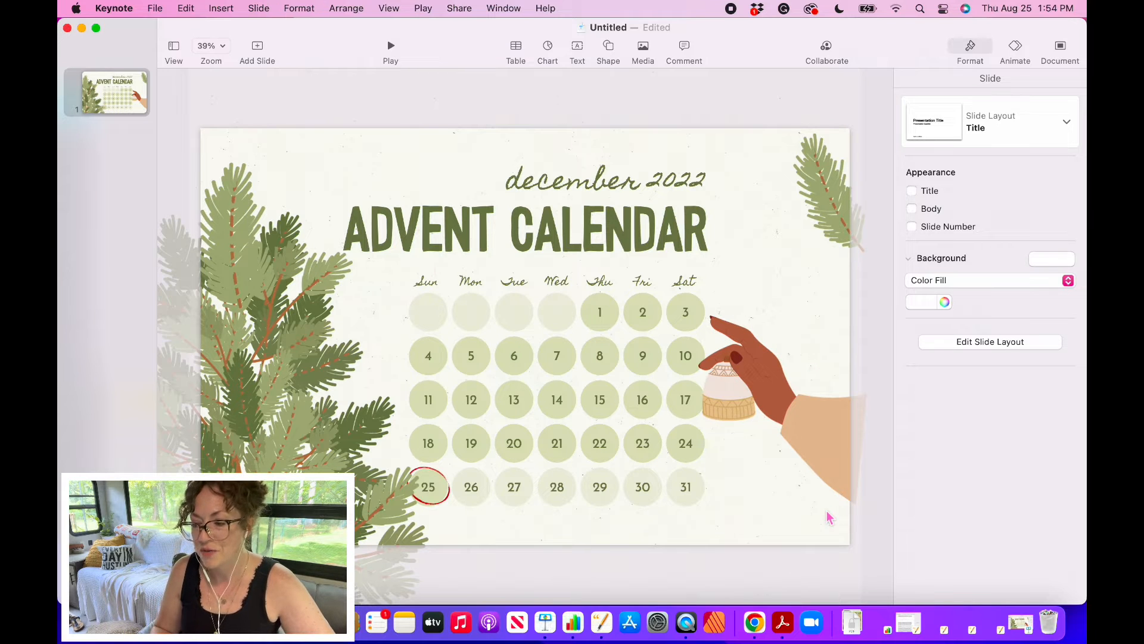
Nudge the hand image down to a Y position of 674 pt.
{"action": "left_click", "coordinate": [836, 429]}
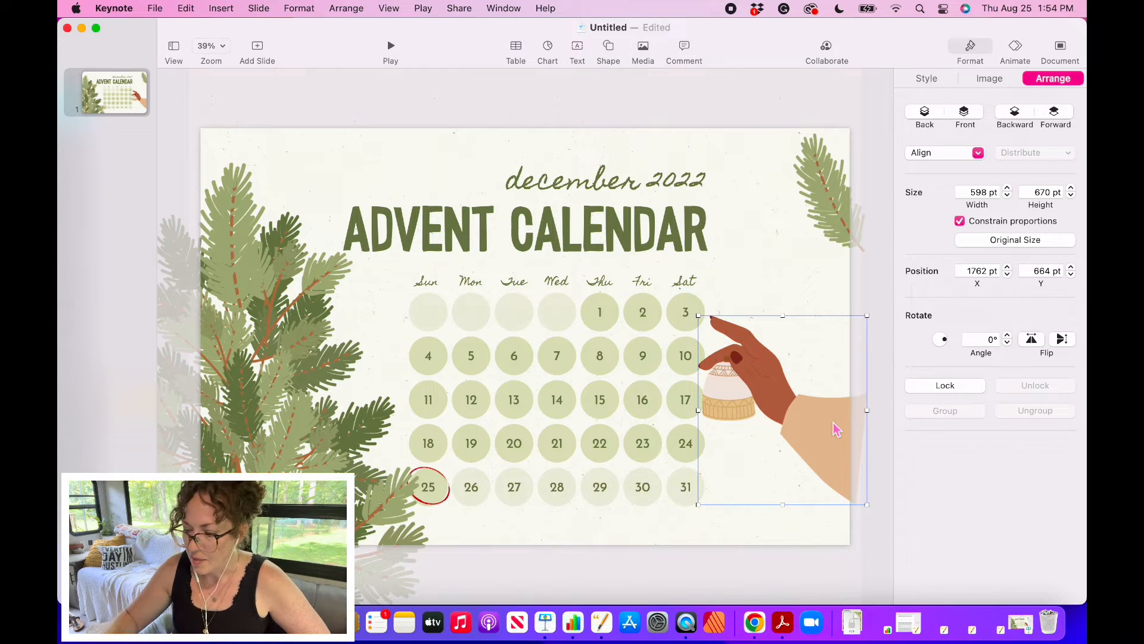
{"action": "key", "text": "shift+Down"}
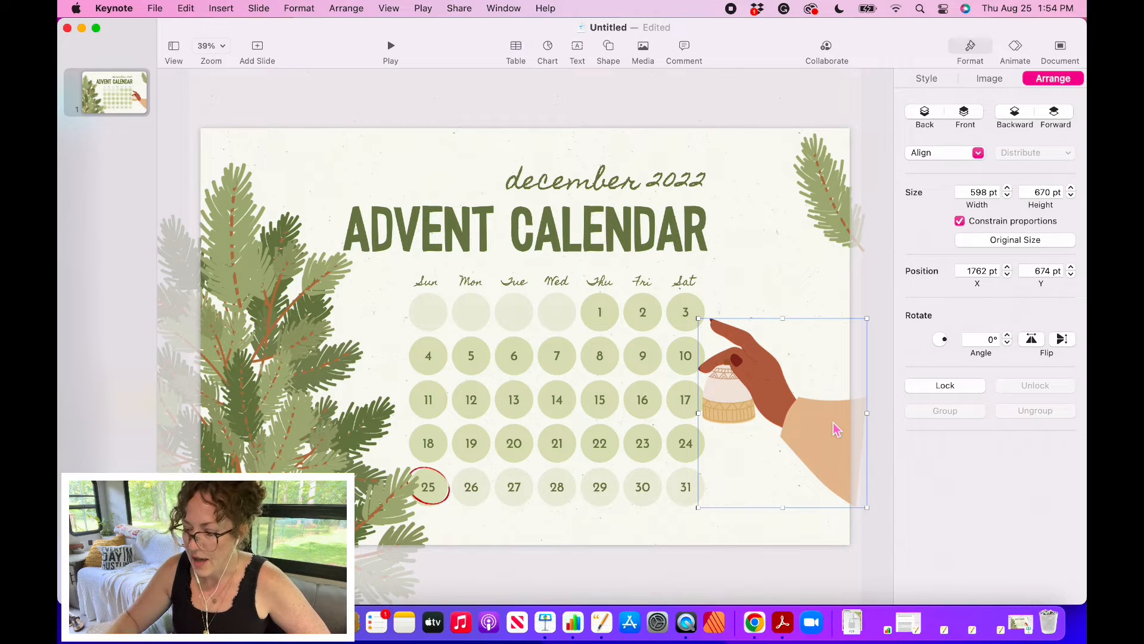
{"action": "key", "text": "shift+Down"}
{"action": "key", "text": "shift+Up"}
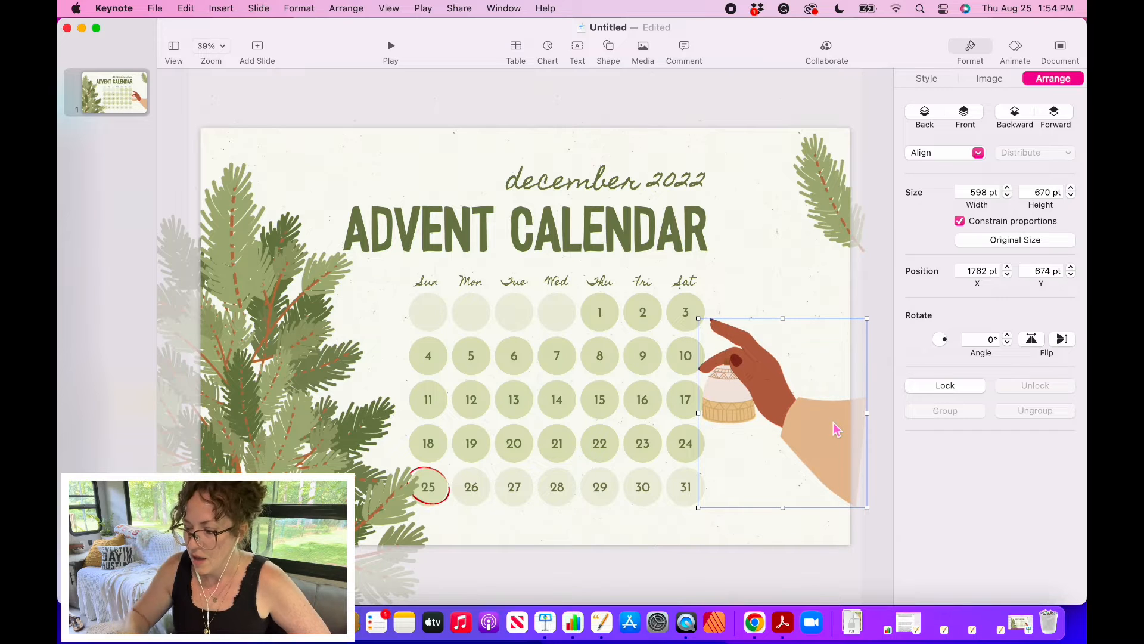
{"action": "left_click", "coordinate": [879, 156]}
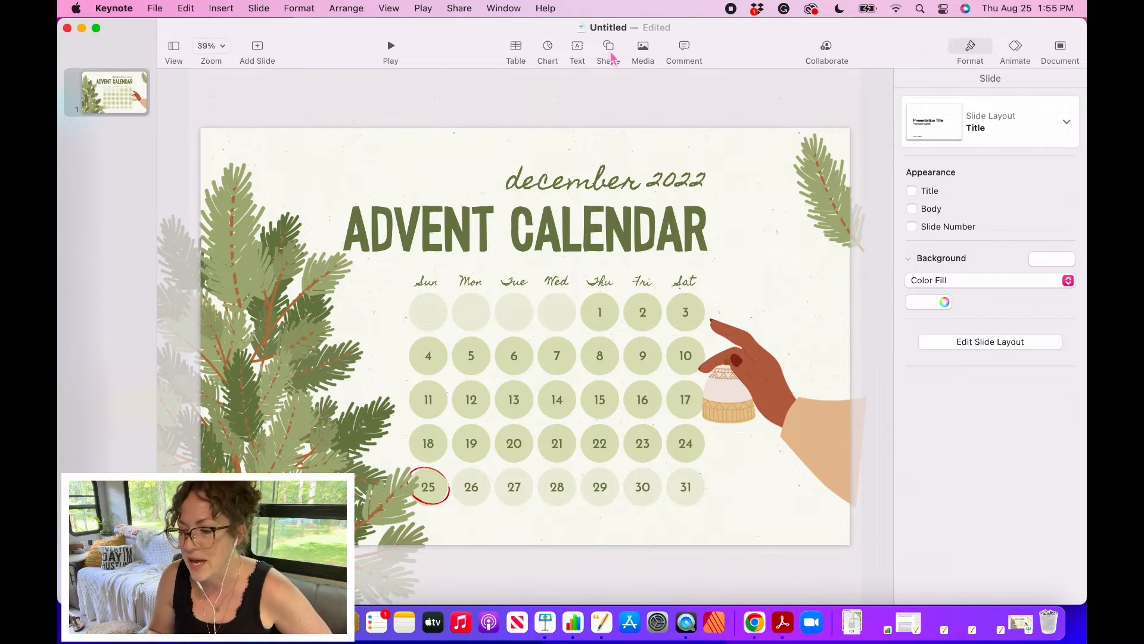
Add a text box to the slide and rotate it to 90°.
{"action": "left_click", "coordinate": [578, 53]}
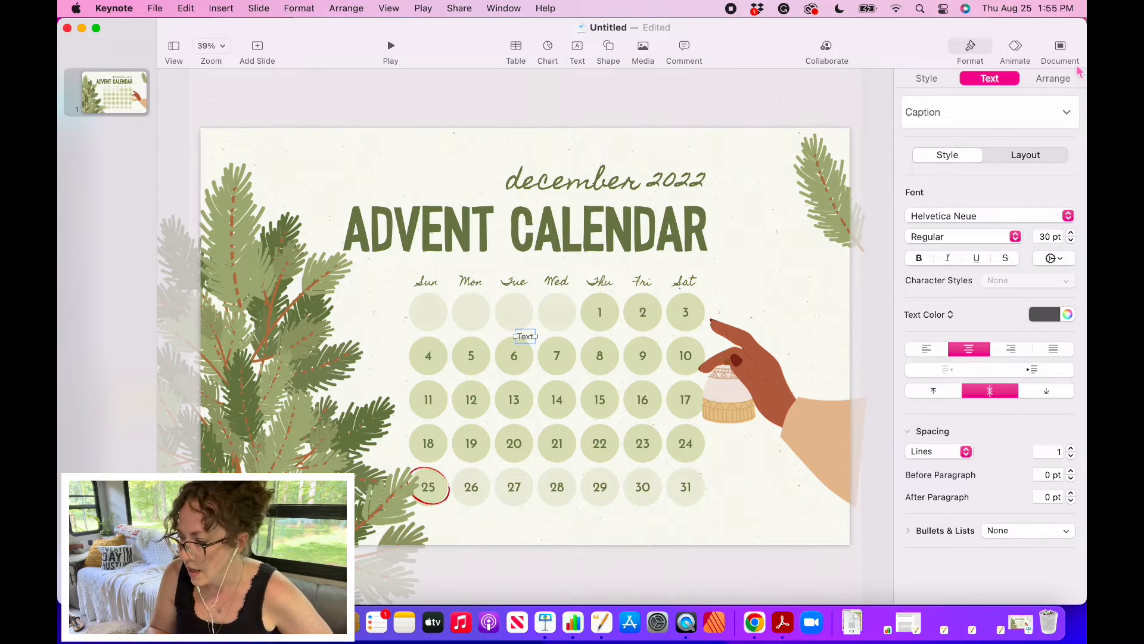
{"action": "left_click", "coordinate": [1053, 83]}
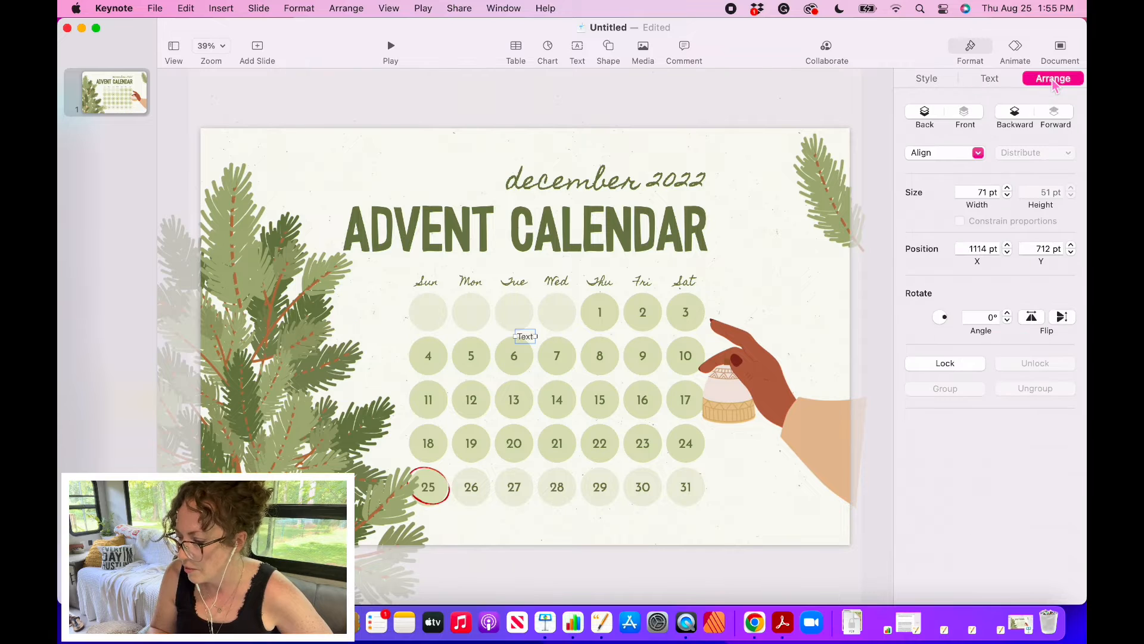
{"action": "left_click", "coordinate": [982, 317]}
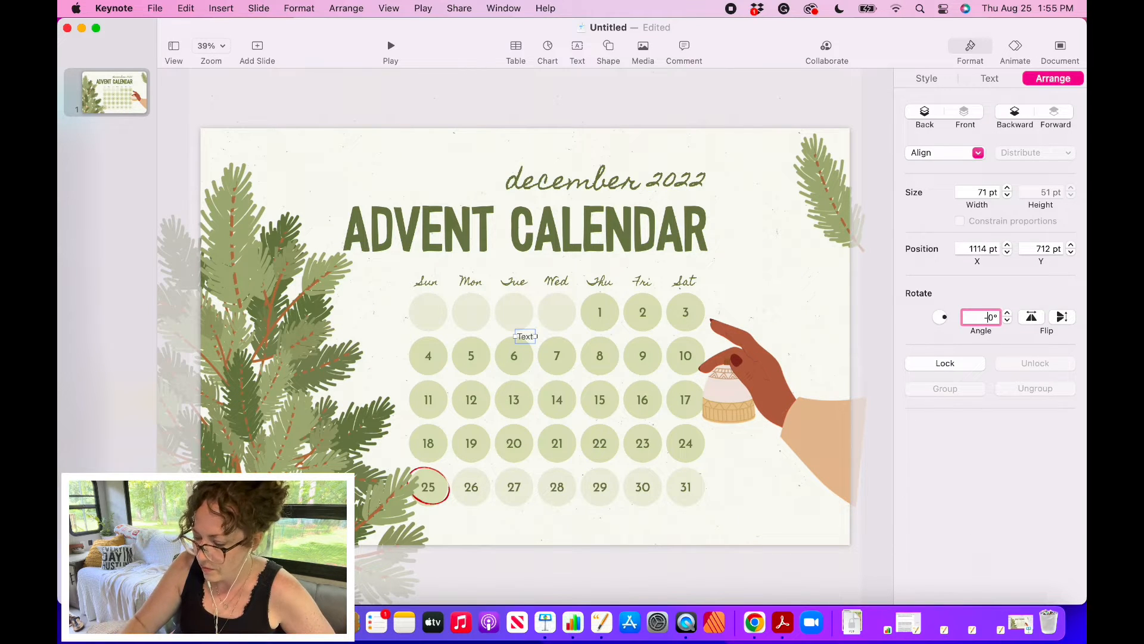
{"action": "type", "text": "-9"}
{"action": "key", "text": "Tab"}
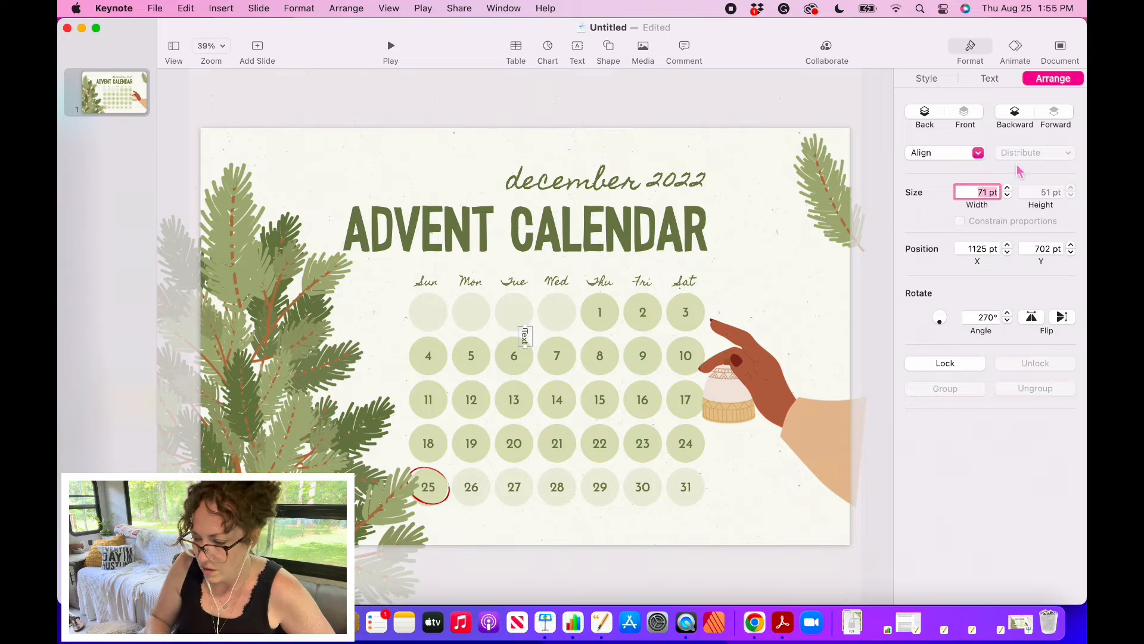
{"action": "left_click", "coordinate": [982, 320]}
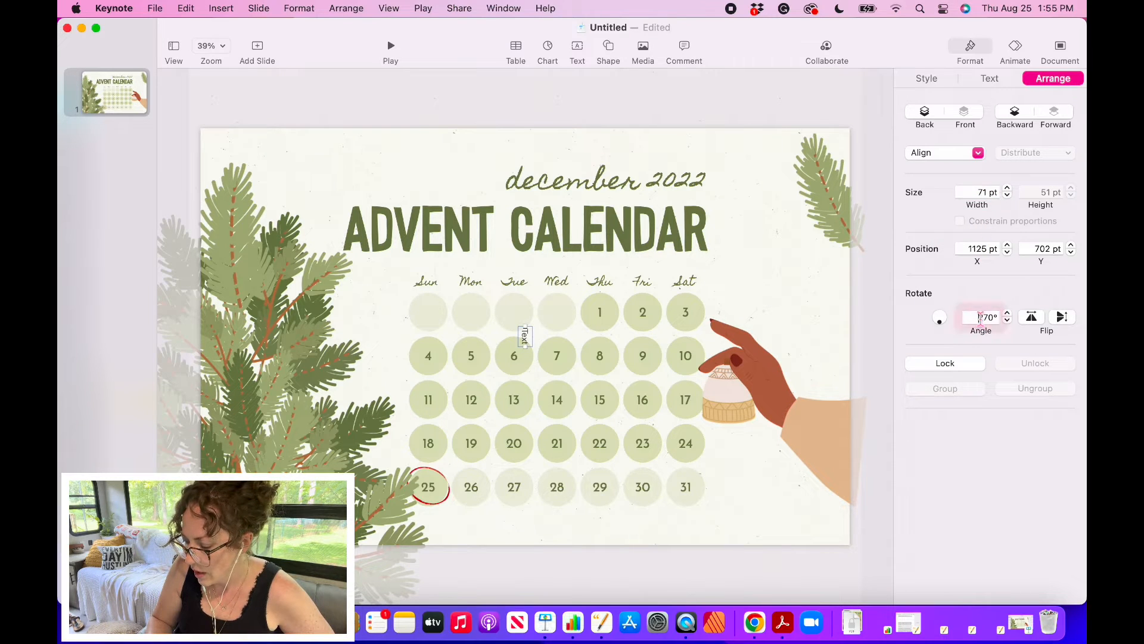
{"action": "type", "text": "90"}
{"action": "key", "text": "Tab"}
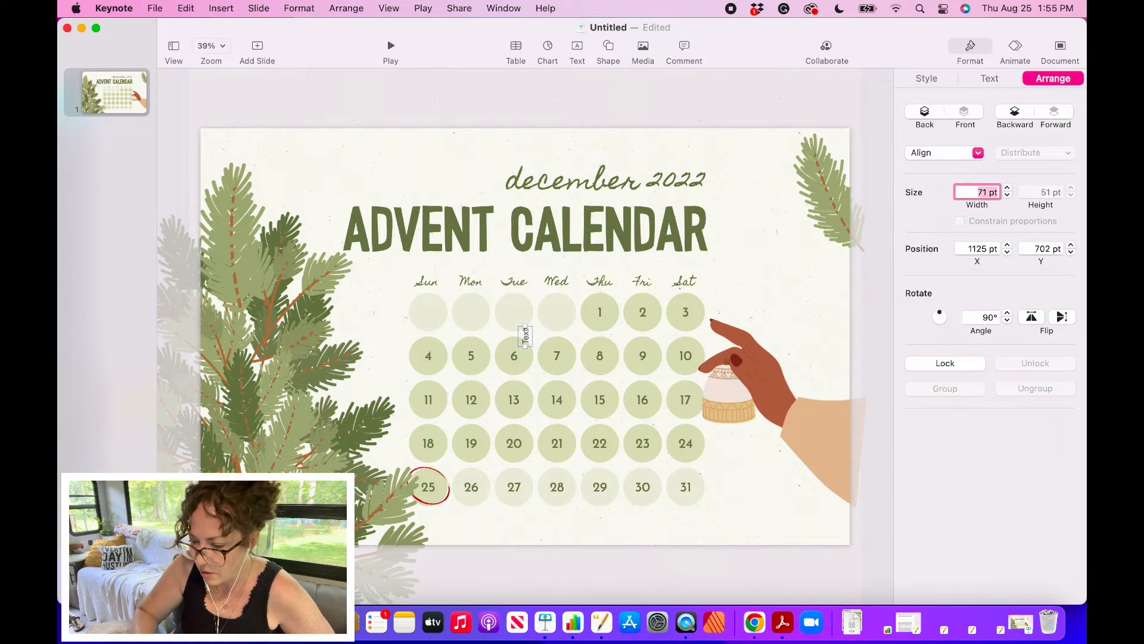
Place the vertical text box near the slide's right edge between the pine branch and the hand, and enter text starting with "CUPCA".
{"action": "left_click_drag", "start_coordinate": [525, 337], "coordinate": [832, 309]}
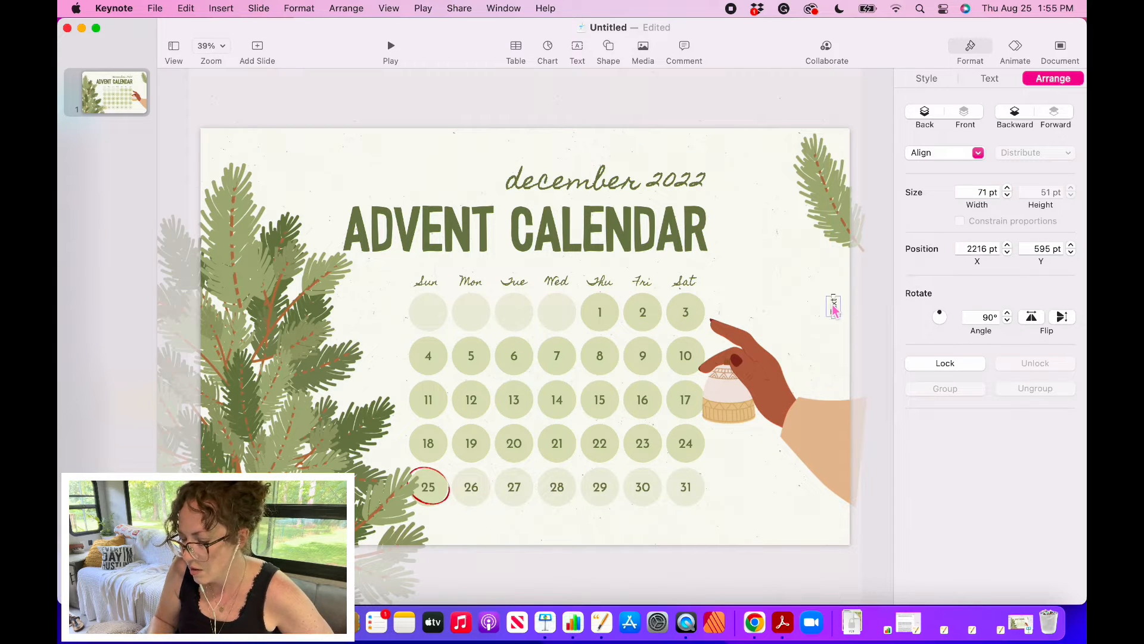
{"action": "double_click", "coordinate": [834, 307]}
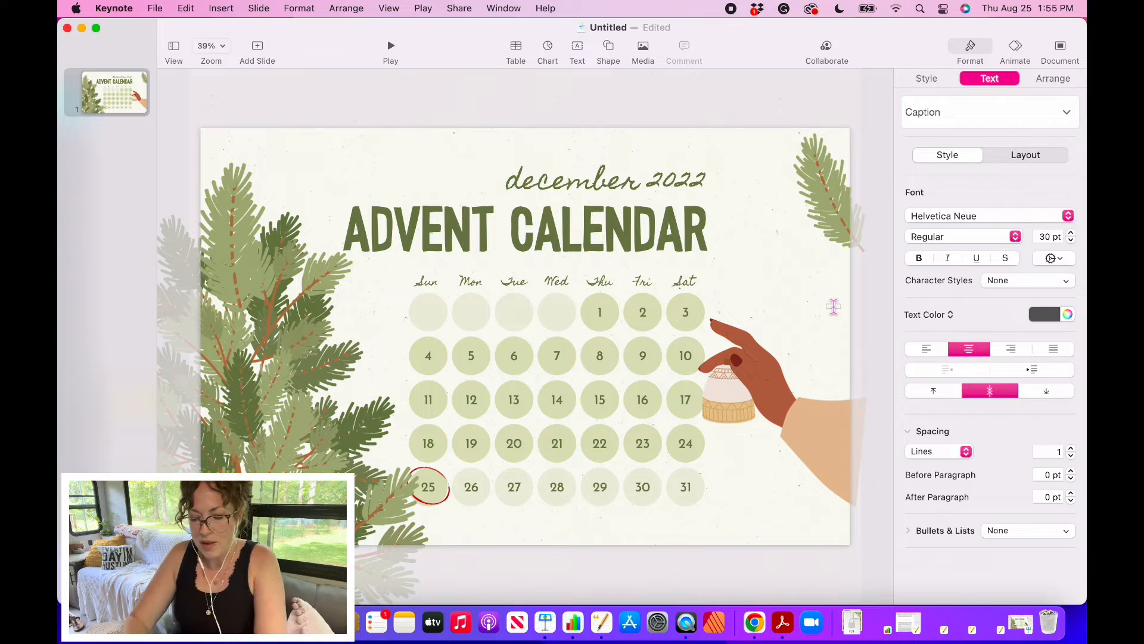
{"action": "type", "text": "CUPCA"}
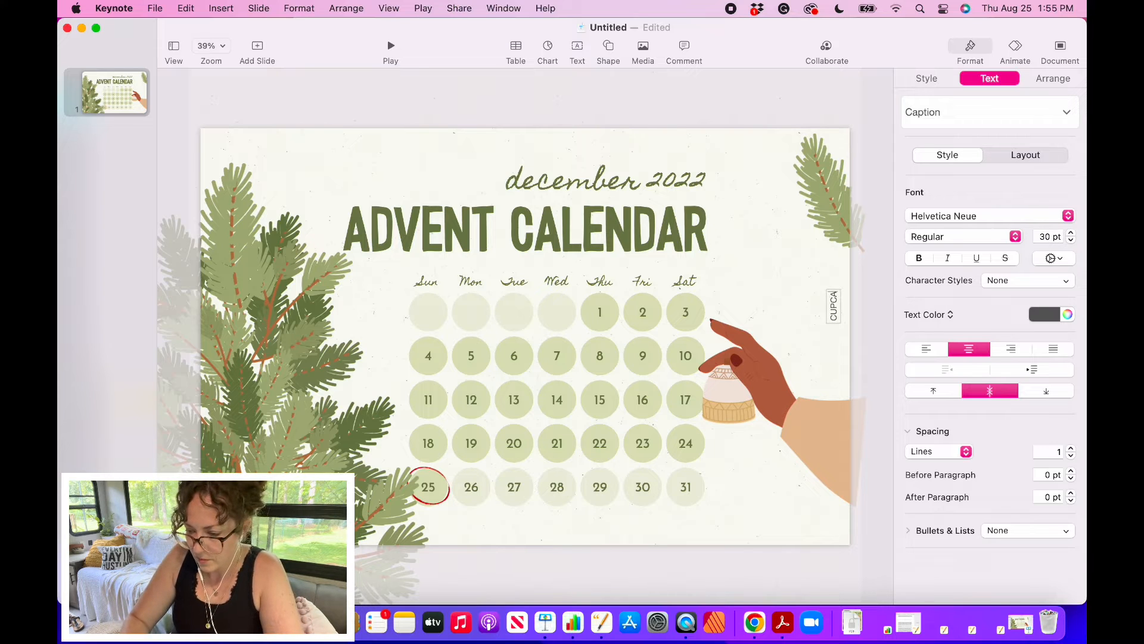
Complete the vertical text beside the calendar so it reads CUPCAKESANDHAYSTACKS.COM.
{"action": "type", "text": "KESANDHAYST"}
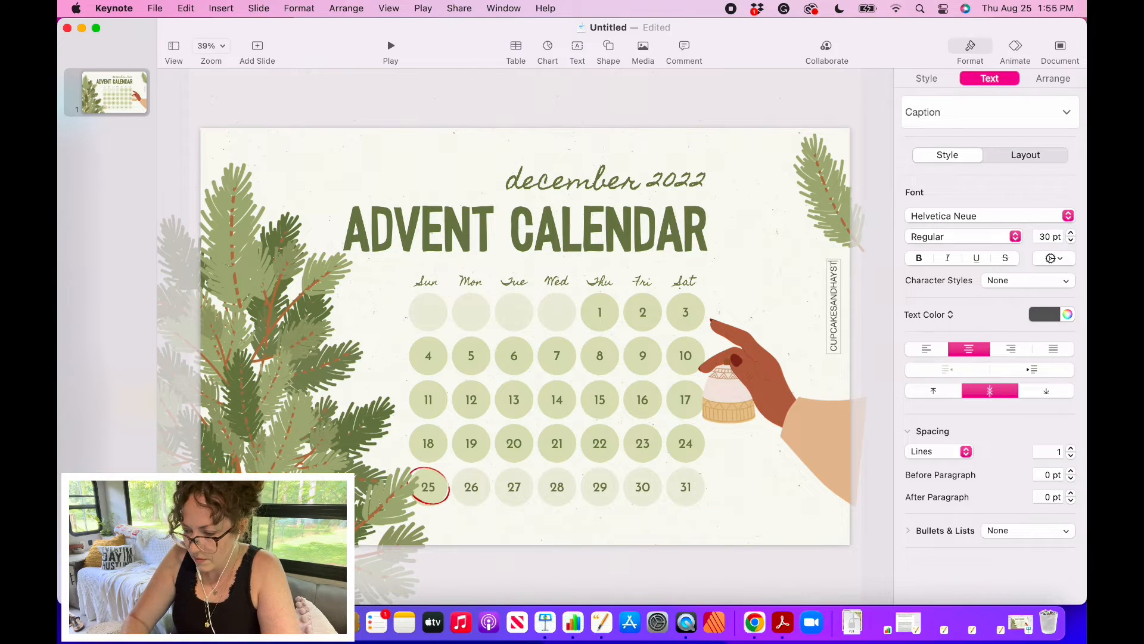
{"action": "type", "text": "ACKS.COM"}
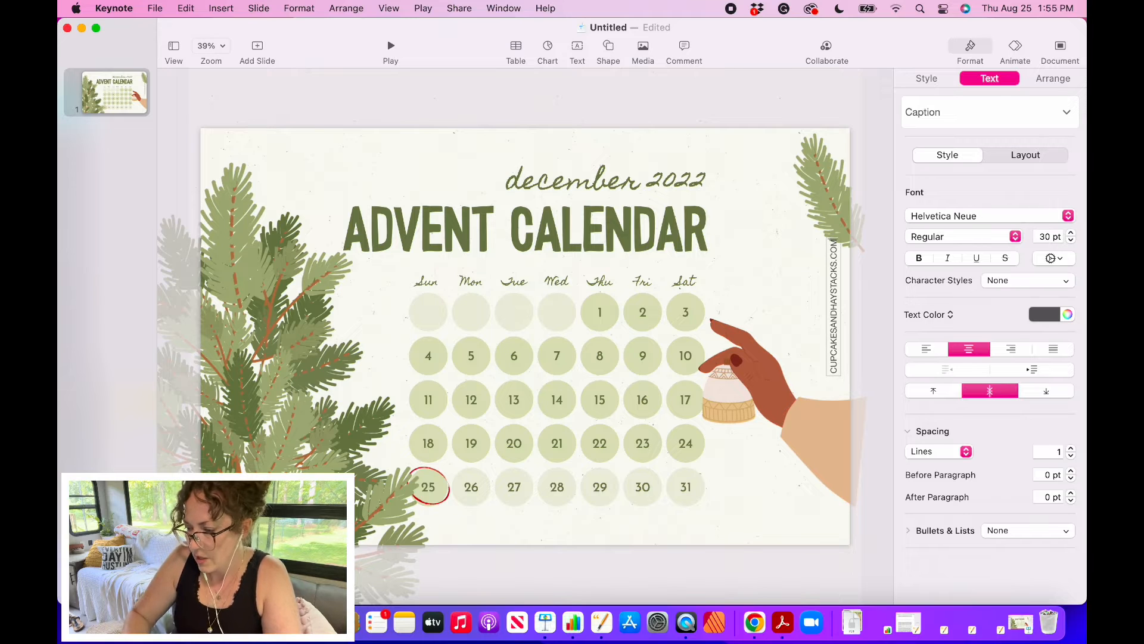
Try to change the web address text's font to Josefin Sans.
{"action": "left_click", "coordinate": [939, 80]}
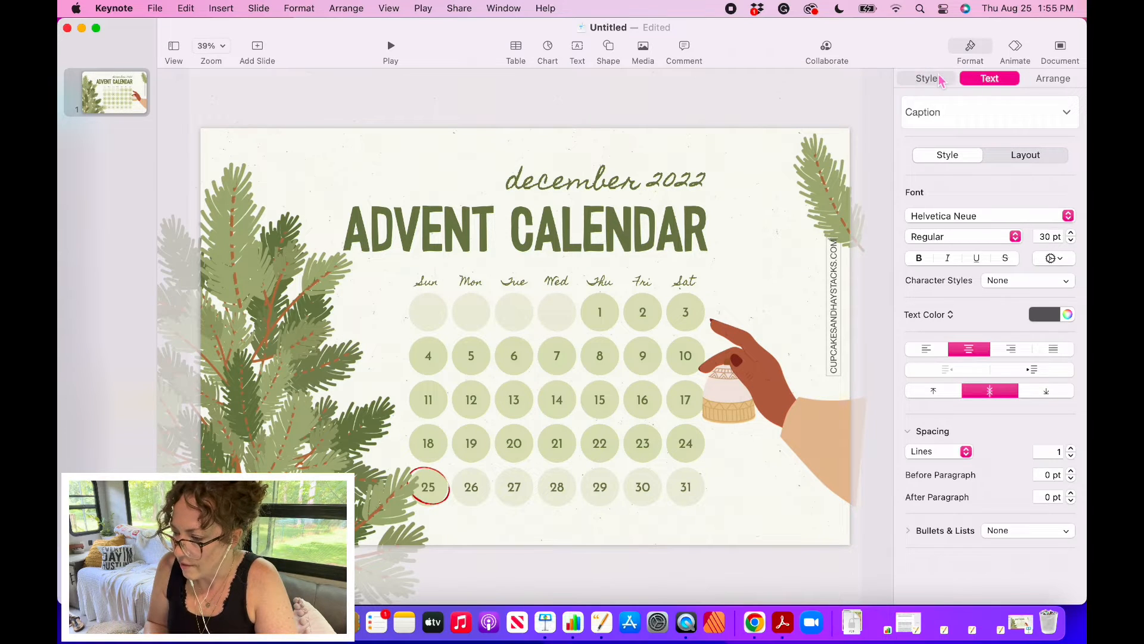
{"action": "left_click", "coordinate": [992, 79]}
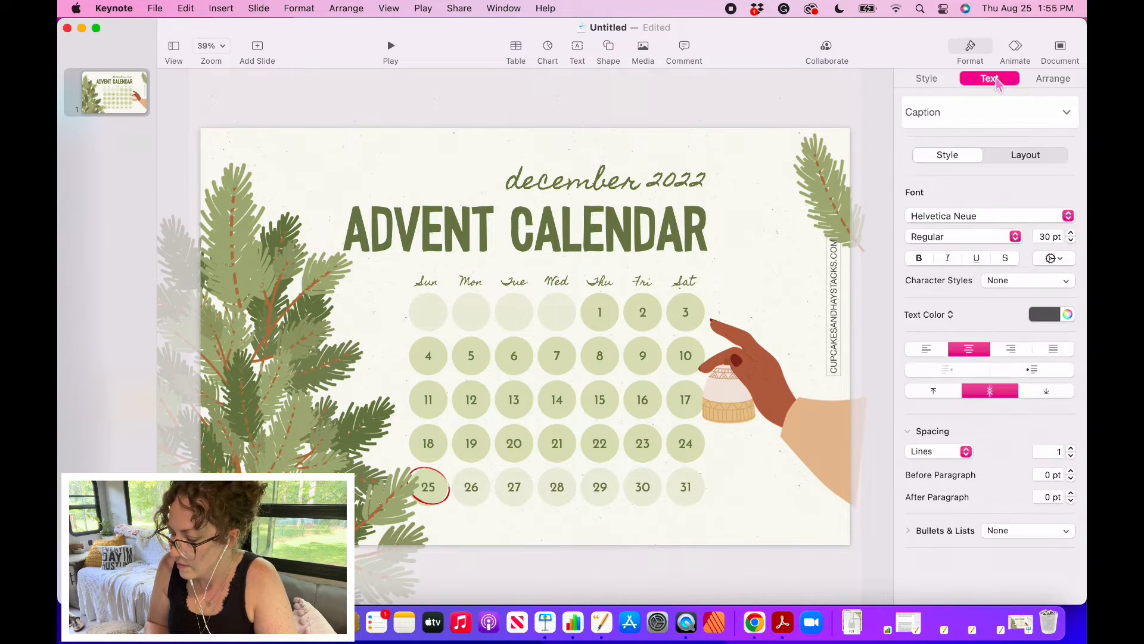
{"action": "left_click", "coordinate": [1068, 217]}
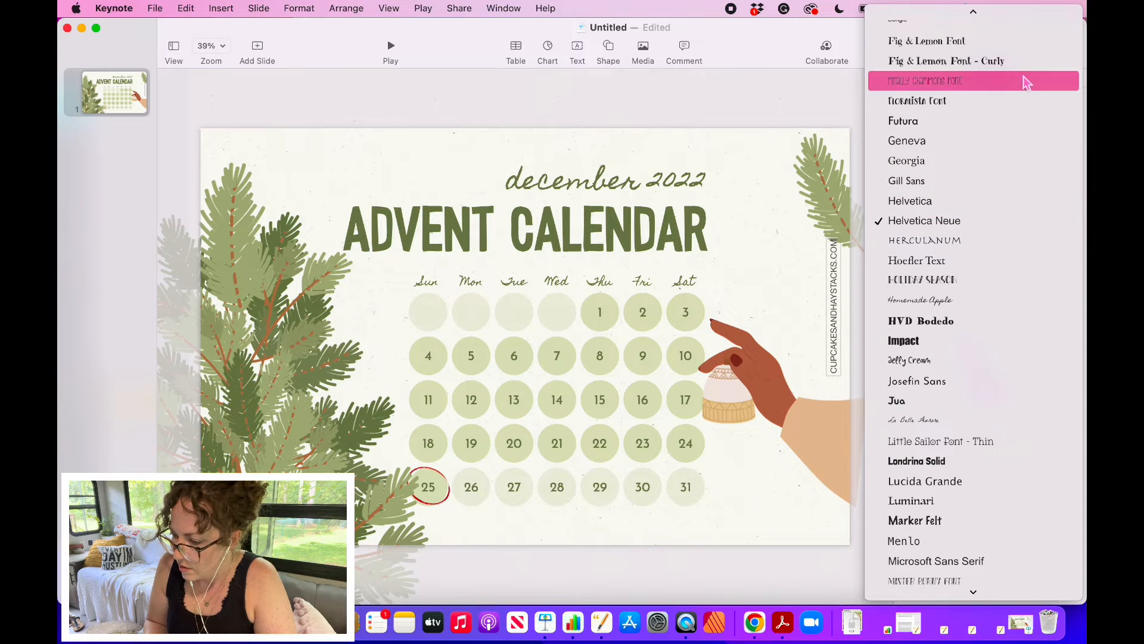
{"action": "scroll", "coordinate": [1022, 77], "scroll_direction": "up", "scroll_amount": 10}
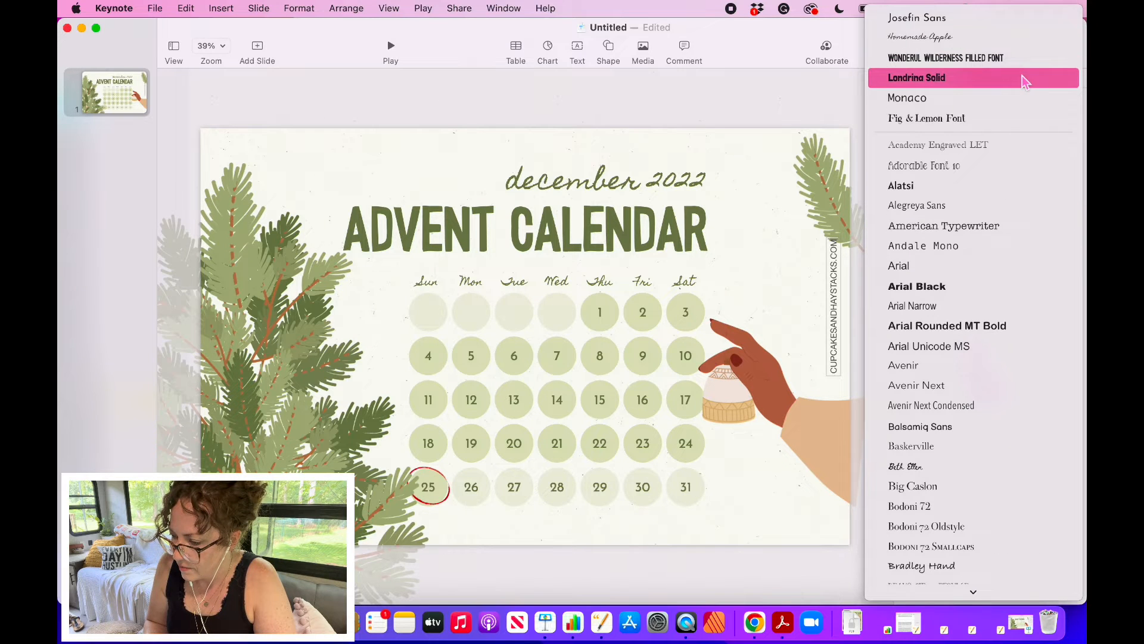
{"action": "left_click", "coordinate": [966, 17]}
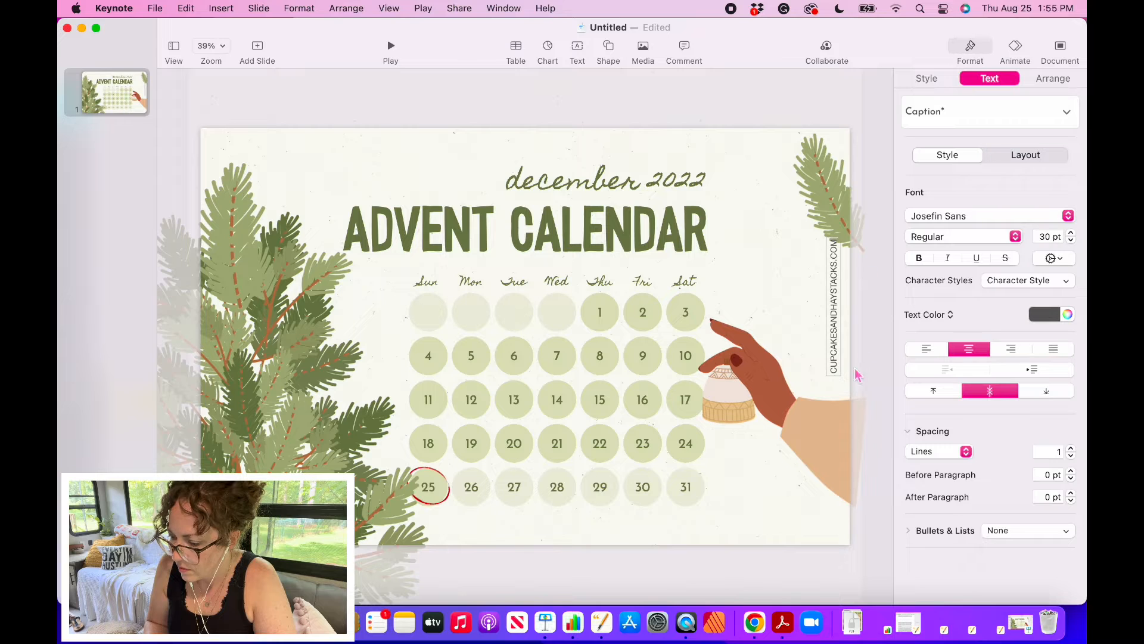
Remove the automatic hyperlink from the vertical web address text.
{"action": "left_click", "coordinate": [873, 371]}
{"action": "left_click", "coordinate": [835, 365]}
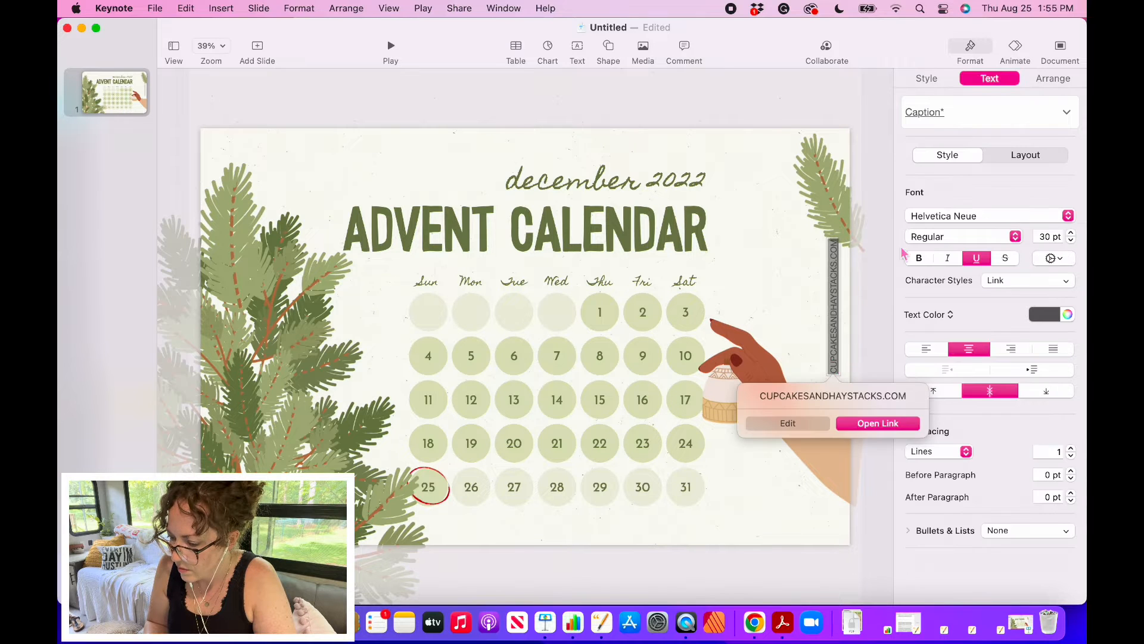
{"action": "left_click", "coordinate": [797, 428]}
{"action": "left_click", "coordinate": [799, 469]}
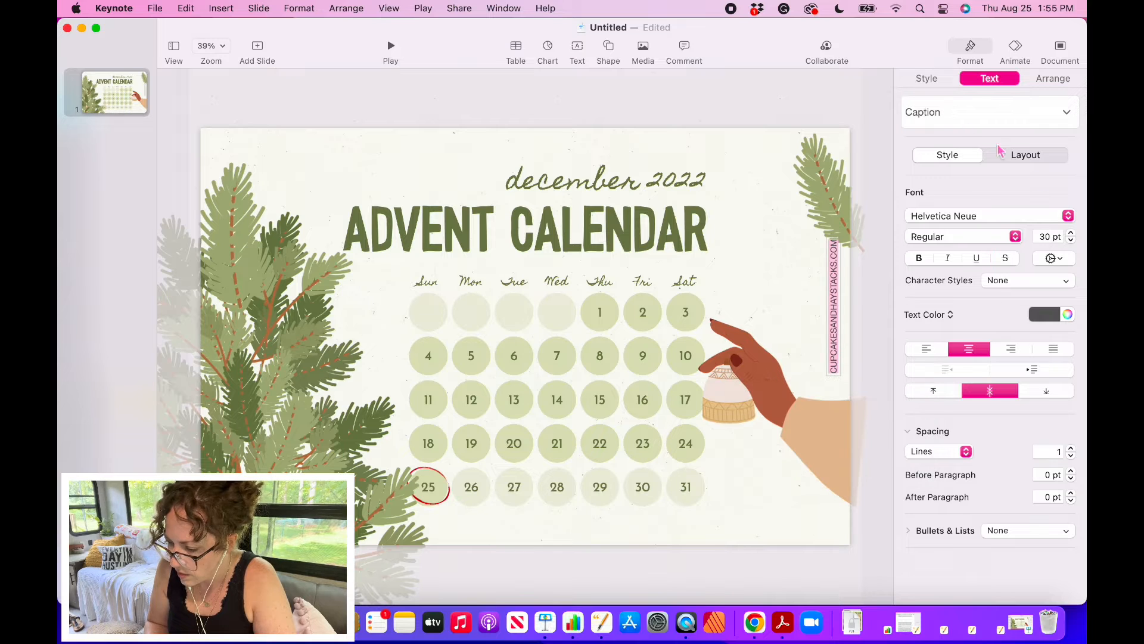
Set the web address text's font to Josefin Sans.
{"action": "left_click", "coordinate": [1067, 216]}
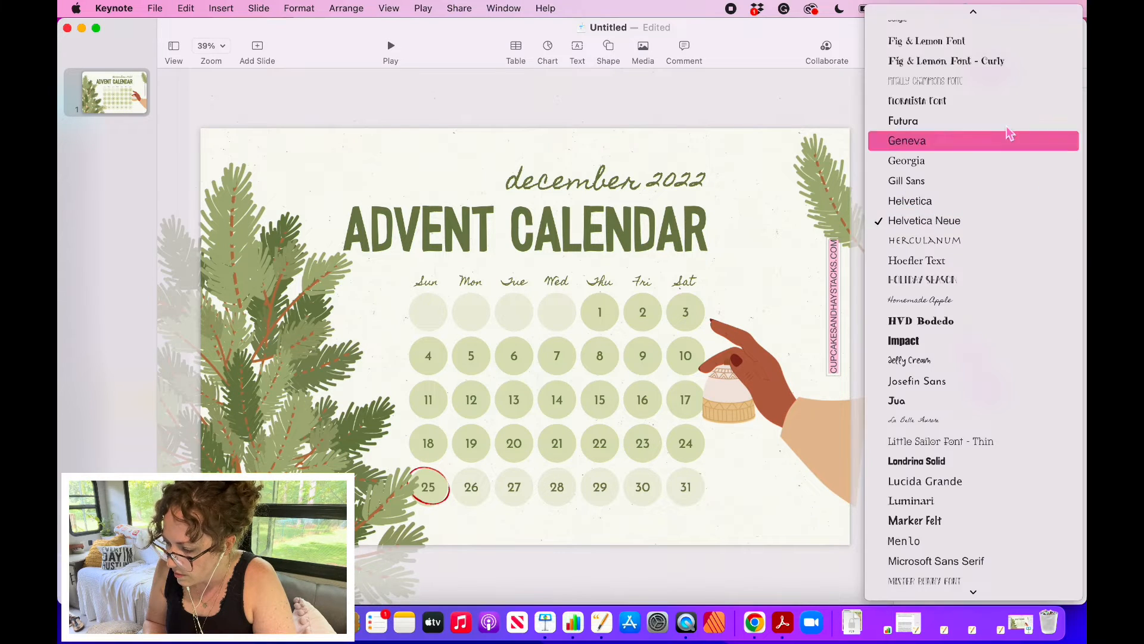
{"action": "scroll", "coordinate": [977, 89], "scroll_direction": "up", "scroll_amount": 15}
{"action": "left_click", "coordinate": [929, 17]}
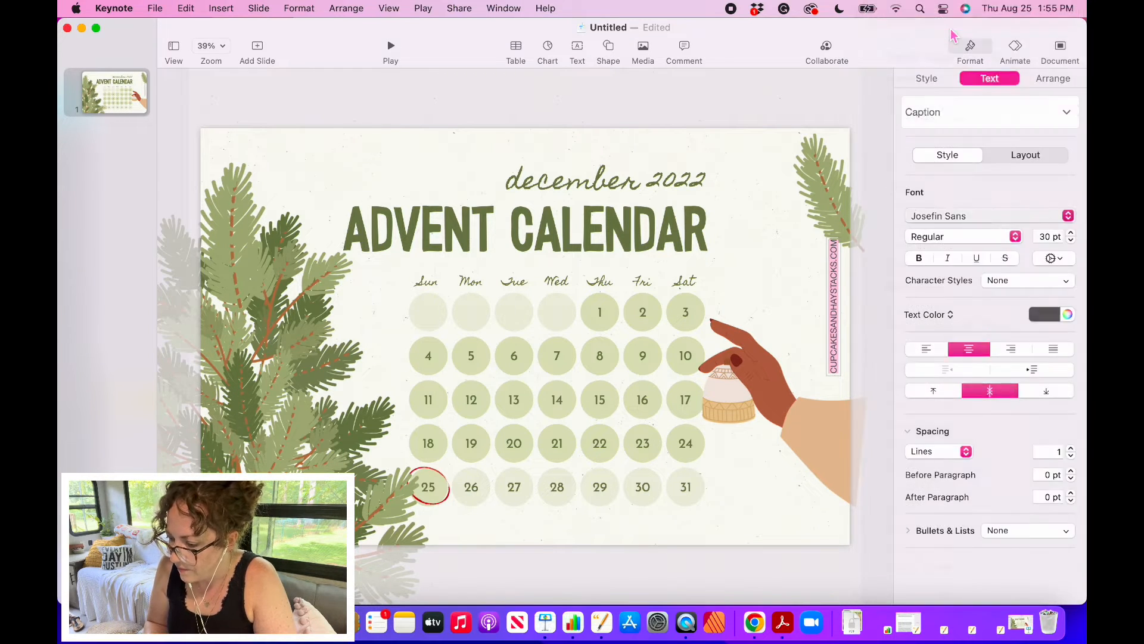
Reduce the web address text's font size to 19 pt.
{"action": "left_click", "coordinate": [1071, 240]}
{"action": "left_click", "coordinate": [1071, 240]}
{"action": "left_click", "coordinate": [1071, 240]}
{"action": "left_click", "coordinate": [1071, 240]}
{"action": "left_click", "coordinate": [1072, 240]}
{"action": "left_click", "coordinate": [1071, 240]}
{"action": "left_click", "coordinate": [1071, 241]}
{"action": "left_click", "coordinate": [1071, 240]}
{"action": "left_click", "coordinate": [1071, 241]}
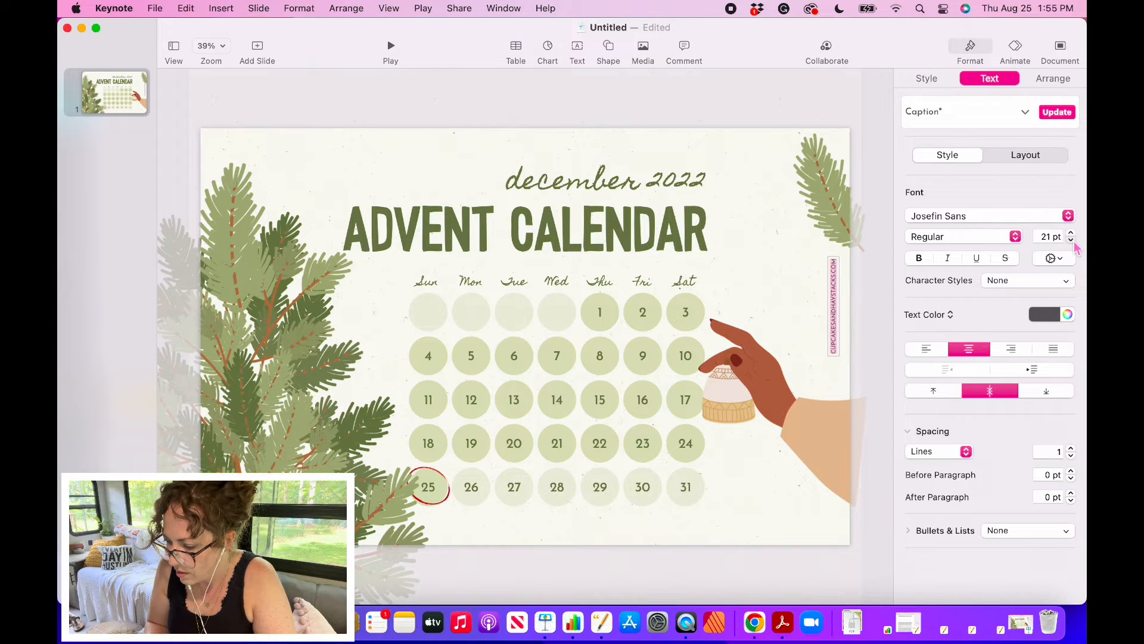
{"action": "left_click", "coordinate": [1071, 240]}
{"action": "left_click", "coordinate": [1071, 241]}
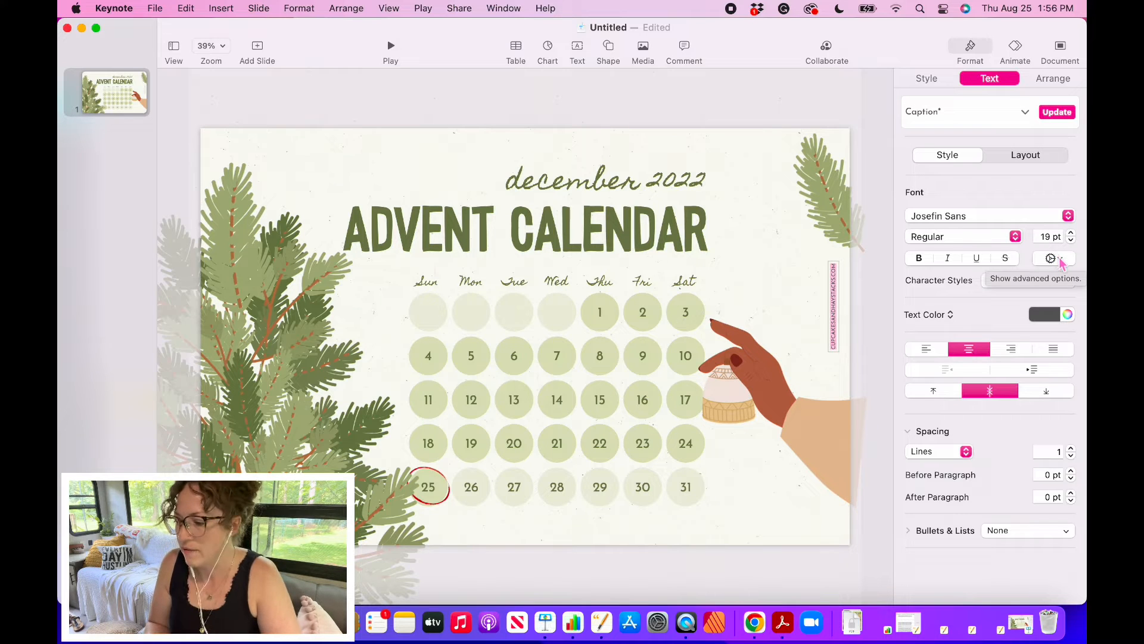
Increase the web address text's character spacing to 22%.
{"action": "left_click", "coordinate": [1063, 262]}
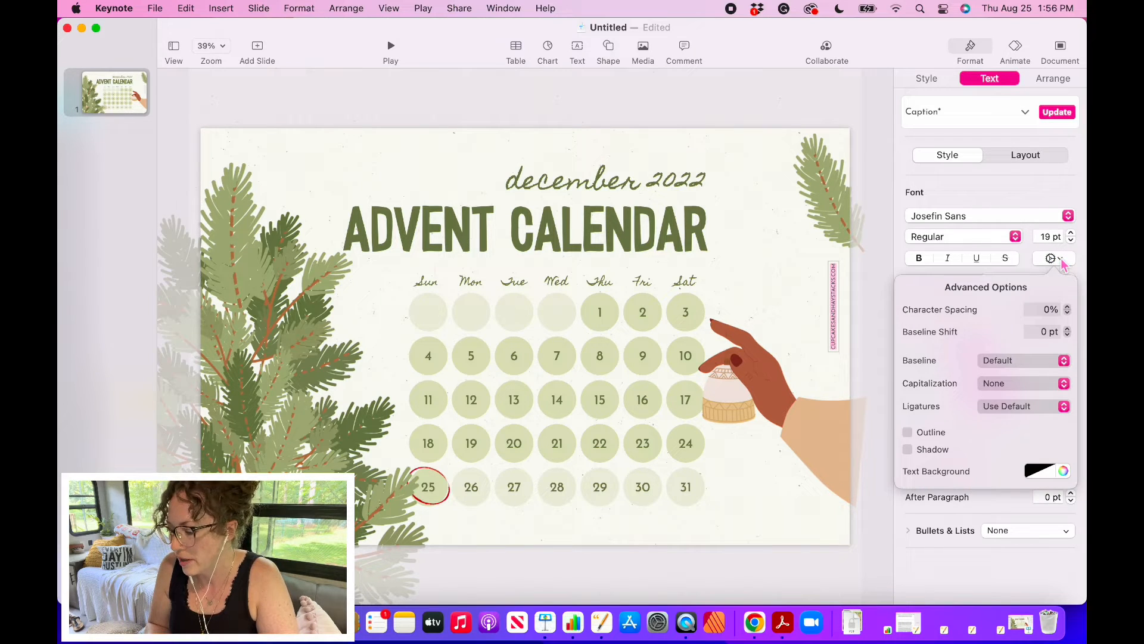
{"action": "left_click", "coordinate": [1068, 307]}
{"action": "left_click", "coordinate": [1068, 307]}
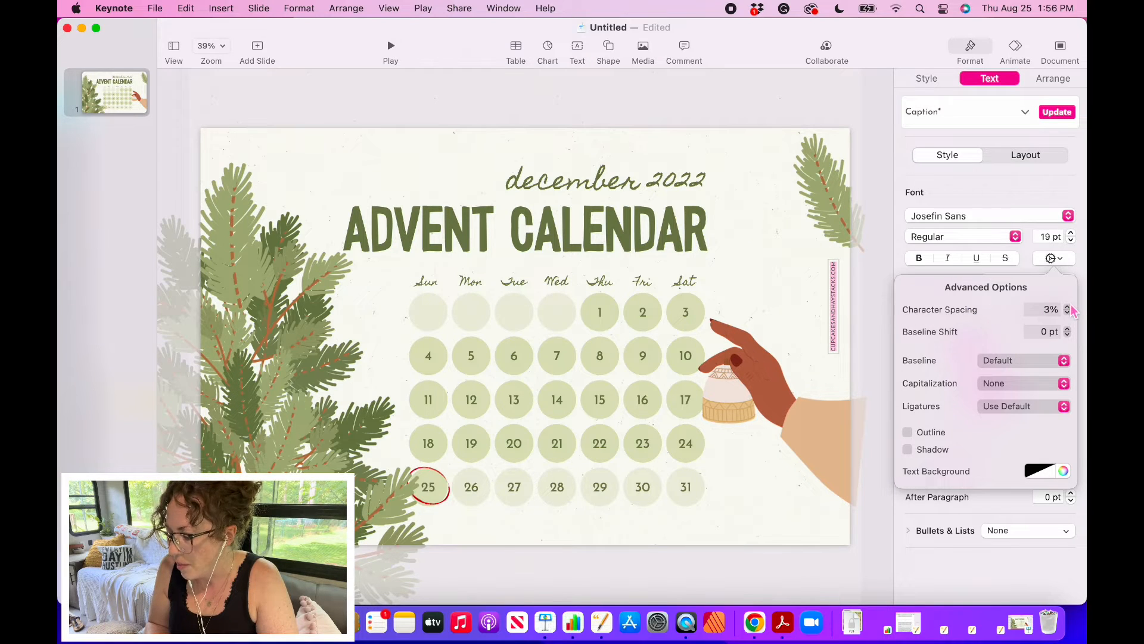
{"action": "left_click", "coordinate": [1068, 307]}
{"action": "left_click", "coordinate": [1068, 307]}
{"action": "left_click", "coordinate": [1068, 307]}
{"action": "left_click", "coordinate": [1068, 307]}
{"action": "left_click", "coordinate": [1068, 307]}
{"action": "left_click", "coordinate": [1068, 307]}
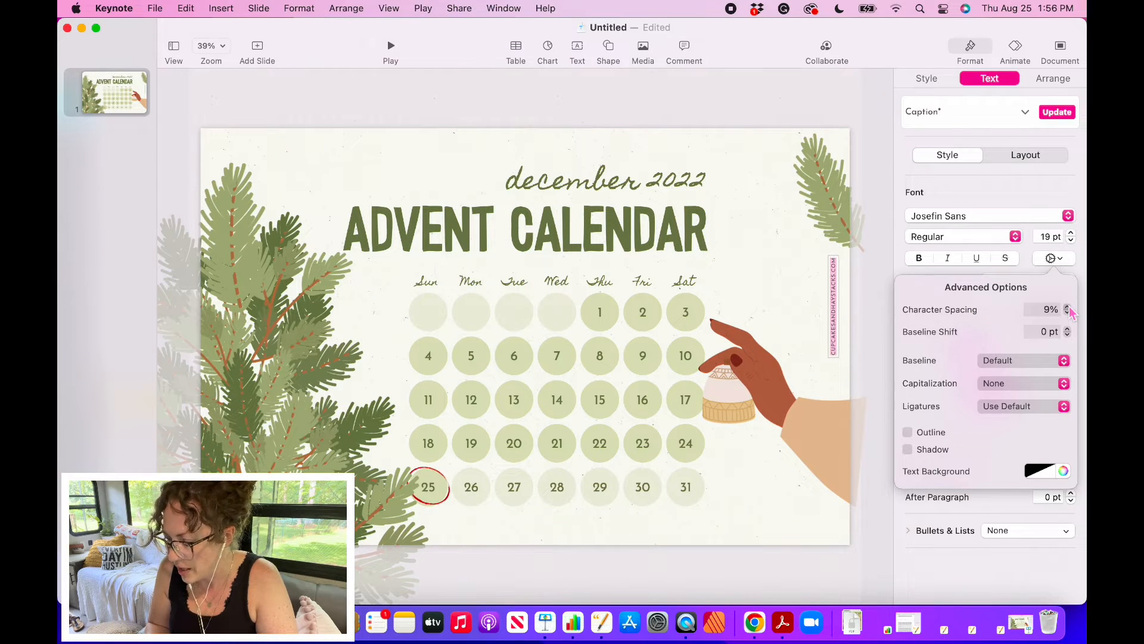
{"action": "left_click", "coordinate": [1068, 306]}
{"action": "left_click", "coordinate": [1068, 307]}
{"action": "left_click", "coordinate": [1068, 307]}
{"action": "left_click", "coordinate": [1068, 307]}
{"action": "left_click", "coordinate": [1068, 307]}
{"action": "left_click", "coordinate": [1068, 307]}
{"action": "left_click", "coordinate": [1068, 307]}
{"action": "left_click", "coordinate": [1068, 307]}
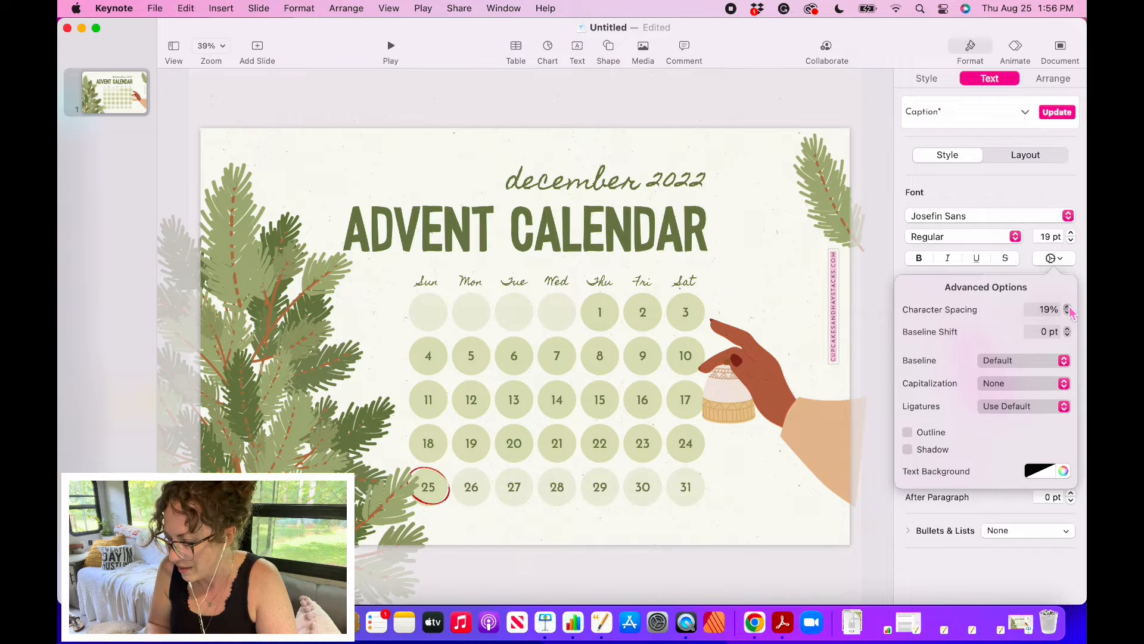
{"action": "left_click", "coordinate": [1068, 307]}
{"action": "left_click", "coordinate": [1068, 307]}
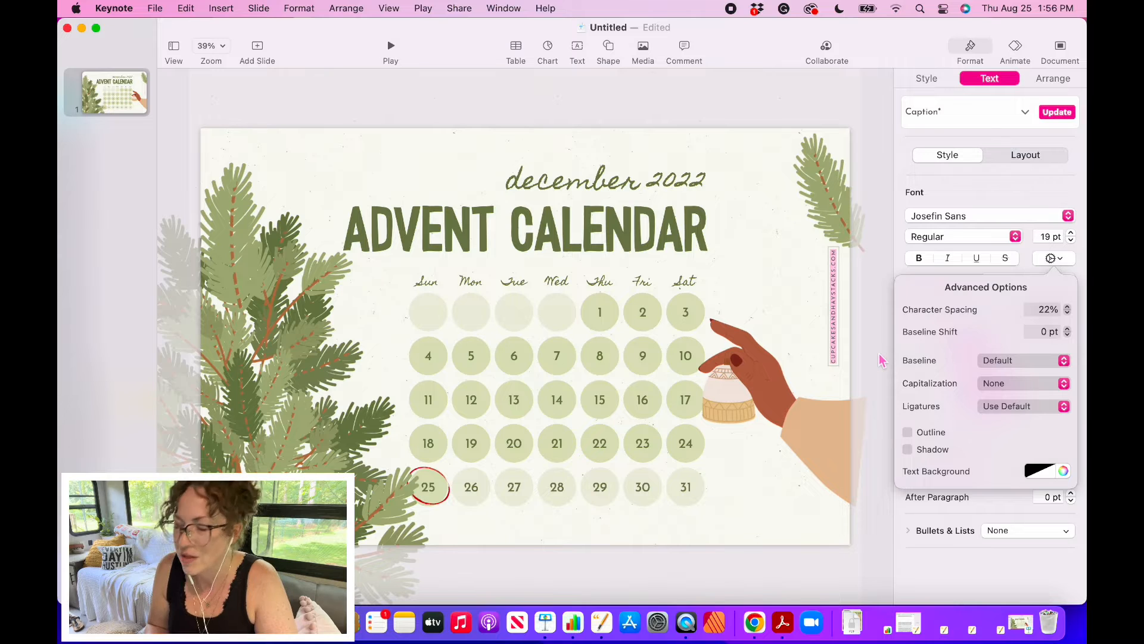
Move the vertical web address text slightly lower and closer to the slide's right edge.
{"action": "left_click", "coordinate": [846, 346]}
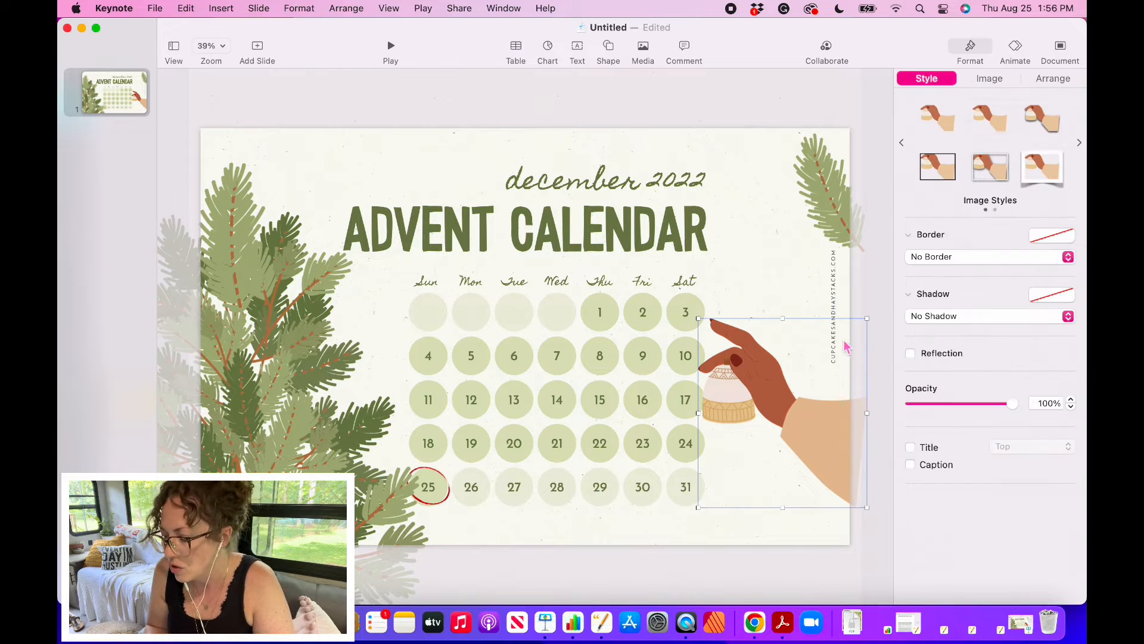
{"action": "left_click", "coordinate": [834, 300]}
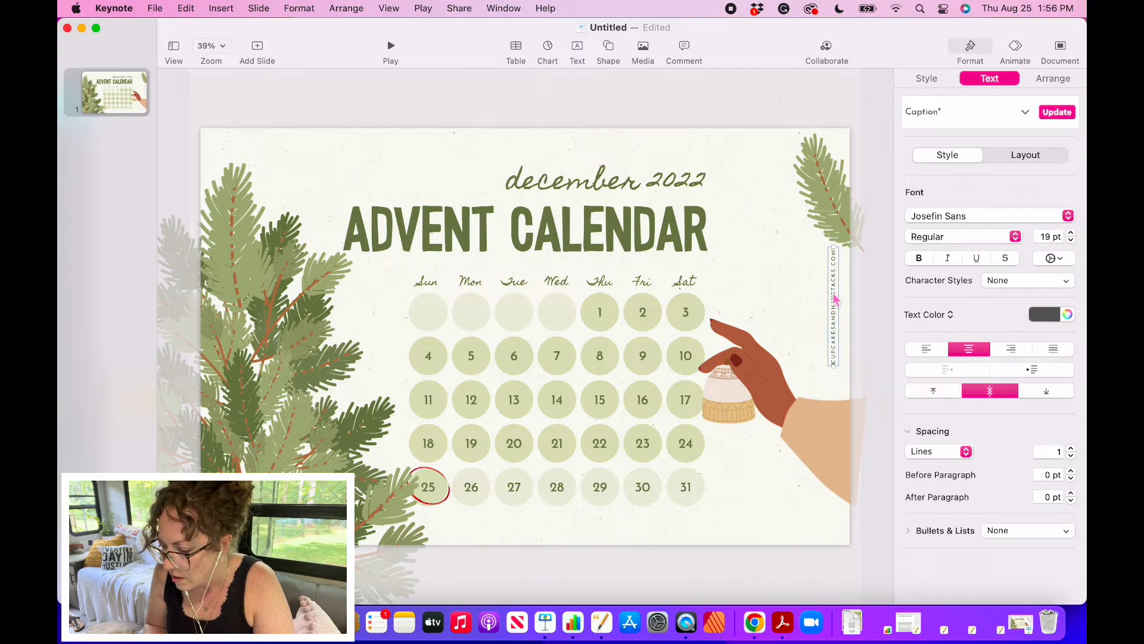
{"action": "left_click_drag", "start_coordinate": [834, 300], "coordinate": [839, 316]}
Recolor the web address text with the saved pale green, hex DCDEC2, and close the color picker.
{"action": "left_click", "coordinate": [1068, 314]}
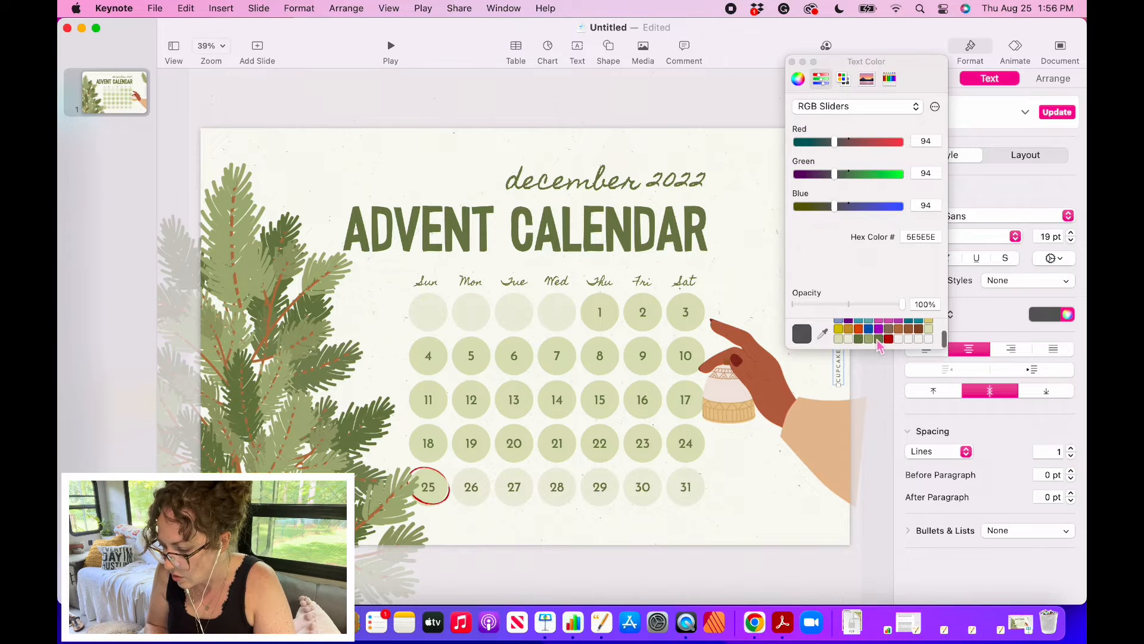
{"action": "left_click", "coordinate": [838, 341]}
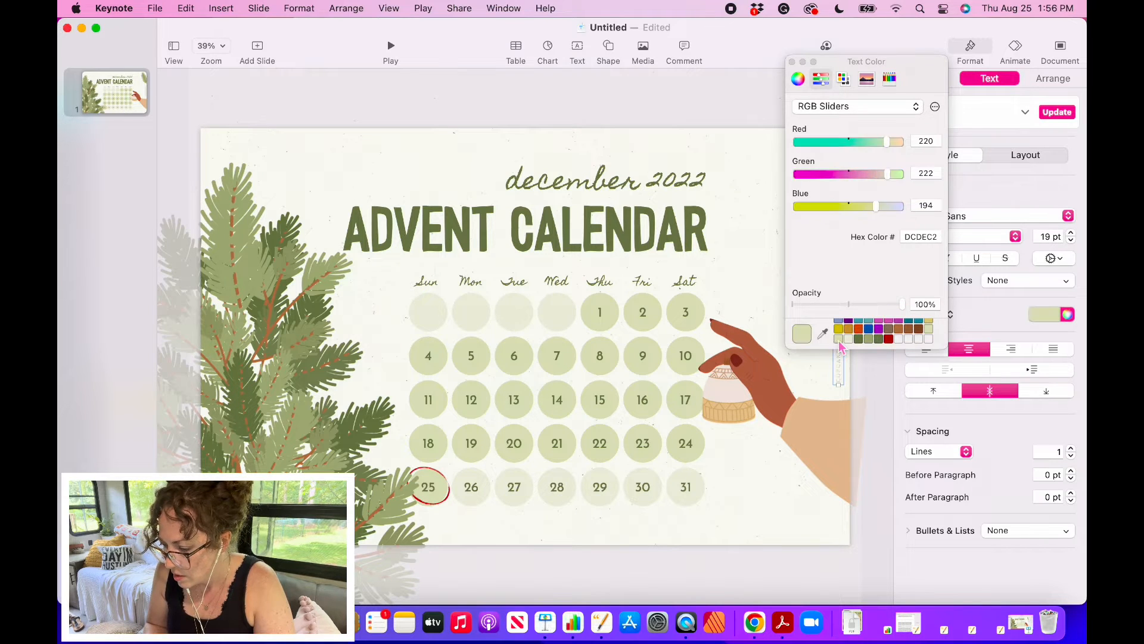
{"action": "left_click", "coordinate": [891, 447]}
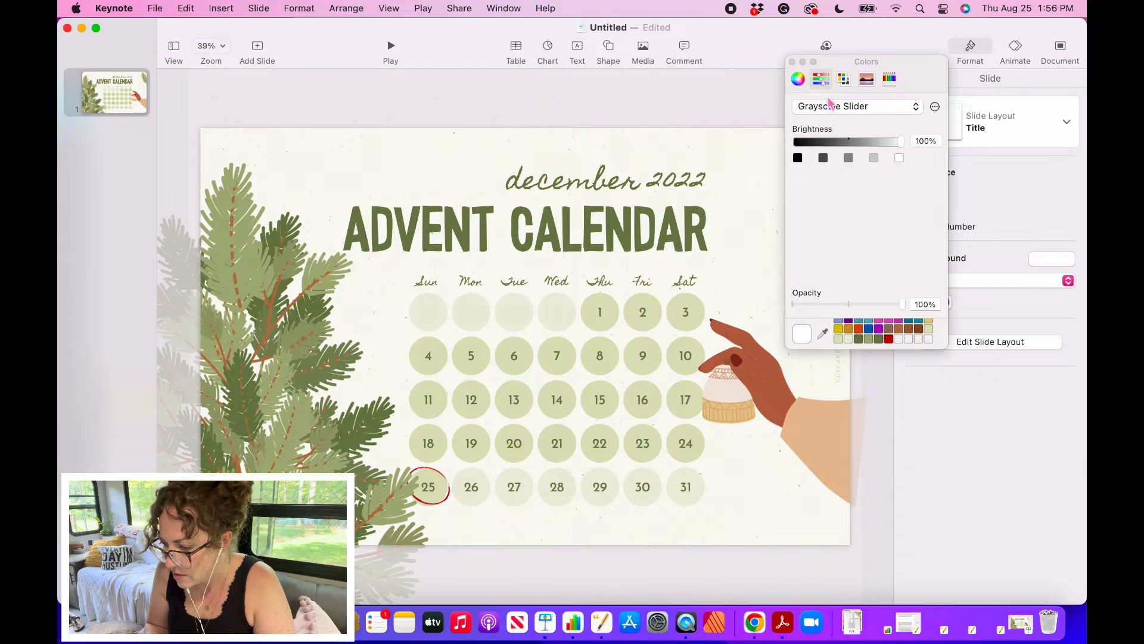
{"action": "left_click", "coordinate": [792, 61]}
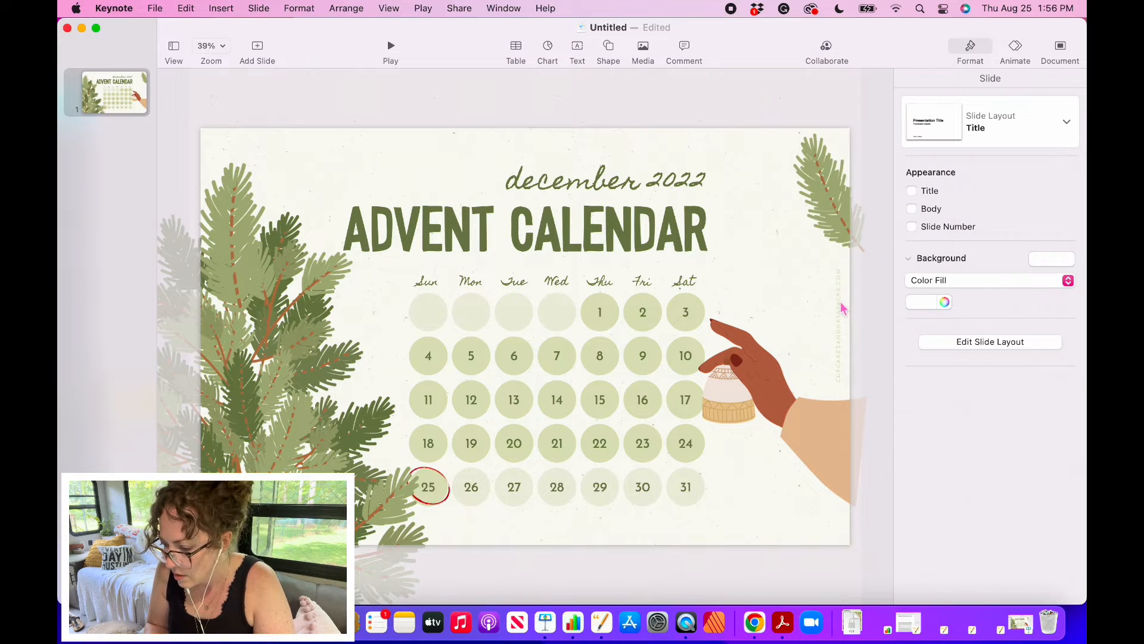
{"action": "left_click", "coordinate": [841, 308]}
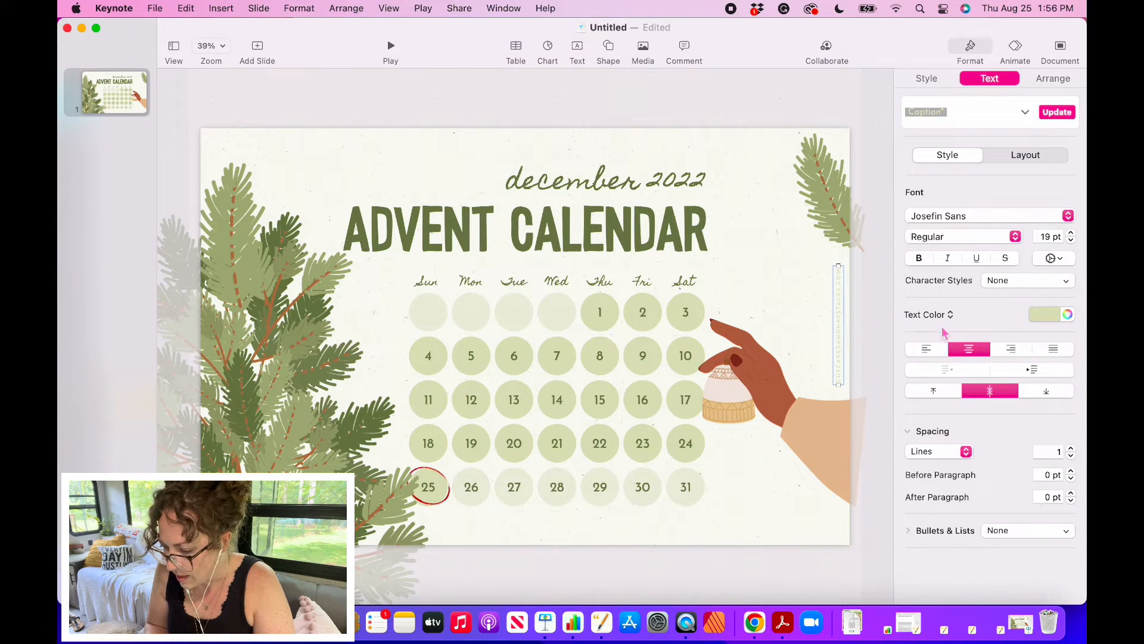
{"action": "left_click", "coordinate": [751, 106]}
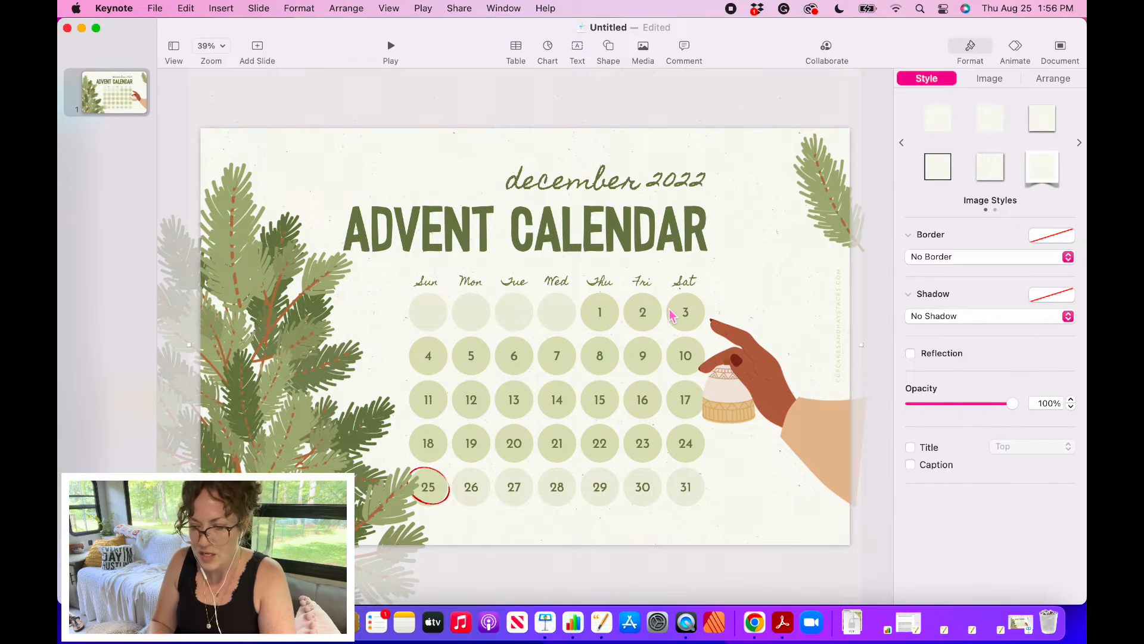
{"action": "scroll", "coordinate": [672, 316], "scroll_direction": "up", "scroll_amount": 3}
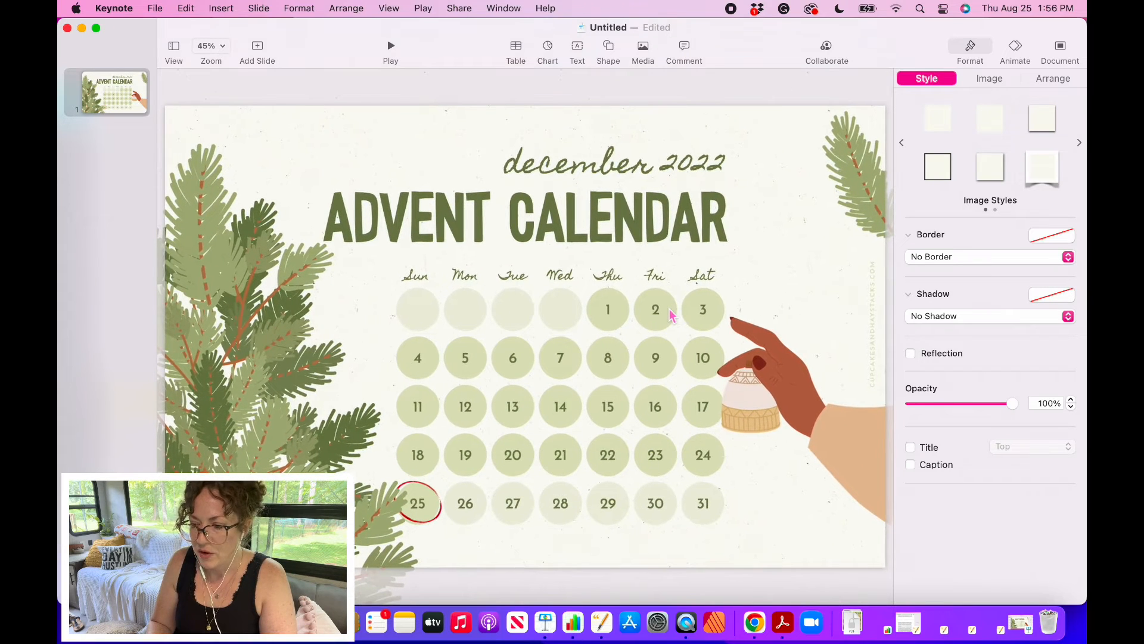
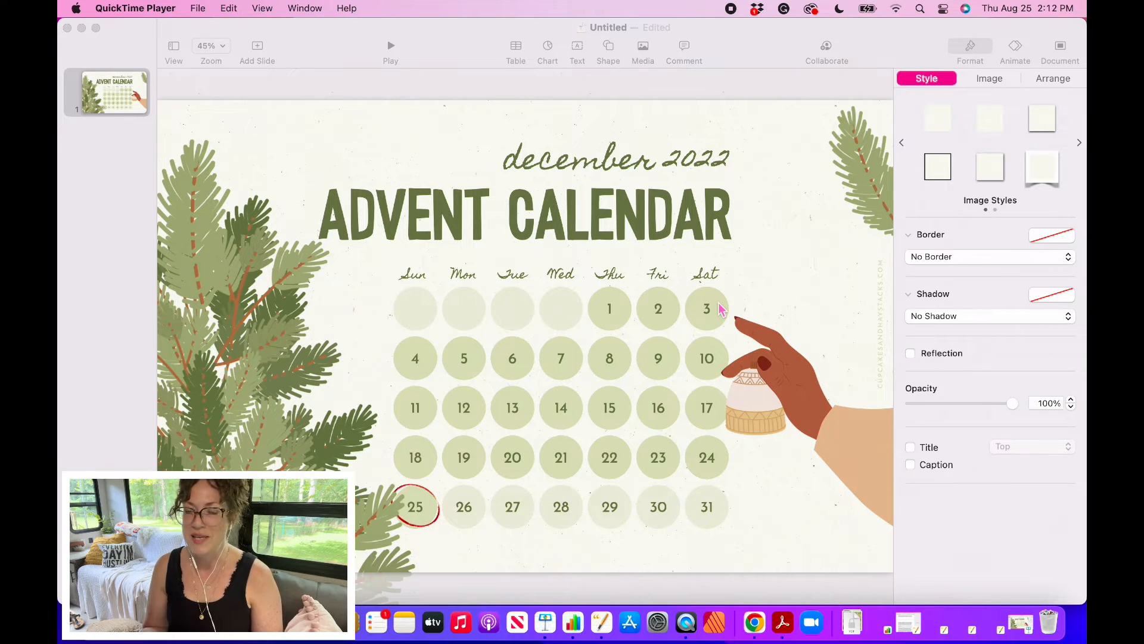
Insert a basic circle shape and place it over the day 1 circle, sized to cover it.
{"action": "left_click", "coordinate": [786, 97]}
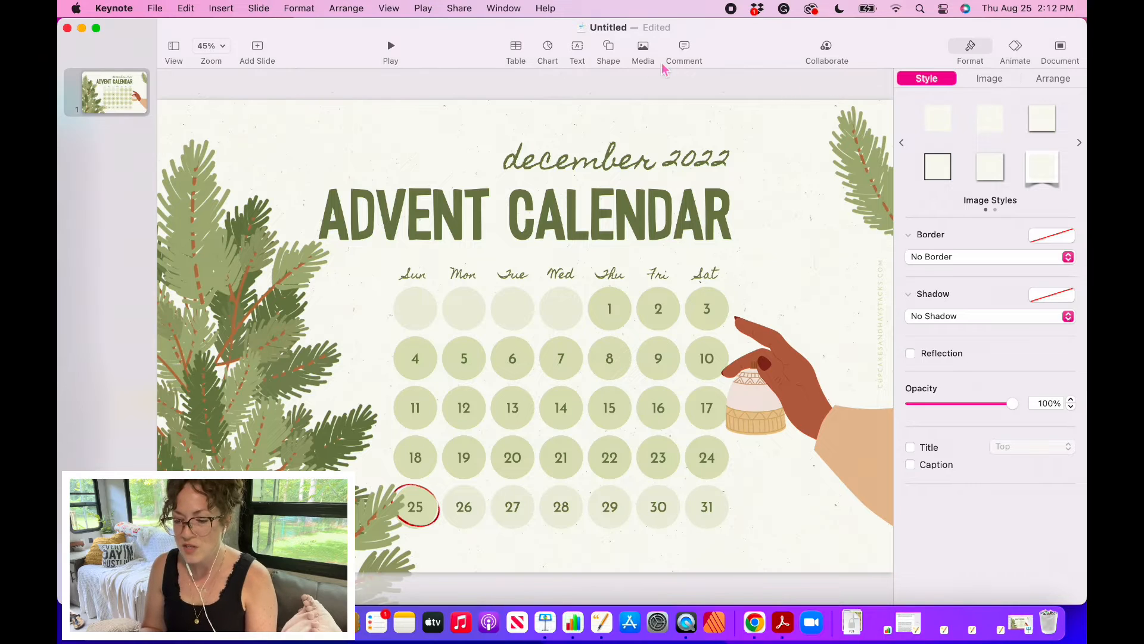
{"action": "left_click", "coordinate": [609, 48]}
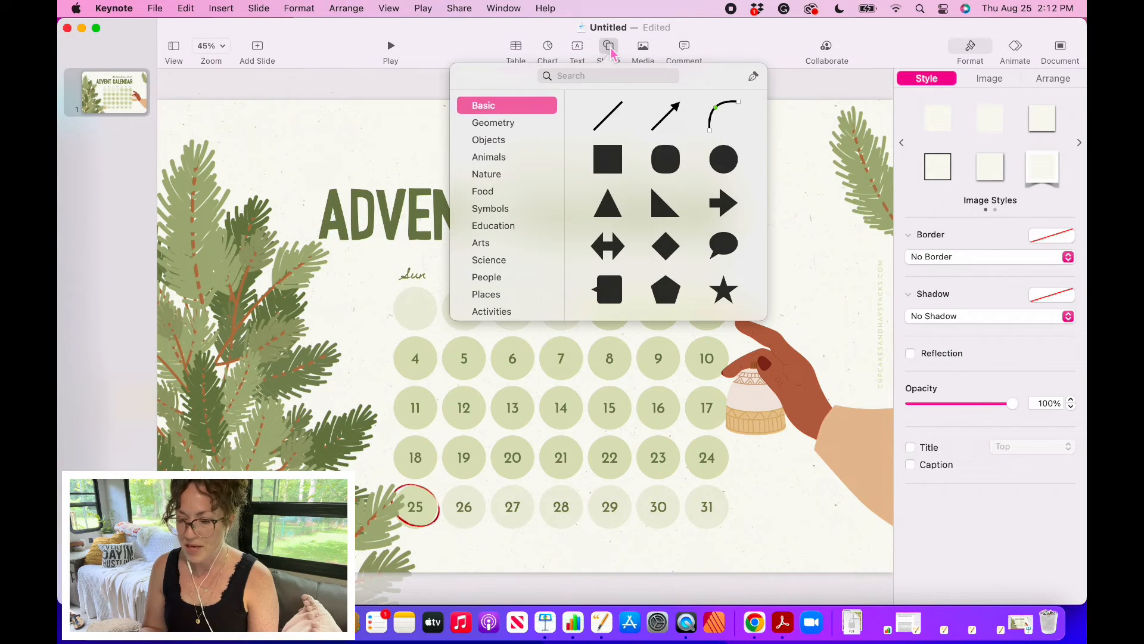
{"action": "left_click", "coordinate": [729, 165]}
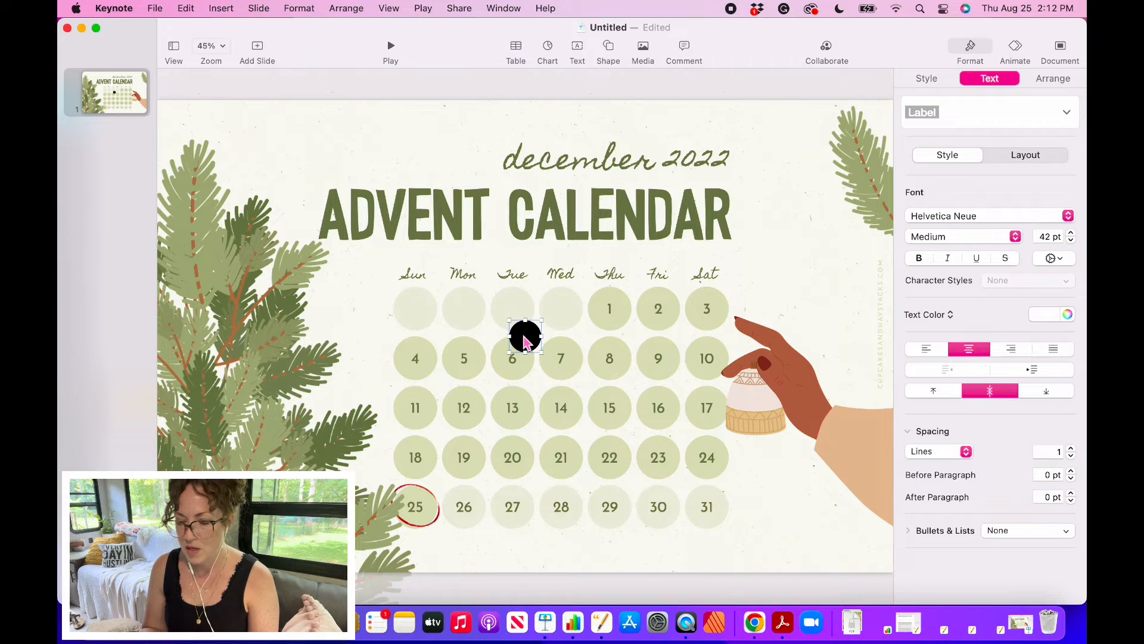
{"action": "left_click_drag", "start_coordinate": [525, 342], "coordinate": [618, 321]}
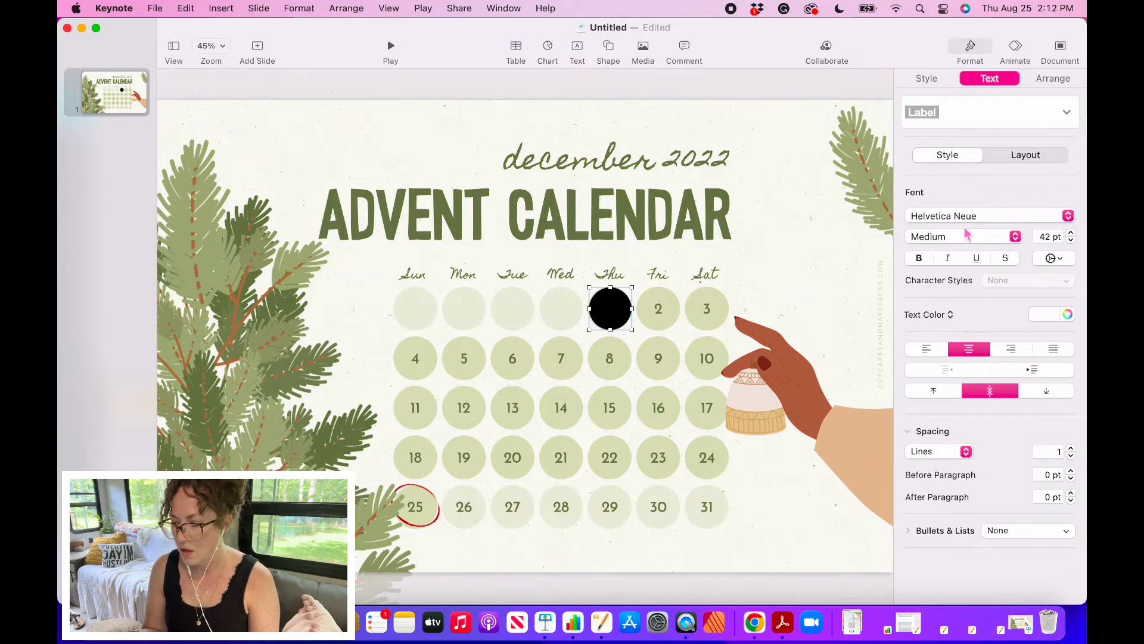
Set the new circle over day 1 to No Fill so the date shows through.
{"action": "left_click", "coordinate": [930, 80]}
{"action": "left_click", "coordinate": [1068, 257]}
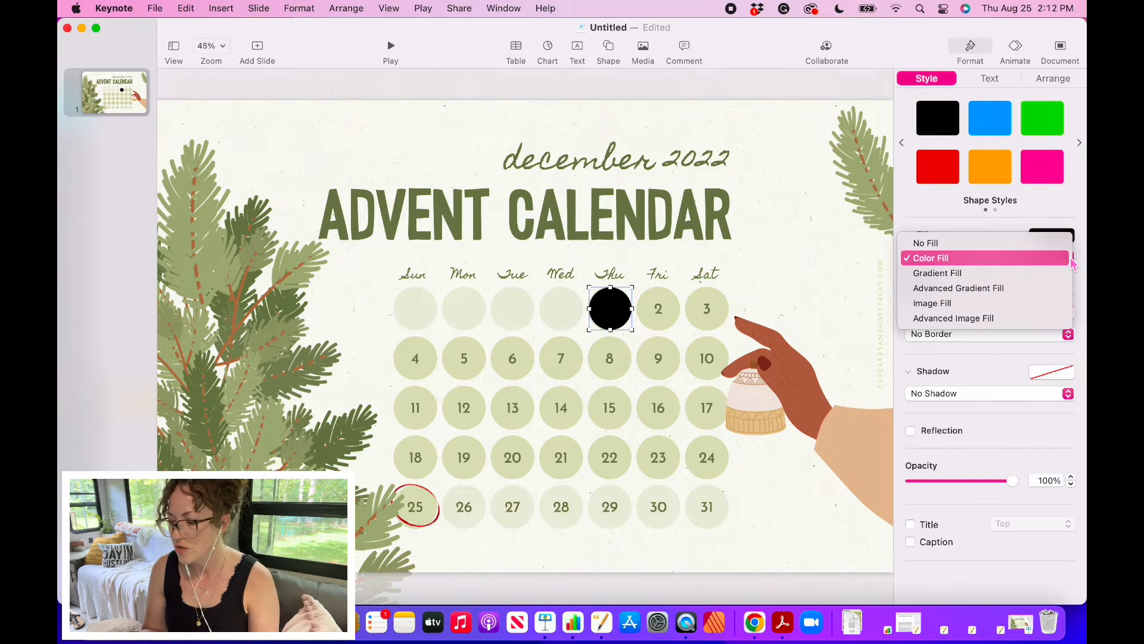
{"action": "left_click", "coordinate": [1045, 241]}
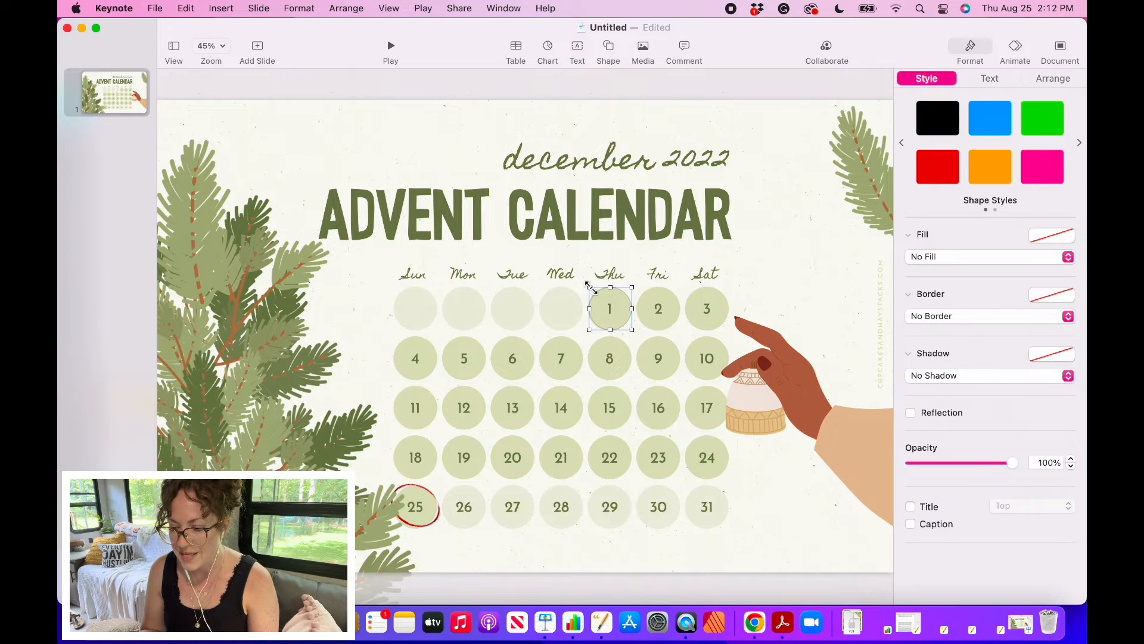
{"action": "scroll", "coordinate": [612, 322], "scroll_direction": "up", "scroll_amount": 5}
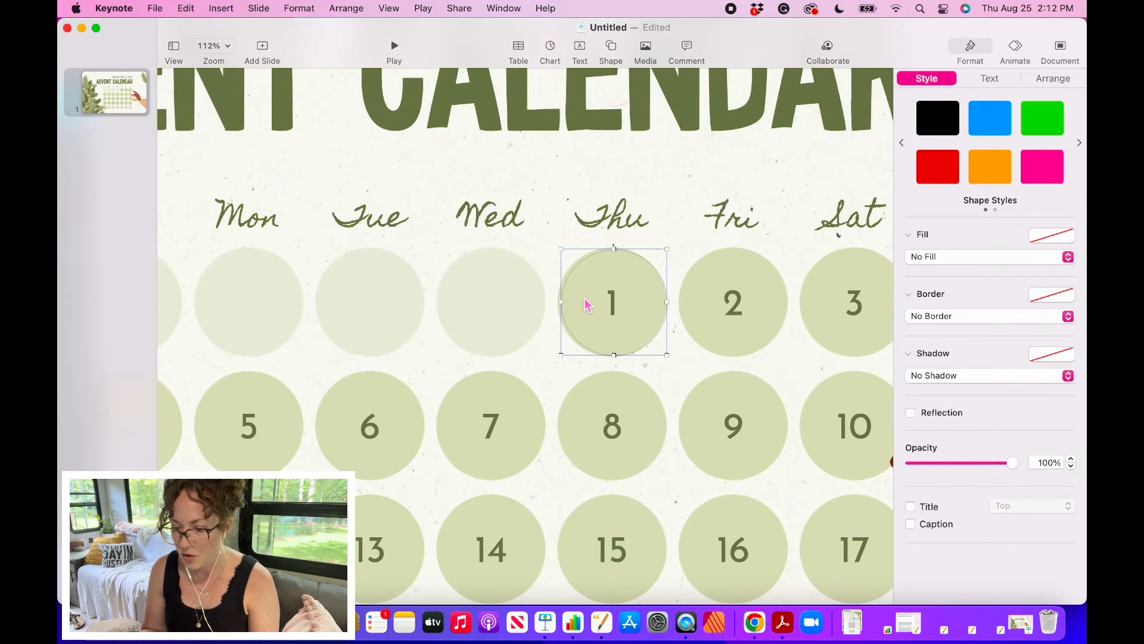
Shift and slightly enlarge the transparent circle so it covers the day 1 circle exactly.
{"action": "left_click_drag", "start_coordinate": [587, 305], "coordinate": [583, 297]}
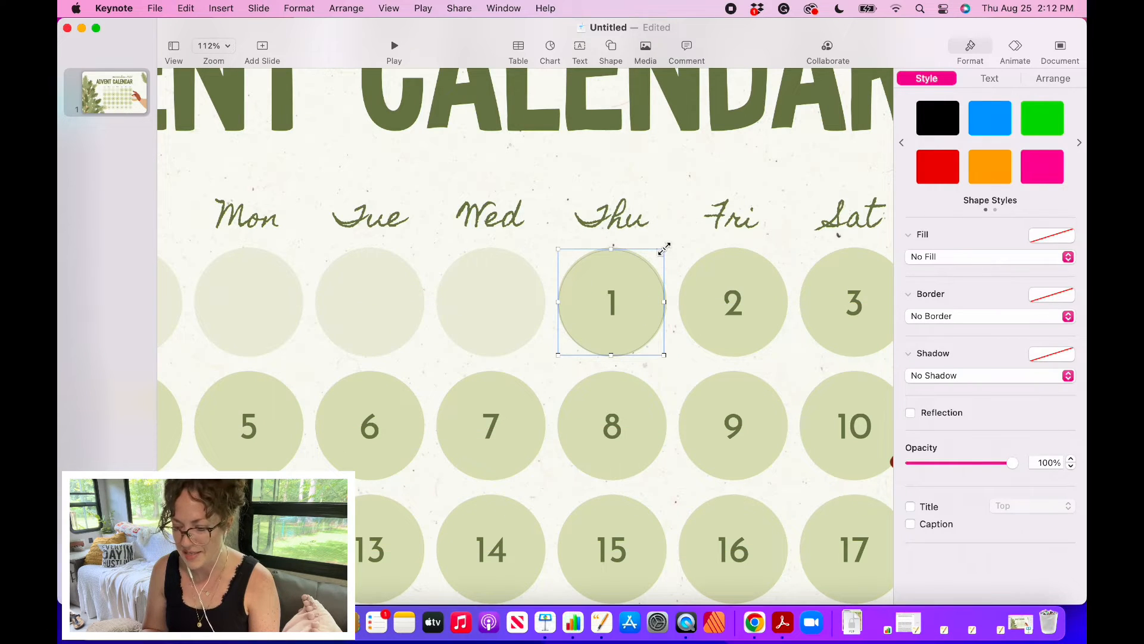
{"action": "left_click_drag", "start_coordinate": [666, 249], "coordinate": [666, 246]}
{"action": "left_click_drag", "start_coordinate": [643, 283], "coordinate": [643, 291]}
{"action": "key", "text": "super+shift+0"}
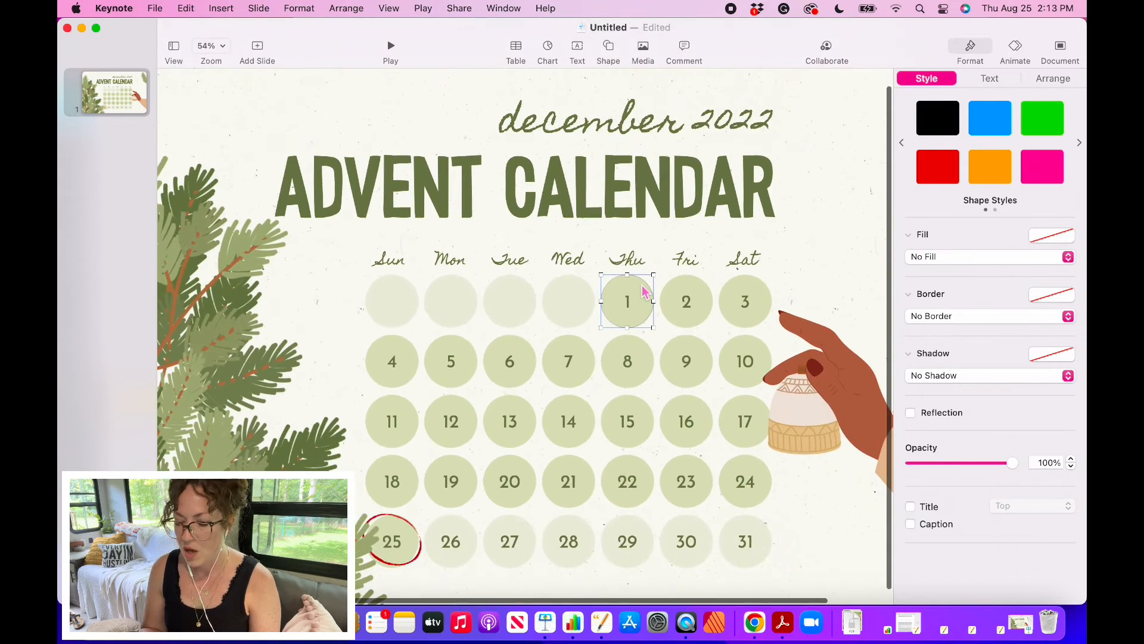
Add a webpage link to the transparent circle over day 1, leaving the link address blank.
{"action": "right_click", "coordinate": [644, 290]}
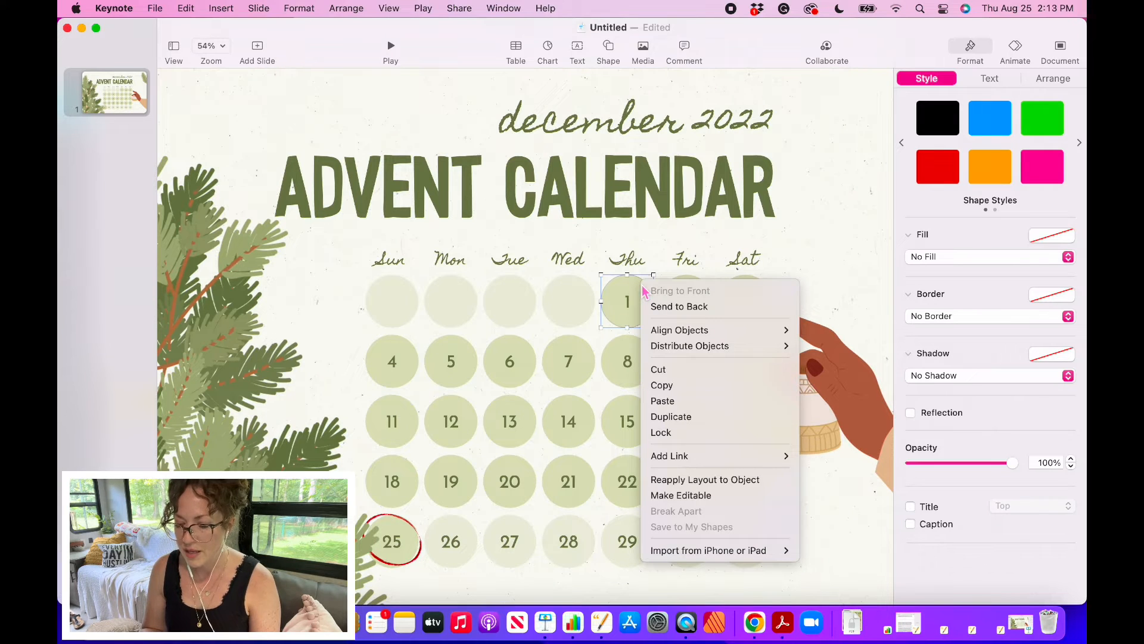
{"action": "mouse_move", "coordinate": [673, 465]}
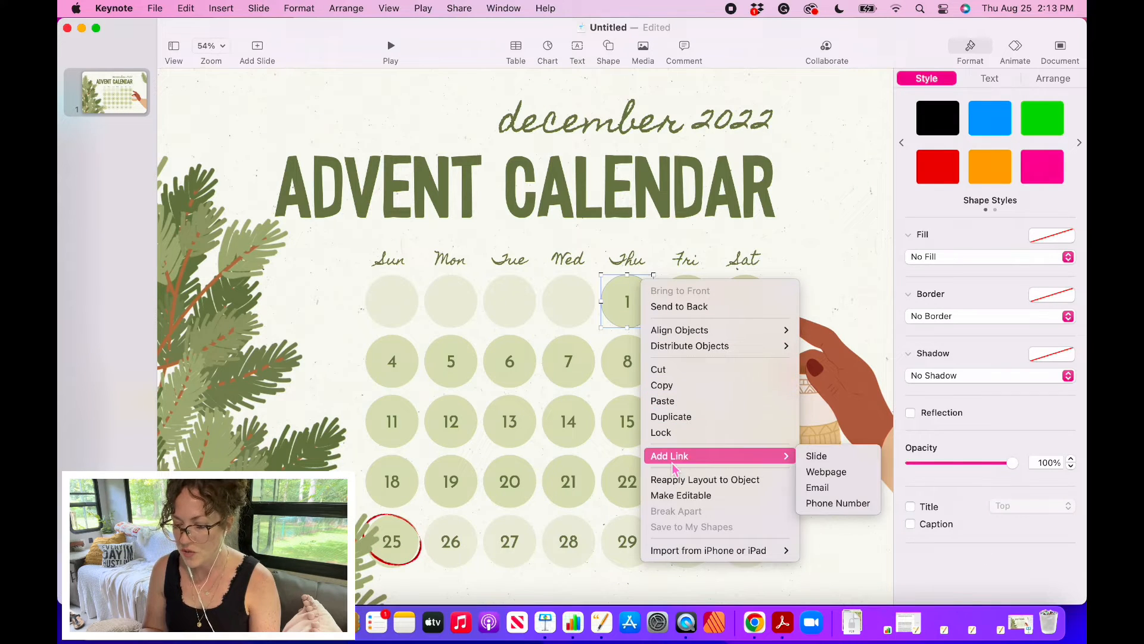
{"action": "left_click", "coordinate": [824, 477]}
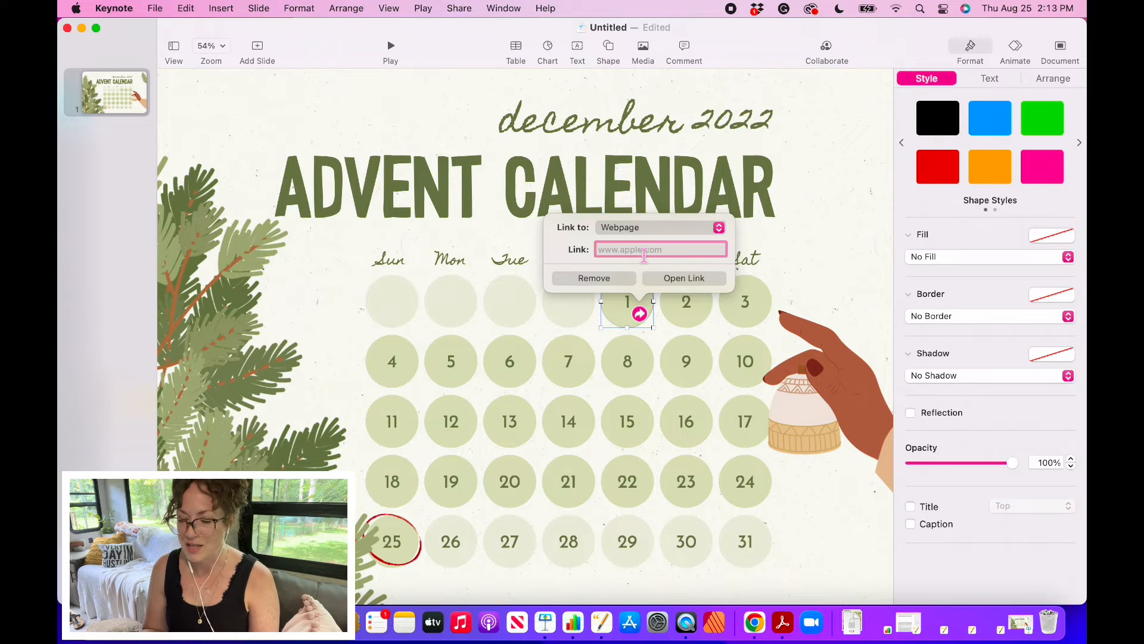
{"action": "left_click", "coordinate": [820, 260]}
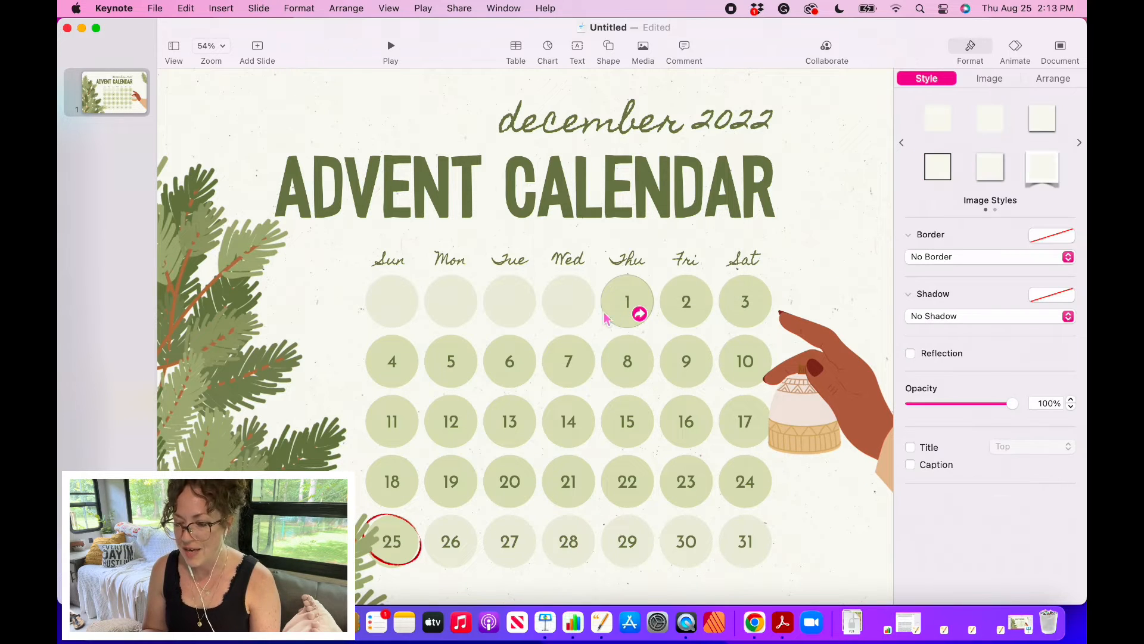
Delete the linked transparent circle over day 1.
{"action": "left_click", "coordinate": [677, 296]}
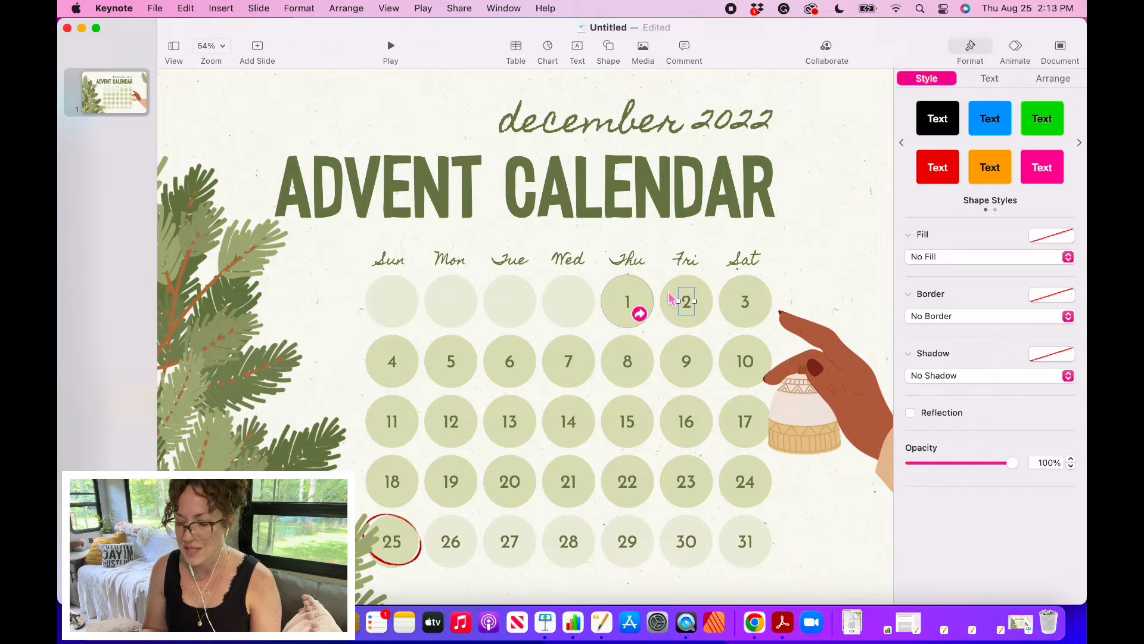
{"action": "scroll", "coordinate": [542, 486], "scroll_direction": "down", "scroll_amount": 2}
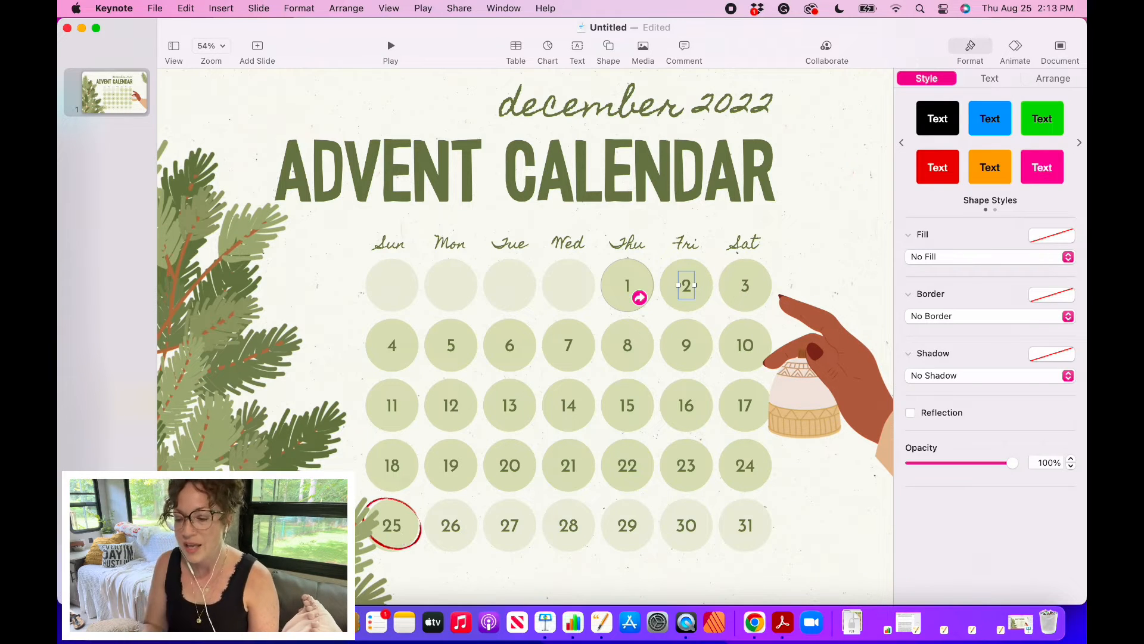
{"action": "left_click", "coordinate": [613, 293]}
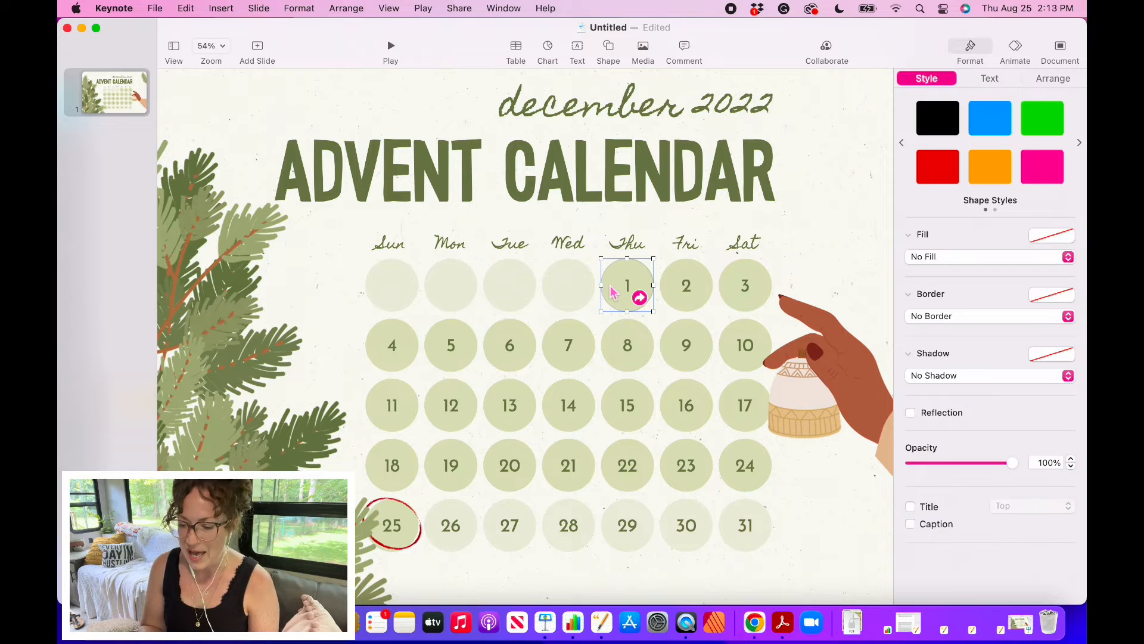
{"action": "key", "text": "Escape"}
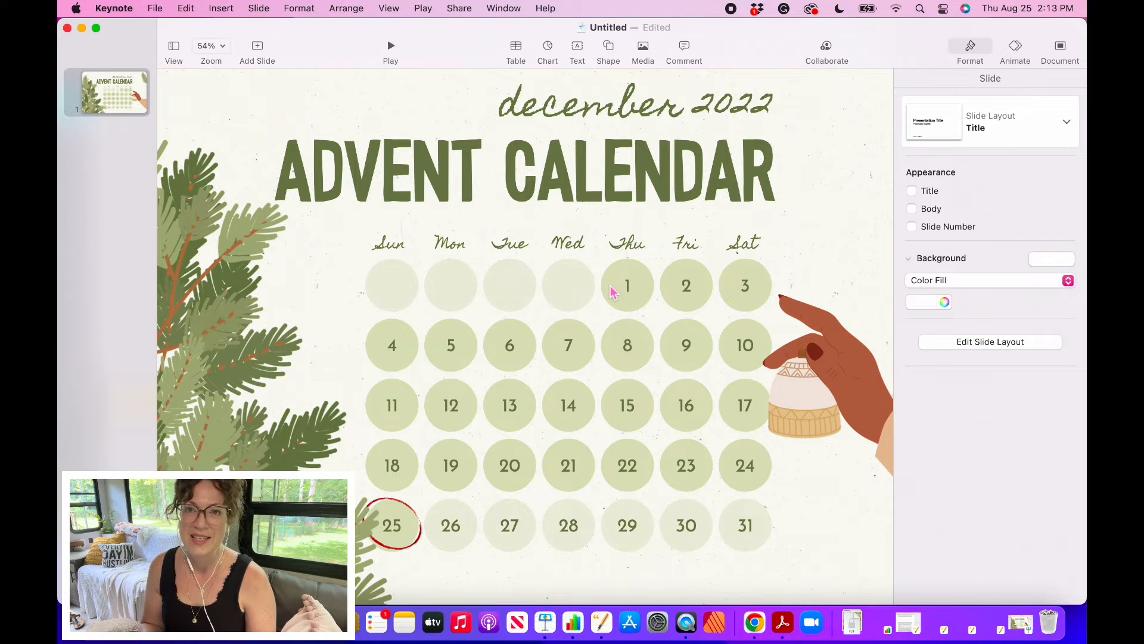
Duplicate the calendar slide and lock the textured paper background on the copy.
{"action": "scroll", "coordinate": [612, 292], "scroll_direction": "down", "scroll_amount": 5}
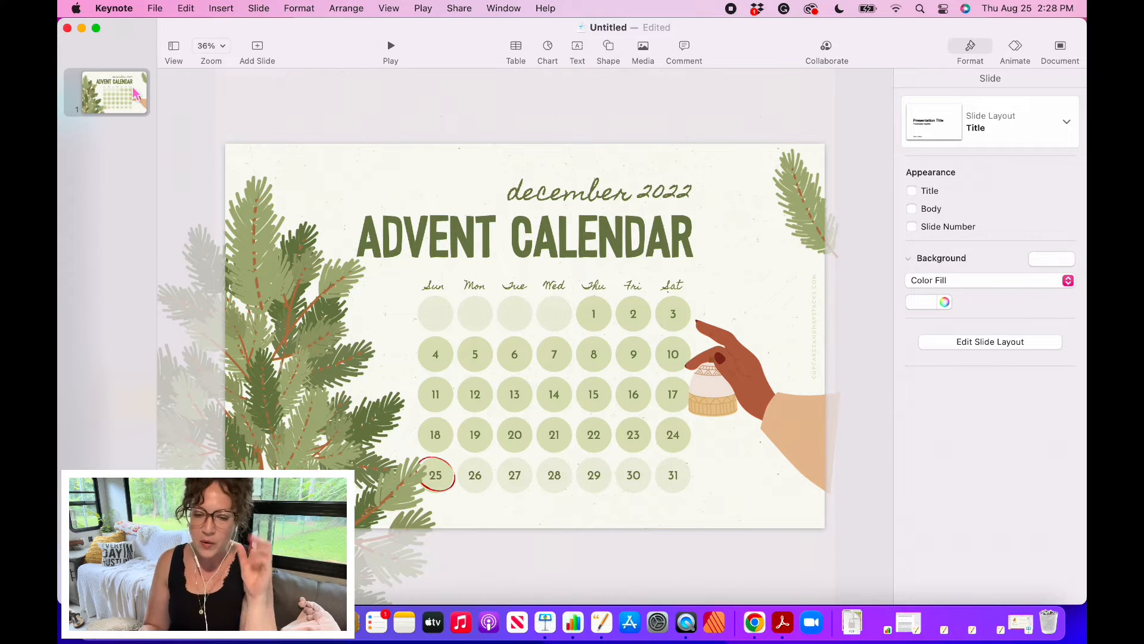
{"action": "right_click", "coordinate": [99, 98]}
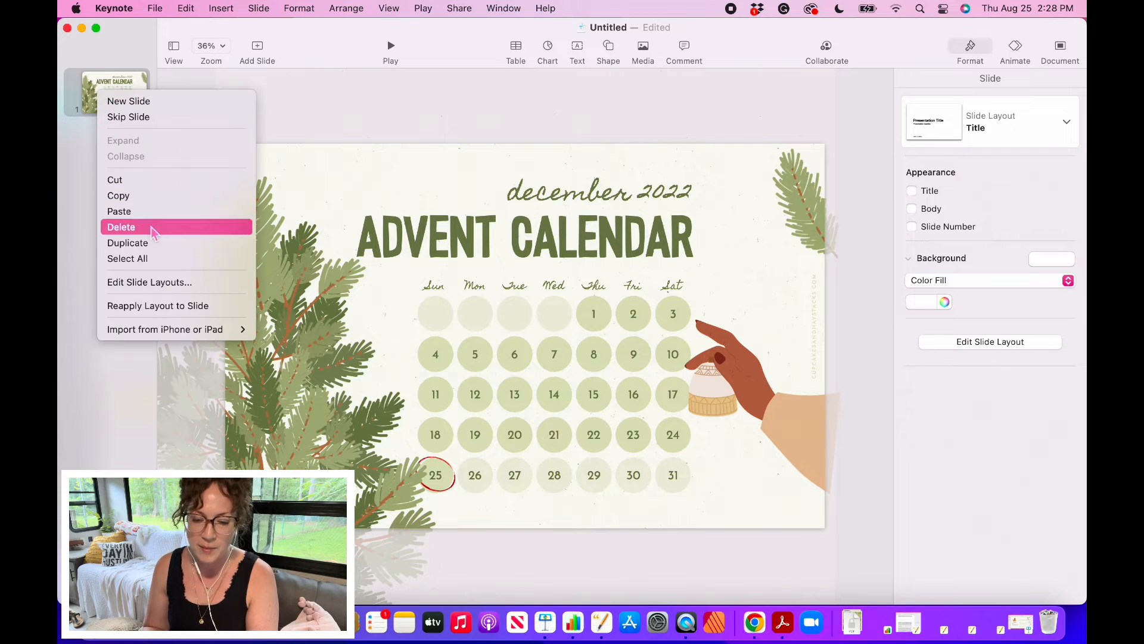
{"action": "left_click", "coordinate": [145, 249]}
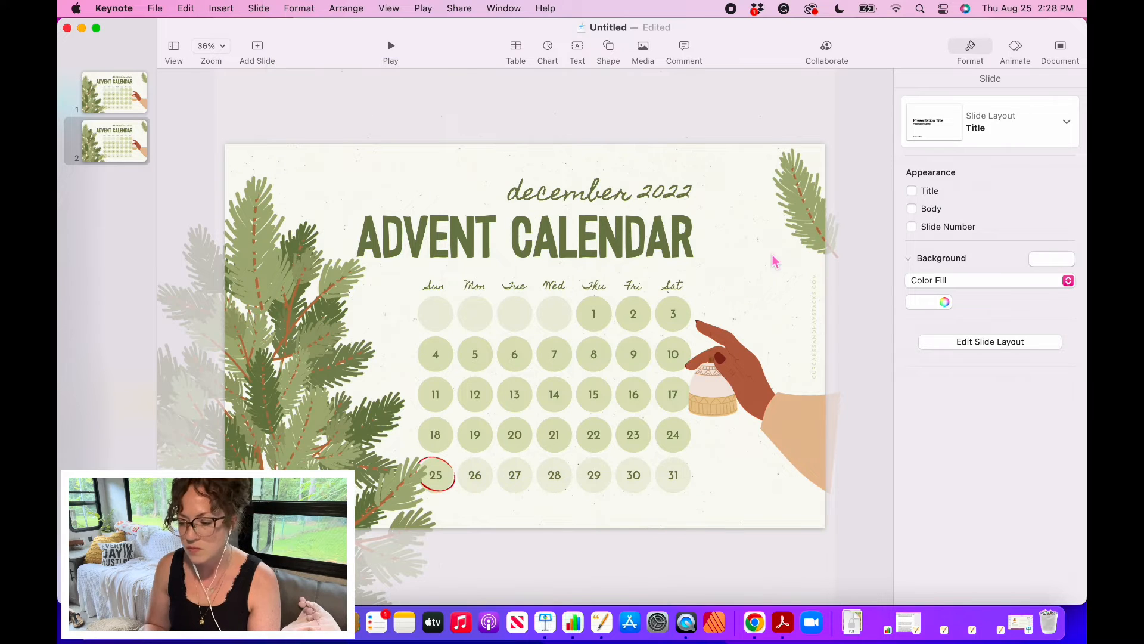
{"action": "left_click", "coordinate": [733, 273]}
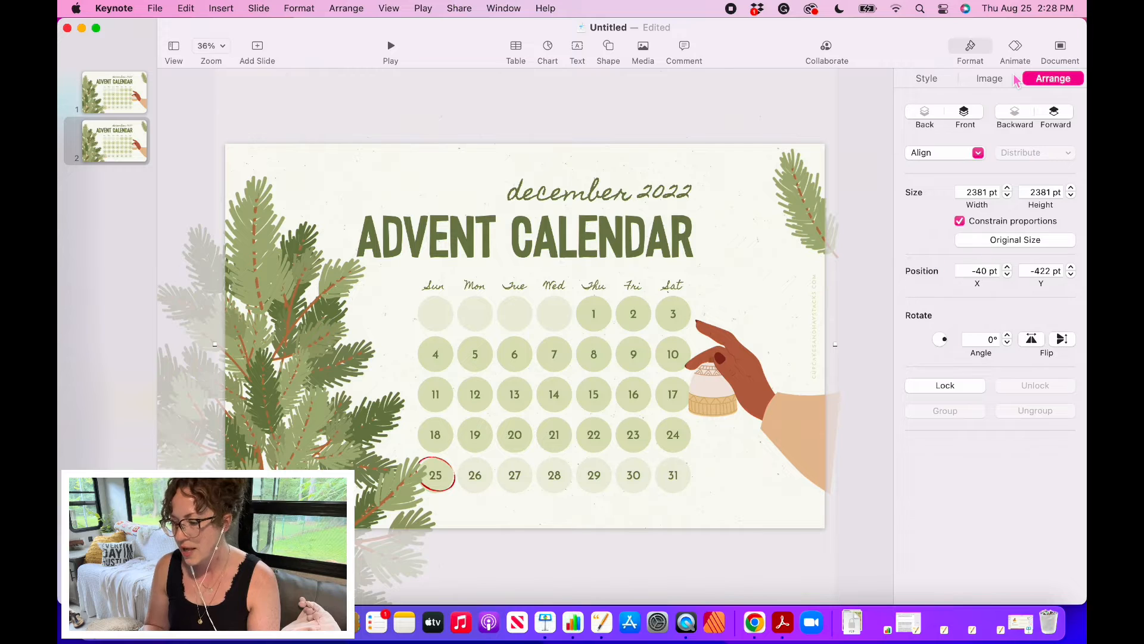
{"action": "left_click", "coordinate": [945, 386]}
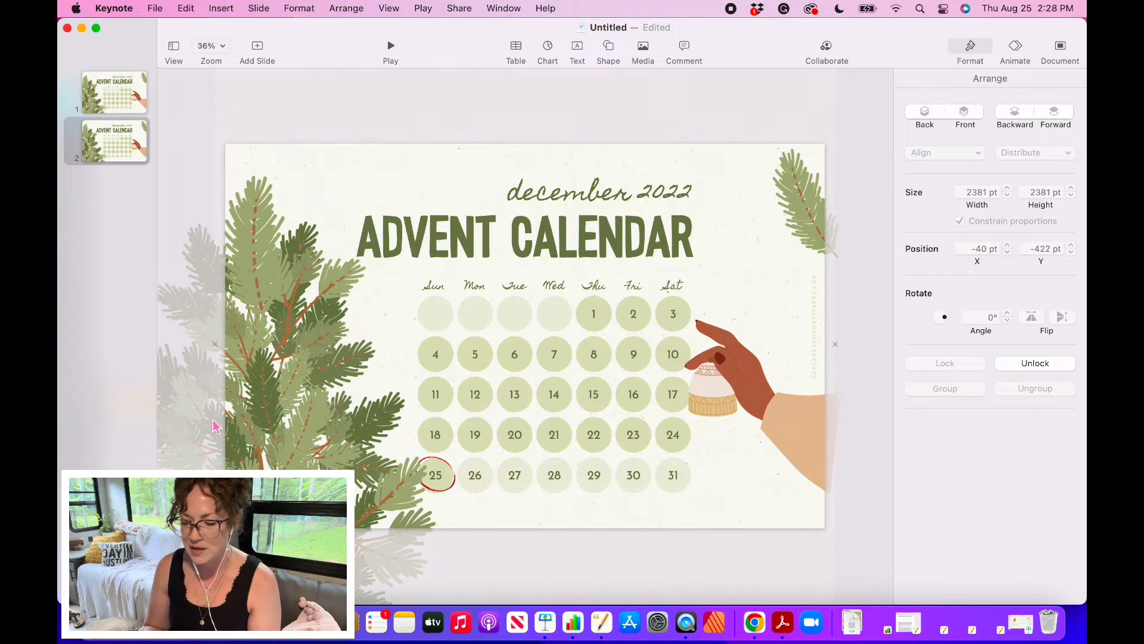
Delete the large tree branches, the hand with the ornament, and the whole calendar grid with its weekday names from slide 2.
{"action": "left_click", "coordinate": [296, 390]}
{"action": "key", "text": "Delete"}
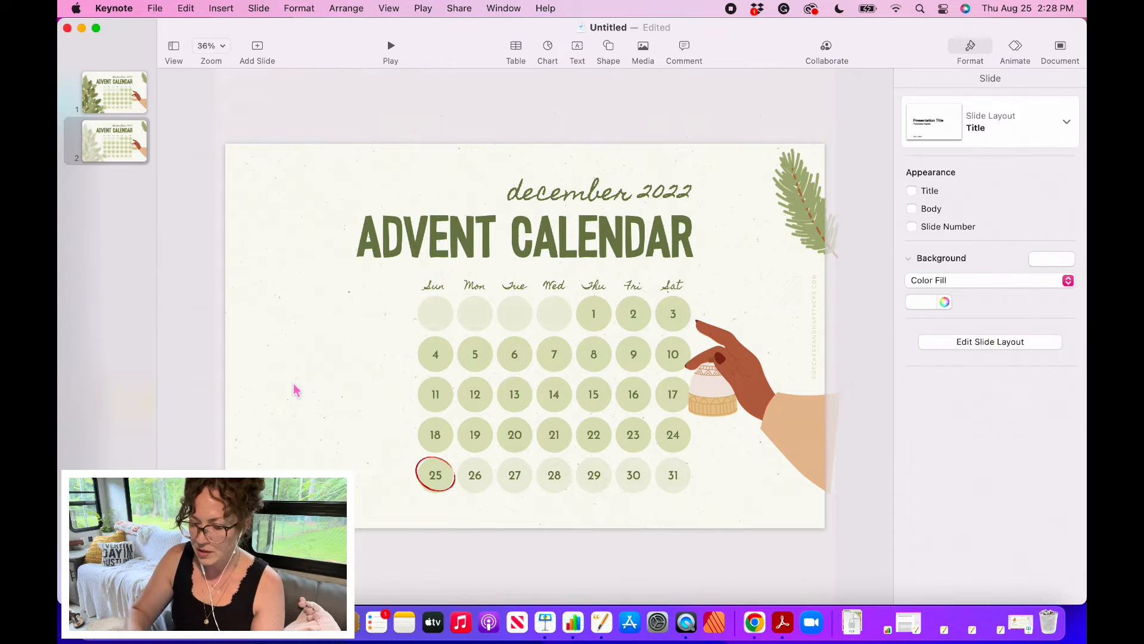
{"action": "left_click", "coordinate": [736, 375]}
{"action": "key", "text": "Delete"}
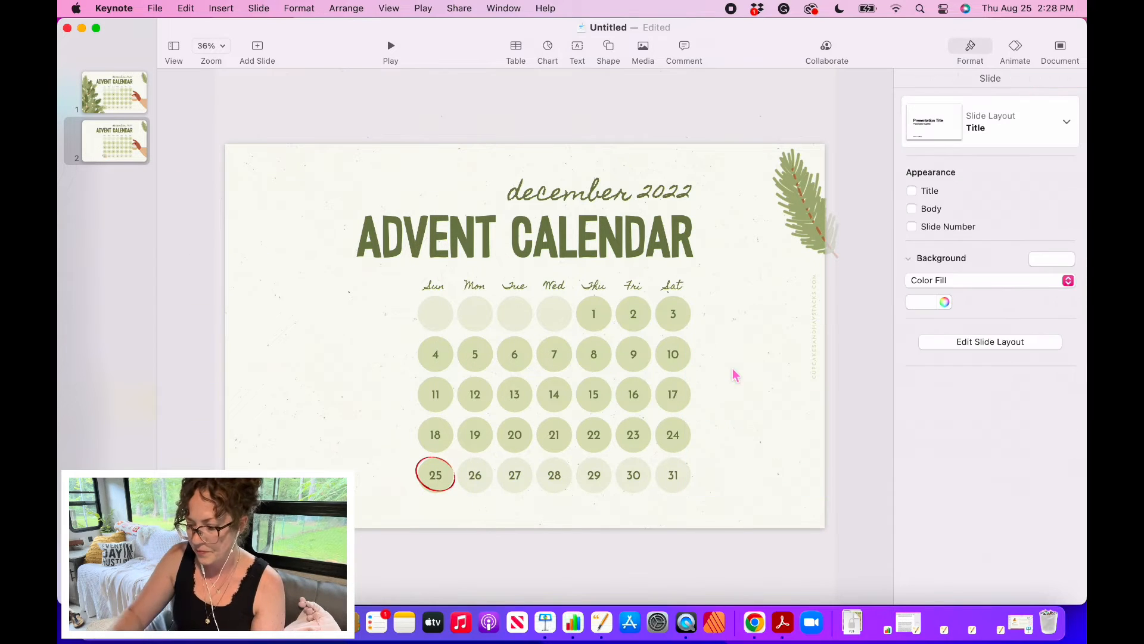
{"action": "left_click", "coordinate": [417, 278]}
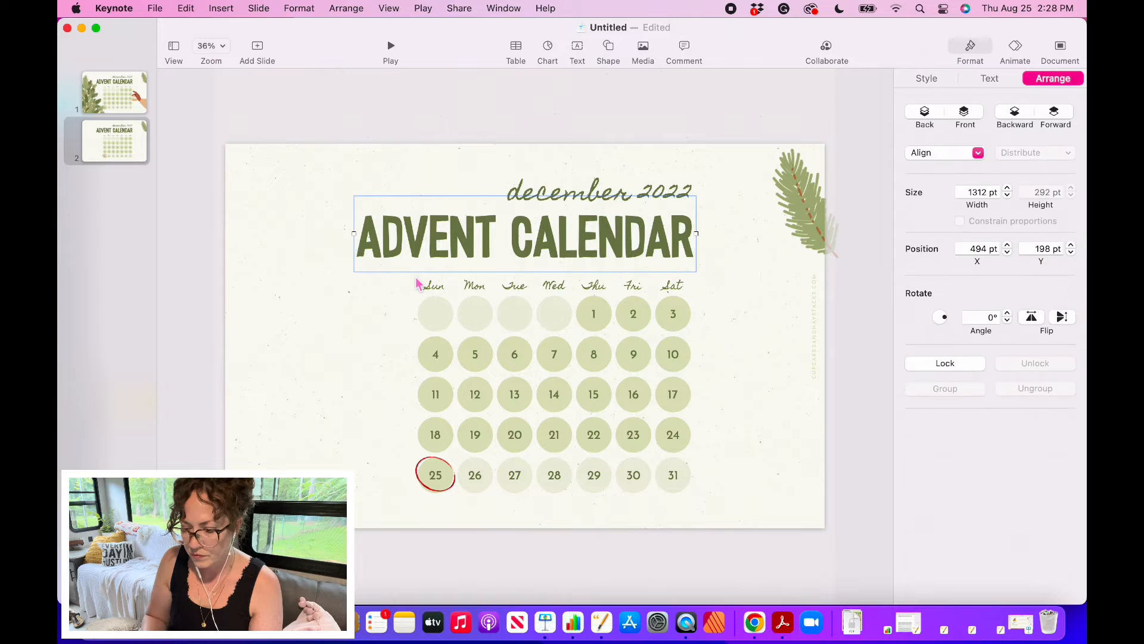
{"action": "left_click_drag", "start_coordinate": [416, 280], "coordinate": [701, 500]}
{"action": "key", "text": "Delete"}
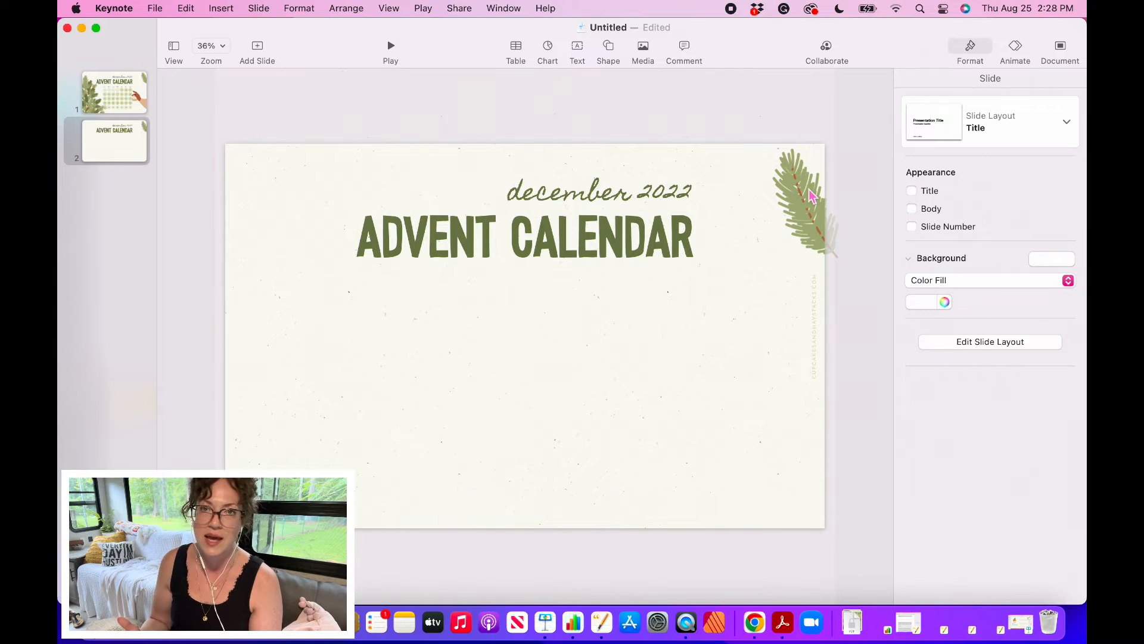
Move the "december 2022" text to the slide's lower left and the "ADVENT CALENDAR" title to the left at mid-height.
{"action": "left_click", "coordinate": [636, 195]}
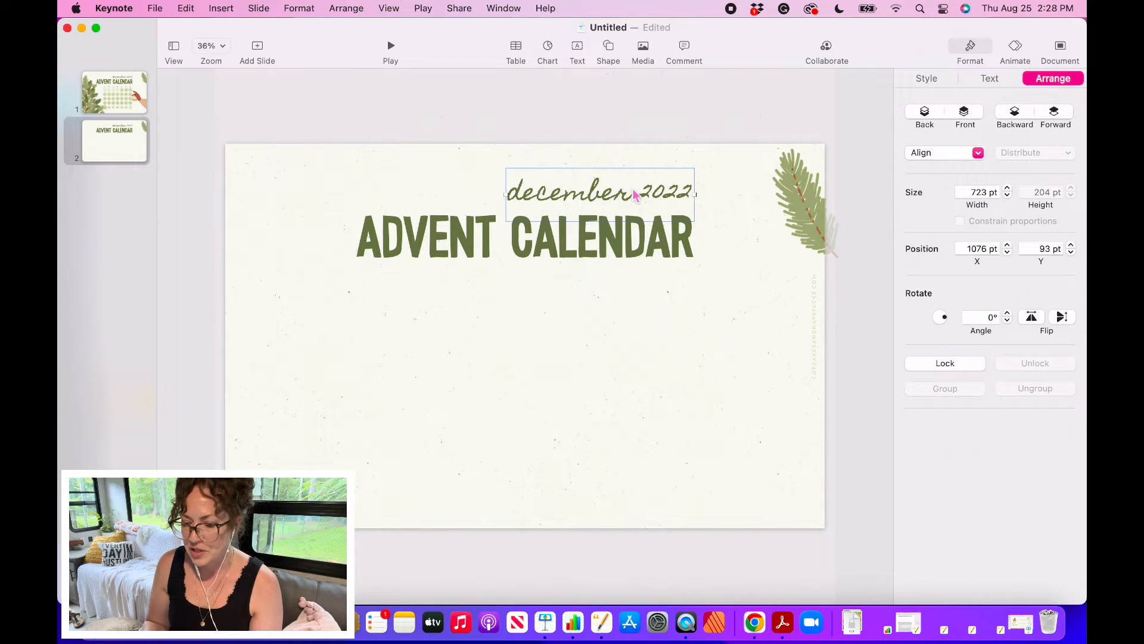
{"action": "left_click_drag", "start_coordinate": [636, 195], "coordinate": [397, 484]}
{"action": "left_click", "coordinate": [570, 237]}
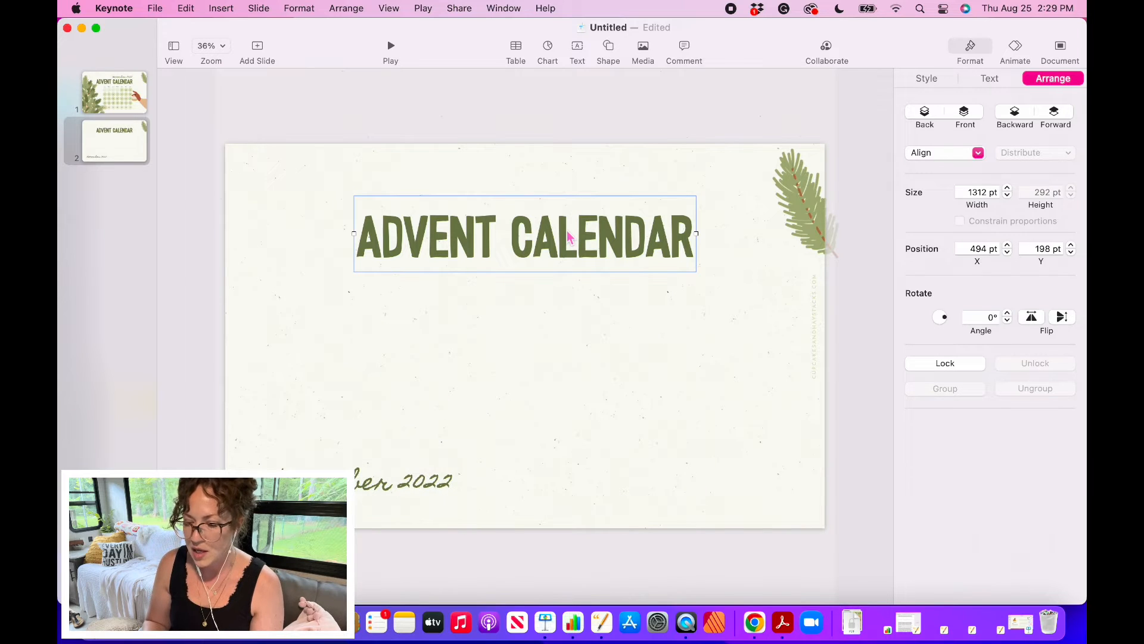
{"action": "left_click_drag", "start_coordinate": [569, 238], "coordinate": [466, 305]}
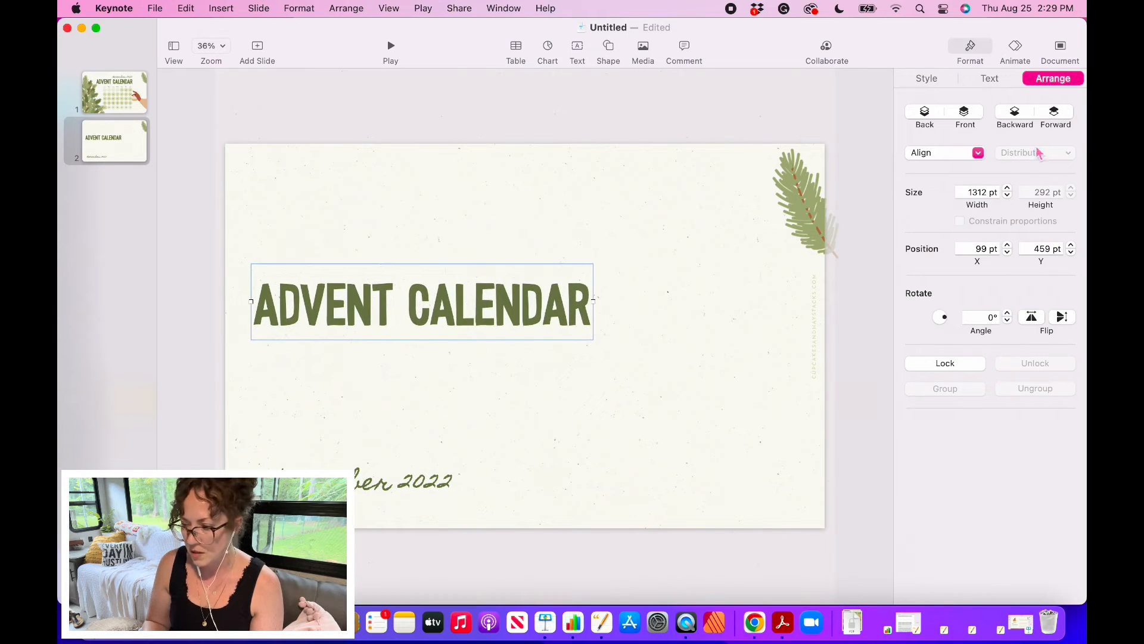
Reduce the "ADVENT CALENDAR" title's font size to 101 pt.
{"action": "left_click", "coordinate": [989, 80]}
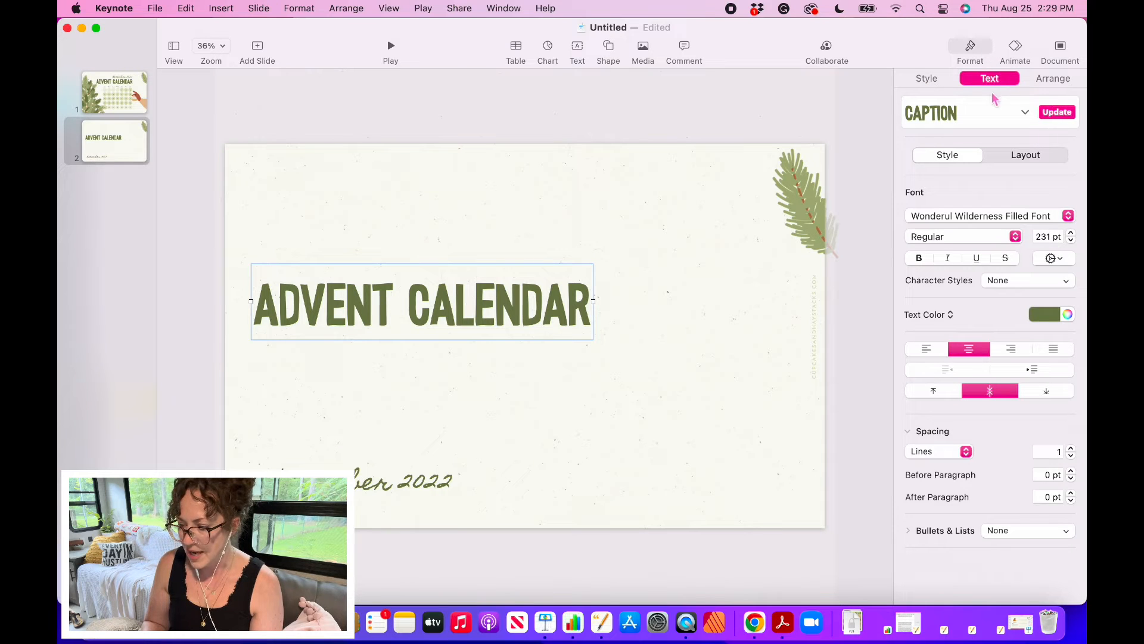
{"action": "left_click", "coordinate": [1072, 240]}
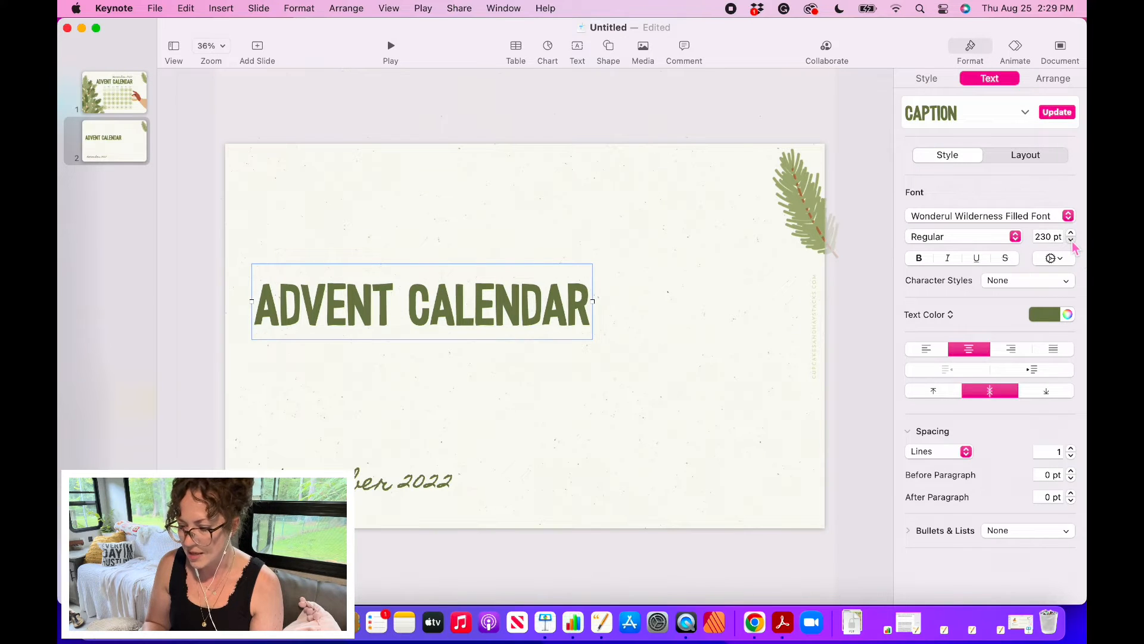
{"action": "left_click_drag", "start_coordinate": [1072, 240], "coordinate": [1071, 240]}
{"action": "left_click", "coordinate": [1044, 237]}
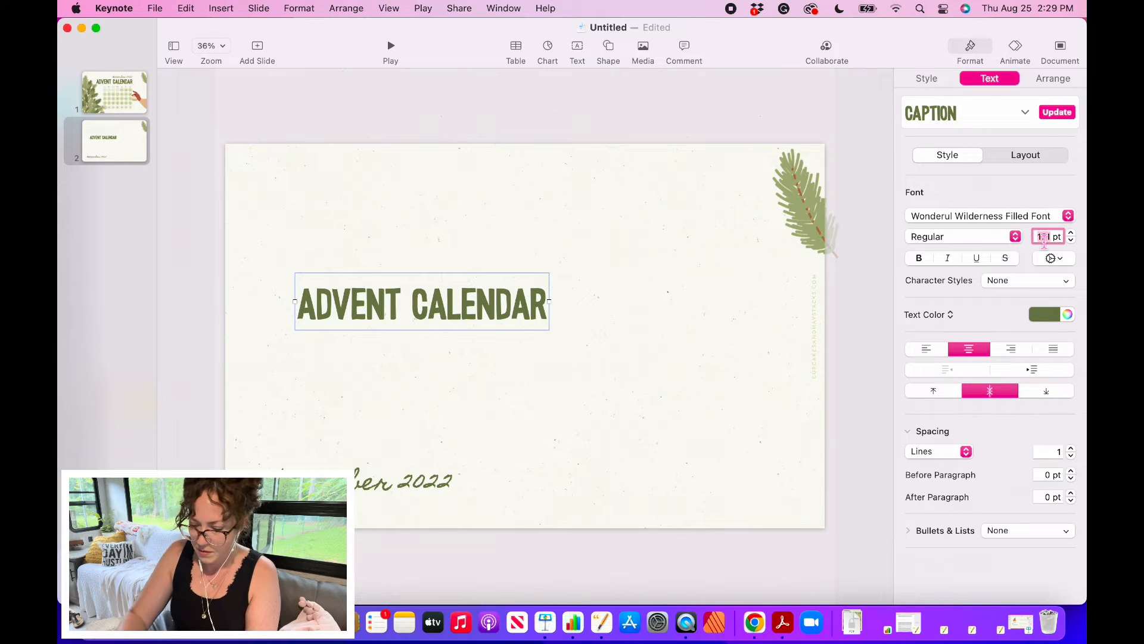
{"action": "type", "text": "101"}
{"action": "key", "text": "Tab"}
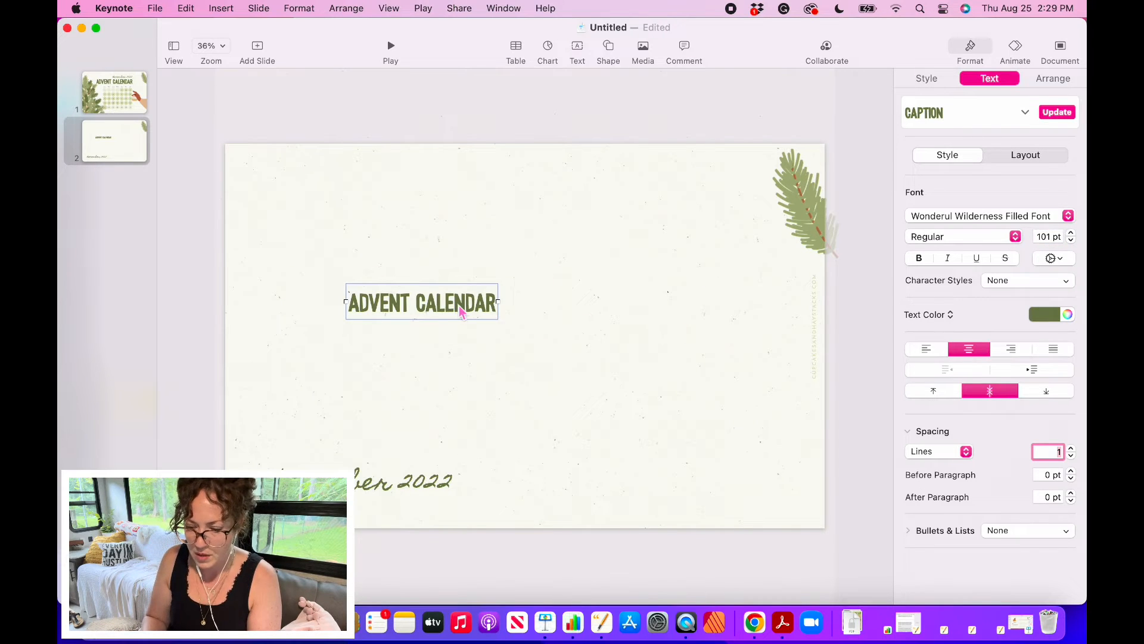
Move the reduced title further left and replace its wording with "DECEMBER, 1".
{"action": "left_click_drag", "start_coordinate": [462, 313], "coordinate": [397, 314]}
{"action": "double_click", "coordinate": [395, 307]}
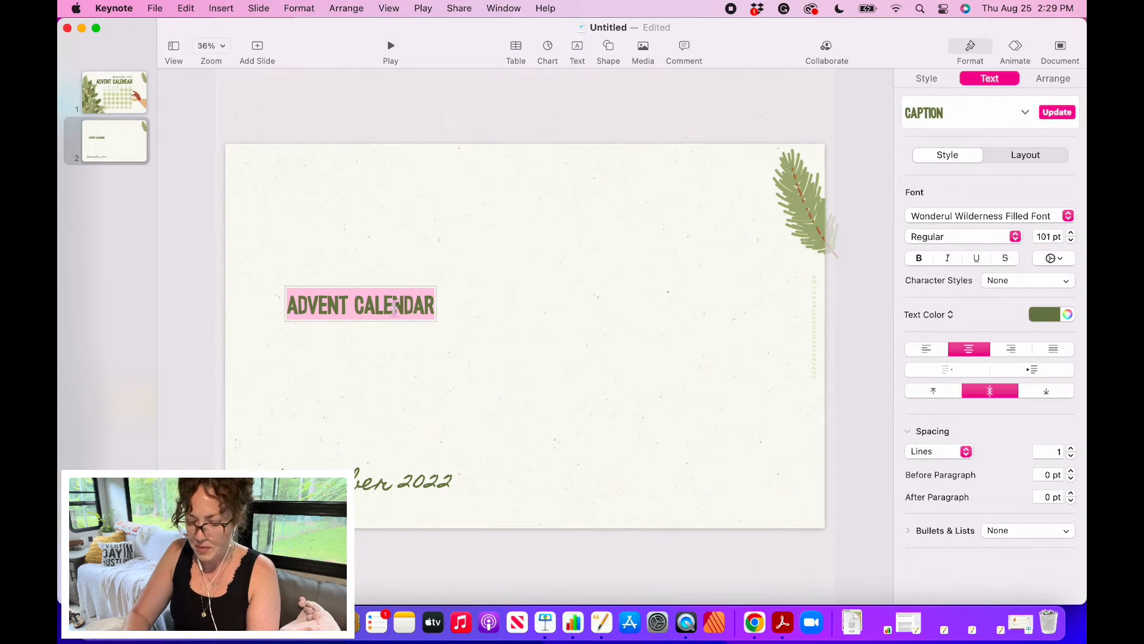
{"action": "type", "text": "DECEMBER"}
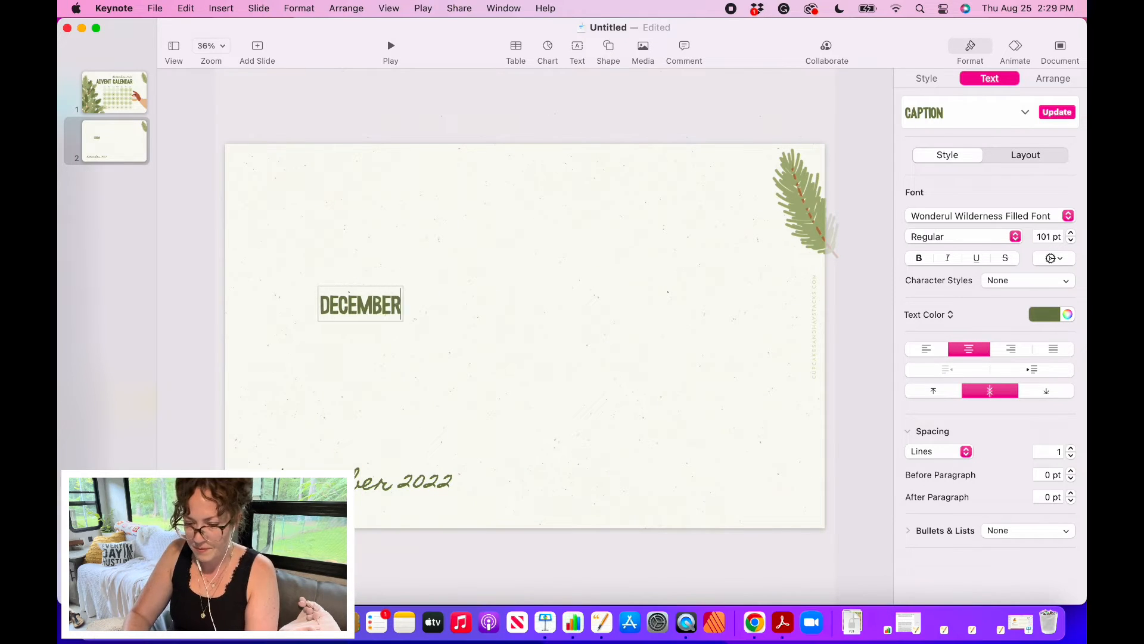
{"action": "type", "text": ", 1"}
{"action": "left_click", "coordinate": [547, 378]}
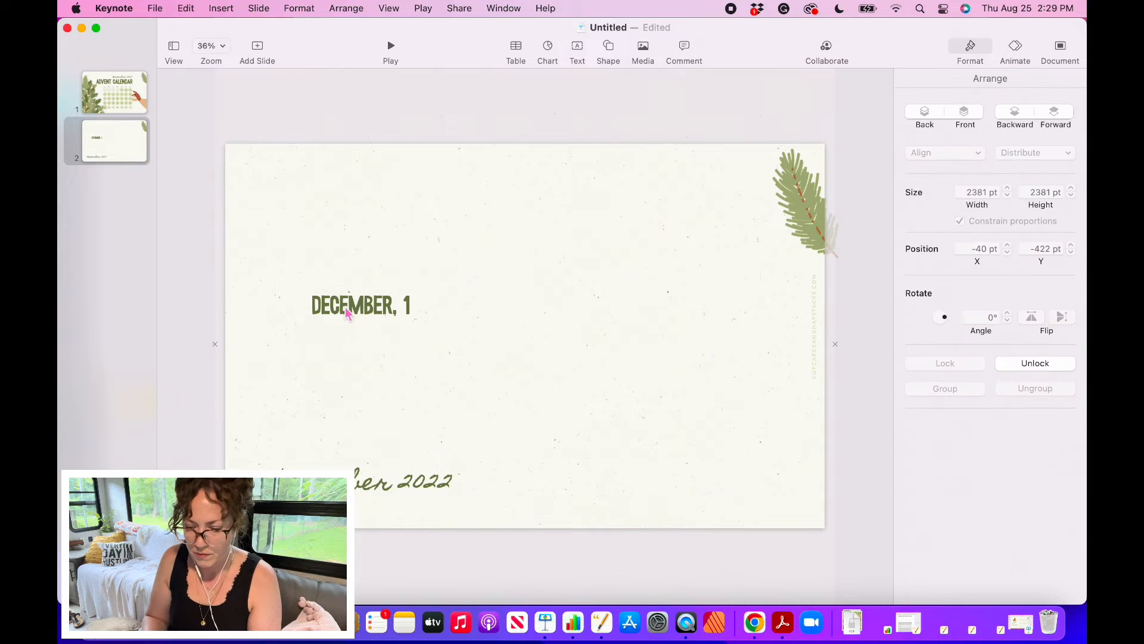
Nudge the "DECEMBER, 1" text box a little to the left and slightly down.
{"action": "left_click", "coordinate": [352, 308]}
{"action": "left_click", "coordinate": [351, 310]}
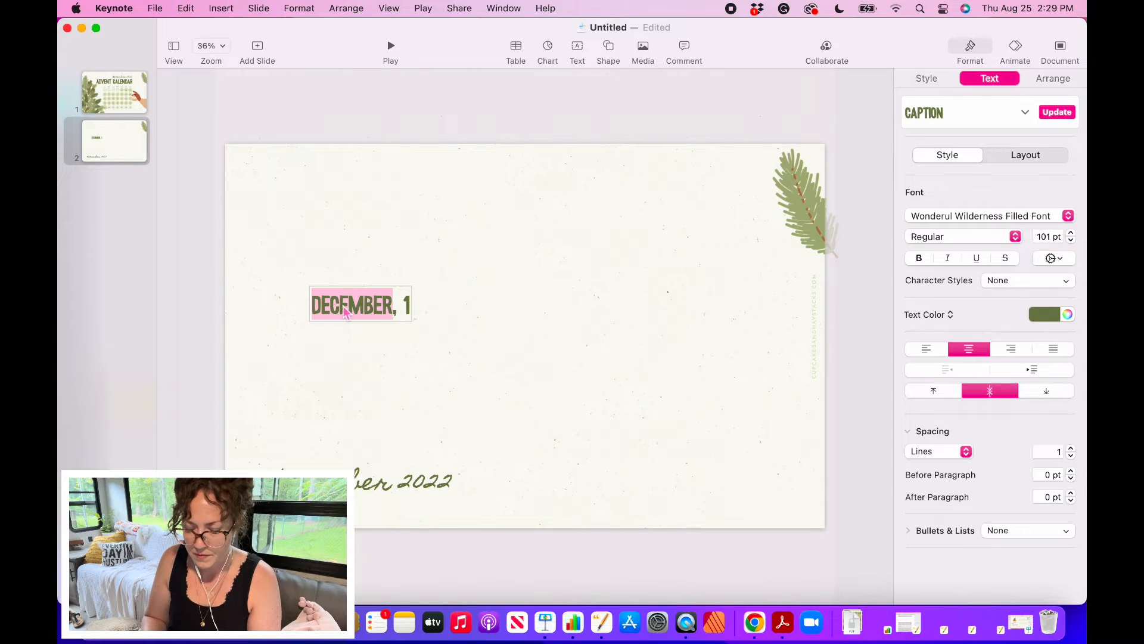
{"action": "left_click", "coordinate": [456, 348]}
{"action": "double_click", "coordinate": [374, 309]}
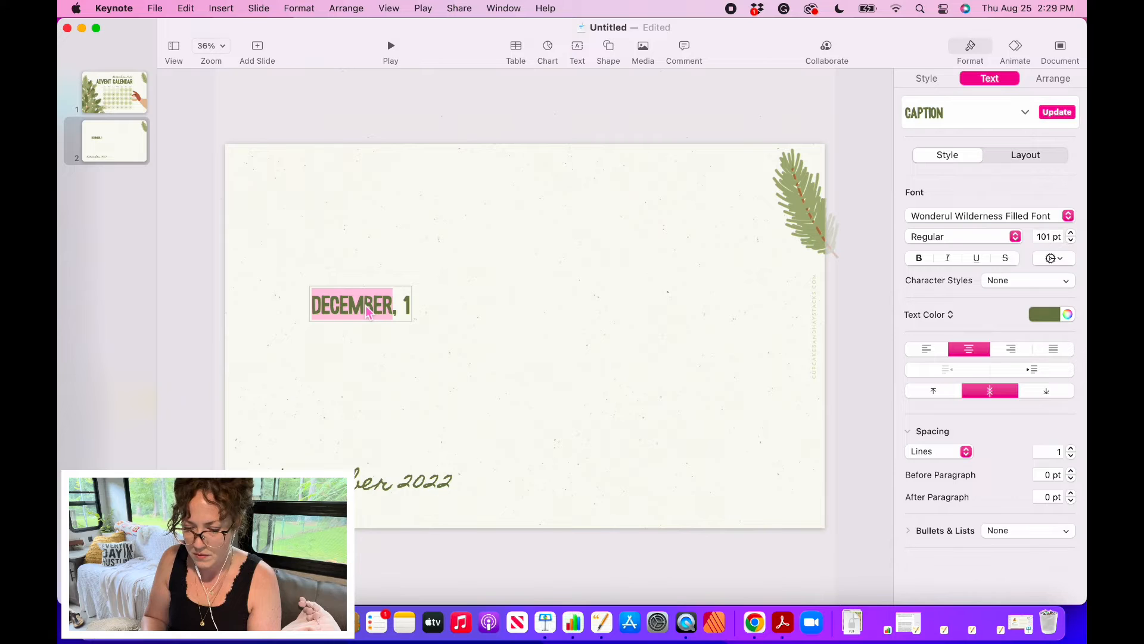
{"action": "left_click", "coordinate": [459, 348]}
{"action": "left_click", "coordinate": [368, 310]}
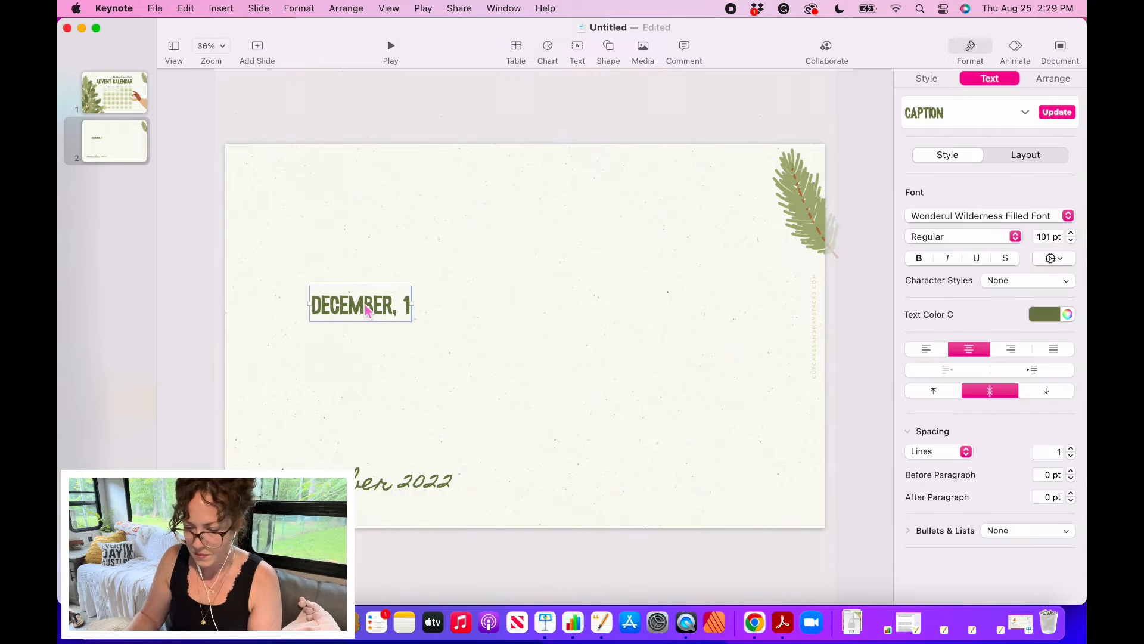
{"action": "key", "text": "shift+Left"}
{"action": "key", "text": "shift+Left"}
{"action": "key", "text": "shift+Left"}
{"action": "key", "text": "shift+Left"}
{"action": "key", "text": "shift+Left"}
{"action": "key", "text": "shift+Left"}
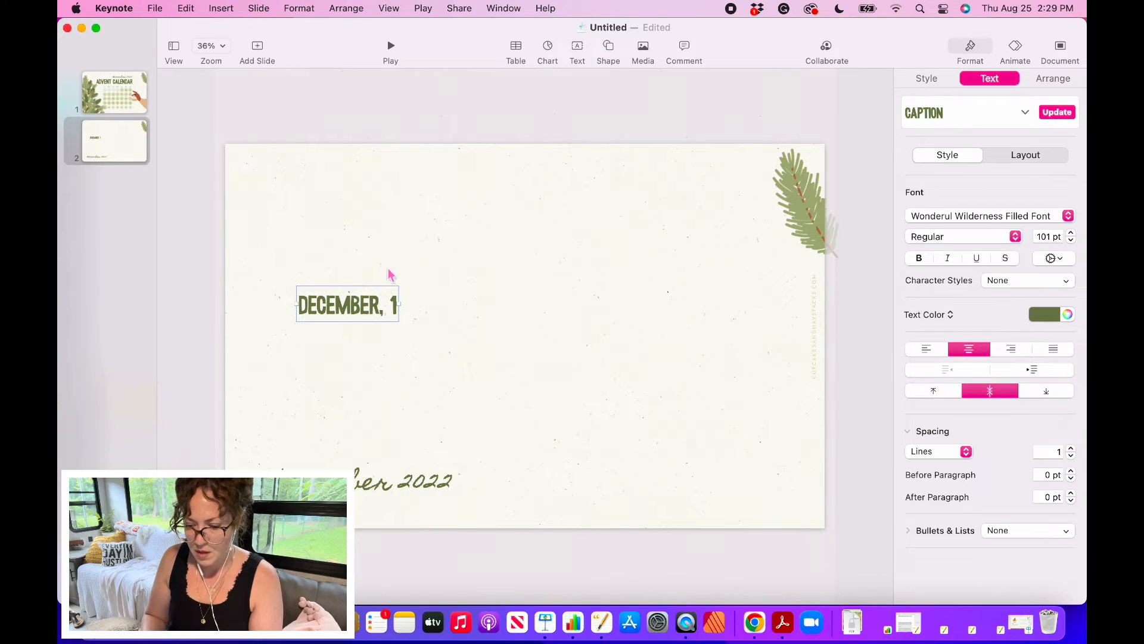
{"action": "left_click", "coordinate": [502, 404]}
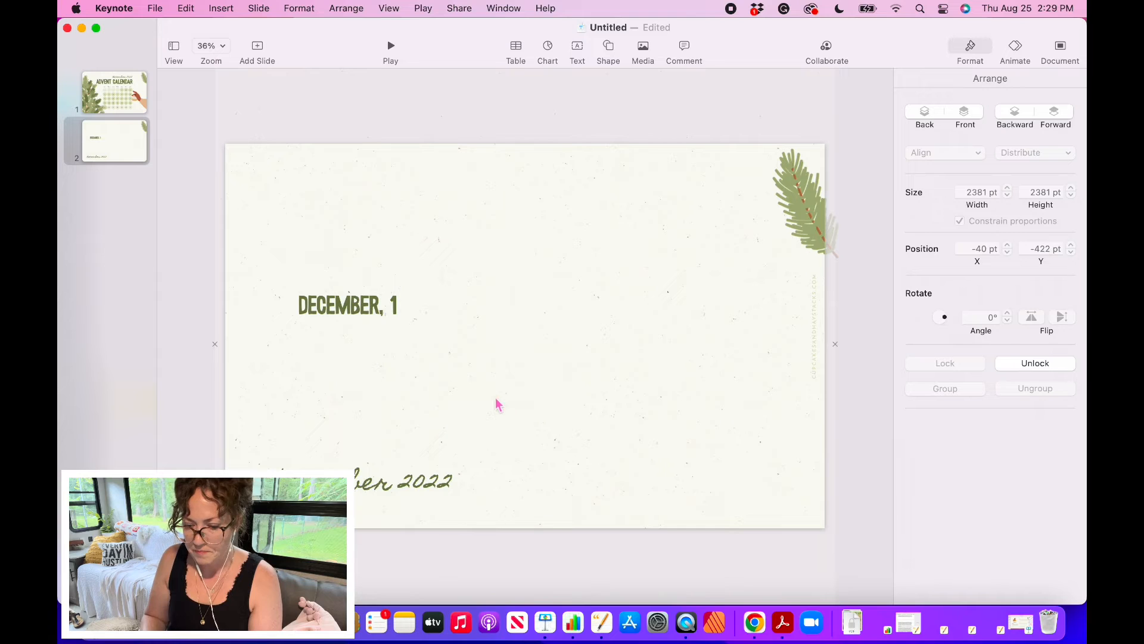
{"action": "left_click", "coordinate": [344, 309]}
{"action": "key", "text": "shift+Down"}
{"action": "key", "text": "shift+Down"}
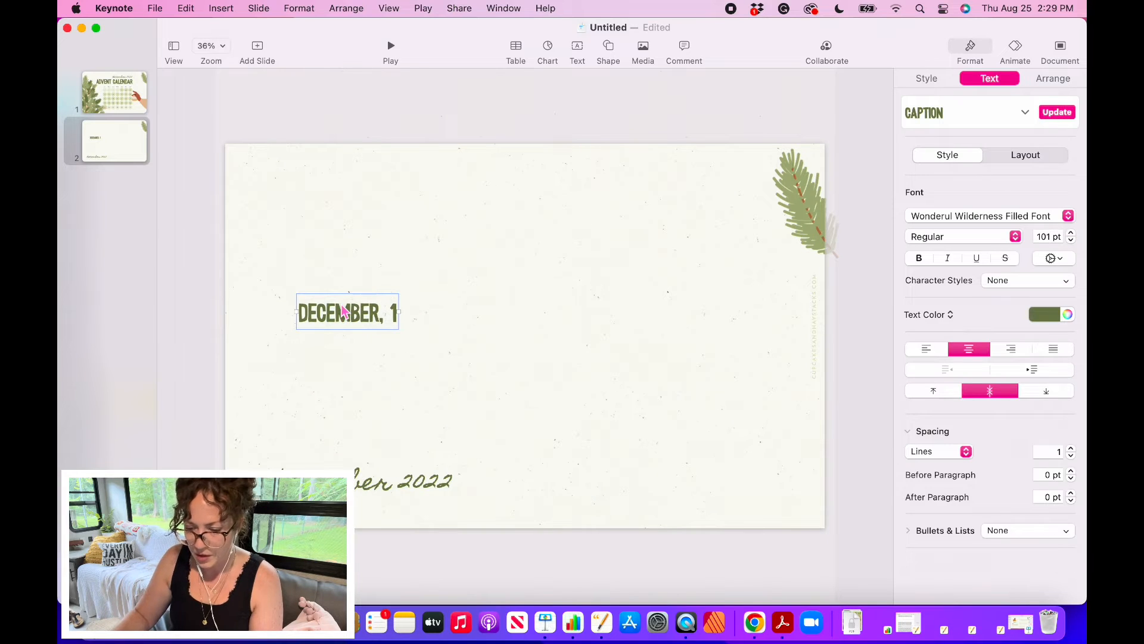
Add the image "christmas mood sticker15.png" from the Digital Advent Calendar folder to the December 1 slide.
{"action": "left_click", "coordinate": [417, 390]}
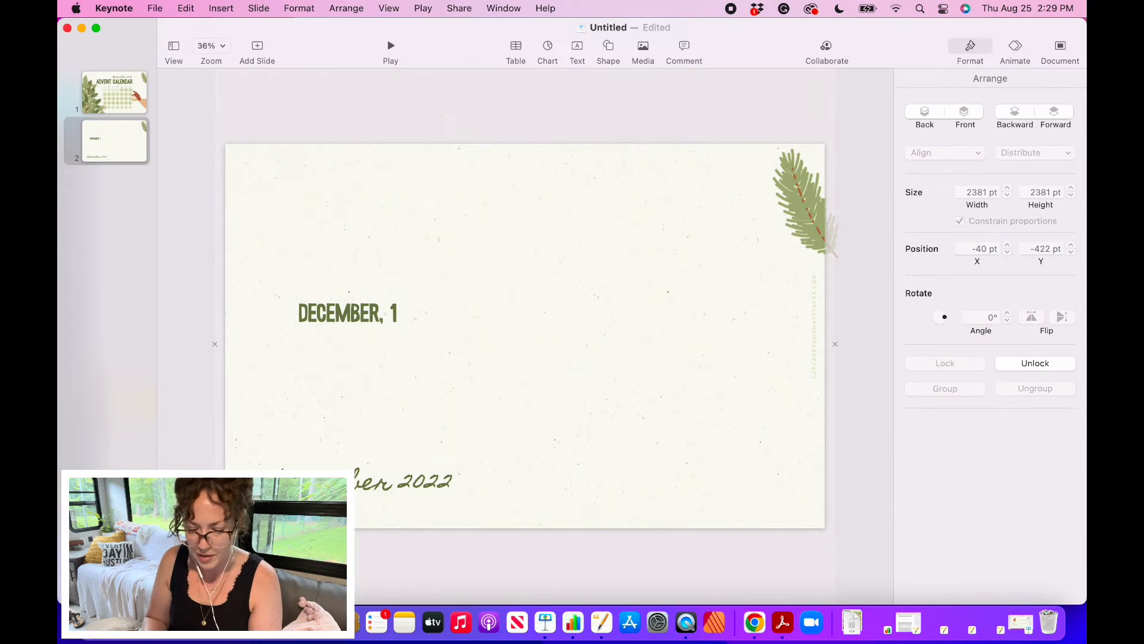
{"action": "left_click", "coordinate": [92, 637]}
{"action": "left_click_drag", "start_coordinate": [667, 140], "coordinate": [858, 446]}
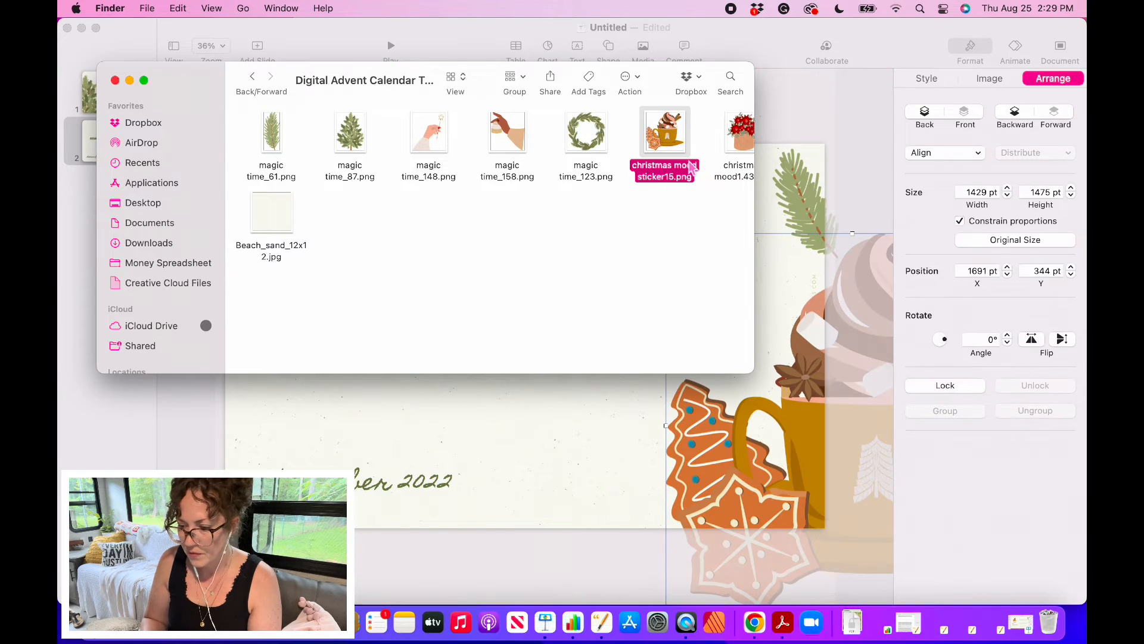
{"action": "left_click", "coordinate": [826, 339]}
Shrink the hot cocoa mug sticker to about the heading's width and place it directly above "DECEMBER, 1".
{"action": "left_click_drag", "start_coordinate": [644, 302], "coordinate": [509, 225]}
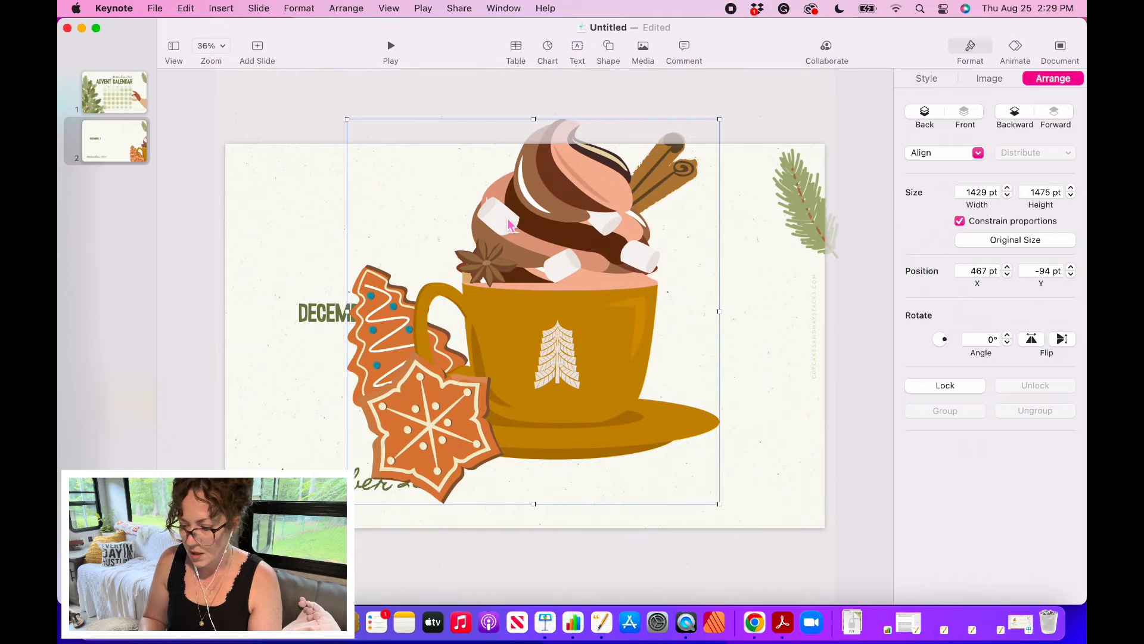
{"action": "left_click_drag", "start_coordinate": [720, 120], "coordinate": [424, 354]}
{"action": "left_click_drag", "start_coordinate": [408, 450], "coordinate": [354, 248]}
{"action": "left_click", "coordinate": [509, 377]}
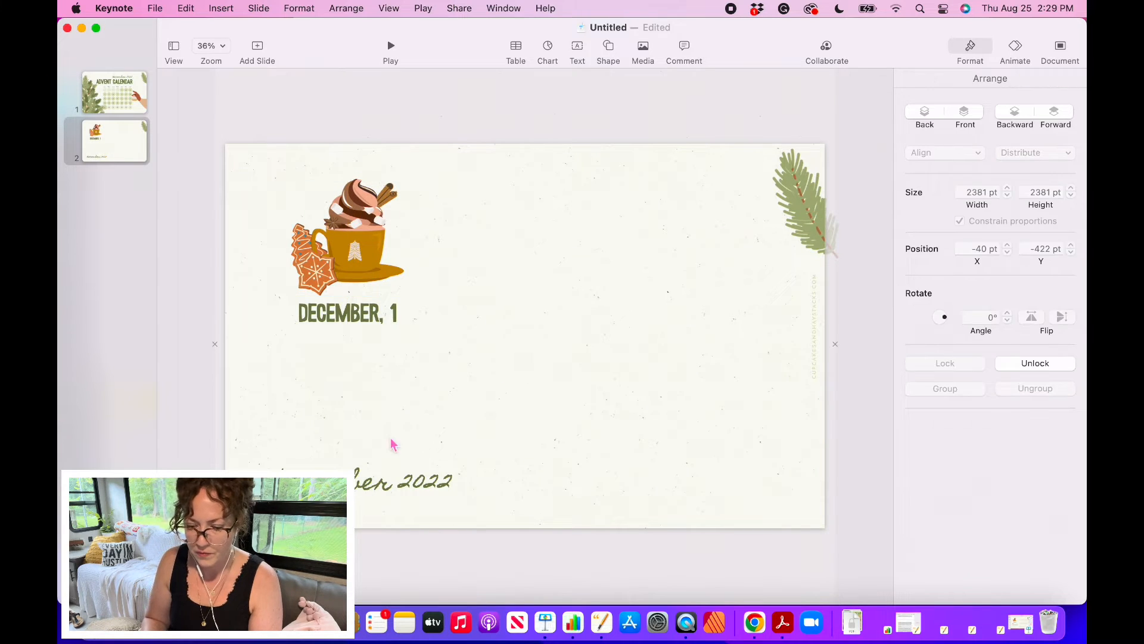
Duplicate the "DECEMBER, 1" text directly below itself and change the copy's wording to "JOHN 1:14".
{"action": "double_click", "coordinate": [337, 325]}
{"action": "key", "text": "super+a"}
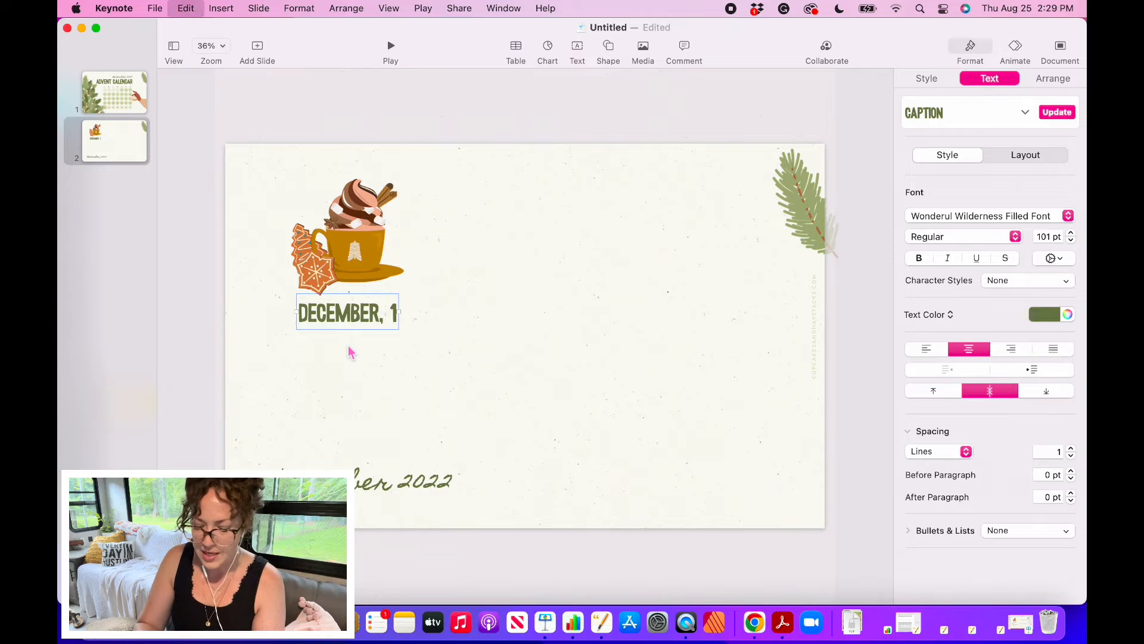
{"action": "left_click_drag", "start_coordinate": [350, 317], "coordinate": [349, 351]}
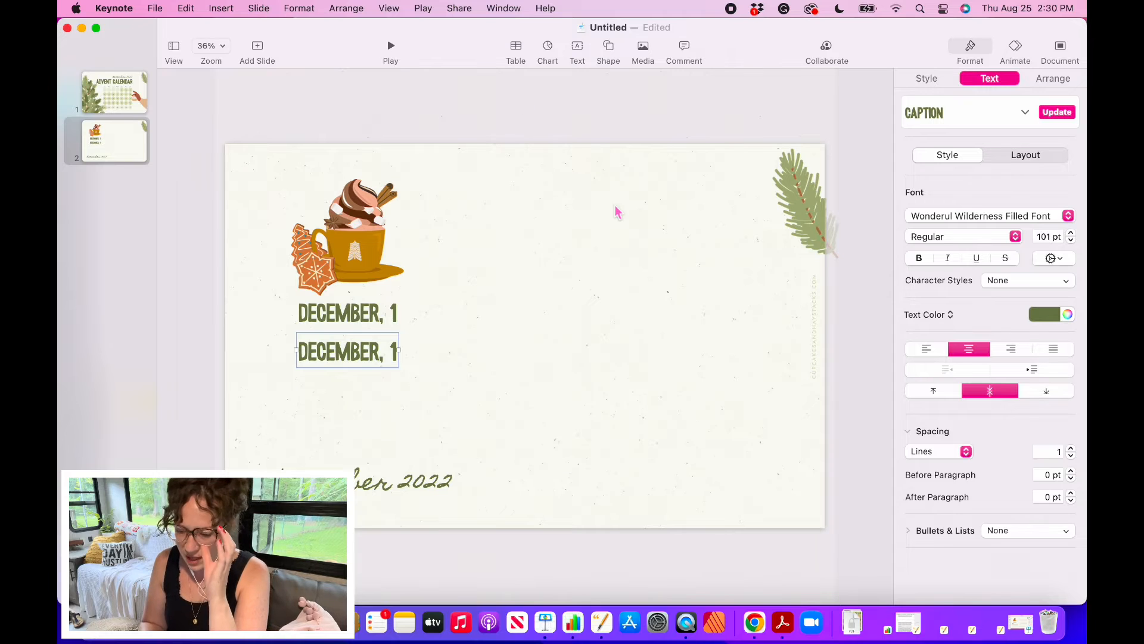
{"action": "left_click", "coordinate": [355, 356]}
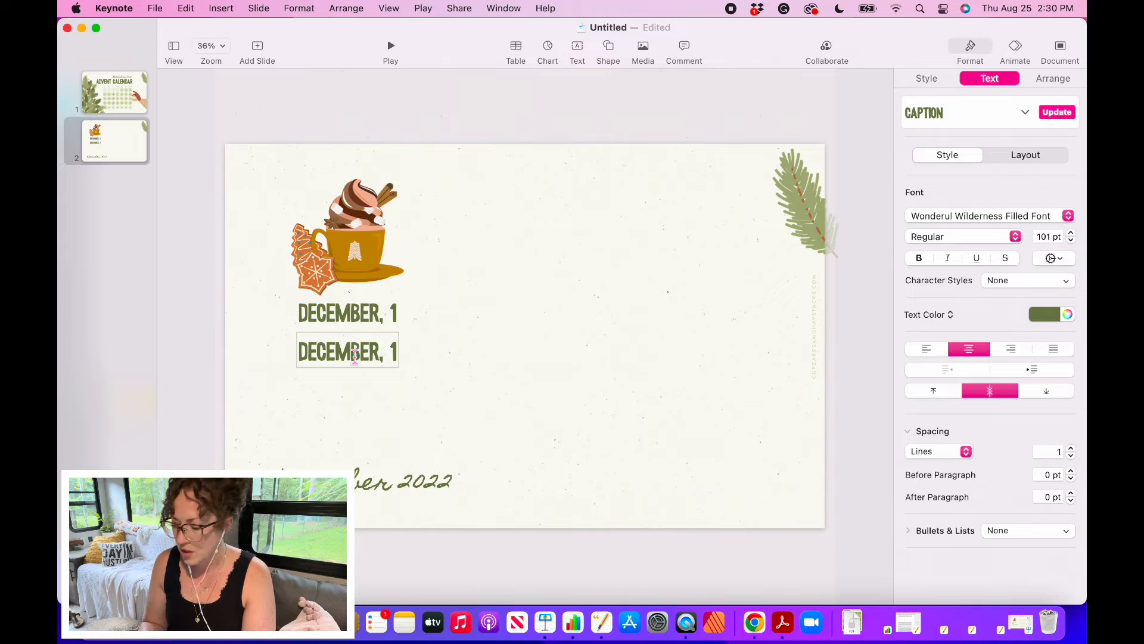
{"action": "triple_click", "coordinate": [355, 356]}
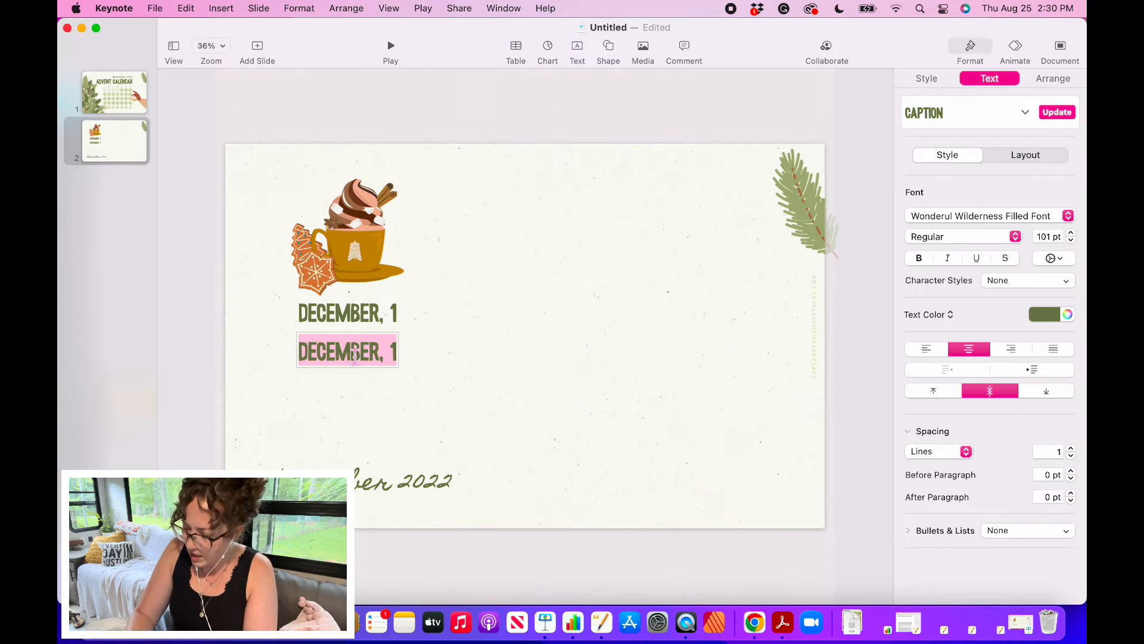
{"action": "type", "text": "JOHN"}
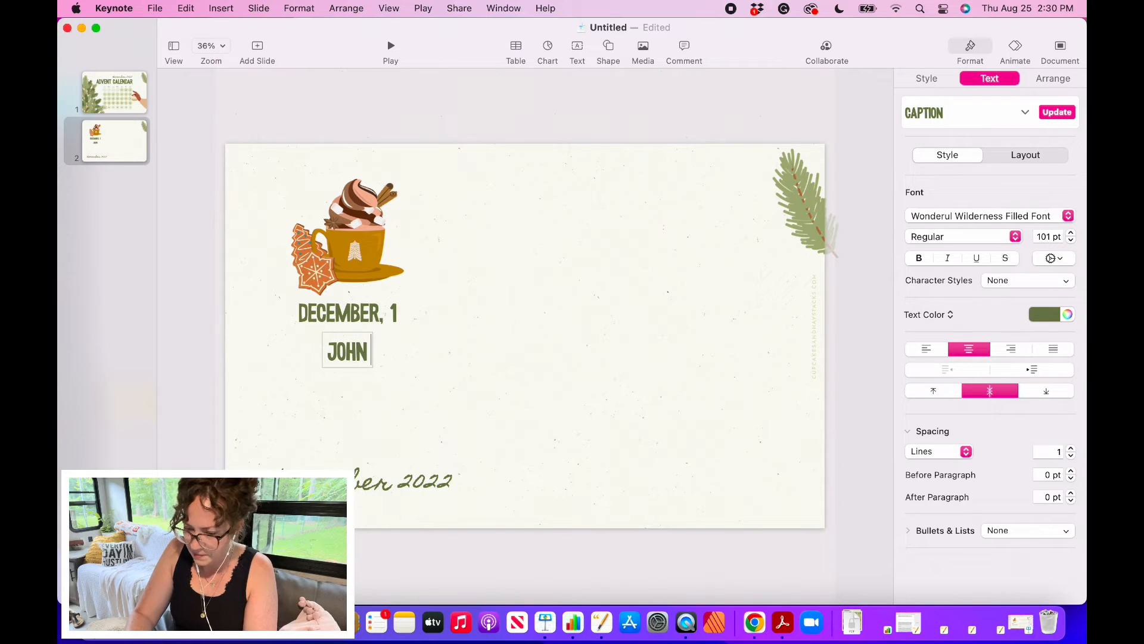
{"action": "type", "text": " 1:14"}
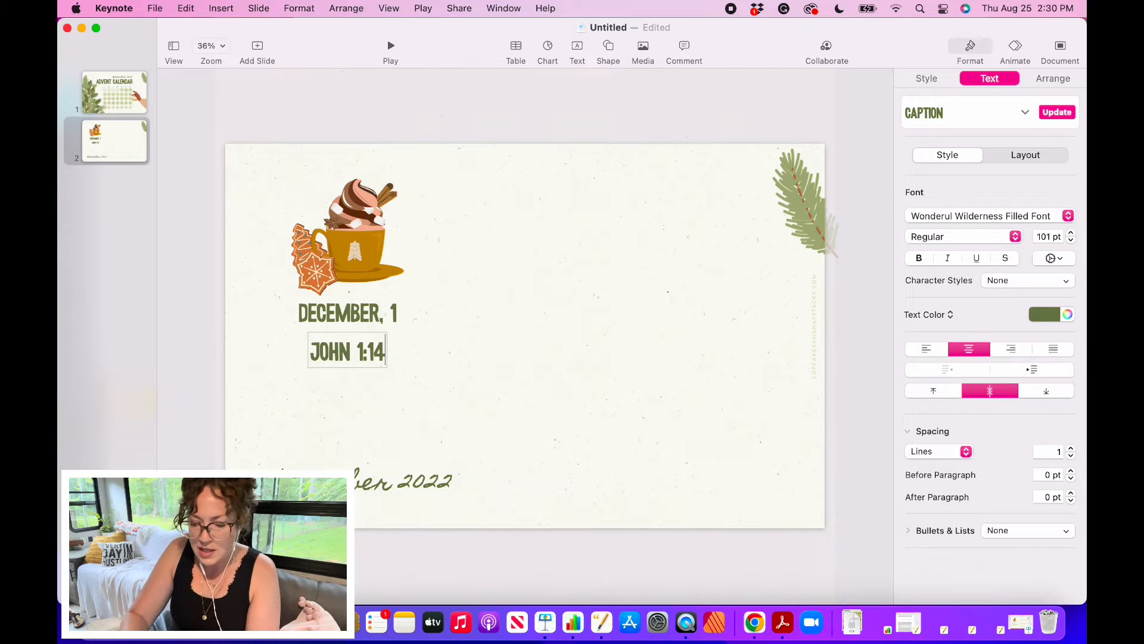
{"action": "left_click", "coordinate": [498, 409]}
Nudge the "JOHN 1:14" text left until it lines up with the left edge of "DECEMBER, 1".
{"action": "left_click", "coordinate": [368, 360]}
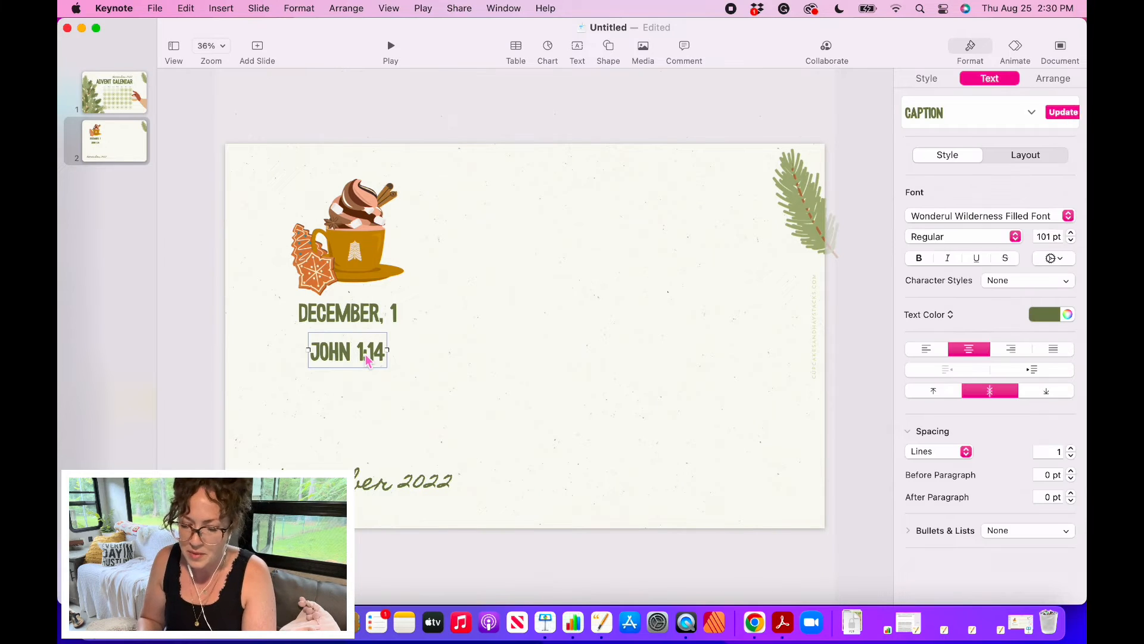
{"action": "key", "text": "Left"}
{"action": "key", "text": "Left"}
{"action": "key", "text": "Left"}
{"action": "key", "text": "Left"}
{"action": "key", "text": "Left"}
{"action": "key", "text": "Left"}
{"action": "key", "text": "Left"}
{"action": "key", "text": "Left"}
{"action": "key", "text": "Left"}
{"action": "key", "text": "Left"}
{"action": "key", "text": "Left"}
{"action": "key", "text": "Left"}
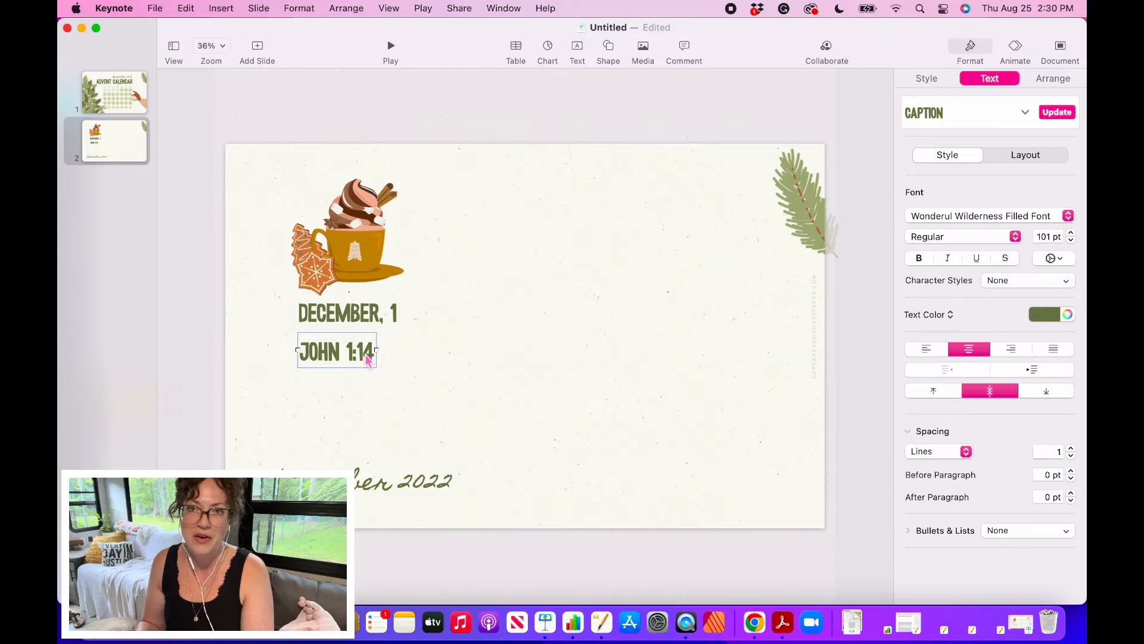
Set the "JOHN 1:14" text to 53 pt and move it slightly left and down below the "DECEMBER, 1" heading.
{"action": "double_click", "coordinate": [340, 349]}
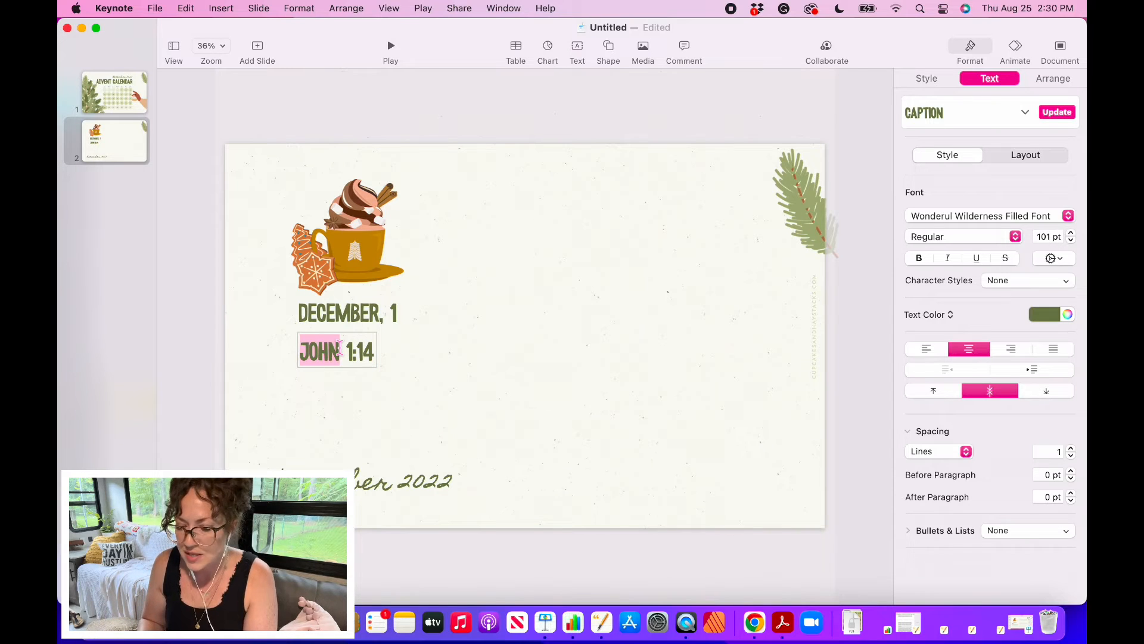
{"action": "triple_click", "coordinate": [339, 349]}
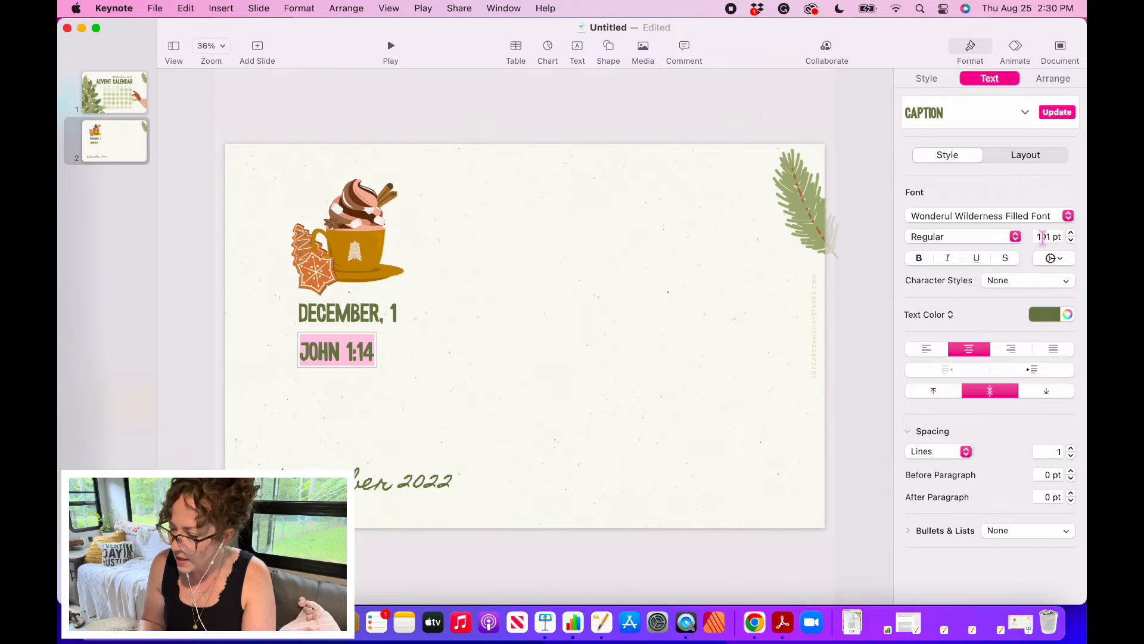
{"action": "left_click", "coordinate": [1043, 237]}
{"action": "type", "text": "53"}
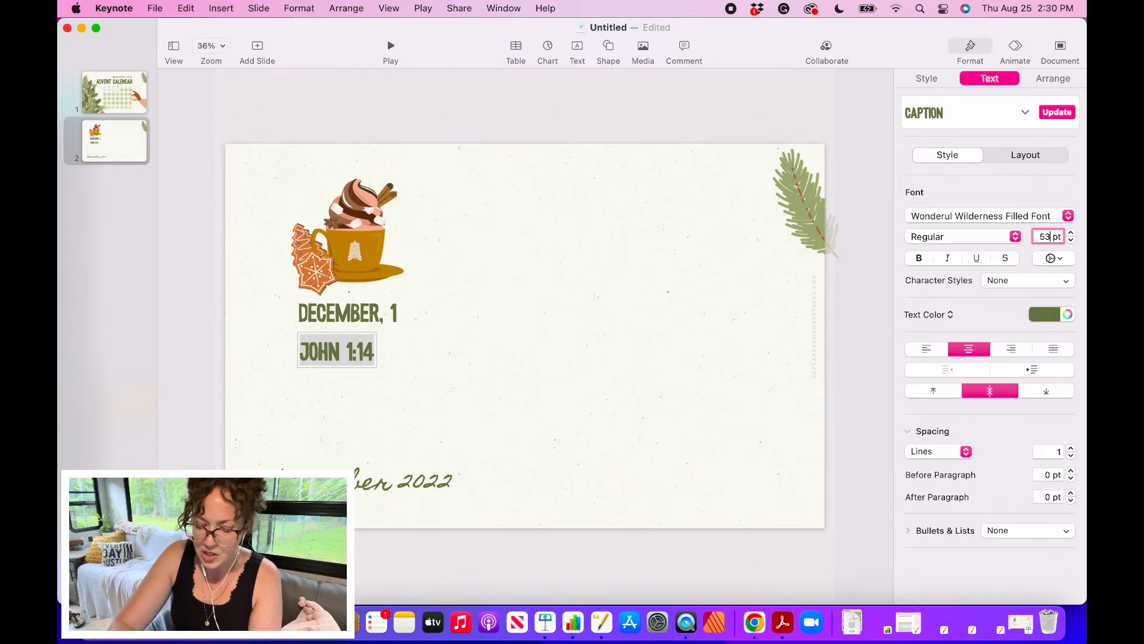
{"action": "key", "text": "Return"}
{"action": "left_click", "coordinate": [572, 417]}
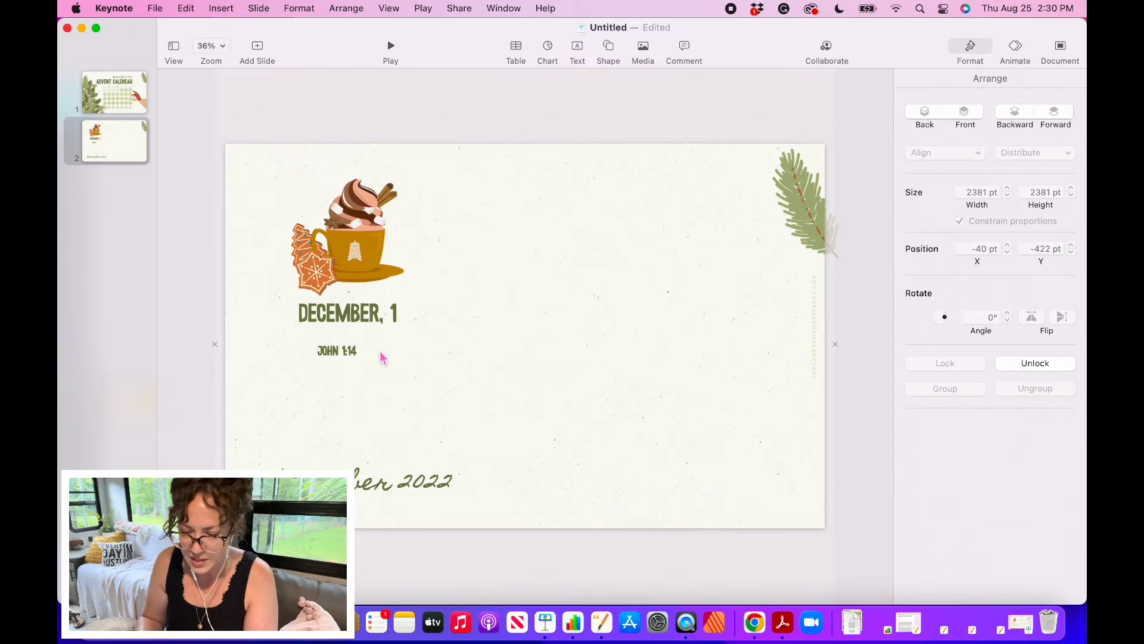
{"action": "left_click_drag", "start_coordinate": [340, 358], "coordinate": [302, 366]}
{"action": "left_click", "coordinate": [425, 383]}
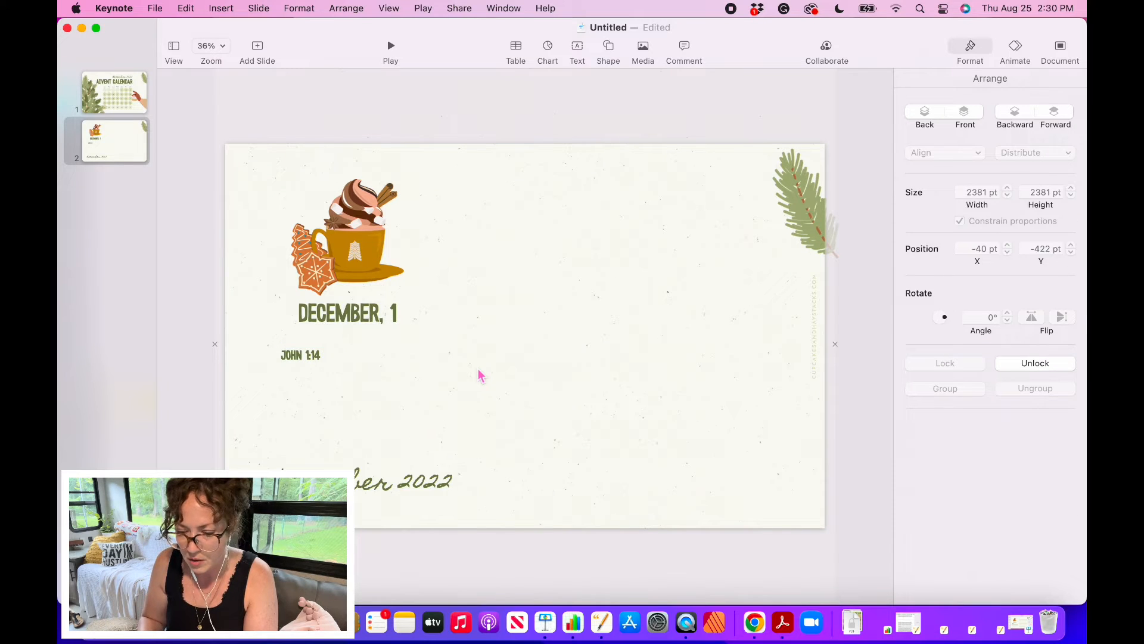
Add a new text box to the slide in Josefin Sans with the green text color 737E53.
{"action": "left_click", "coordinate": [578, 48]}
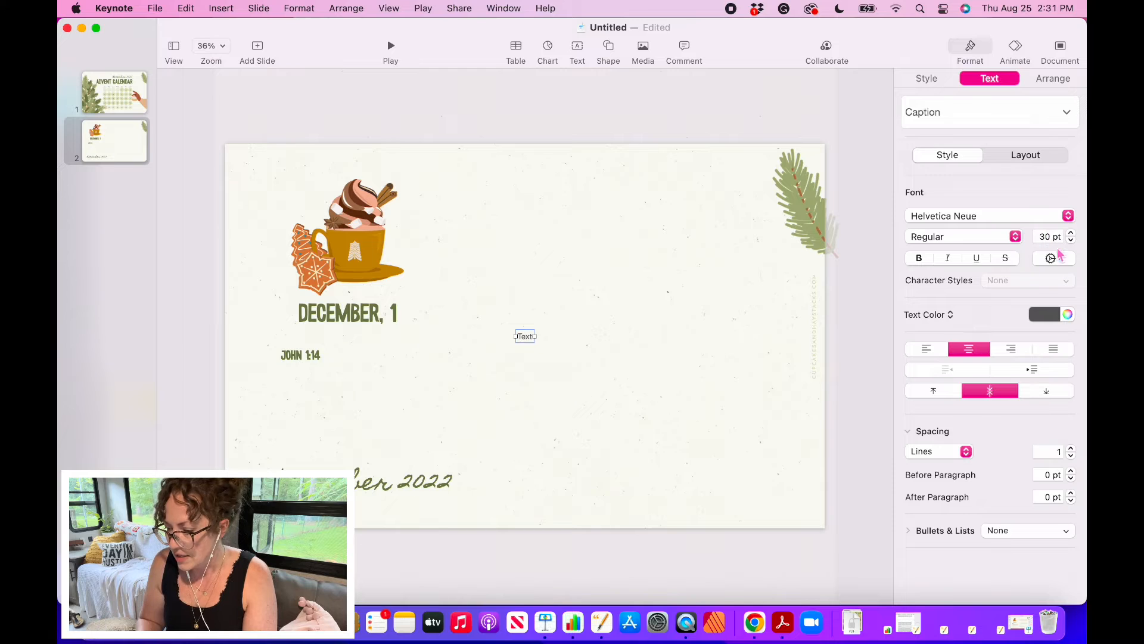
{"action": "left_click", "coordinate": [1068, 216]}
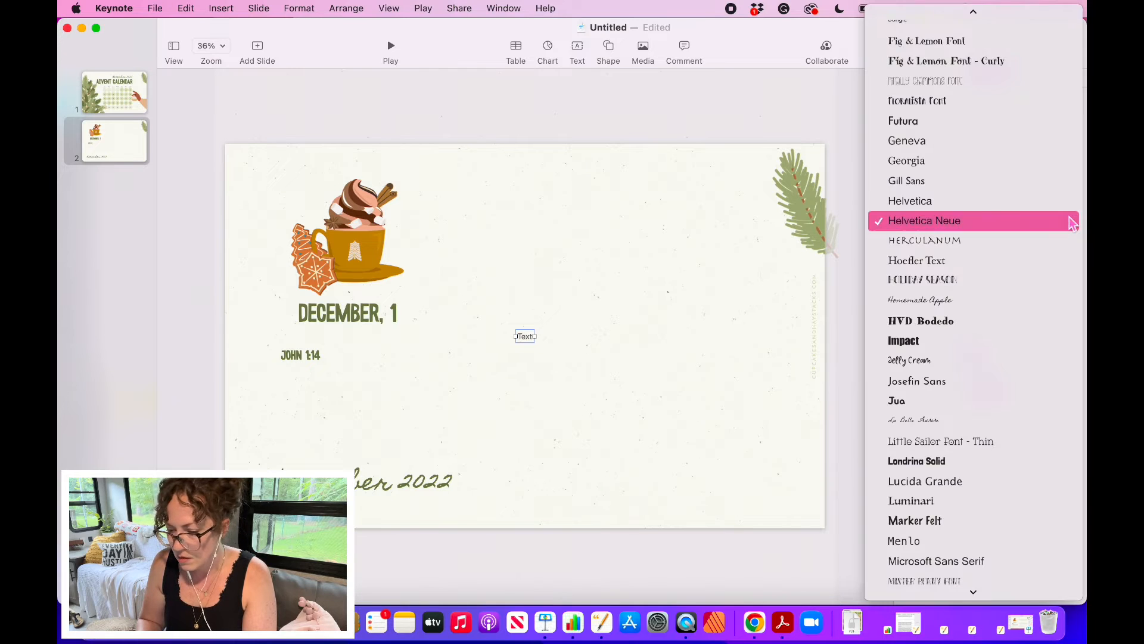
{"action": "scroll", "coordinate": [1007, 59], "scroll_direction": "up", "scroll_amount": 15}
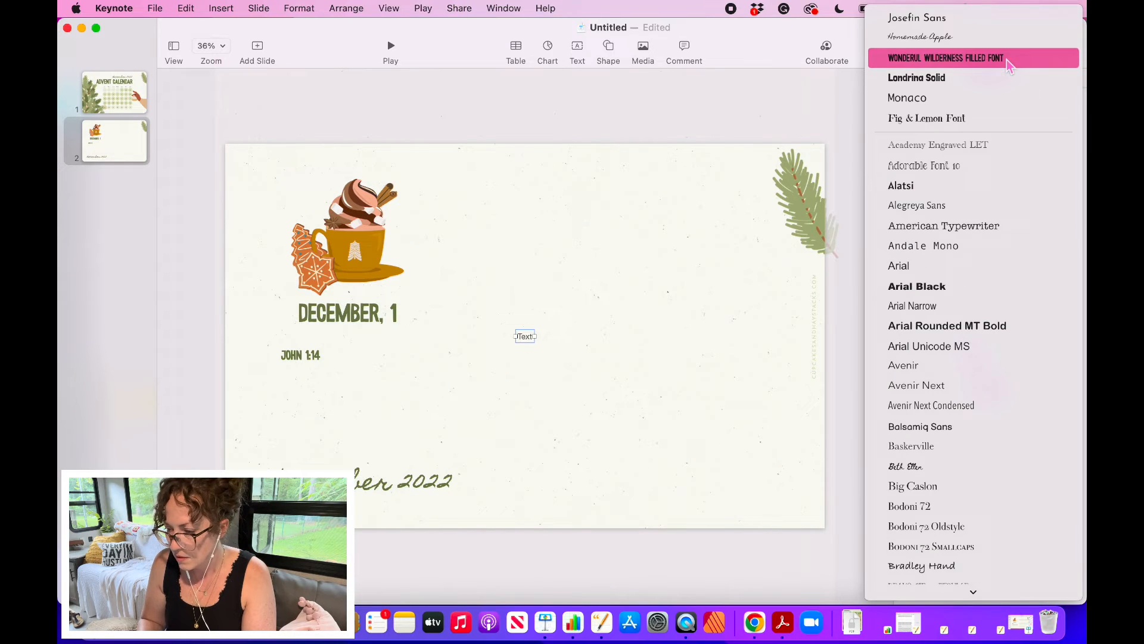
{"action": "left_click", "coordinate": [990, 18]}
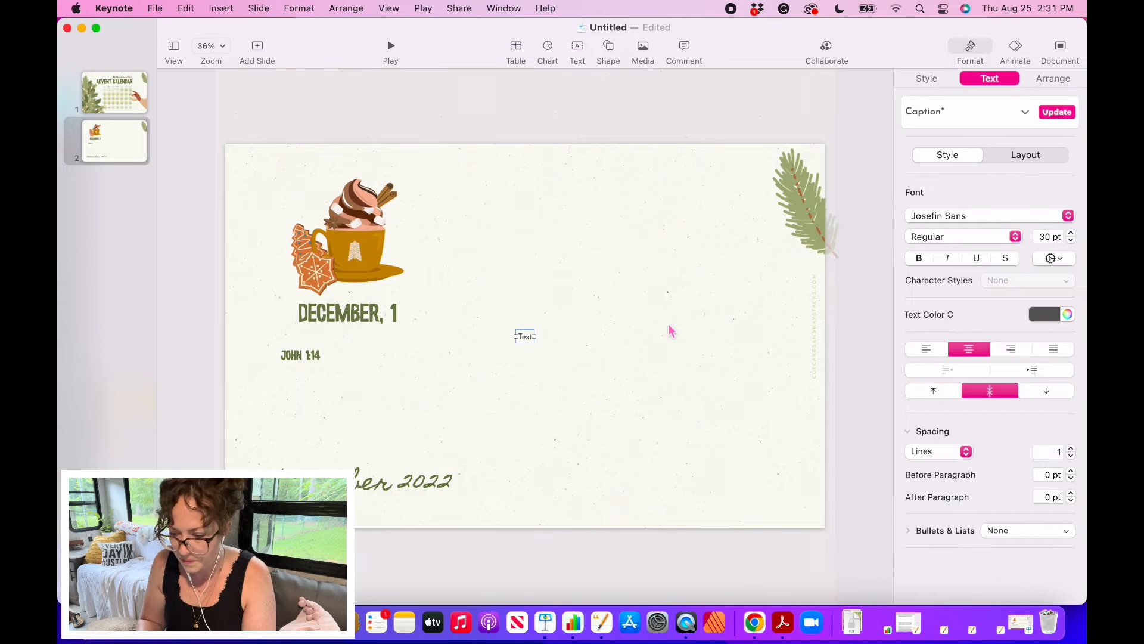
{"action": "left_click", "coordinate": [1068, 315]}
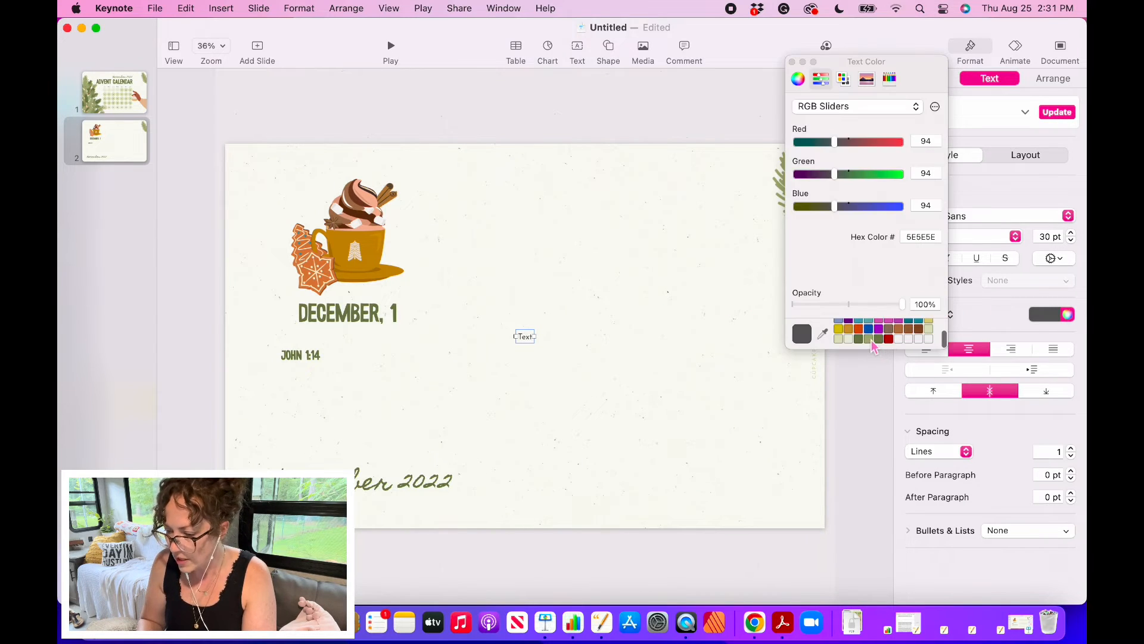
{"action": "left_click", "coordinate": [856, 448]}
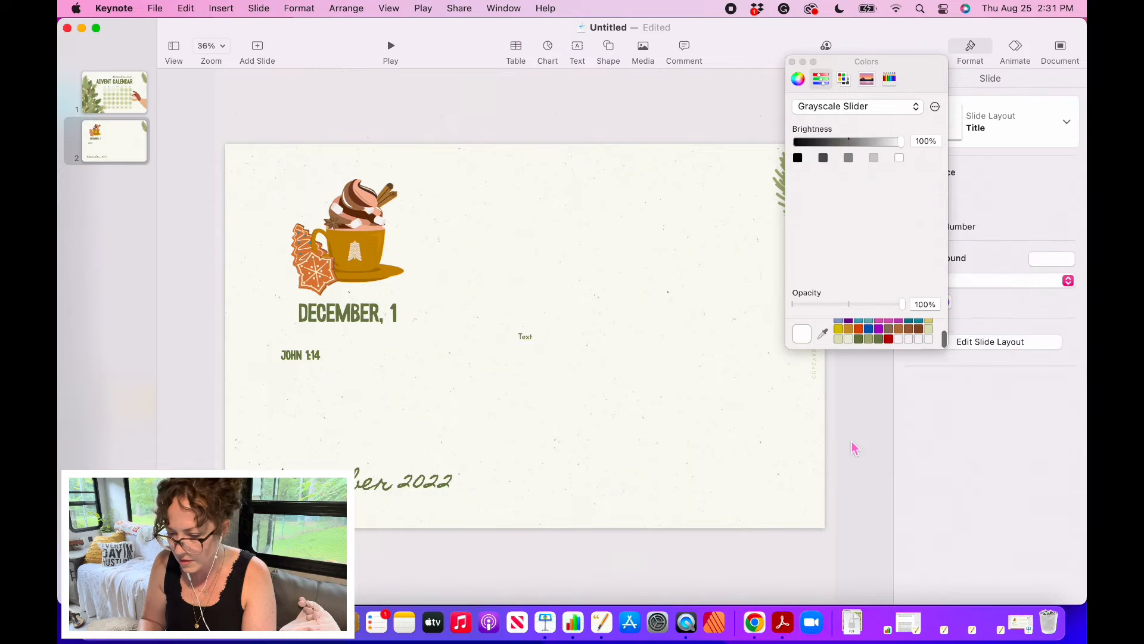
Move the new text box below "JOHN 1:14" and align its text to the left.
{"action": "left_click_drag", "start_coordinate": [526, 343], "coordinate": [293, 390]}
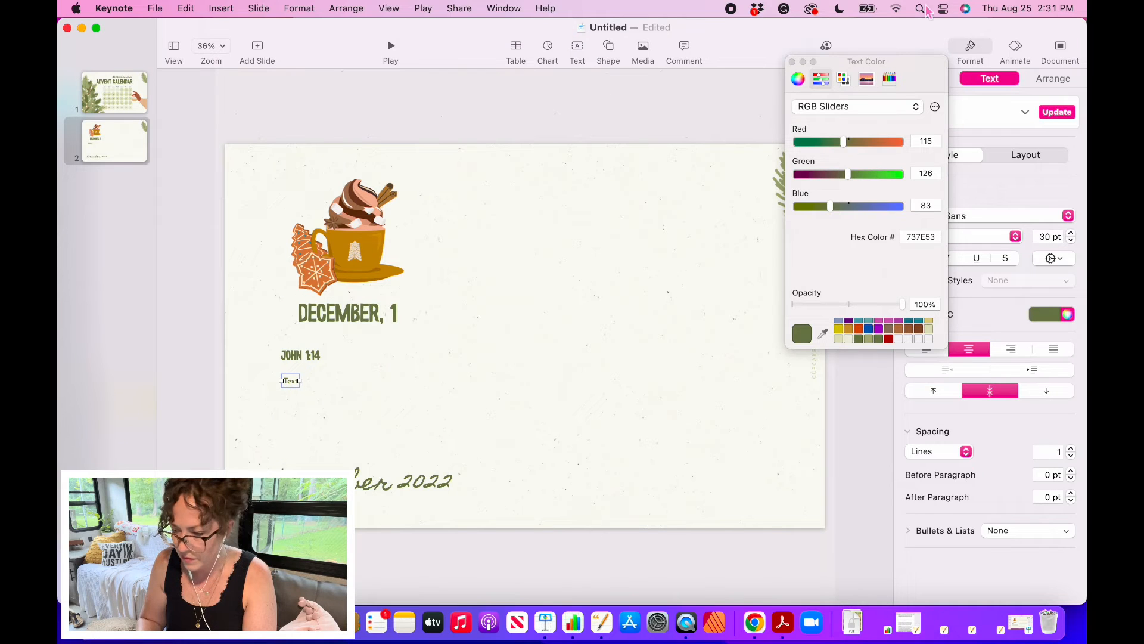
{"action": "left_click", "coordinate": [793, 63]}
{"action": "left_click", "coordinate": [926, 351]}
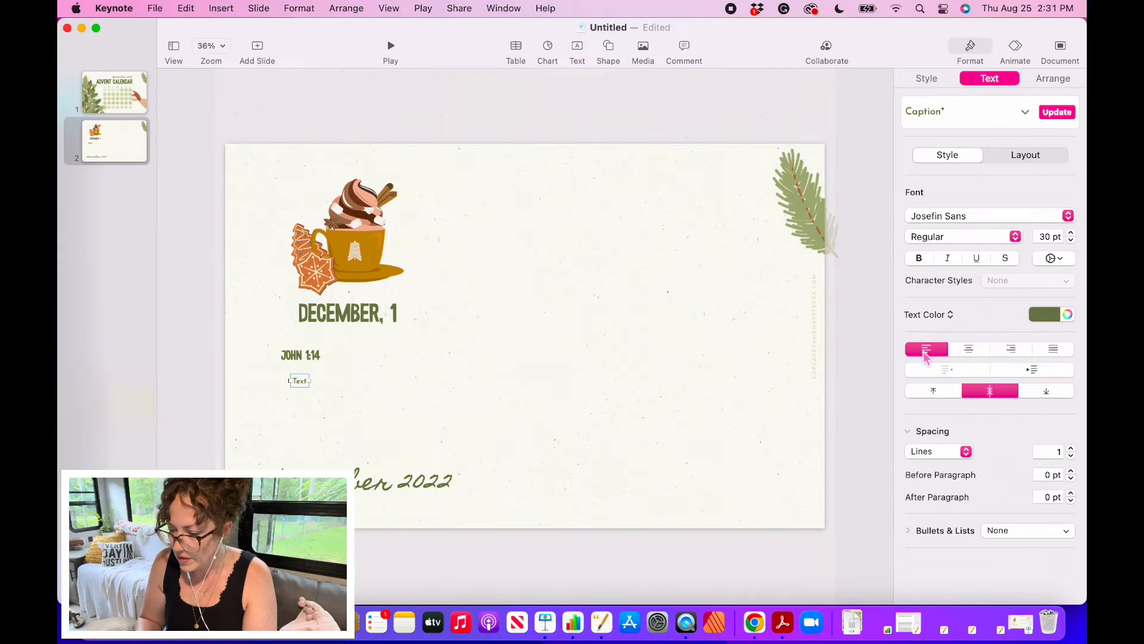
{"action": "double_click", "coordinate": [299, 381]}
{"action": "key", "text": "BackSpace"}
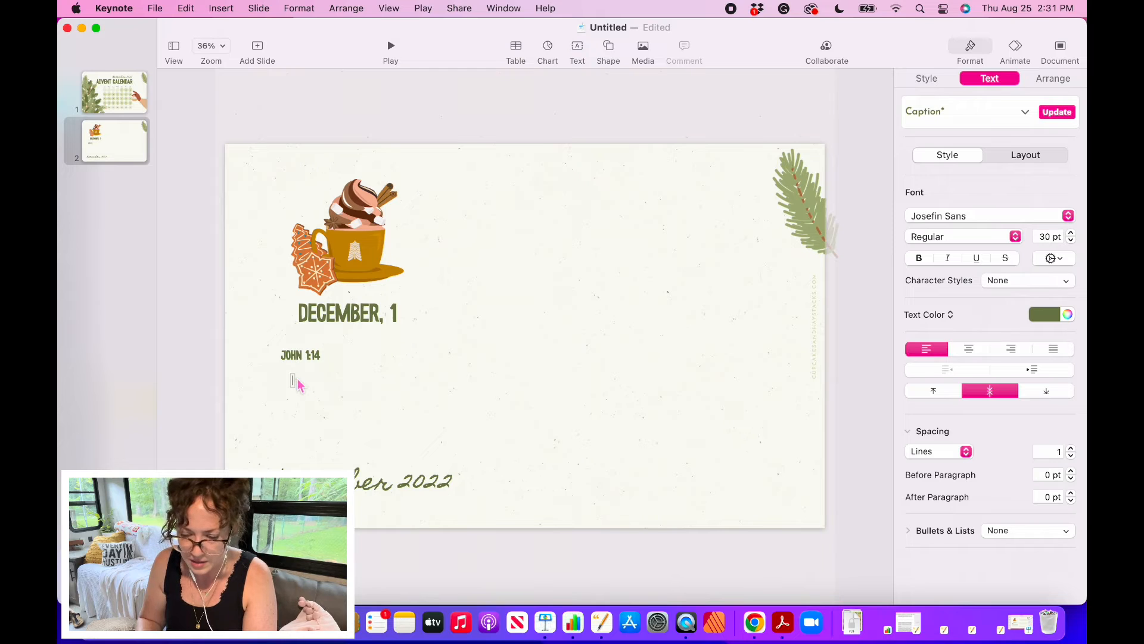
Left-align the "JOHN 1:14" text and line up the placeholder text box with its left edge.
{"action": "left_click", "coordinate": [301, 356]}
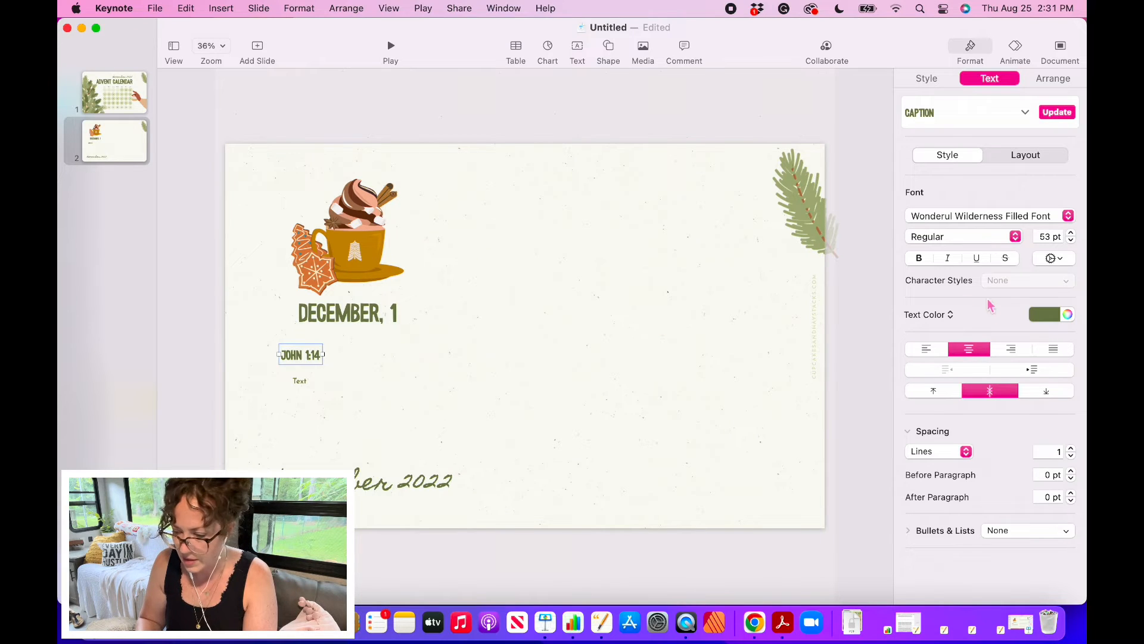
{"action": "left_click", "coordinate": [918, 351]}
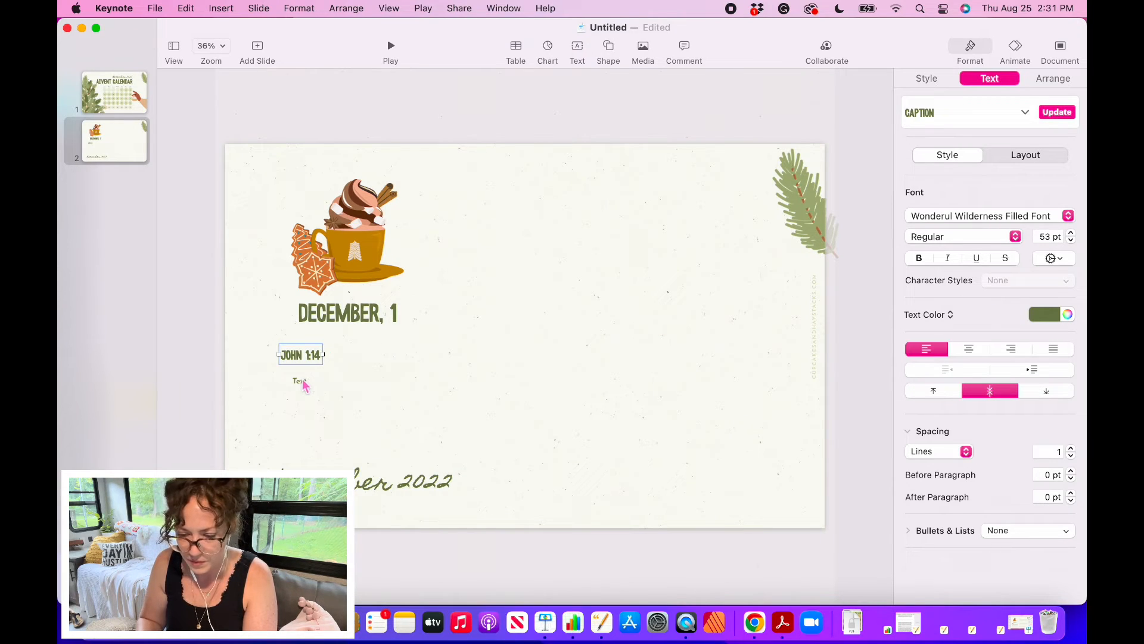
{"action": "left_click_drag", "start_coordinate": [300, 382], "coordinate": [294, 385]}
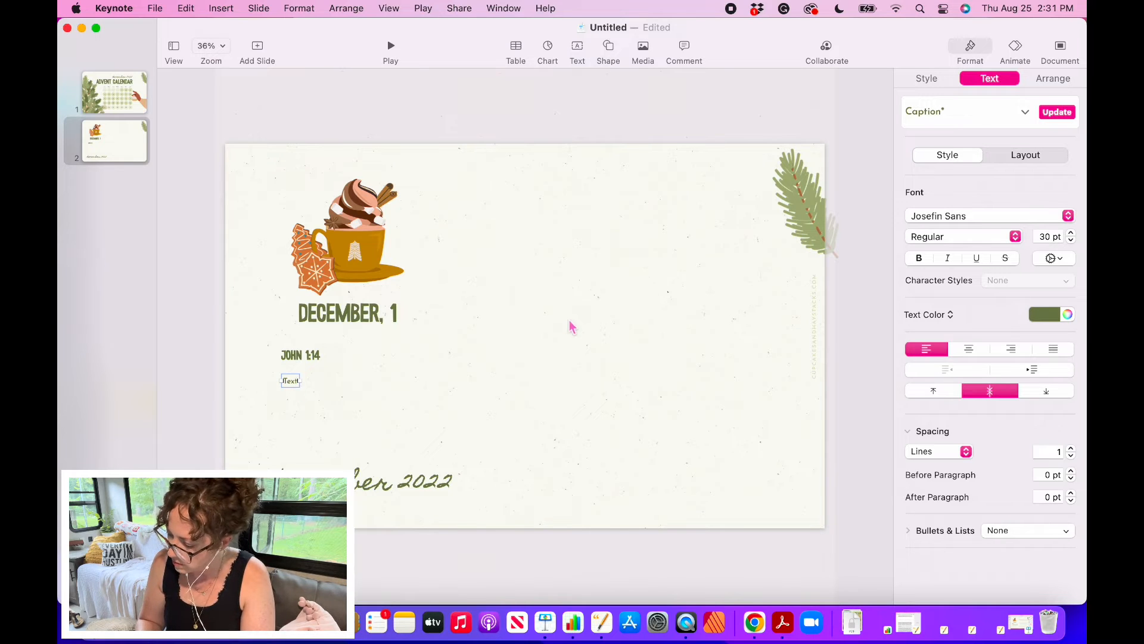
Set the placeholder text to 37 pt and replace its wording with the verse beginning "So the Word became human".
{"action": "left_click", "coordinate": [1045, 238]}
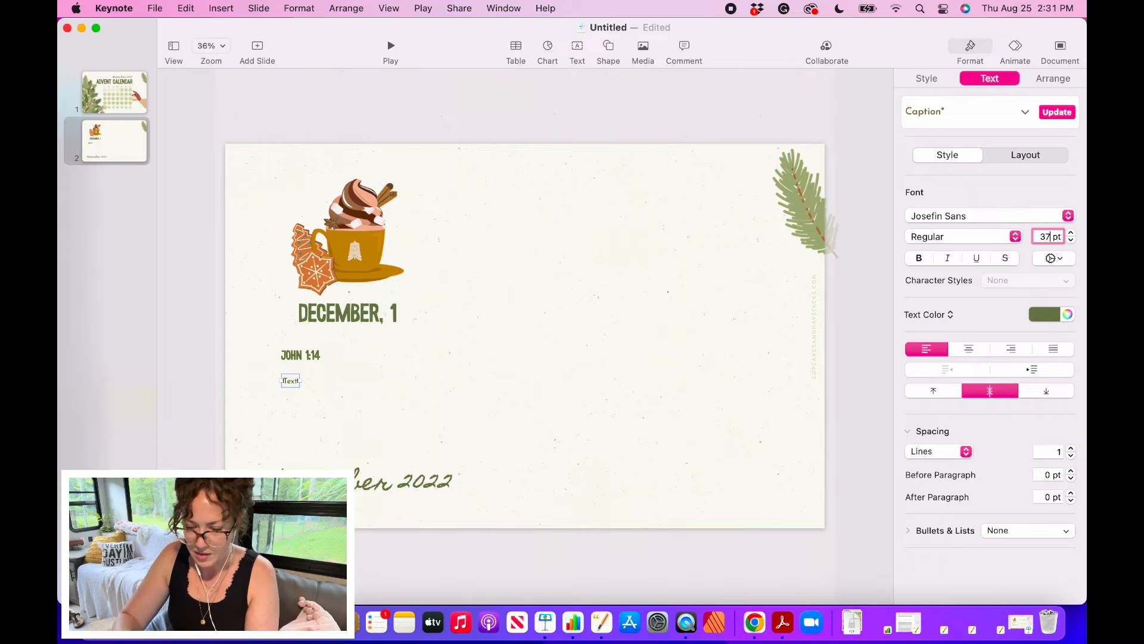
{"action": "key", "text": "Tab"}
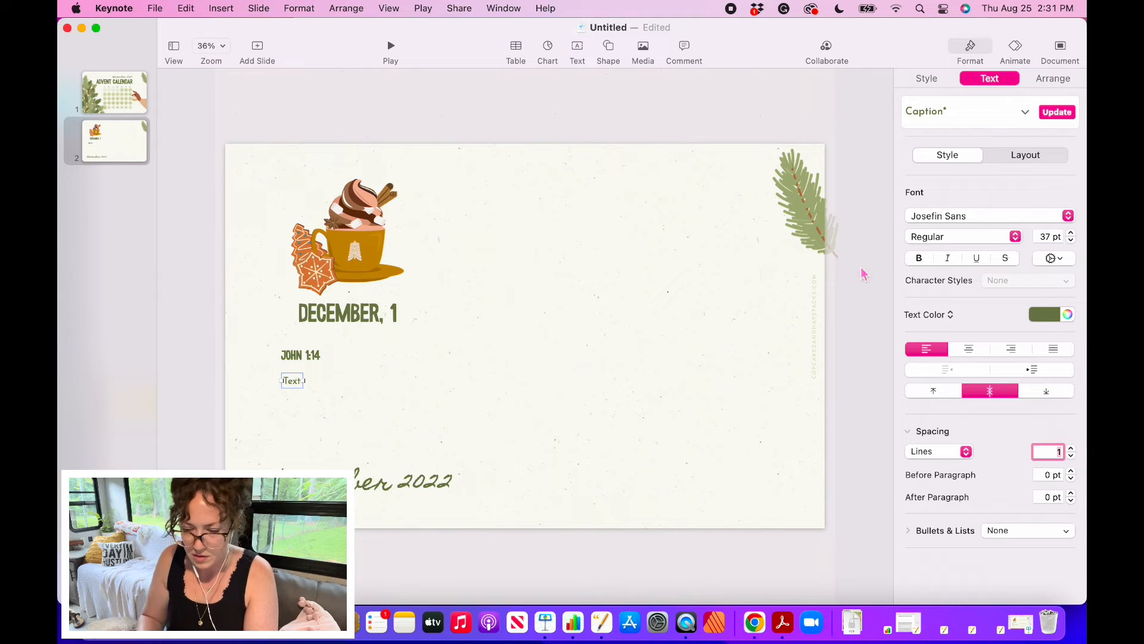
{"action": "double_click", "coordinate": [293, 387]}
{"action": "key", "text": "BackSpace"}
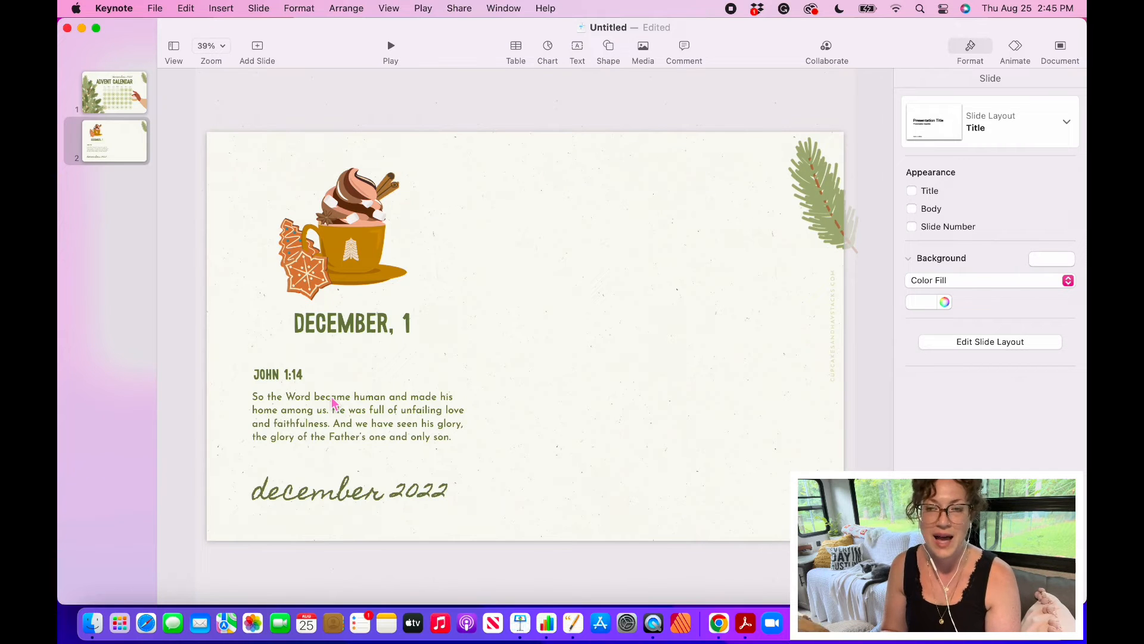
Add a straight line at a 0° angle, about 900 pt long, across the upper part of the slide's blank right half.
{"action": "left_click", "coordinate": [608, 48]}
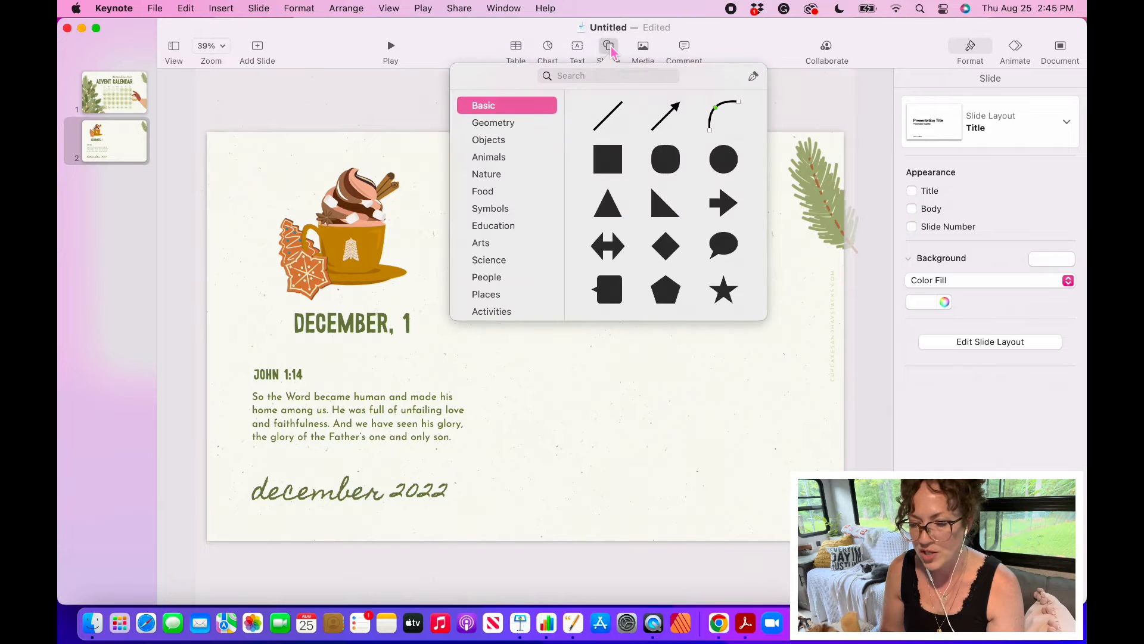
{"action": "left_click", "coordinate": [609, 118]}
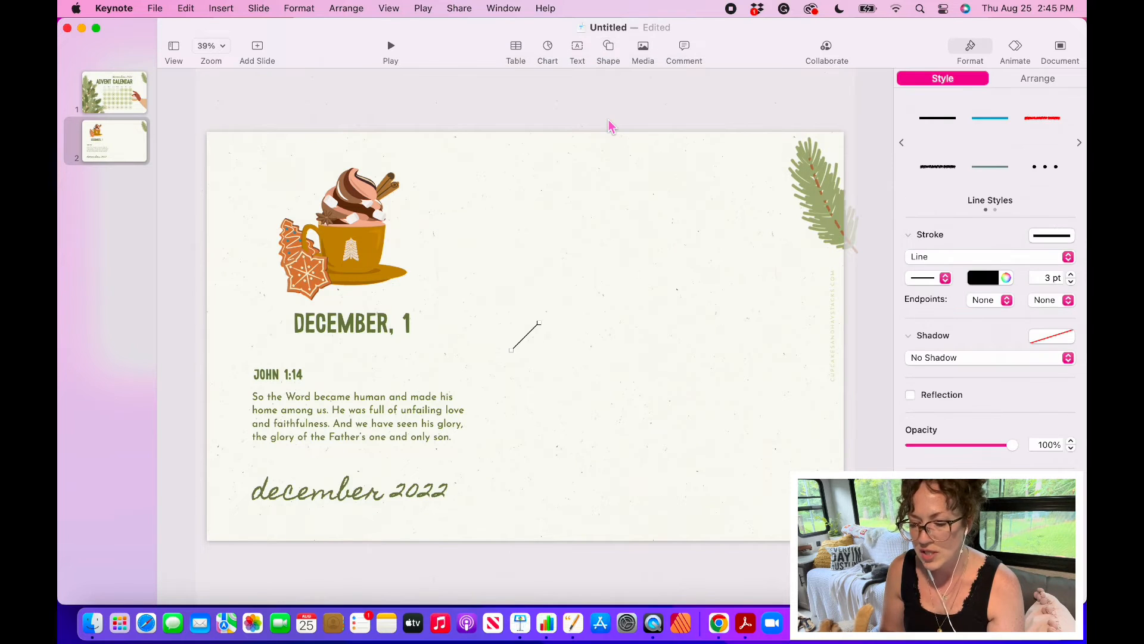
{"action": "left_click", "coordinate": [1039, 80]}
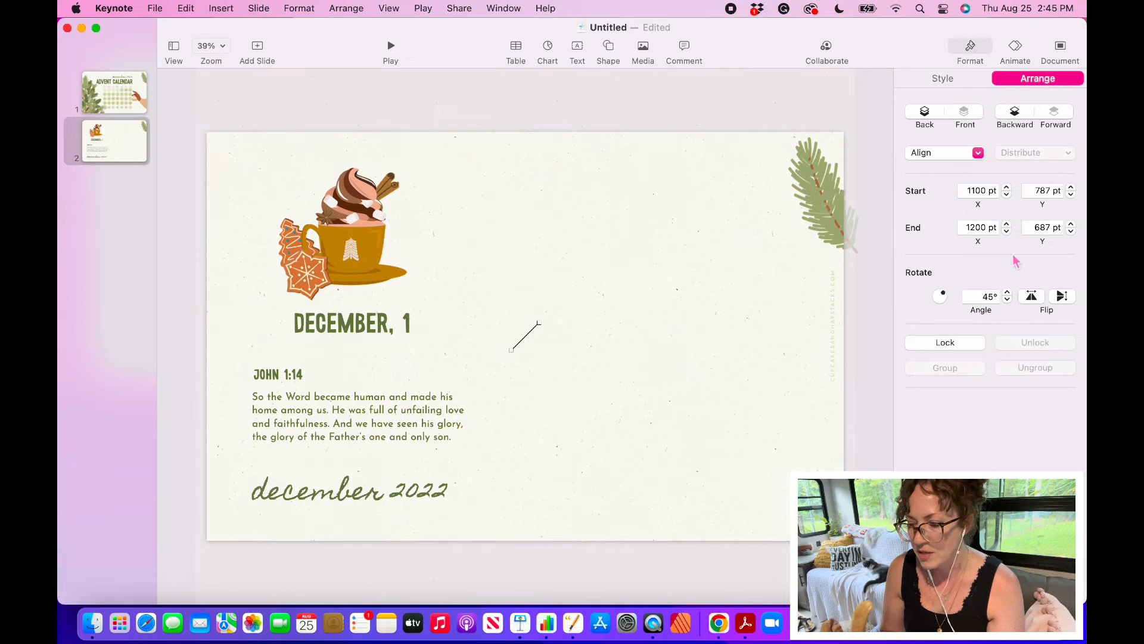
{"action": "left_click", "coordinate": [979, 296]}
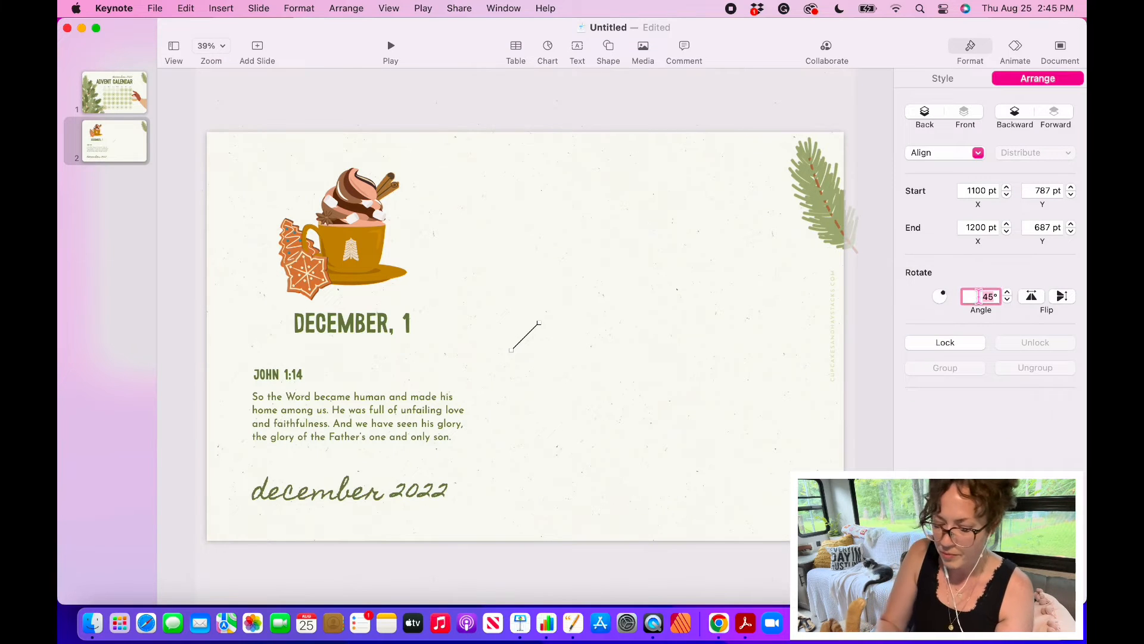
{"action": "type", "text": "0"}
{"action": "key", "text": "Tab"}
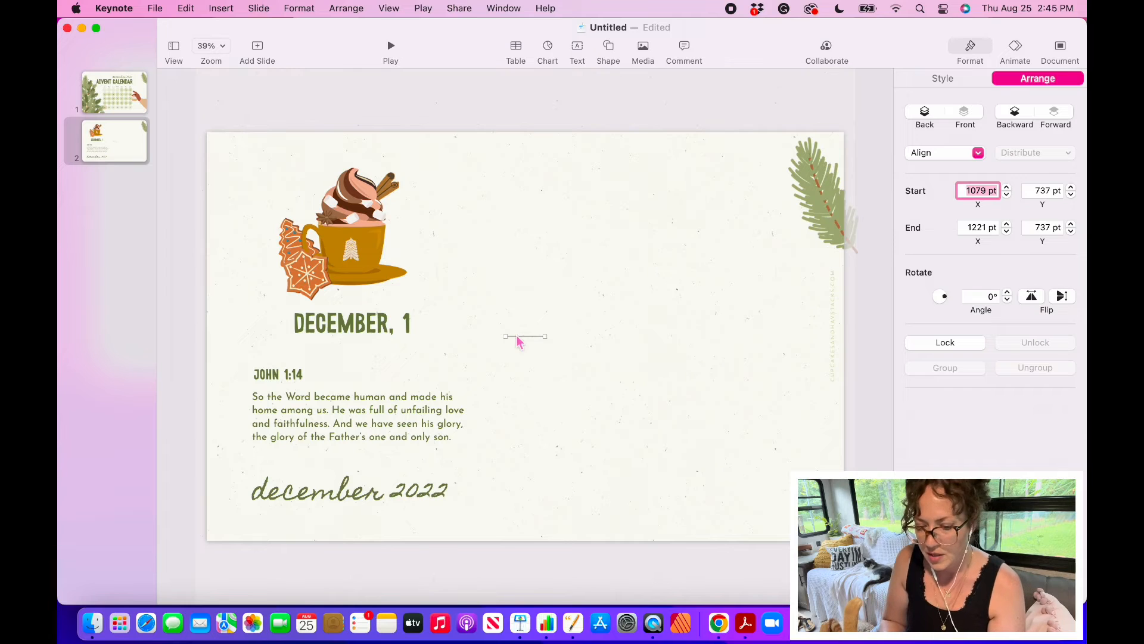
{"action": "left_click_drag", "start_coordinate": [524, 342], "coordinate": [776, 197]}
{"action": "left_click", "coordinate": [667, 360]}
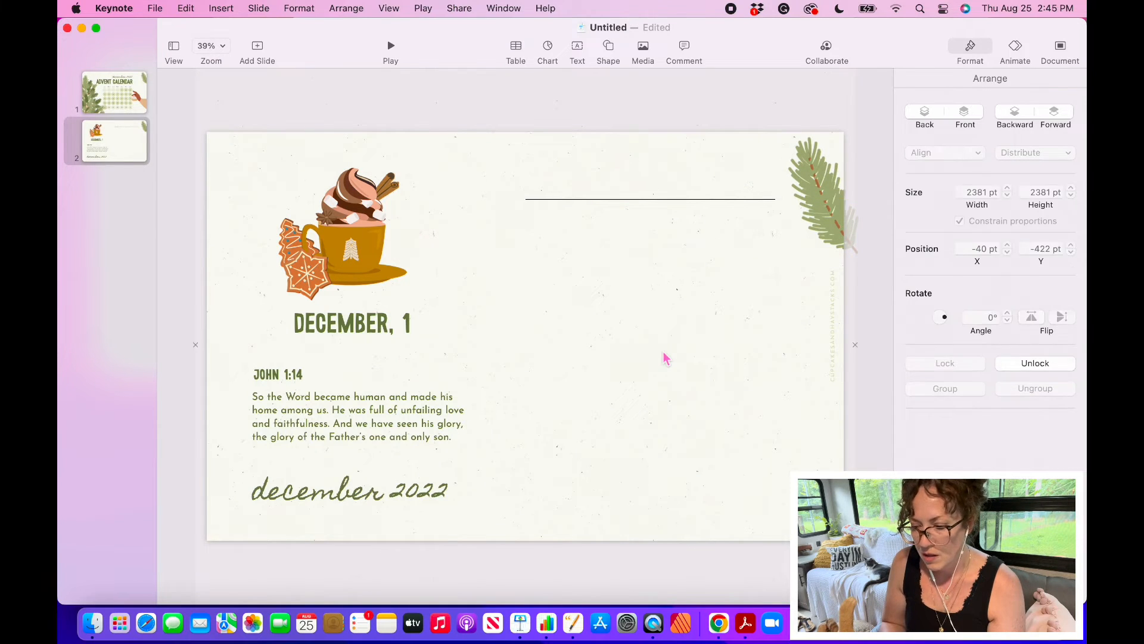
Give the line the brush stroke with rounded blob ends and recolor it in the saved dark green.
{"action": "left_click", "coordinate": [620, 199]}
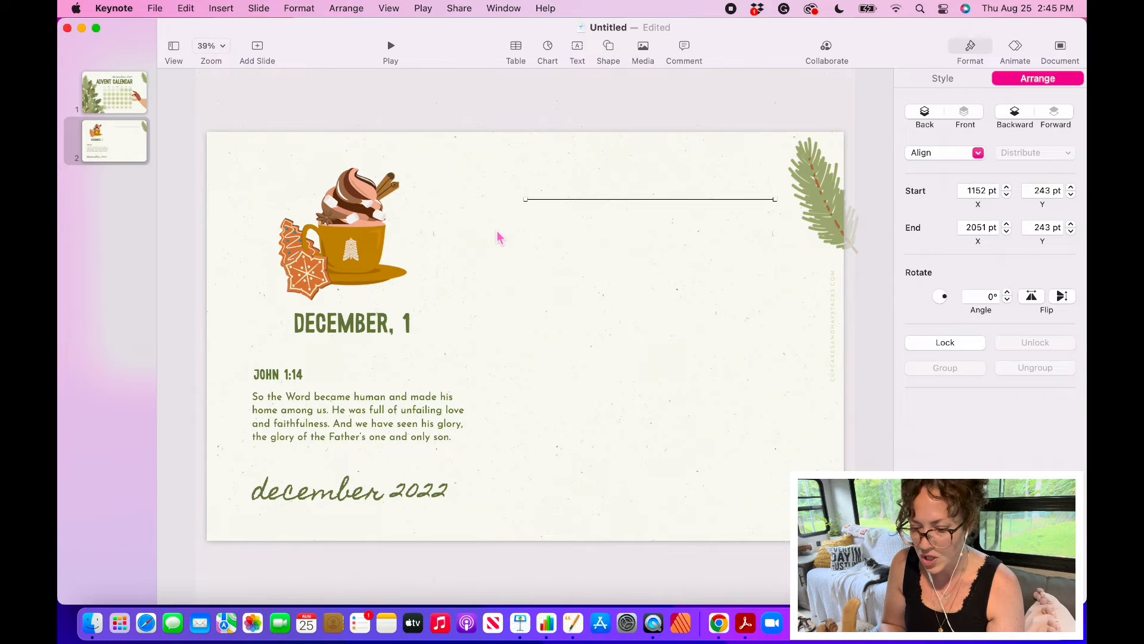
{"action": "left_click", "coordinate": [944, 80]}
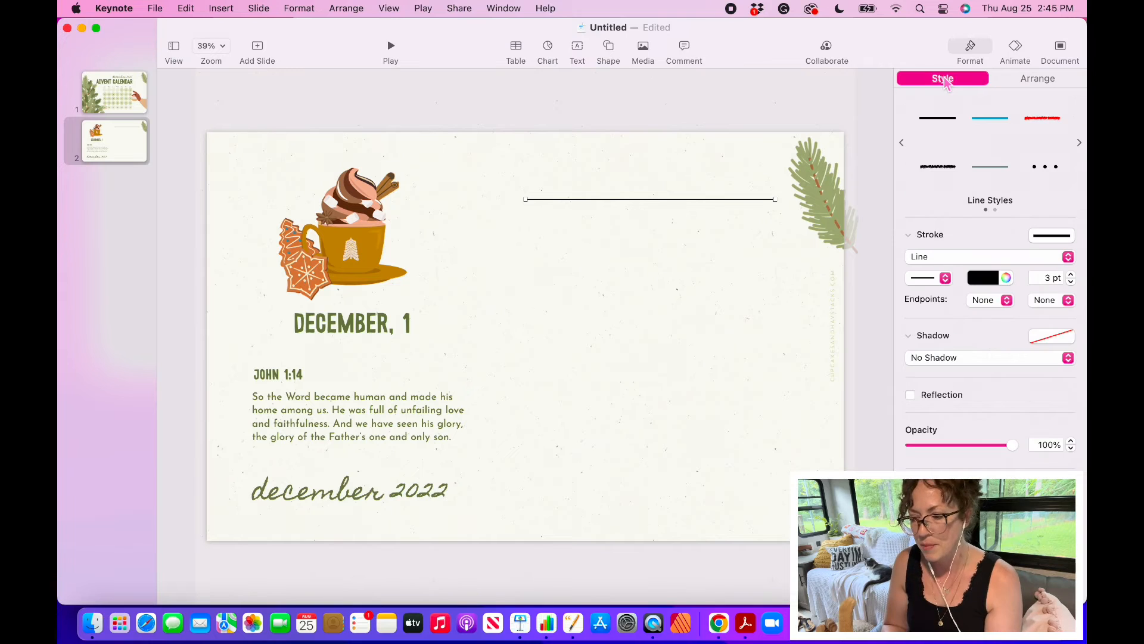
{"action": "left_click", "coordinate": [946, 278]}
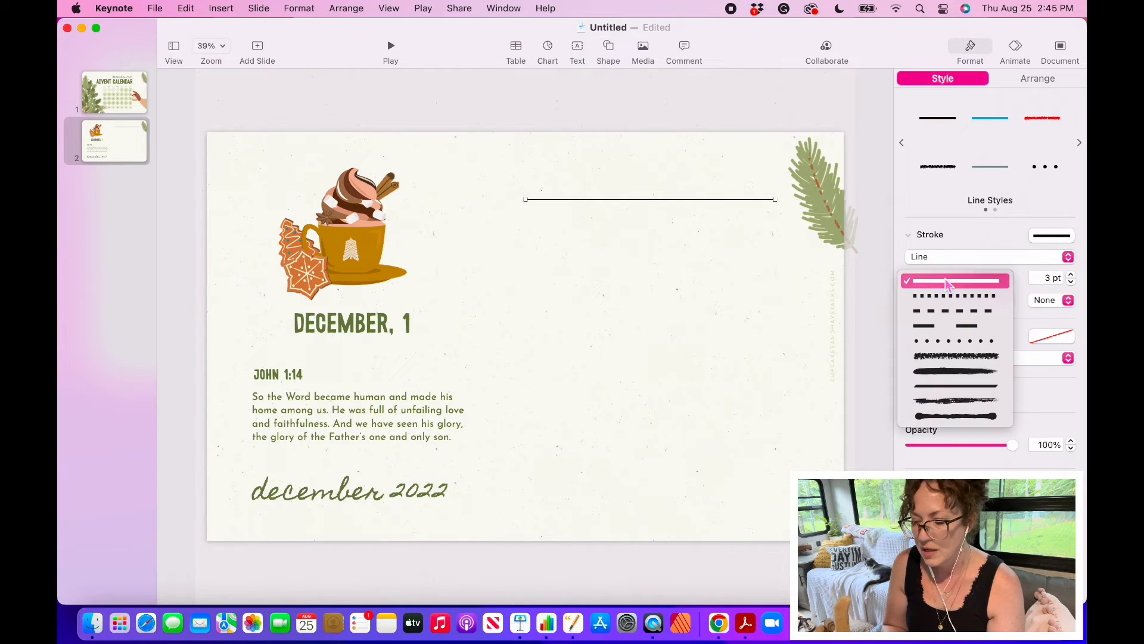
{"action": "left_click", "coordinate": [931, 417]}
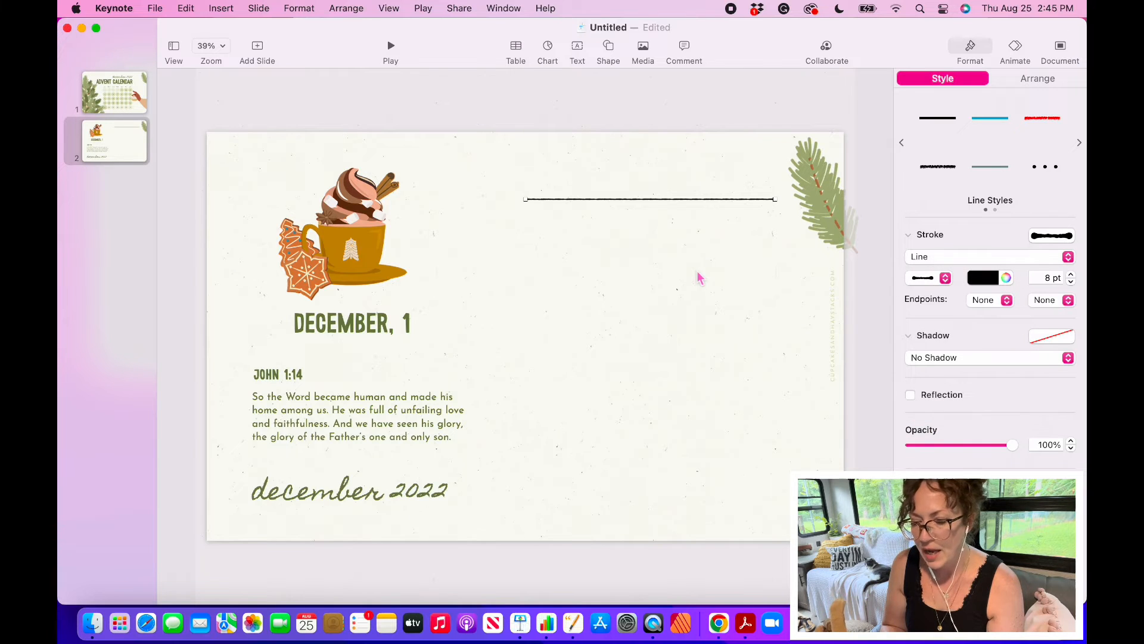
{"action": "left_click", "coordinate": [1006, 278]}
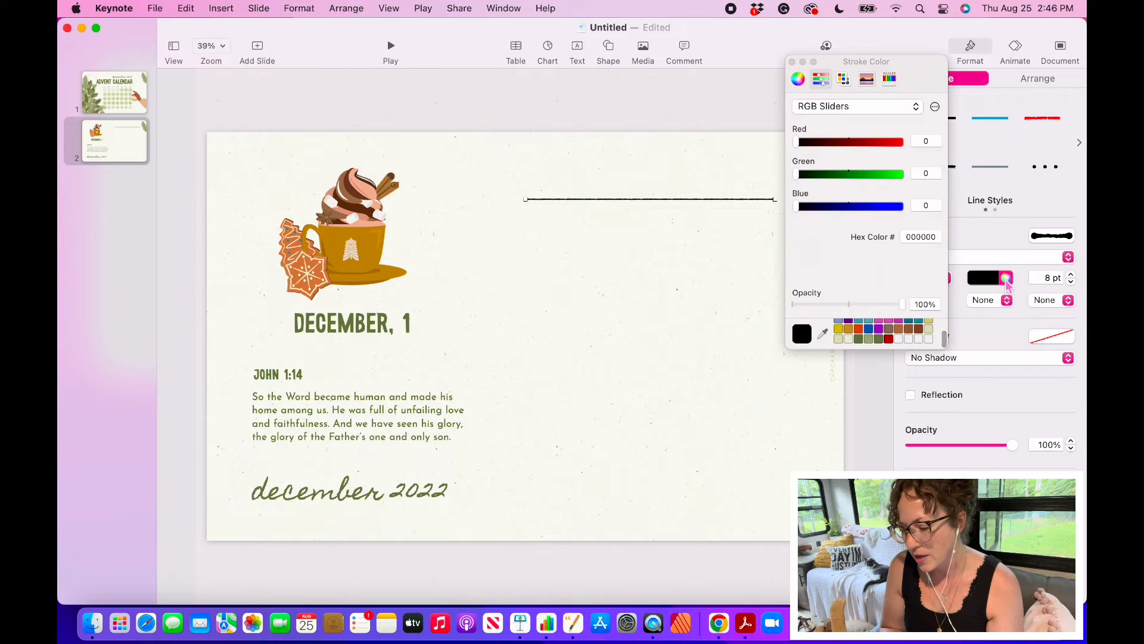
{"action": "left_click", "coordinate": [879, 340]}
{"action": "left_click", "coordinate": [621, 299]}
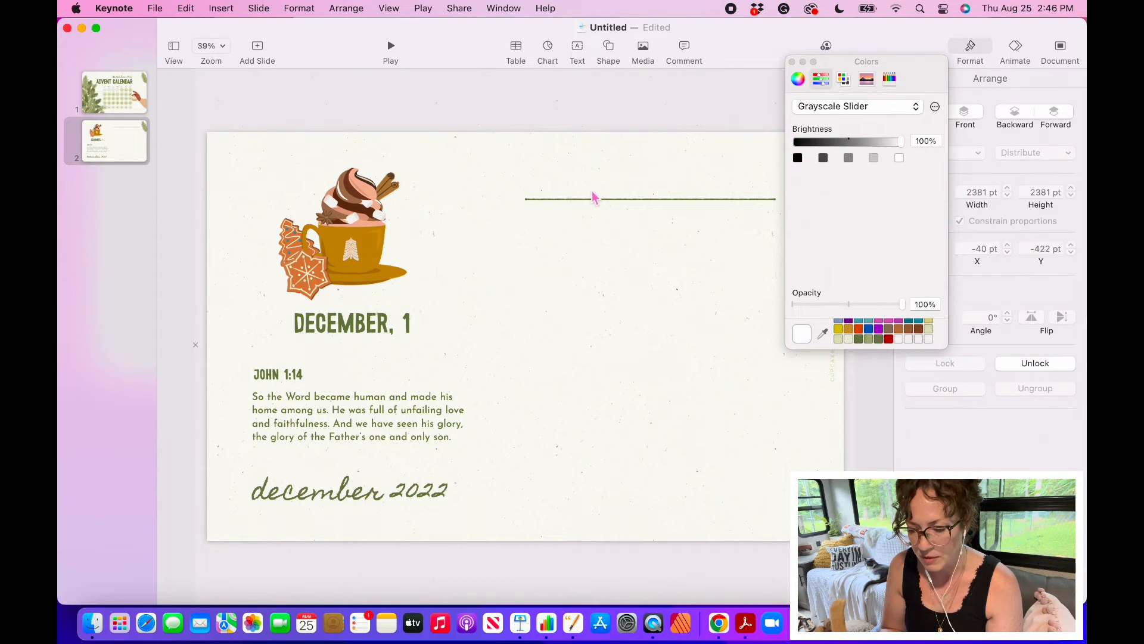
{"action": "left_click", "coordinate": [792, 62]}
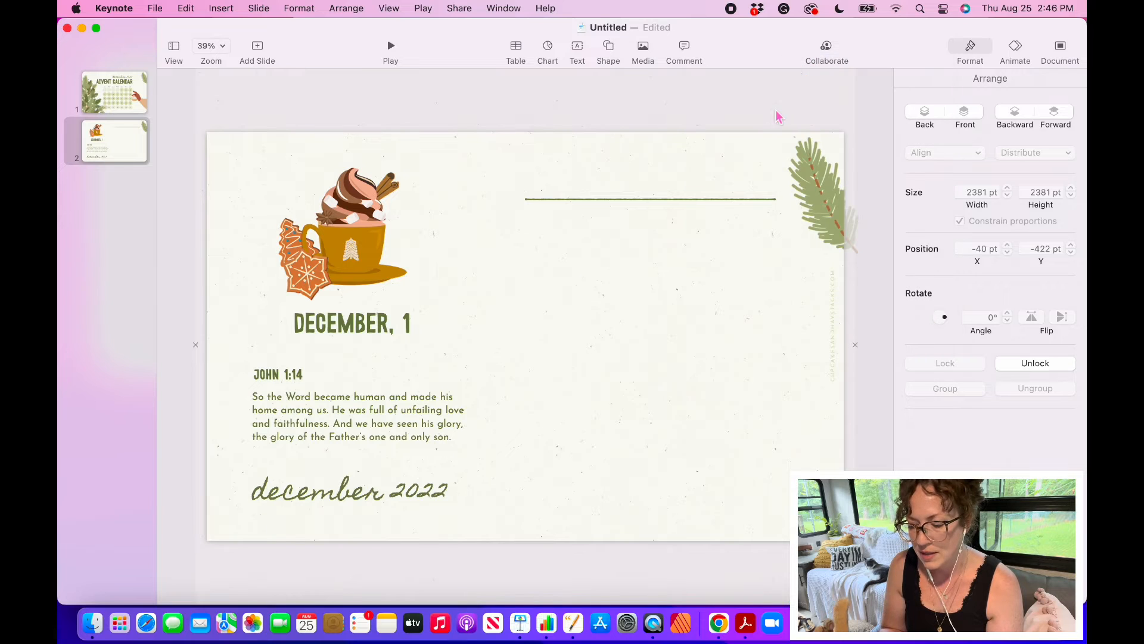
Duplicate the green line just below itself, and duplicate that pair underneath to form four evenly spaced lines.
{"action": "left_click", "coordinate": [599, 201]}
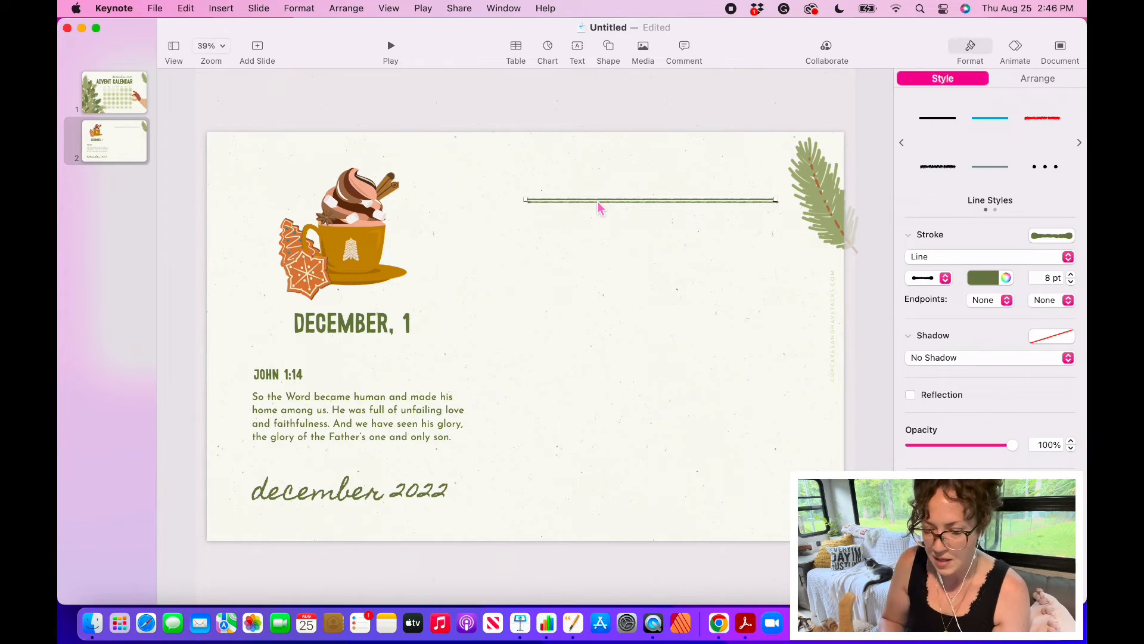
{"action": "left_click_drag", "start_coordinate": [599, 202], "coordinate": [599, 228]}
{"action": "left_click", "coordinate": [587, 203]}
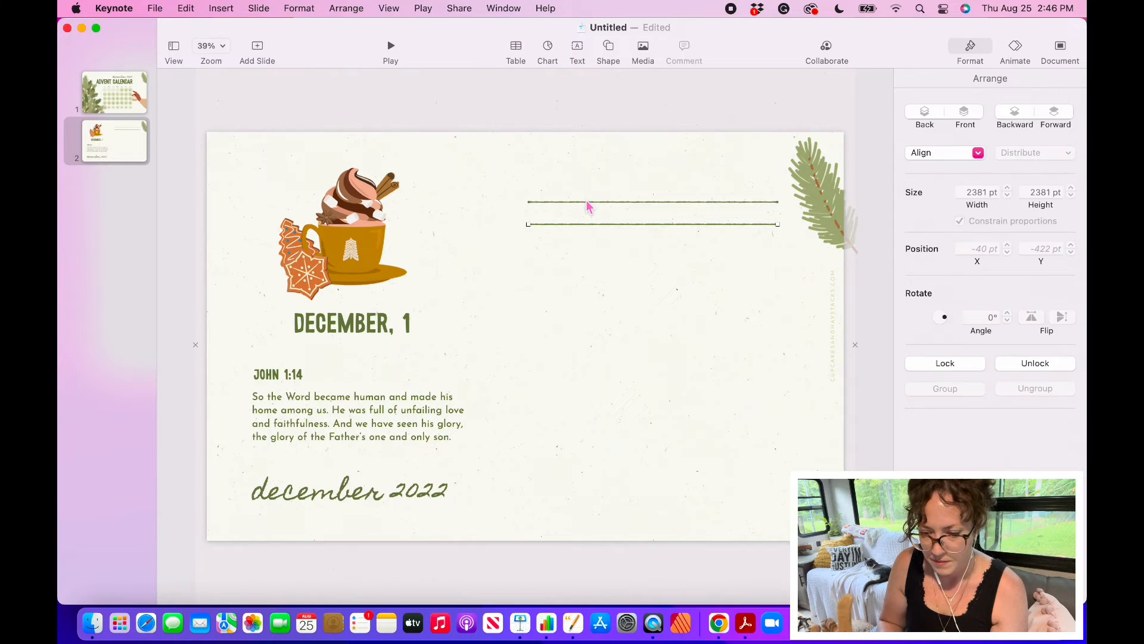
{"action": "left_click", "coordinate": [586, 203], "text": "shift"}
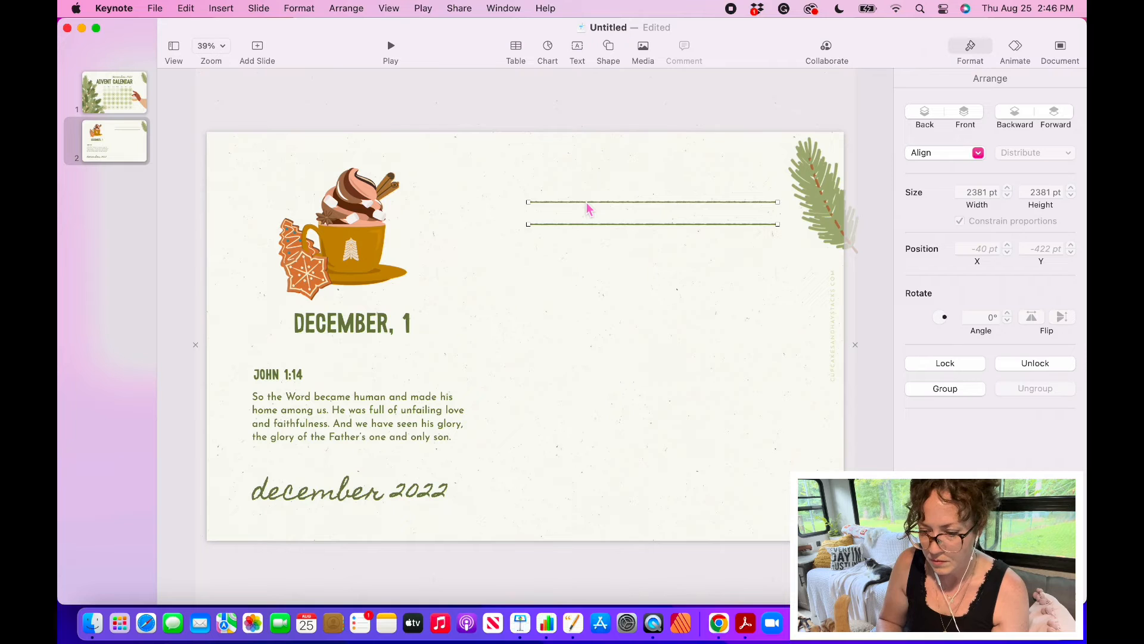
{"action": "key", "text": "super+d"}
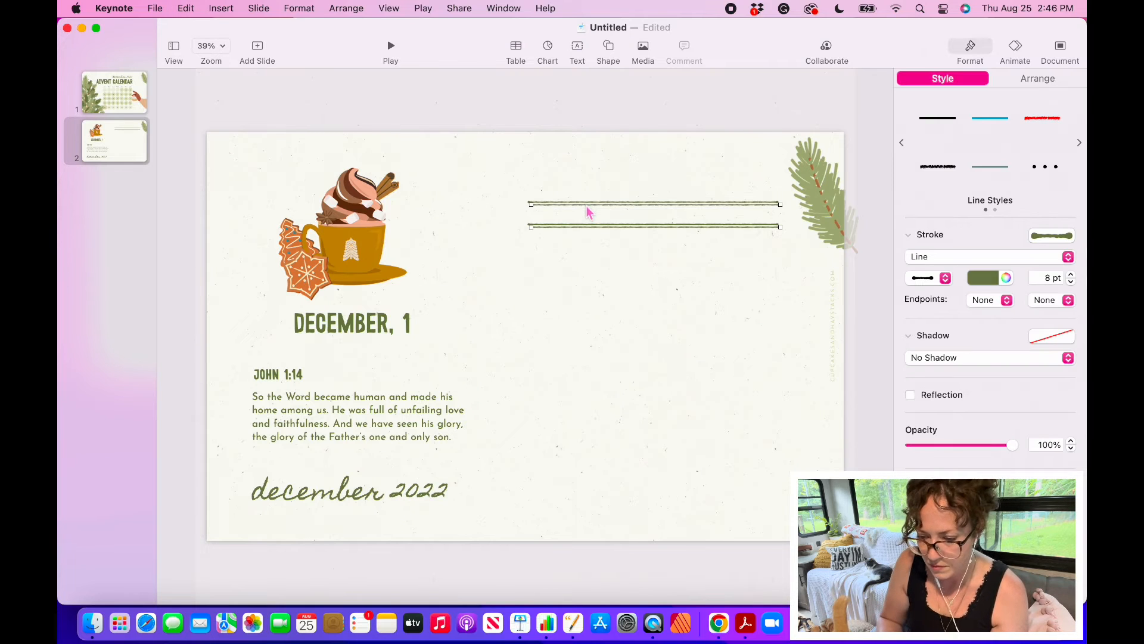
{"action": "left_click_drag", "start_coordinate": [586, 206], "coordinate": [583, 249]}
Duplicate the four green lines and place the copies directly below them at the same spacing.
{"action": "left_click", "coordinate": [569, 224], "text": "shift"}
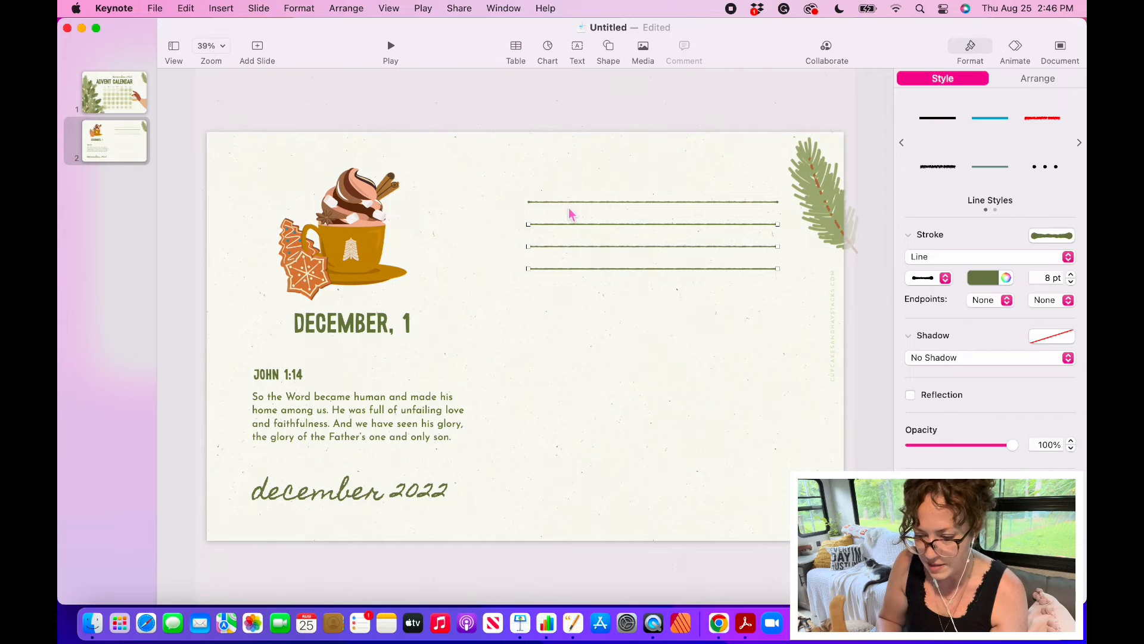
{"action": "key", "text": "super+d"}
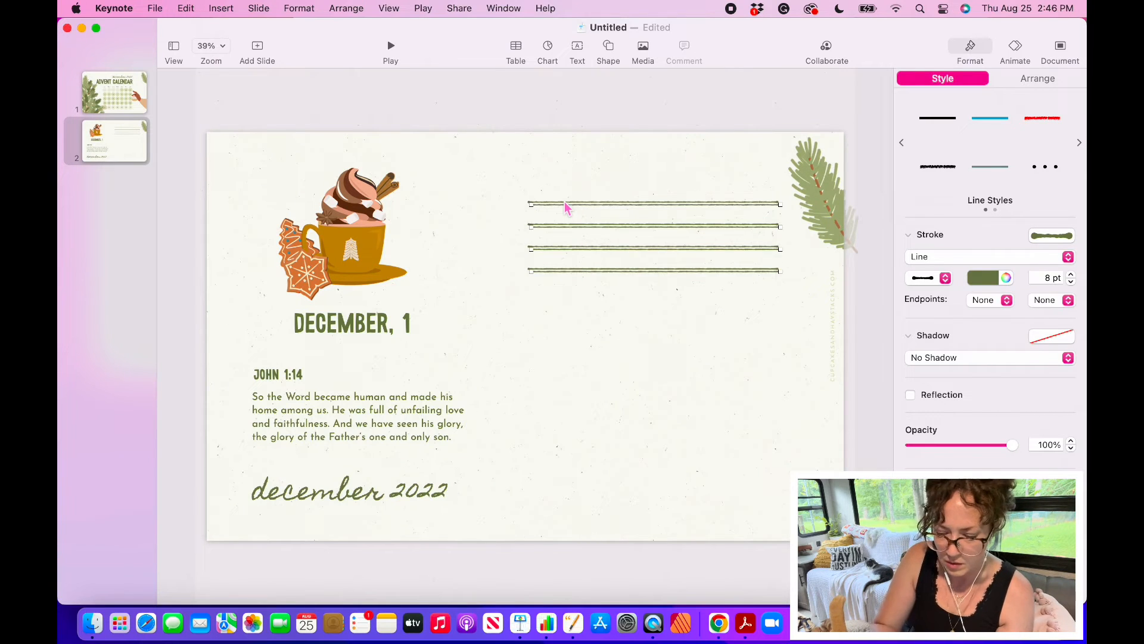
{"action": "left_click_drag", "start_coordinate": [566, 214], "coordinate": [567, 301]}
{"action": "key", "text": "super+c"}
{"action": "key", "text": "super+v"}
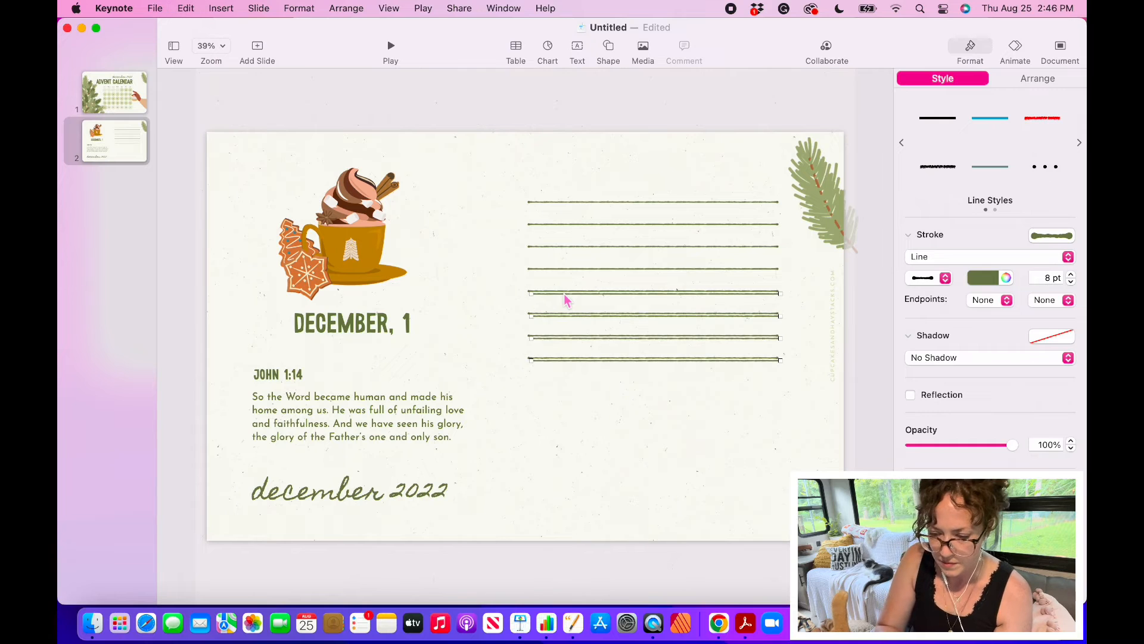
{"action": "left_click_drag", "start_coordinate": [564, 295], "coordinate": [564, 338]}
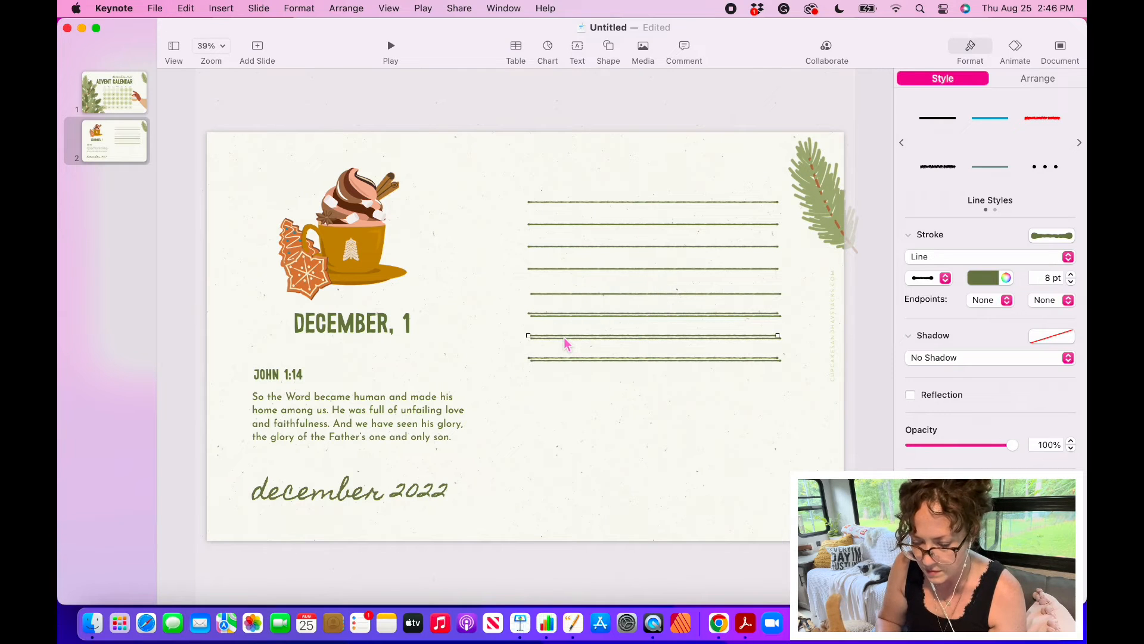
{"action": "key", "text": "Delete"}
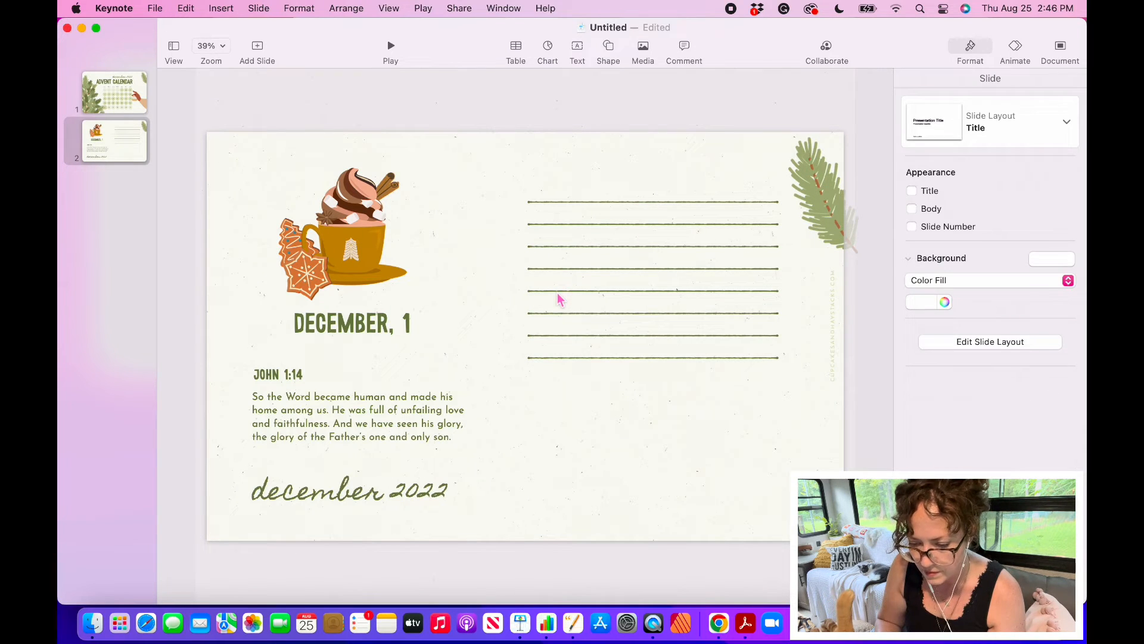
Duplicate the lowest six green lines and place the copies beneath the stack with matching spacing.
{"action": "left_click", "coordinate": [558, 292]}
{"action": "left_click", "coordinate": [560, 334], "text": "shift"}
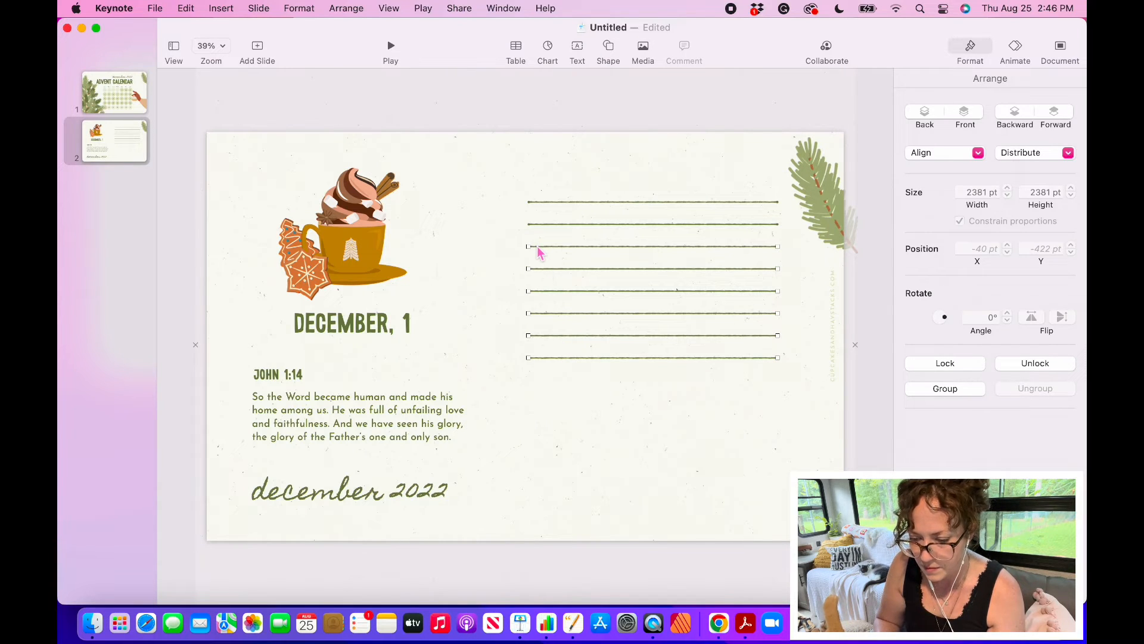
{"action": "key", "text": "super+d"}
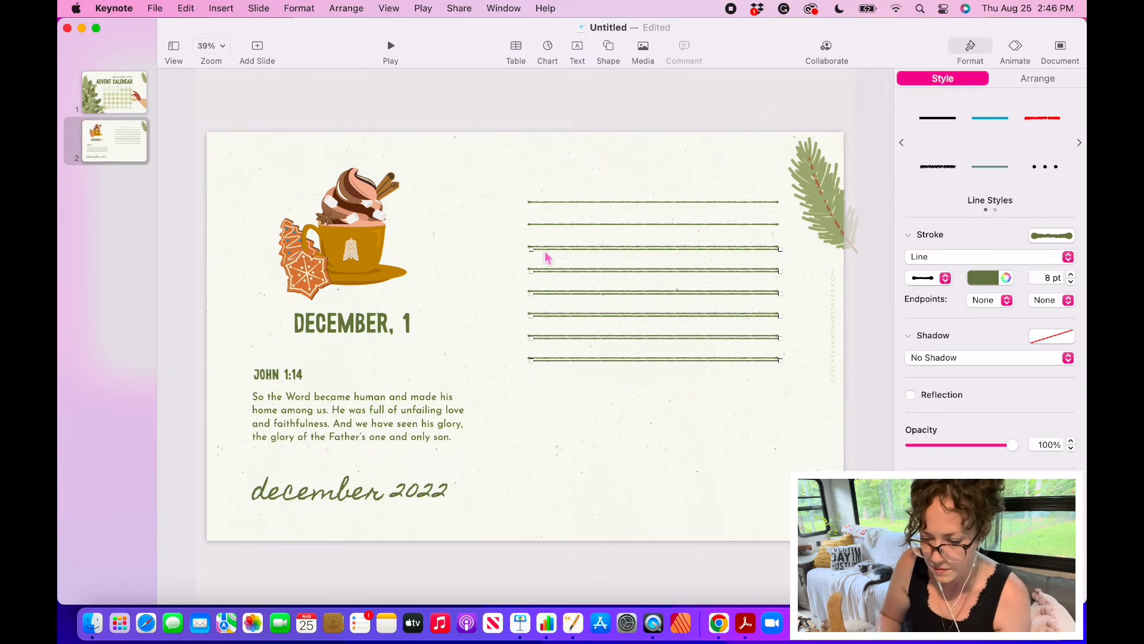
{"action": "left_click_drag", "start_coordinate": [545, 250], "coordinate": [544, 380]}
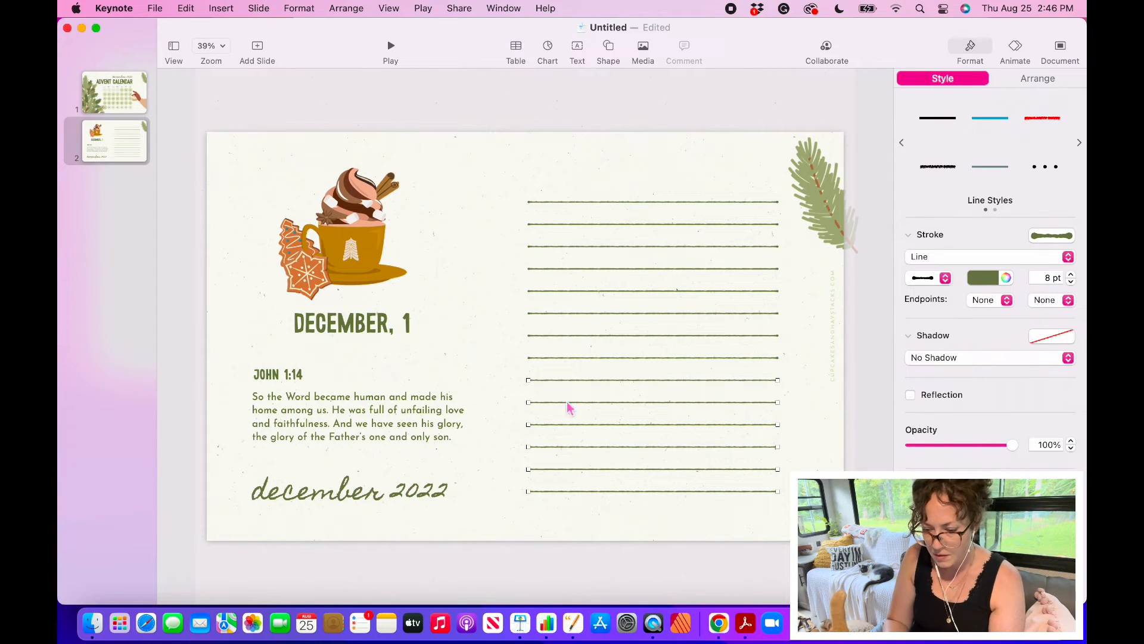
Copy the bottom green line and place the pasted copy one line spacing below it.
{"action": "left_click", "coordinate": [571, 504]}
{"action": "left_click", "coordinate": [566, 494]}
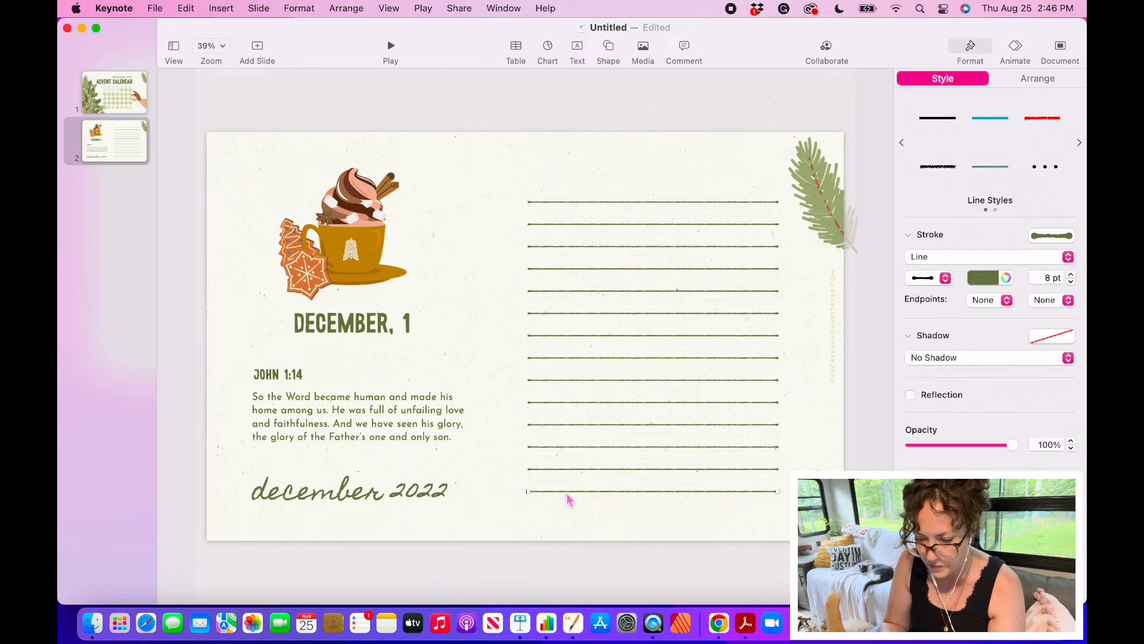
{"action": "key", "text": "super+c"}
{"action": "key", "text": "super+v"}
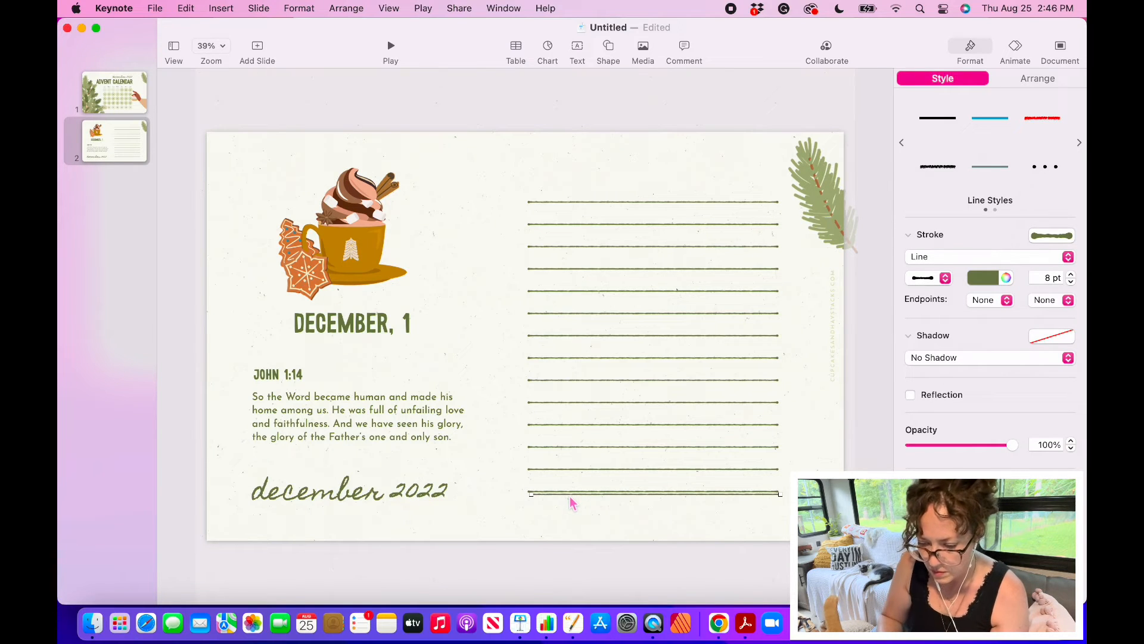
{"action": "left_click_drag", "start_coordinate": [570, 498], "coordinate": [566, 517]}
Select all the green writing lines and nudge them slightly upward together.
{"action": "left_click", "coordinate": [576, 171]}
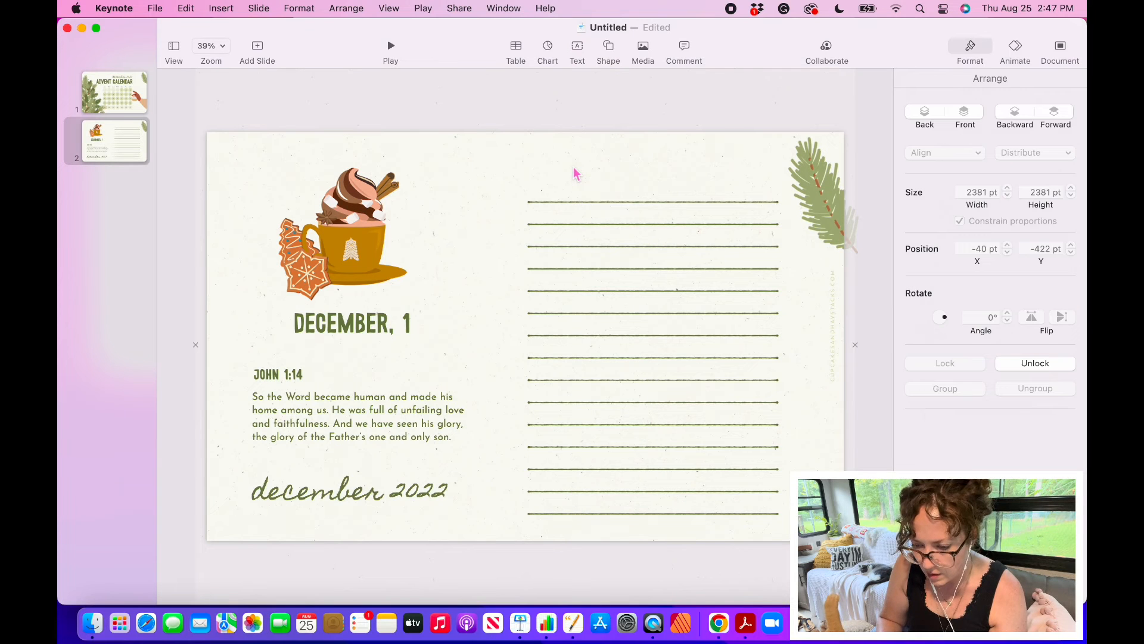
{"action": "left_click_drag", "start_coordinate": [571, 165], "coordinate": [631, 522]}
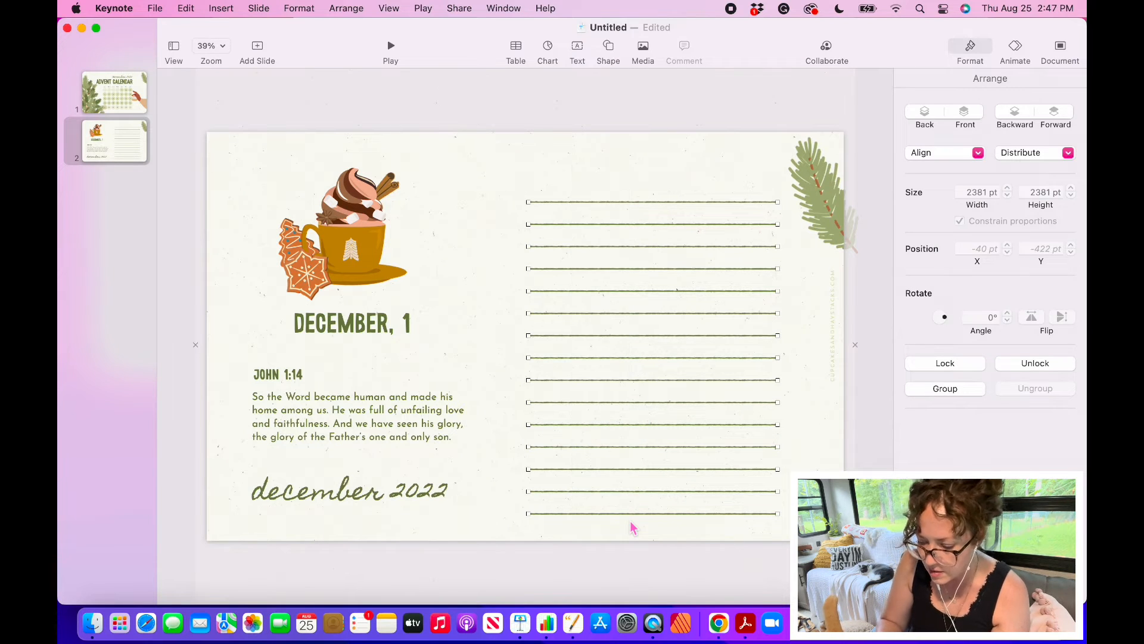
{"action": "key", "text": "shift+Up"}
{"action": "key", "text": "shift+Up"}
{"action": "key", "text": "shift+Up"}
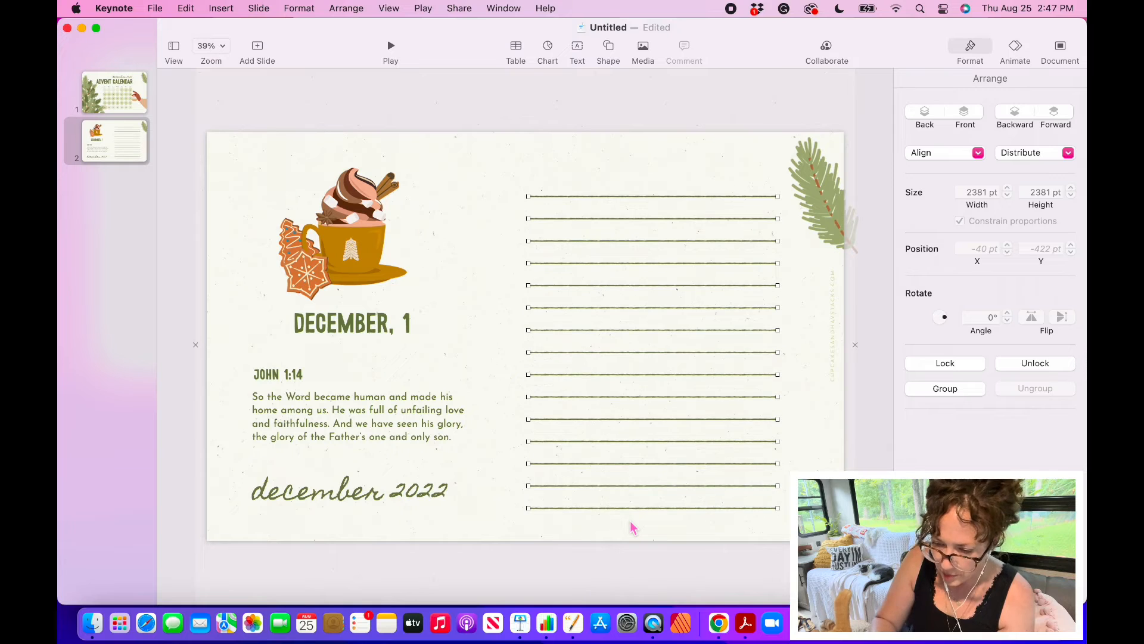
{"action": "left_click", "coordinate": [479, 245]}
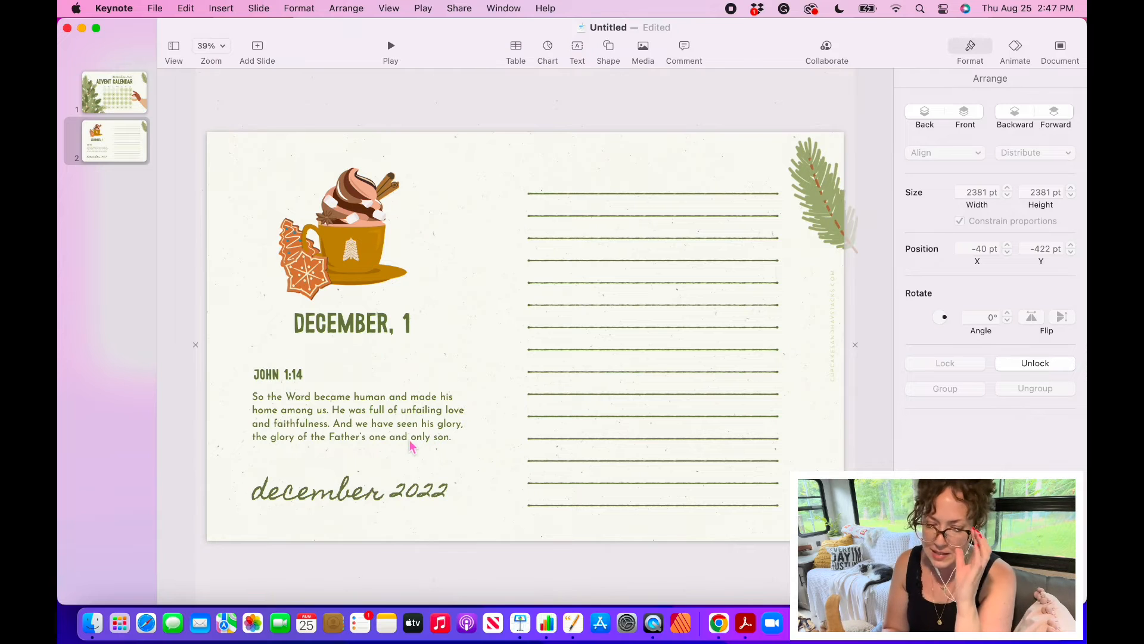
Reduce the "december 2022" text to 67 pt and left-align it.
{"action": "left_click", "coordinate": [328, 502]}
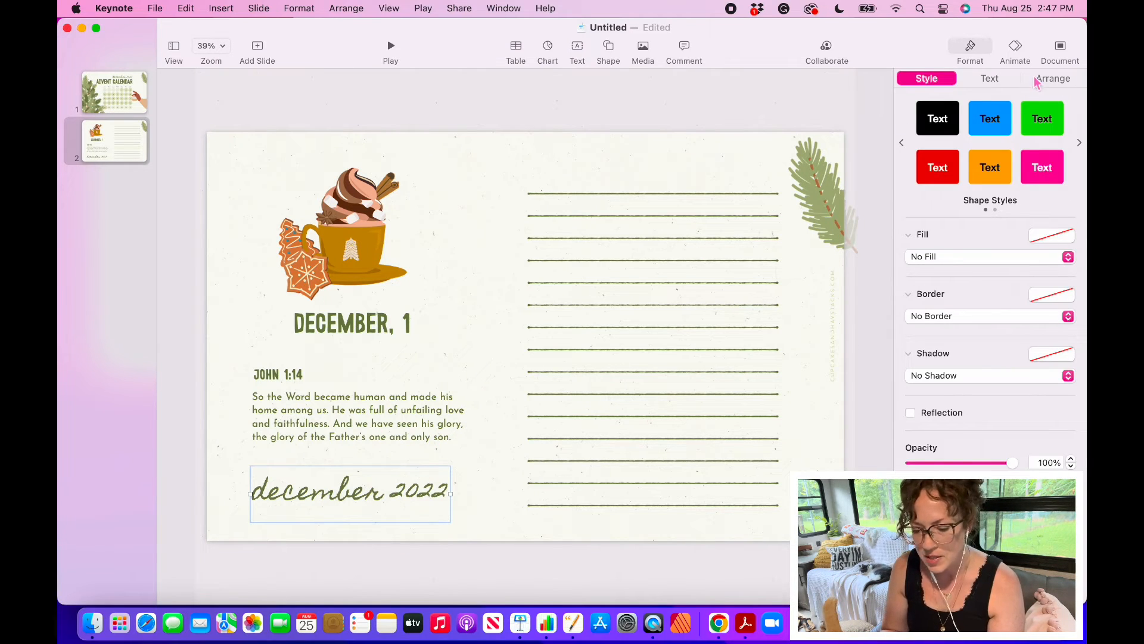
{"action": "left_click", "coordinate": [1001, 80]}
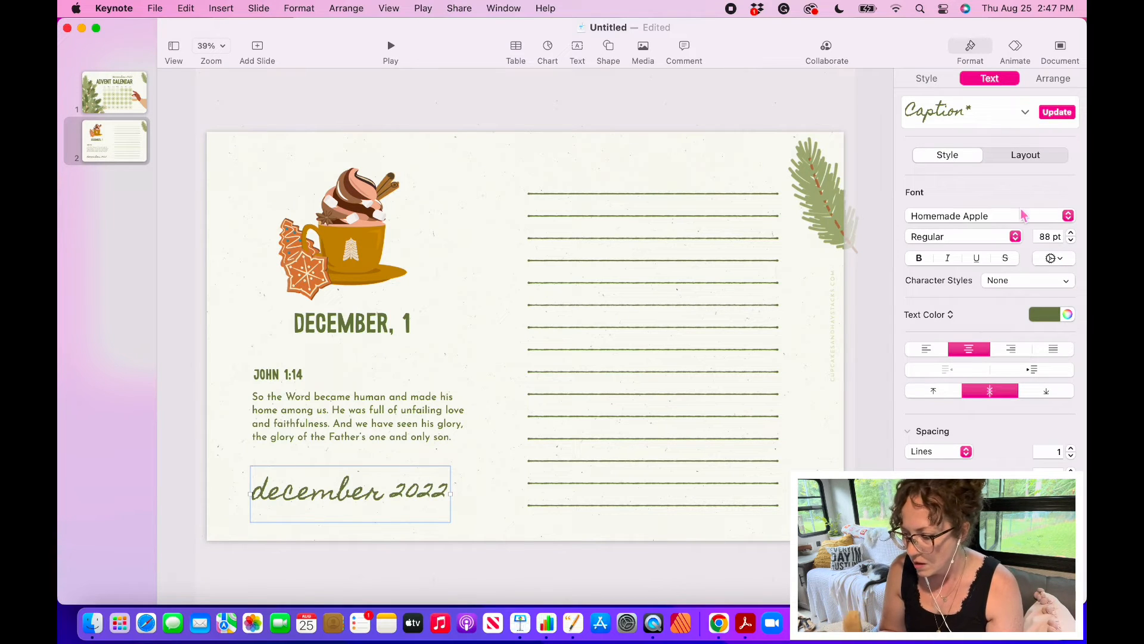
{"action": "left_click", "coordinate": [1071, 241]}
{"action": "left_click", "coordinate": [1071, 241]}
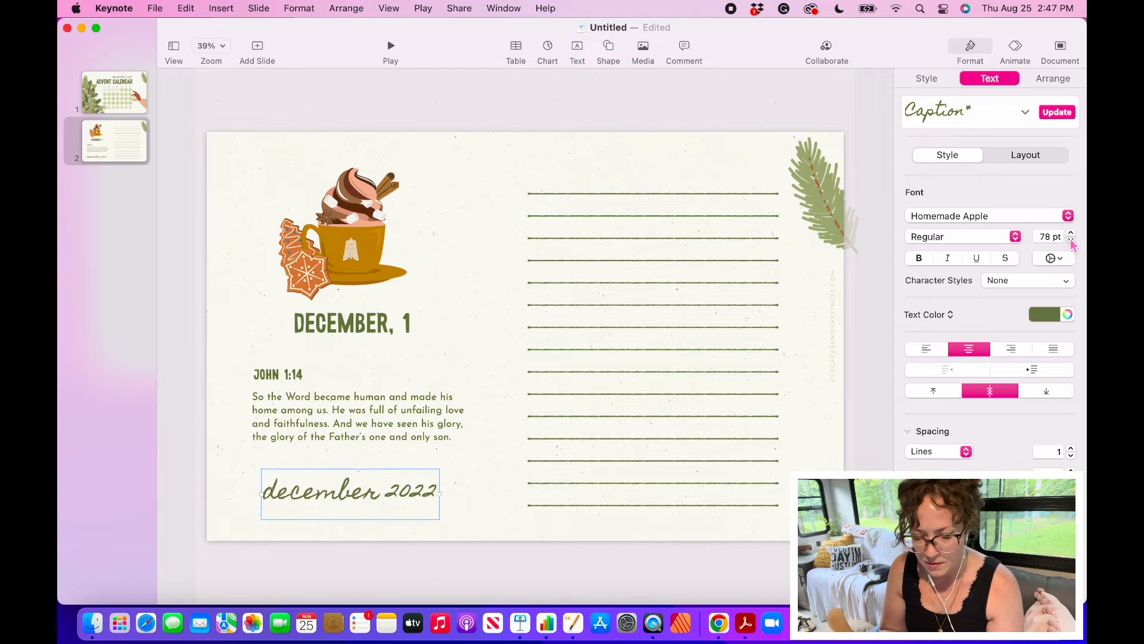
{"action": "left_click", "coordinate": [926, 349]}
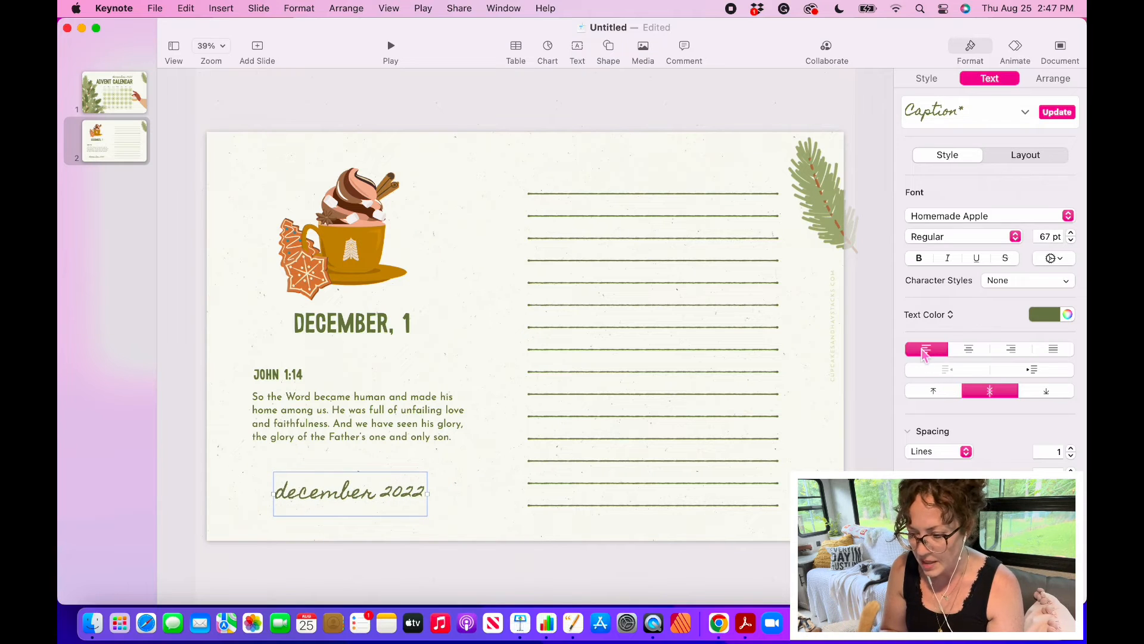
Move the "december 2022" text beneath the verse, aligned with its left edge, and recolour it pale green (DCDEC2).
{"action": "mouse_move", "coordinate": [353, 501]}
{"action": "left_mouse_down"}
{"action": "mouse_move", "coordinate": [332, 495]}
{"action": "mouse_move", "coordinate": [332, 506]}
{"action": "left_mouse_up"}
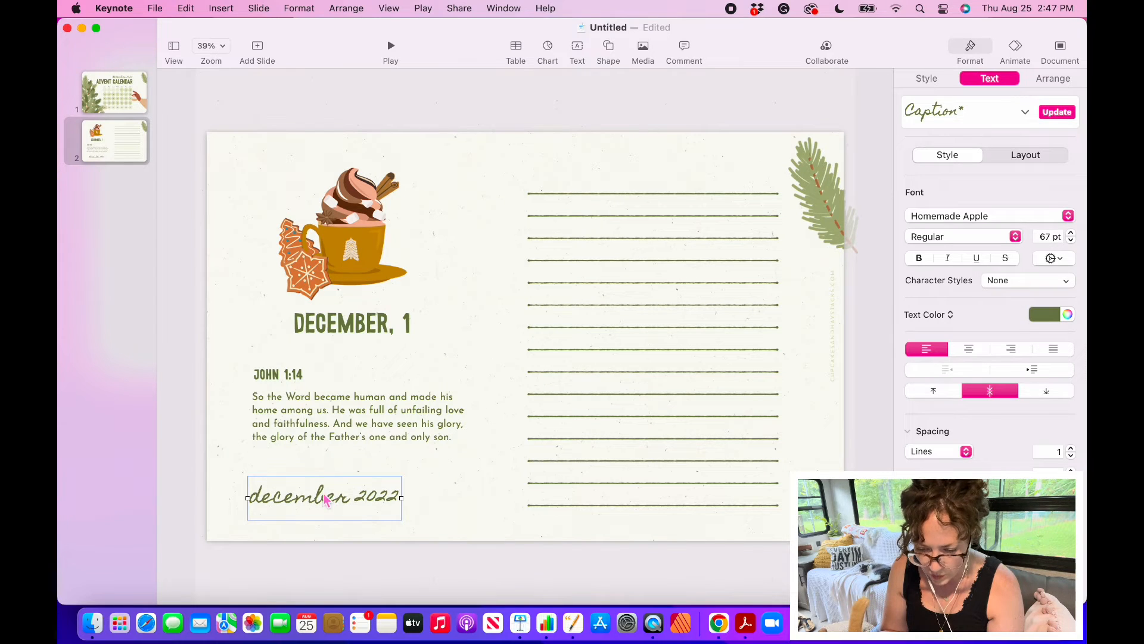
{"action": "scroll", "coordinate": [338, 465], "scroll_direction": "up", "scroll_amount": 3}
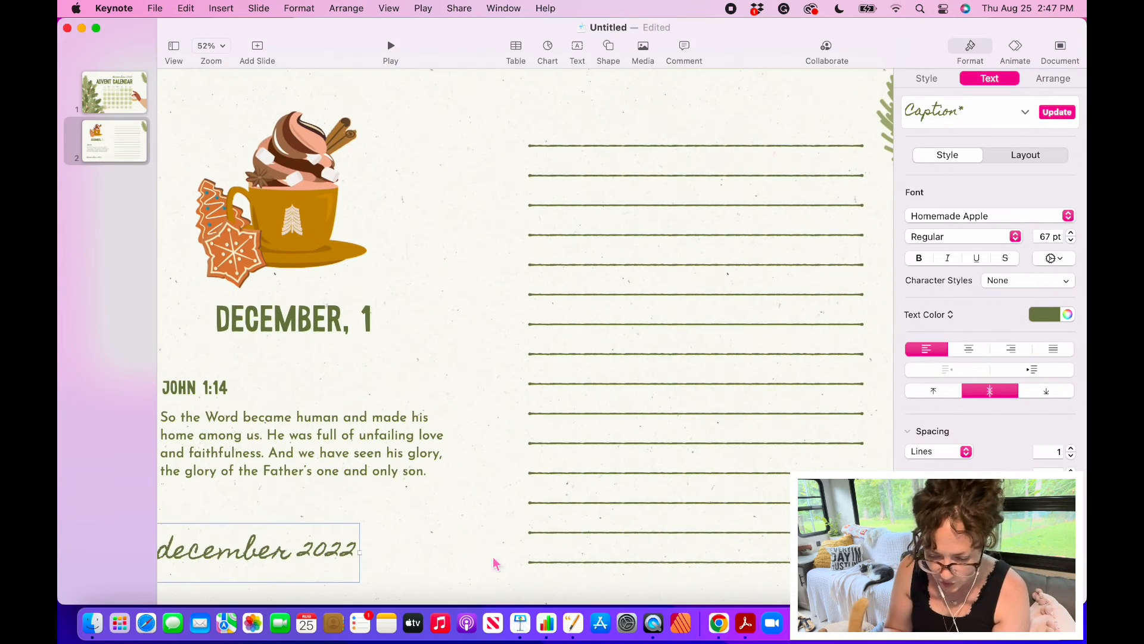
{"action": "scroll", "coordinate": [406, 449], "scroll_direction": "down", "scroll_amount": 3}
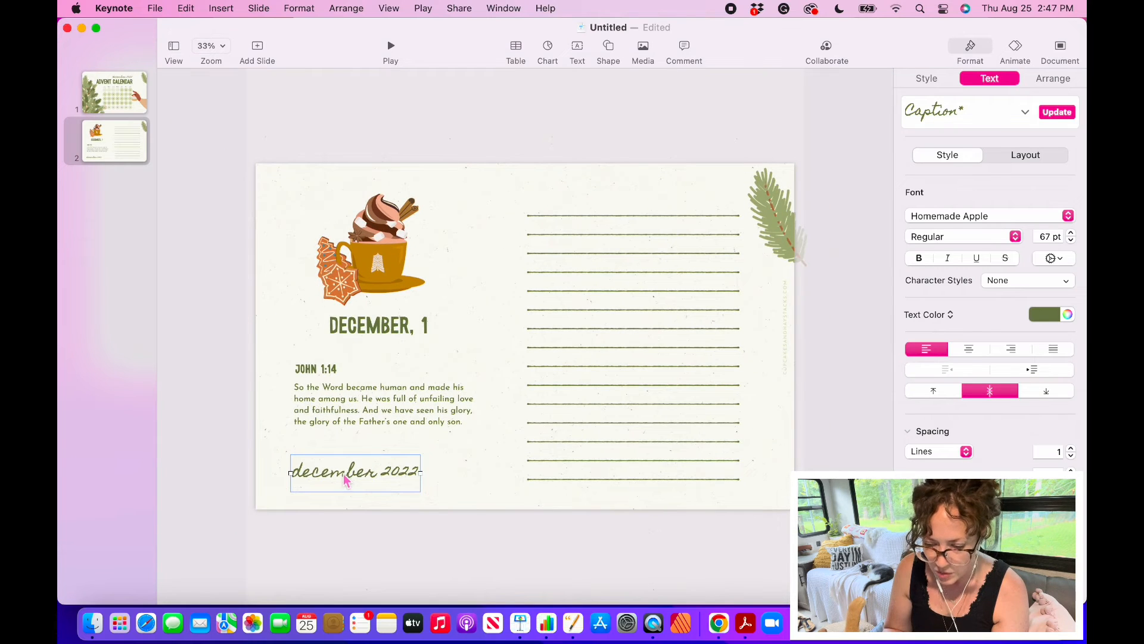
{"action": "left_click_drag", "start_coordinate": [352, 480], "coordinate": [353, 480]}
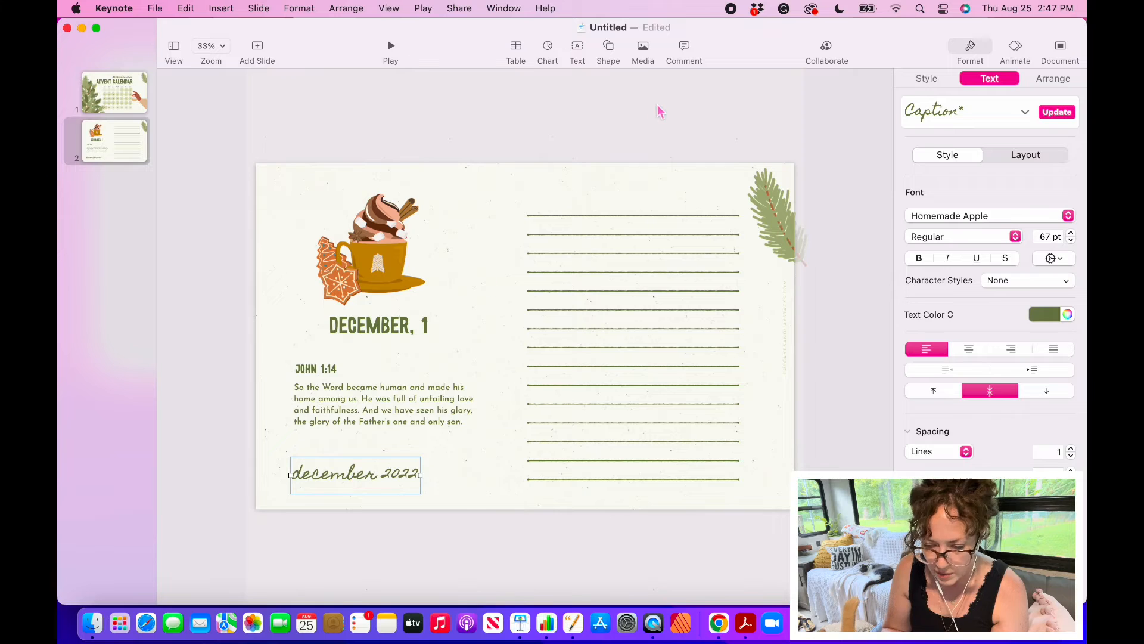
{"action": "left_click", "coordinate": [1067, 314]}
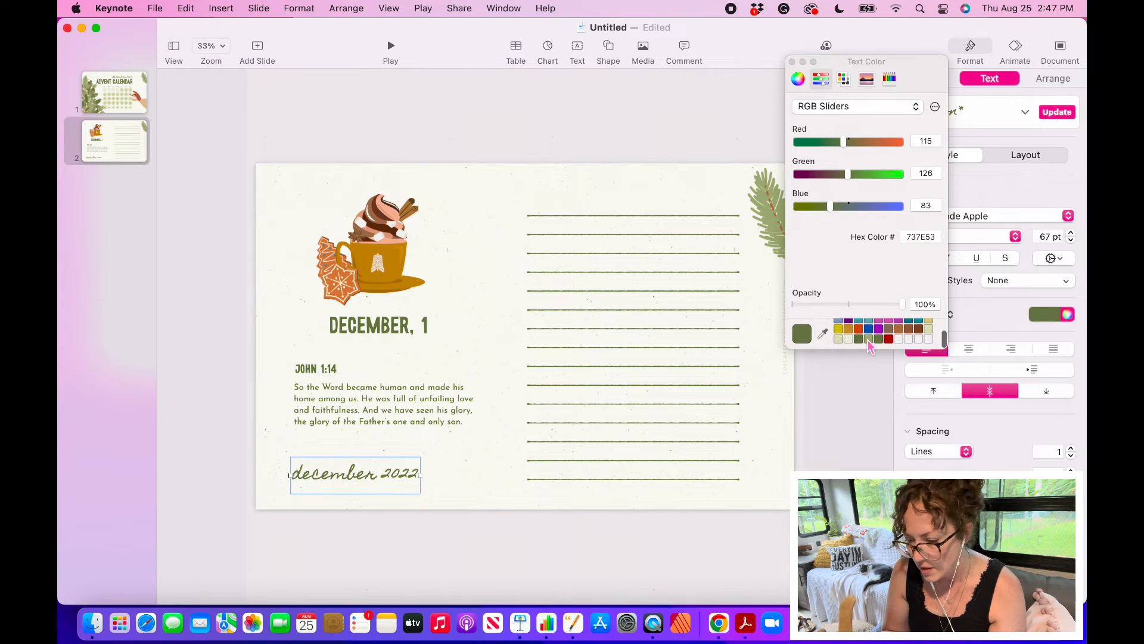
{"action": "left_click", "coordinate": [838, 339]}
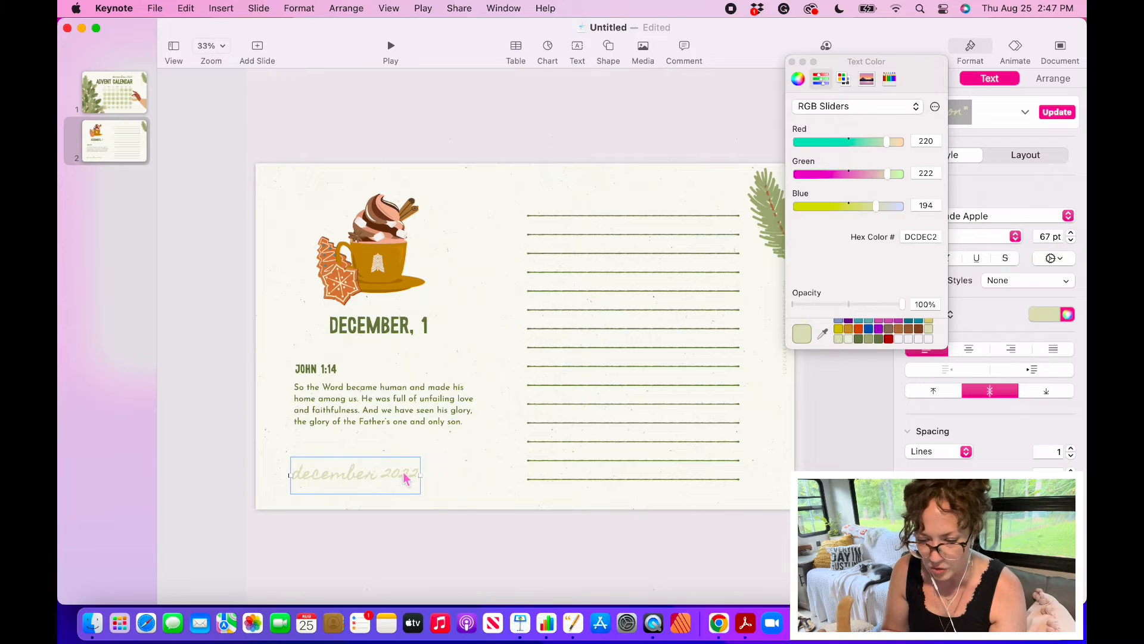
Replace the pale green "december 2022" text with "return to calendar" in all lowercase.
{"action": "triple_click", "coordinate": [368, 484]}
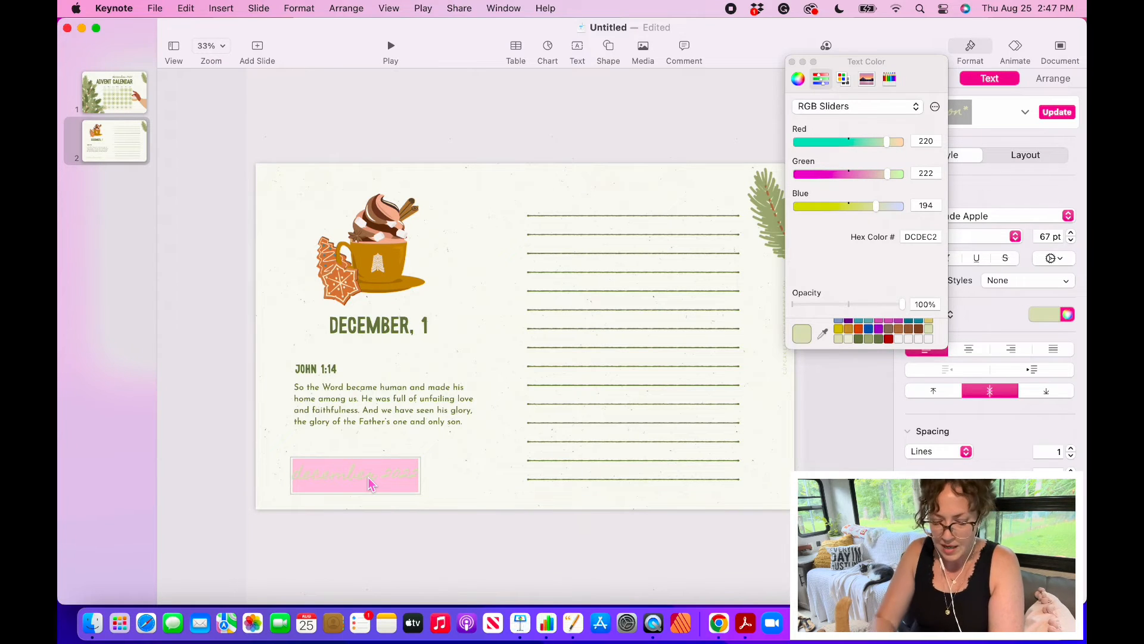
{"action": "type", "text": "Return to"}
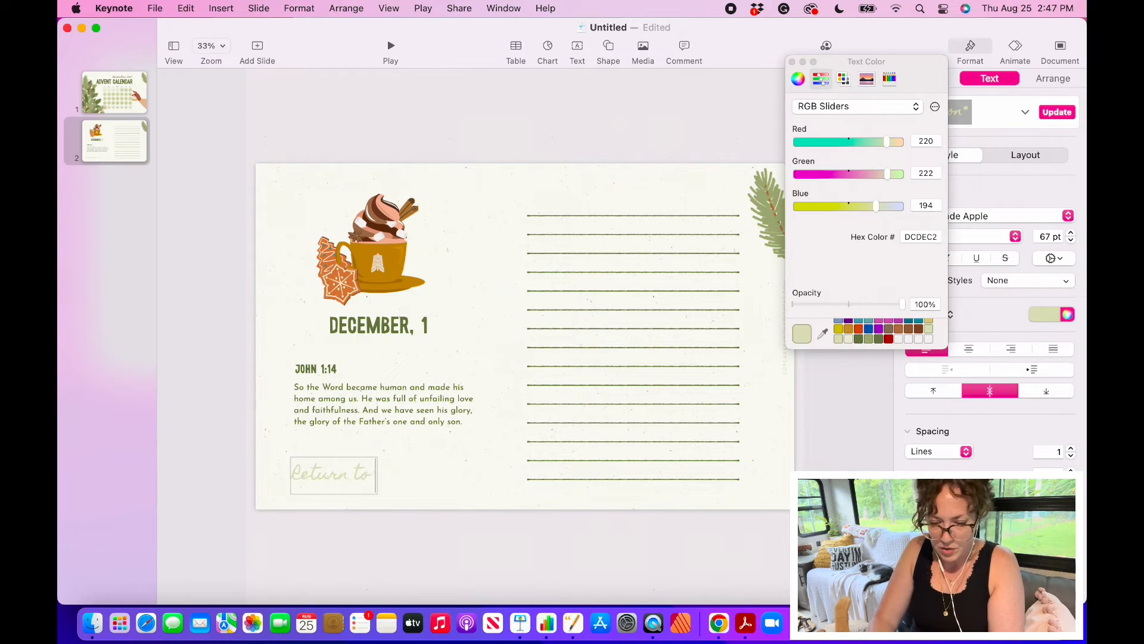
{"action": "type", "text": " calendar"}
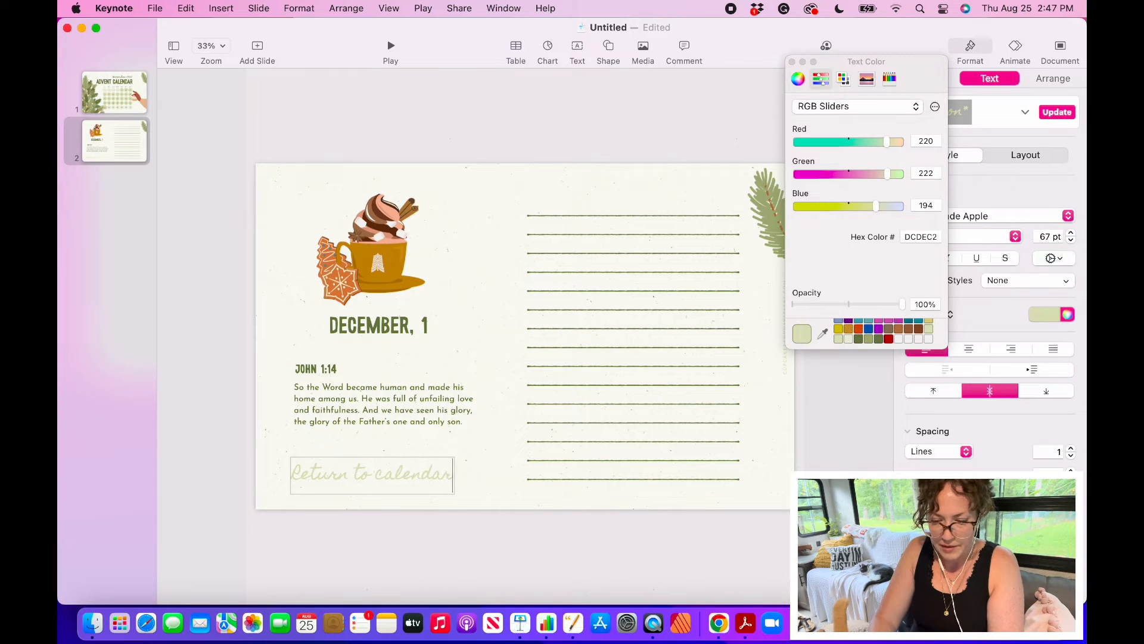
{"action": "left_click", "coordinate": [302, 476]}
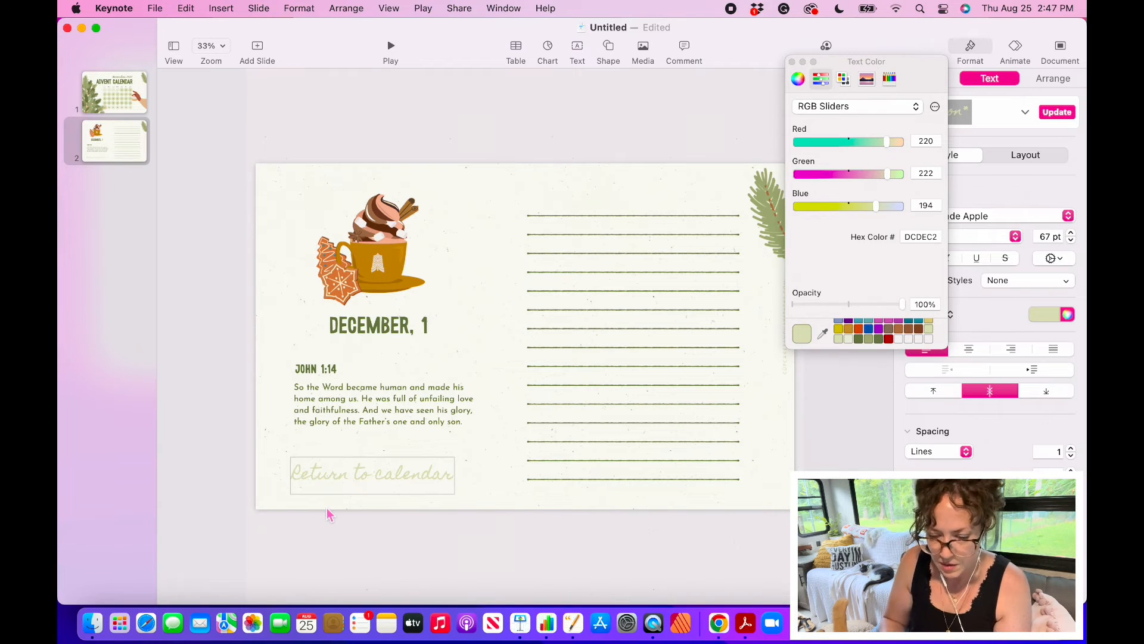
{"action": "key", "text": "BackSpace"}
{"action": "type", "text": "r"}
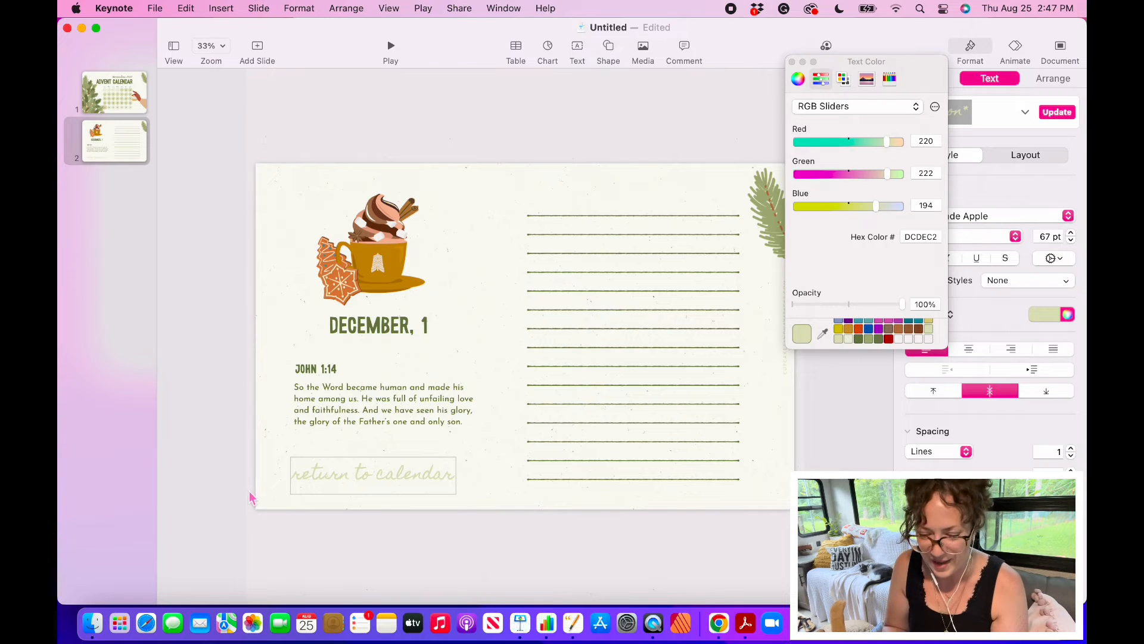
{"action": "left_click", "coordinate": [271, 351]}
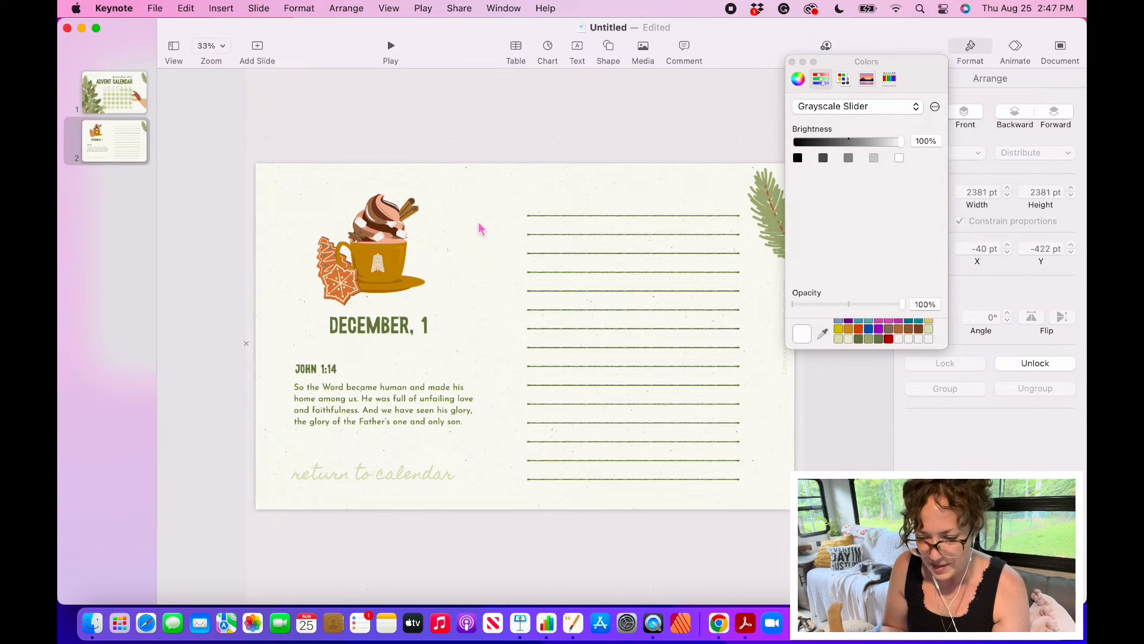
Duplicate the finished December 1 slide to serve as the basis for the next day.
{"action": "scroll", "coordinate": [482, 229], "scroll_direction": "down", "scroll_amount": 4}
{"action": "scroll", "coordinate": [483, 229], "scroll_direction": "up", "scroll_amount": 3}
{"action": "scroll", "coordinate": [483, 232], "scroll_direction": "up", "scroll_amount": 1}
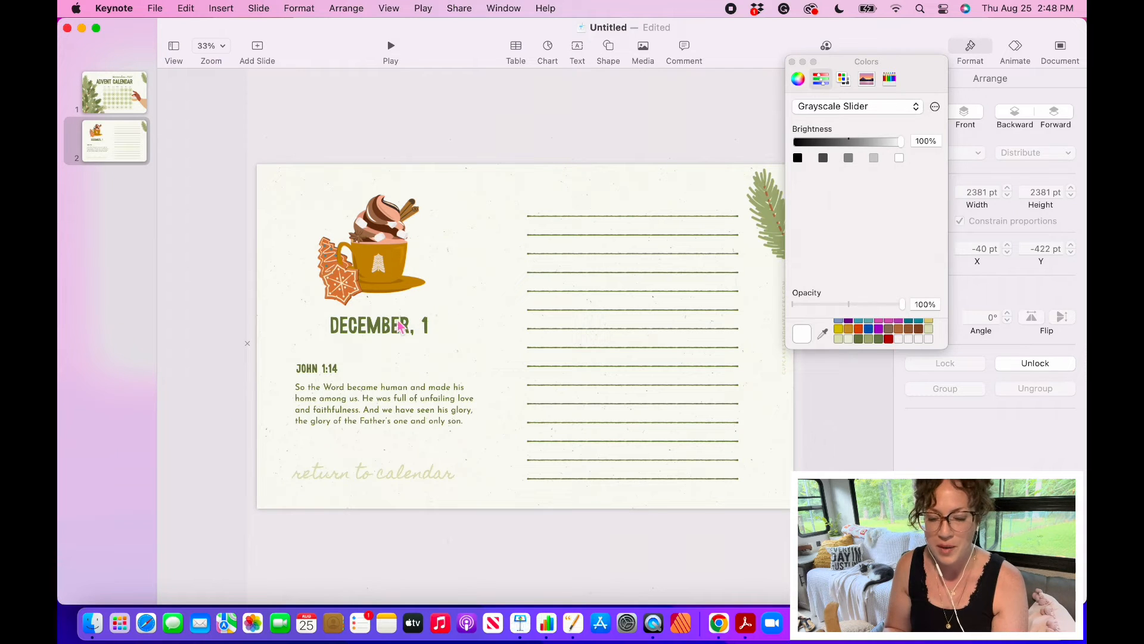
{"action": "right_click", "coordinate": [127, 148]}
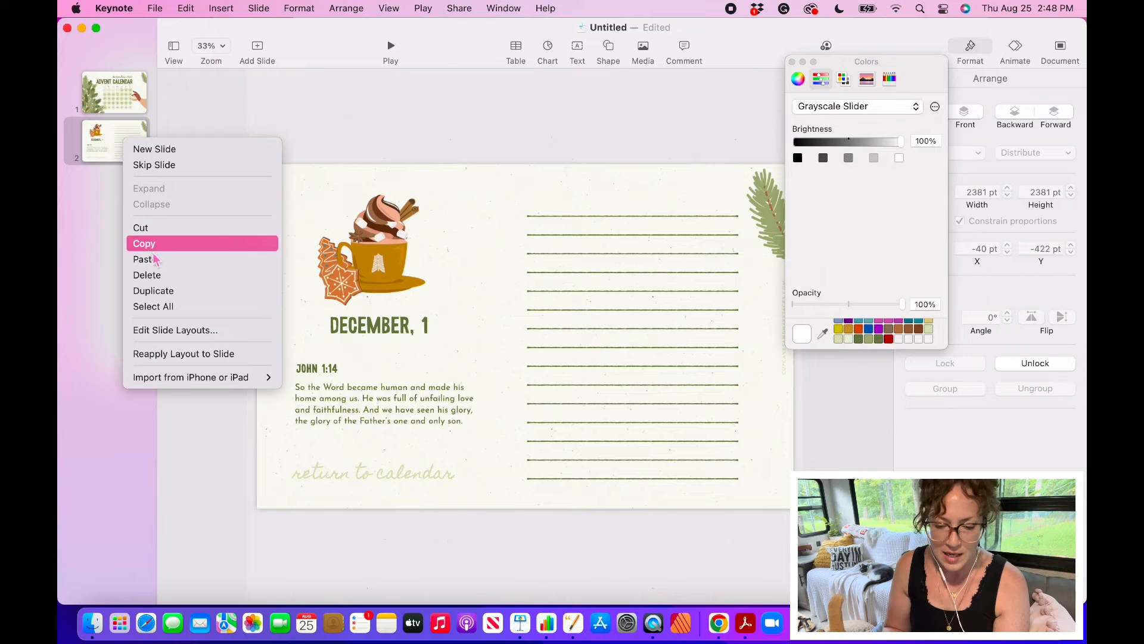
{"action": "left_click", "coordinate": [159, 292]}
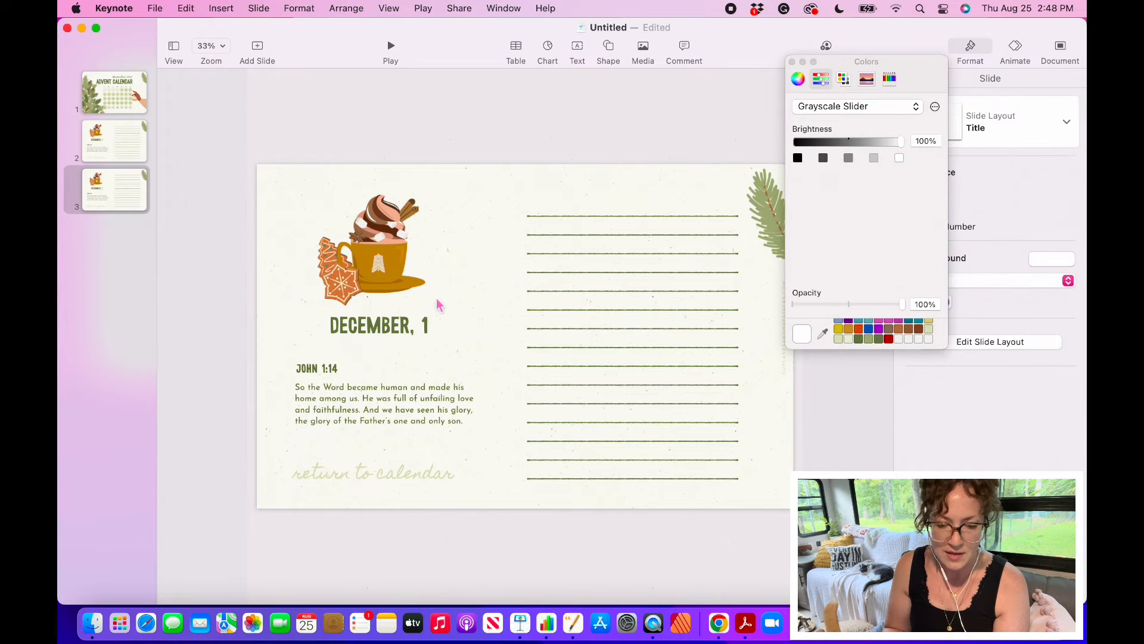
Change the day number in the duplicated slide's heading to 2.
{"action": "left_click", "coordinate": [431, 331]}
{"action": "double_click", "coordinate": [431, 331]}
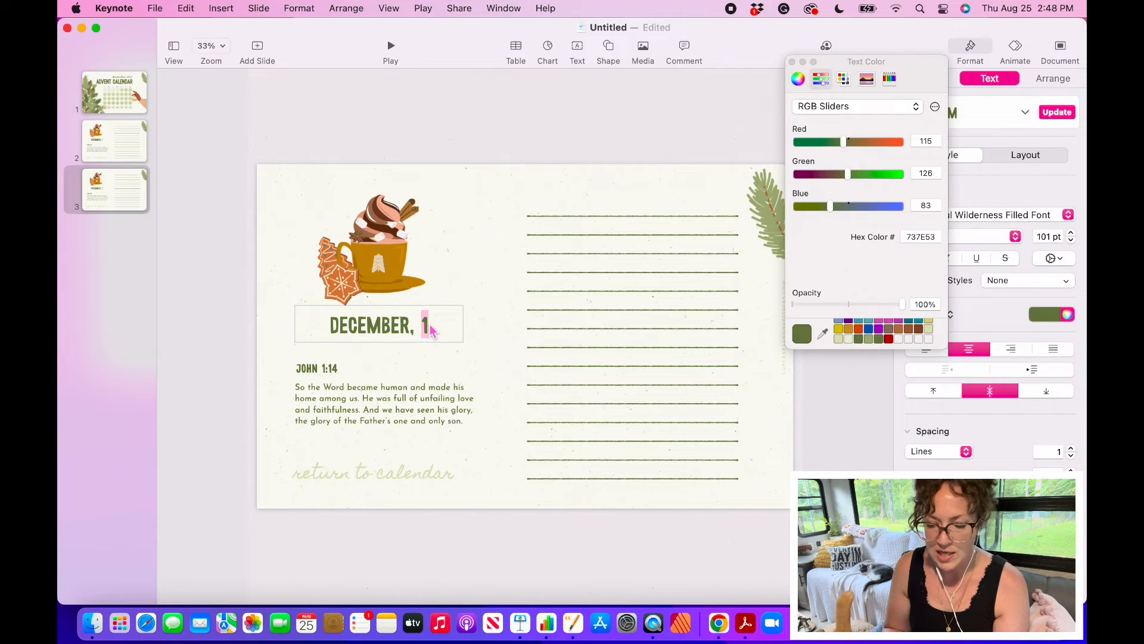
{"action": "key", "text": "BackSpace"}
{"action": "key", "text": "BackSpace"}
{"action": "type", "text": "2"}
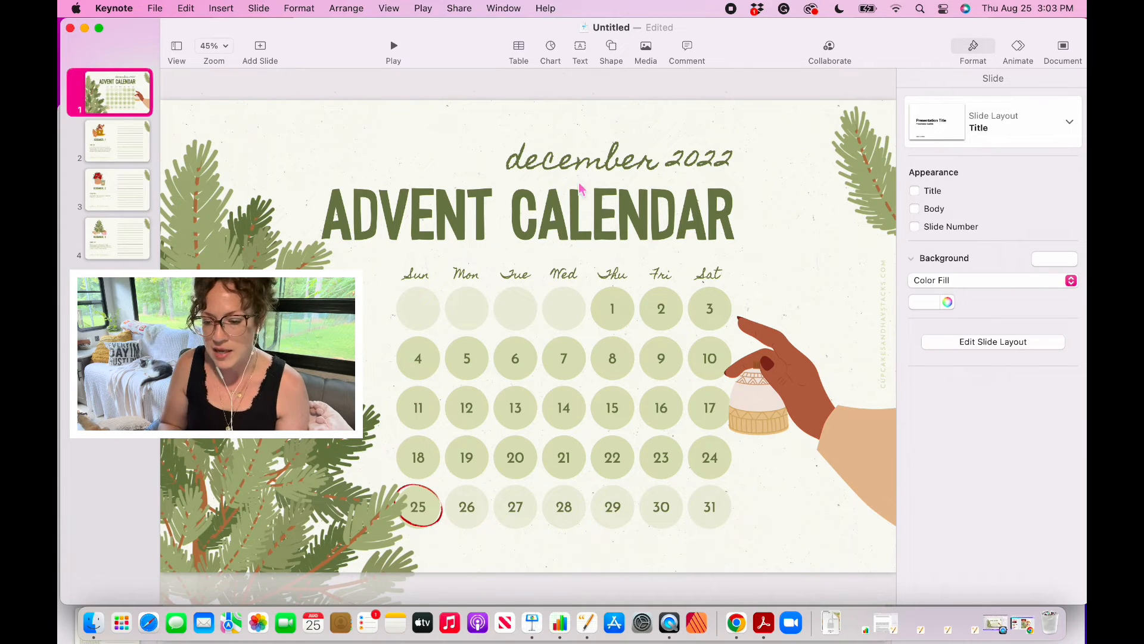
Look over the December 1, 2 and 3 slides one after another.
{"action": "left_click", "coordinate": [111, 152]}
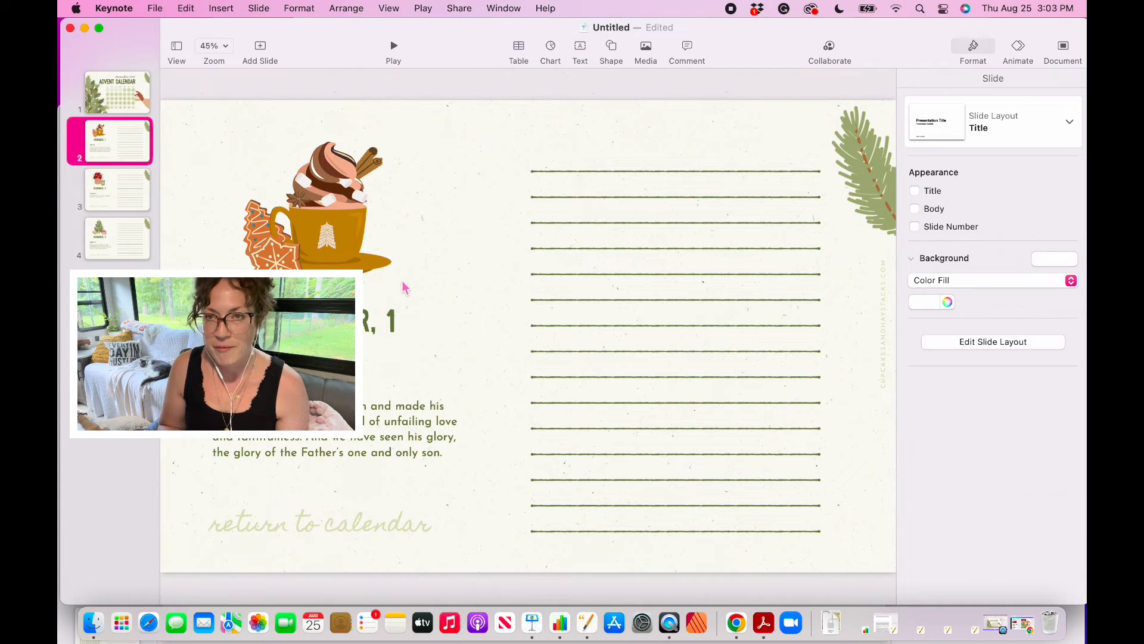
{"action": "left_click", "coordinate": [113, 199]}
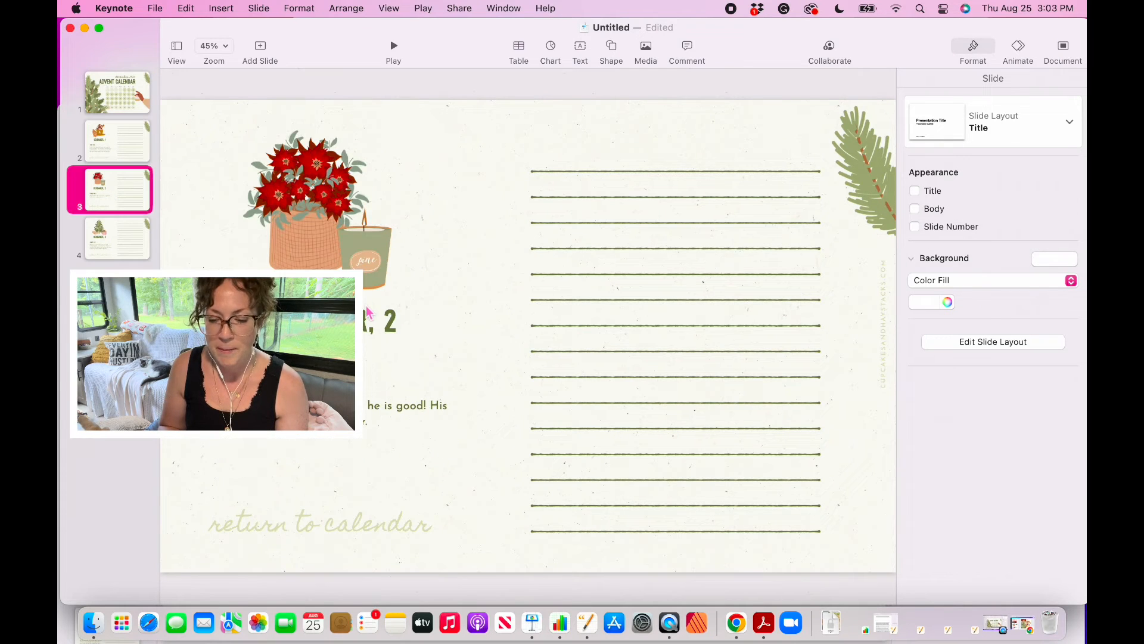
{"action": "left_click", "coordinate": [131, 254]}
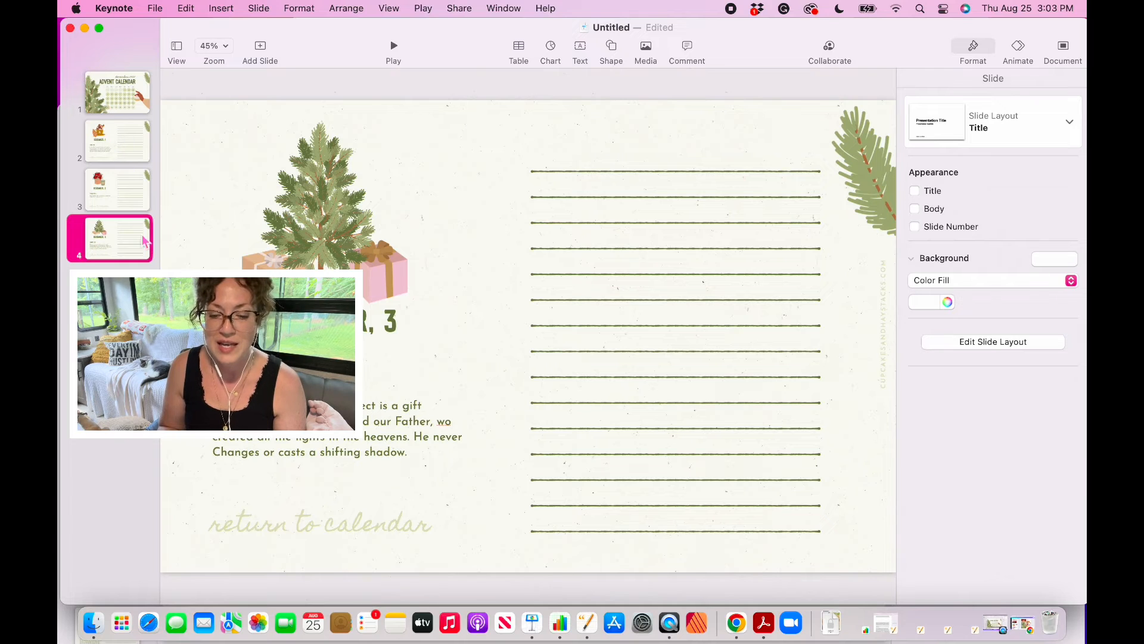
Insert a circle shape on the calendar slide and fit it exactly over the circle of date 1.
{"action": "left_click", "coordinate": [127, 102]}
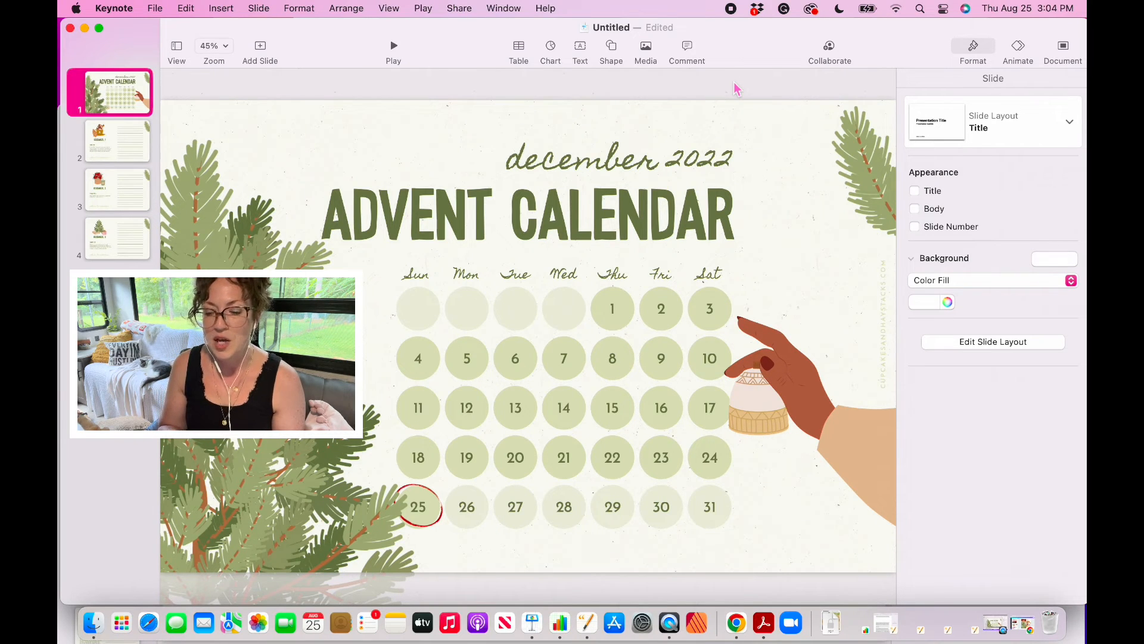
{"action": "left_click", "coordinate": [616, 50]}
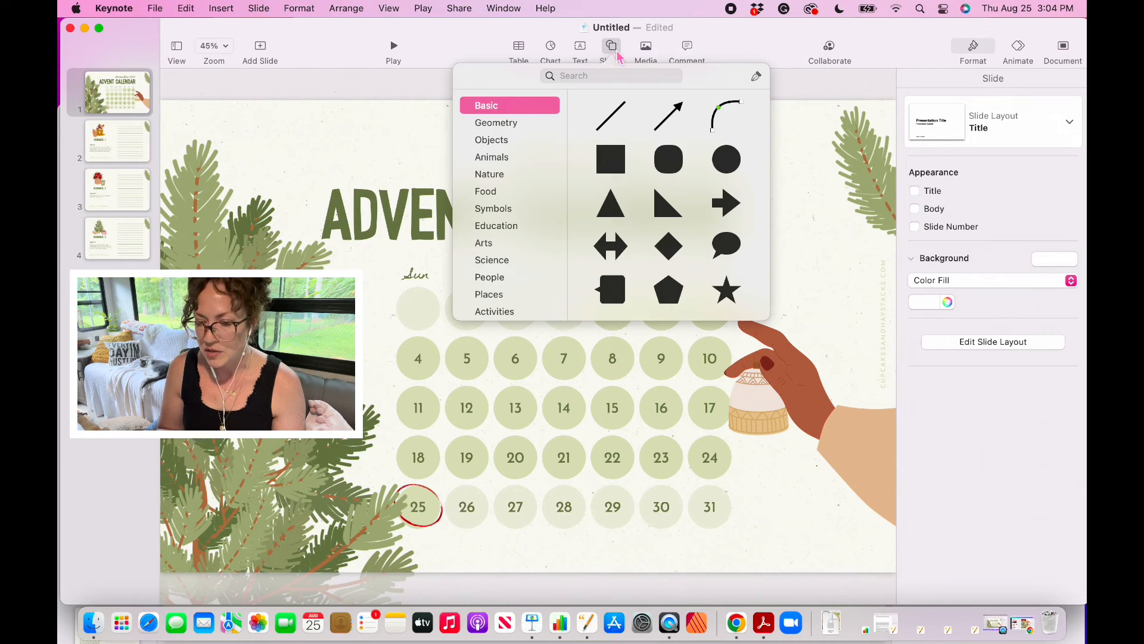
{"action": "left_click", "coordinate": [728, 161]}
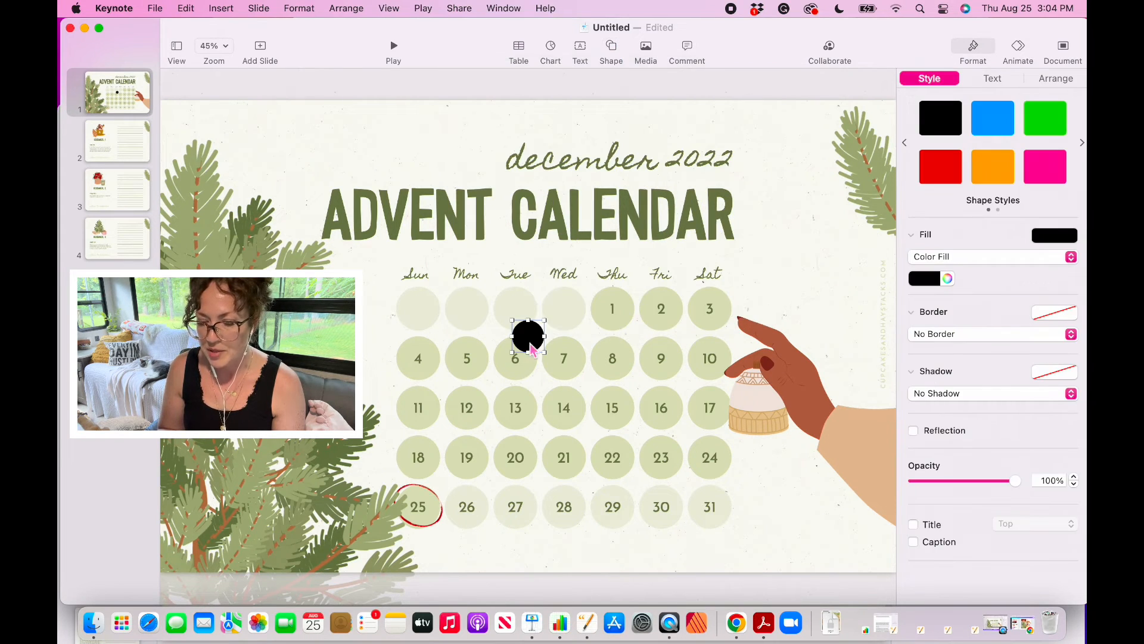
{"action": "left_click_drag", "start_coordinate": [530, 340], "coordinate": [621, 310]}
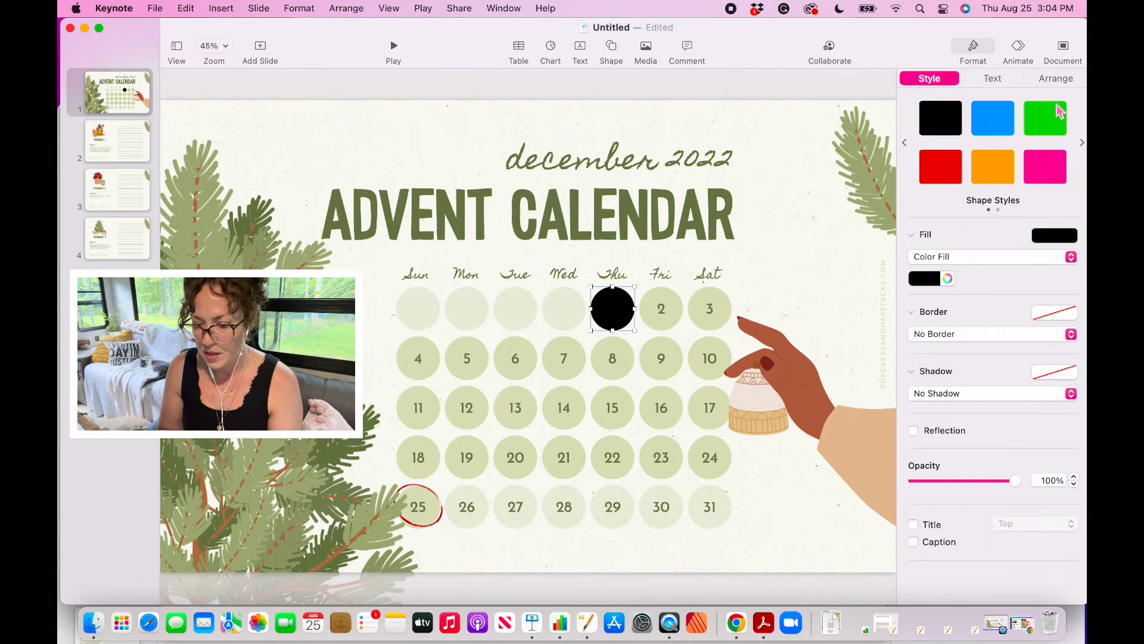
Set the black circle to No Fill and place copies of it over dates 2 and 3.
{"action": "left_click", "coordinate": [1071, 257]}
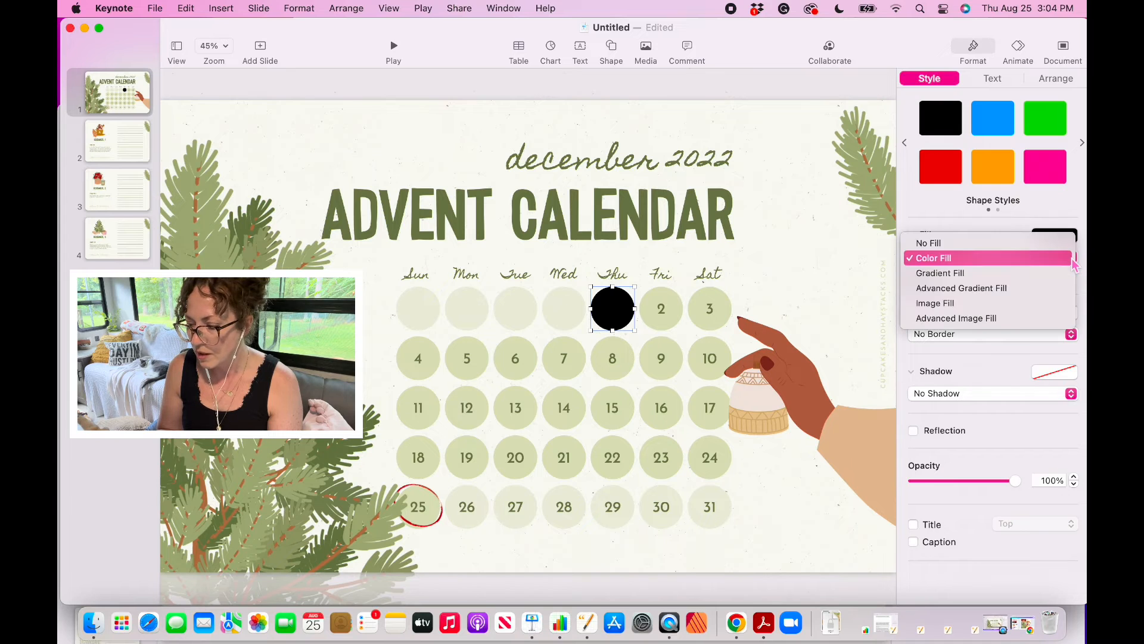
{"action": "left_click", "coordinate": [1035, 244]}
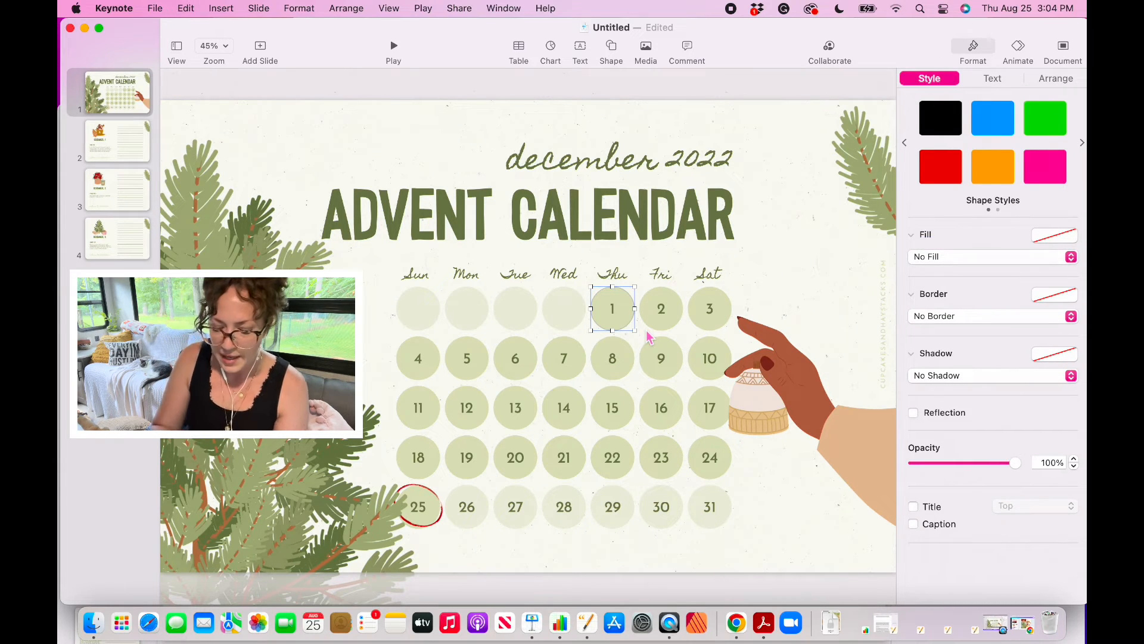
{"action": "left_click_drag", "start_coordinate": [609, 318], "coordinate": [709, 312]}
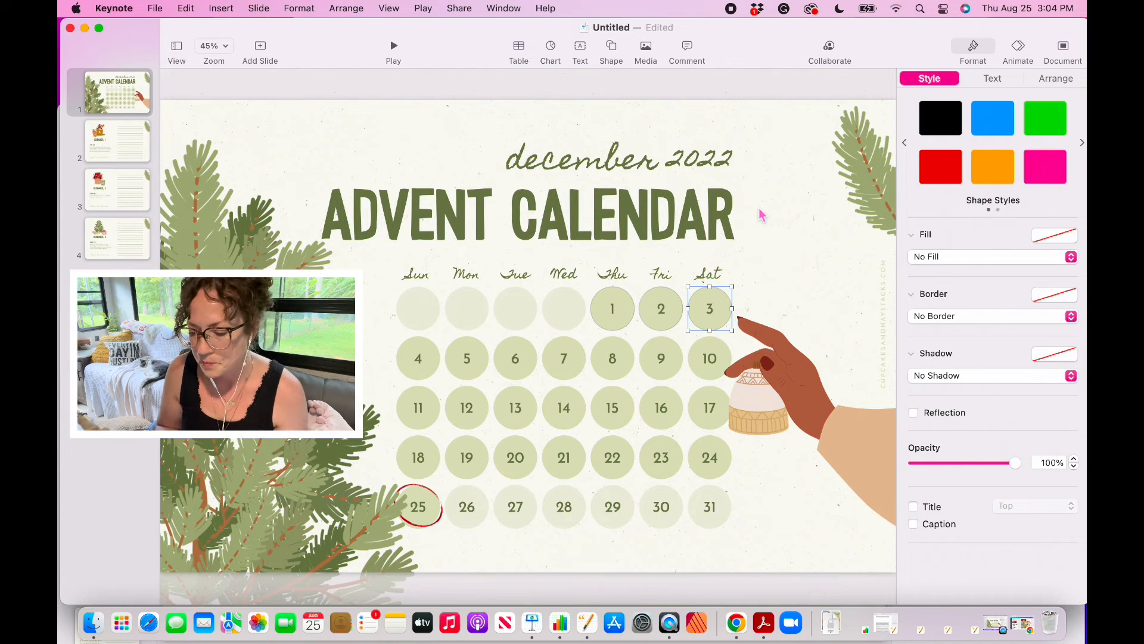
{"action": "left_click", "coordinate": [749, 230]}
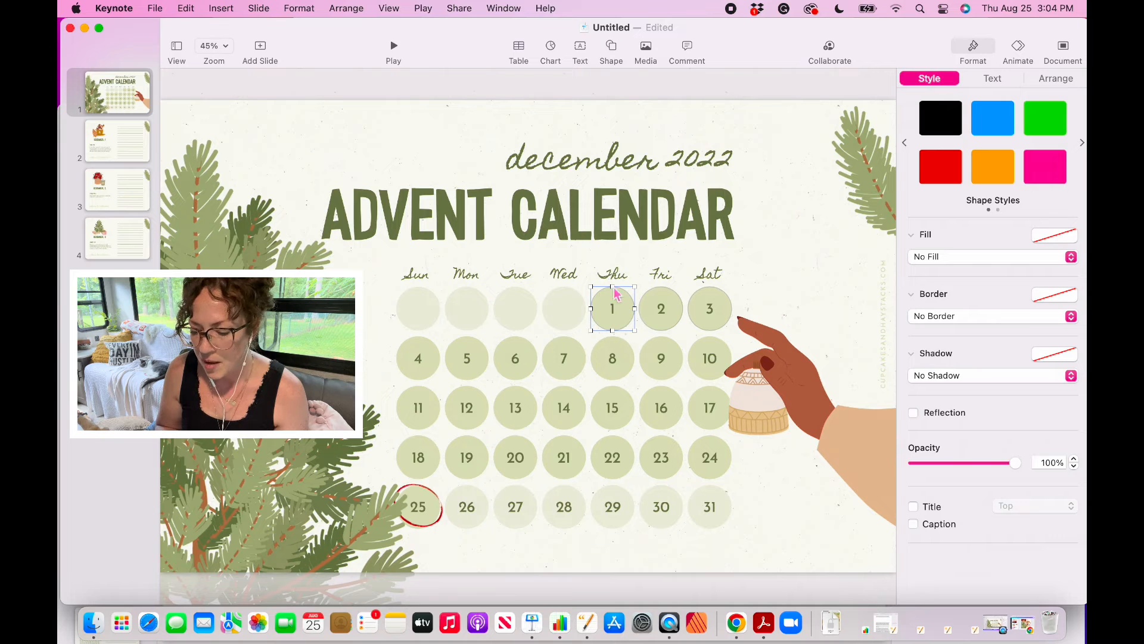
Link the transparent circle over date 1 to slide 2.
{"action": "type", "text": "1"}
{"action": "right_click", "coordinate": [616, 313]}
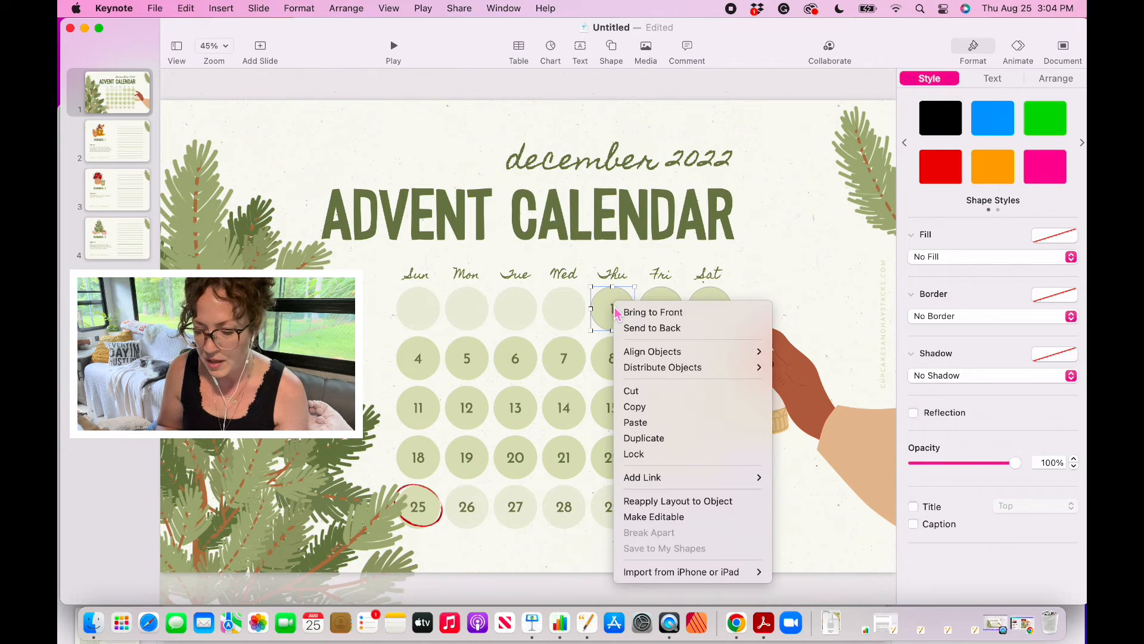
{"action": "mouse_move", "coordinate": [654, 479]}
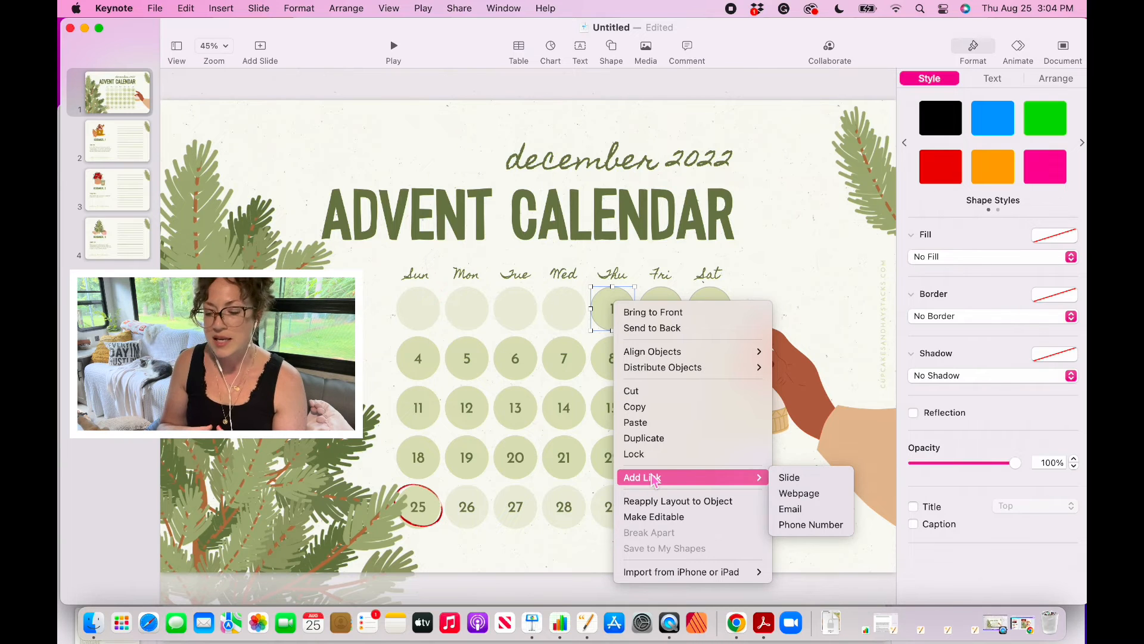
{"action": "left_click", "coordinate": [815, 482]}
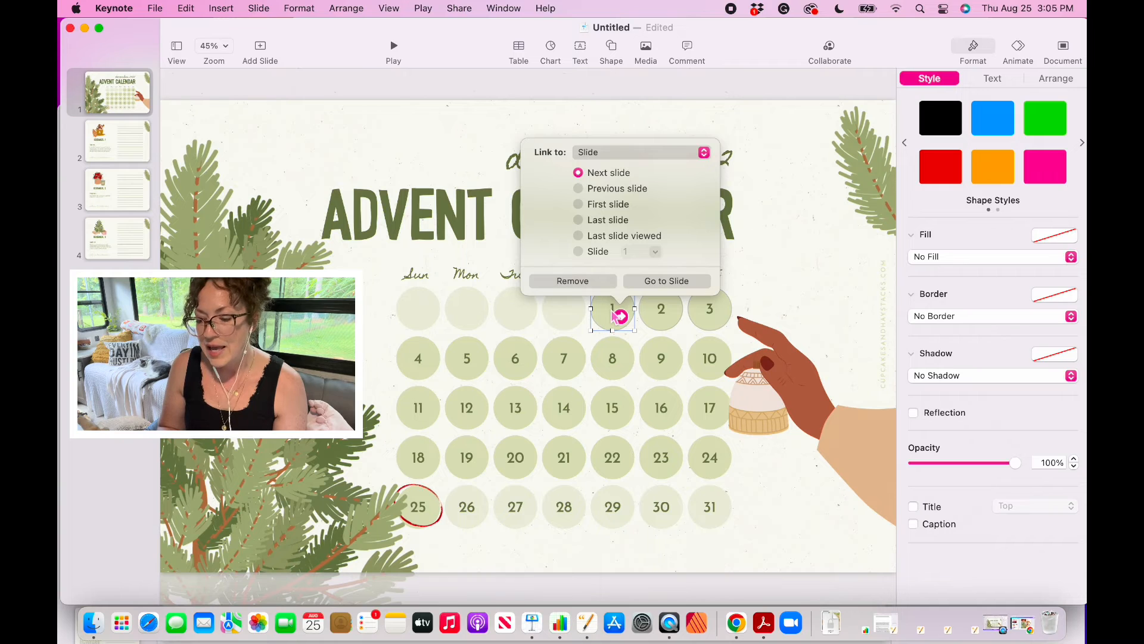
{"action": "left_click", "coordinate": [578, 252]}
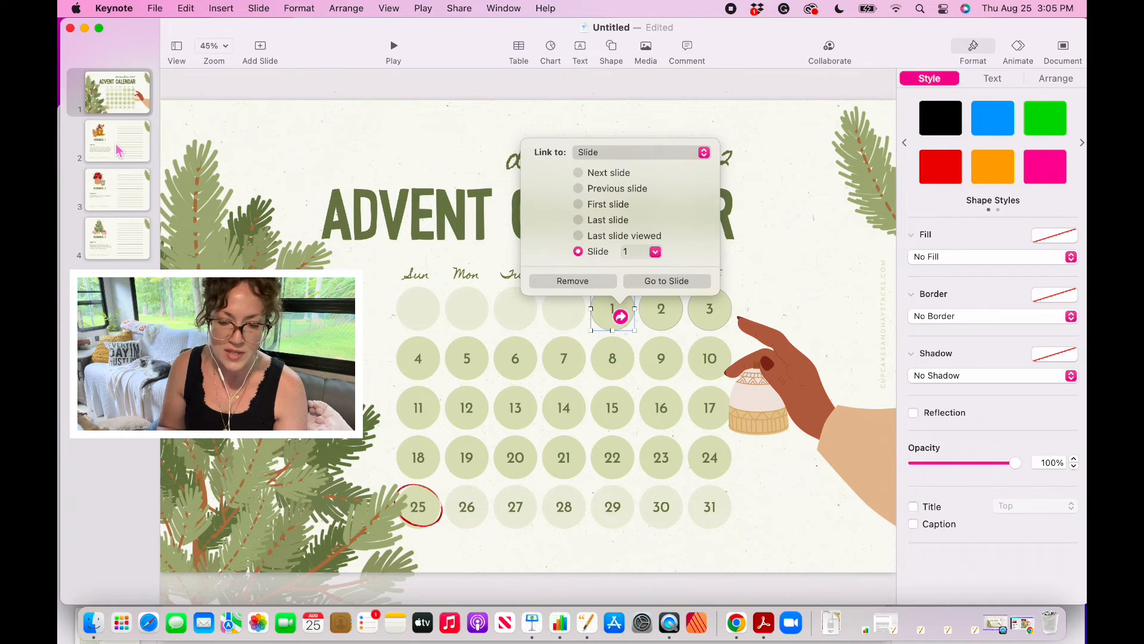
{"action": "left_click", "coordinate": [634, 253]}
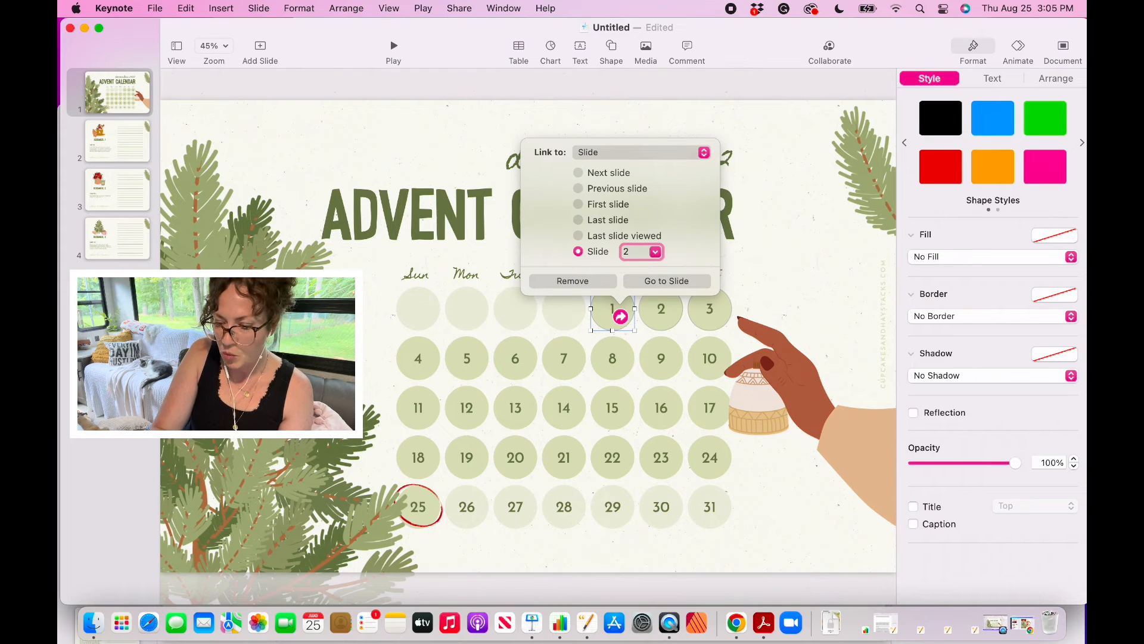
{"action": "type", "text": "2"}
{"action": "left_click", "coordinate": [790, 256]}
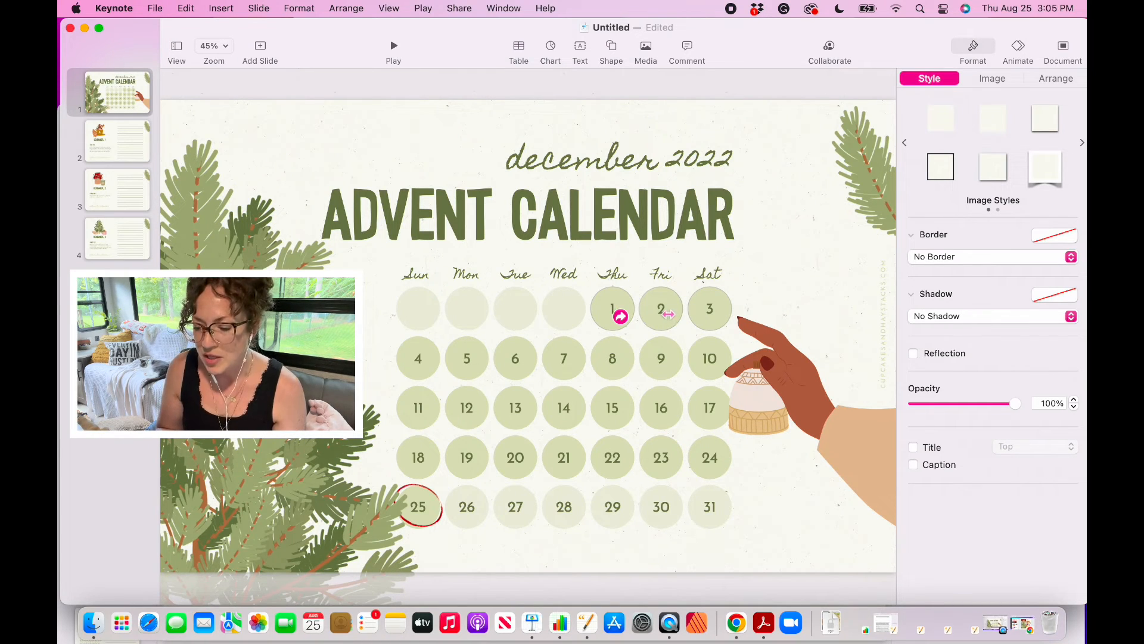
Link the transparent circle over date 2 to slide 3.
{"action": "right_click", "coordinate": [667, 317]}
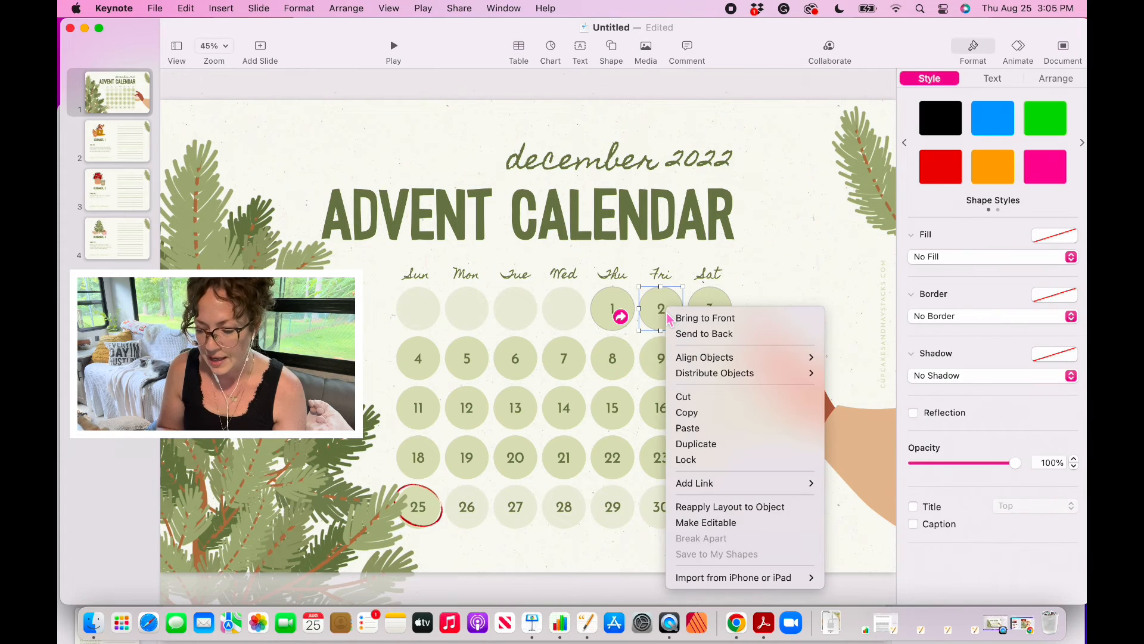
{"action": "mouse_move", "coordinate": [723, 482]}
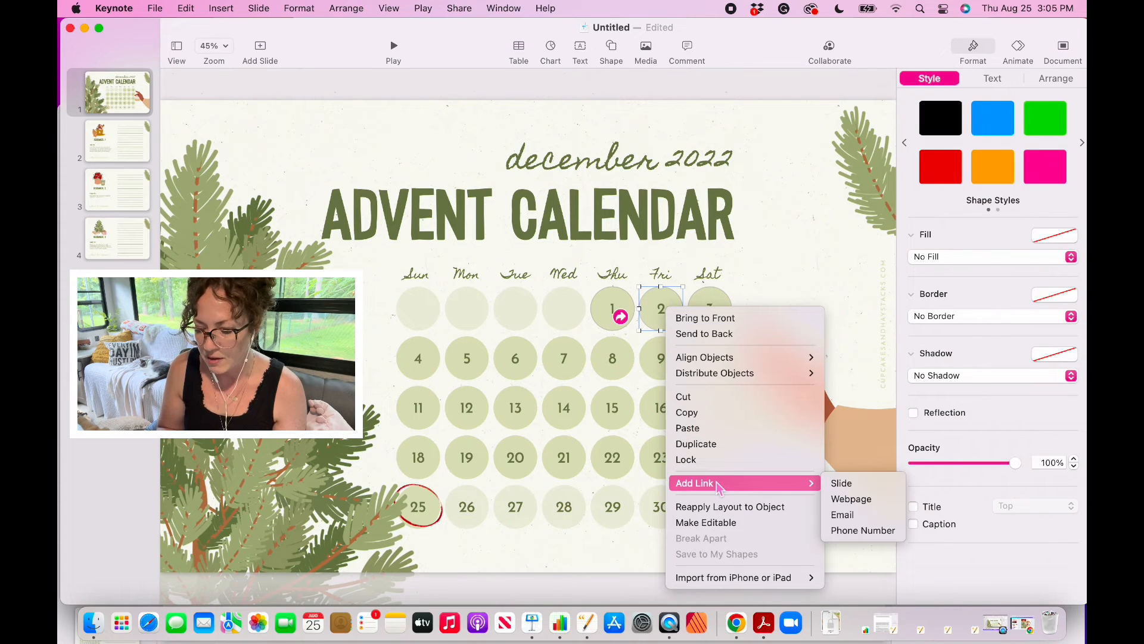
{"action": "left_click", "coordinate": [841, 484]}
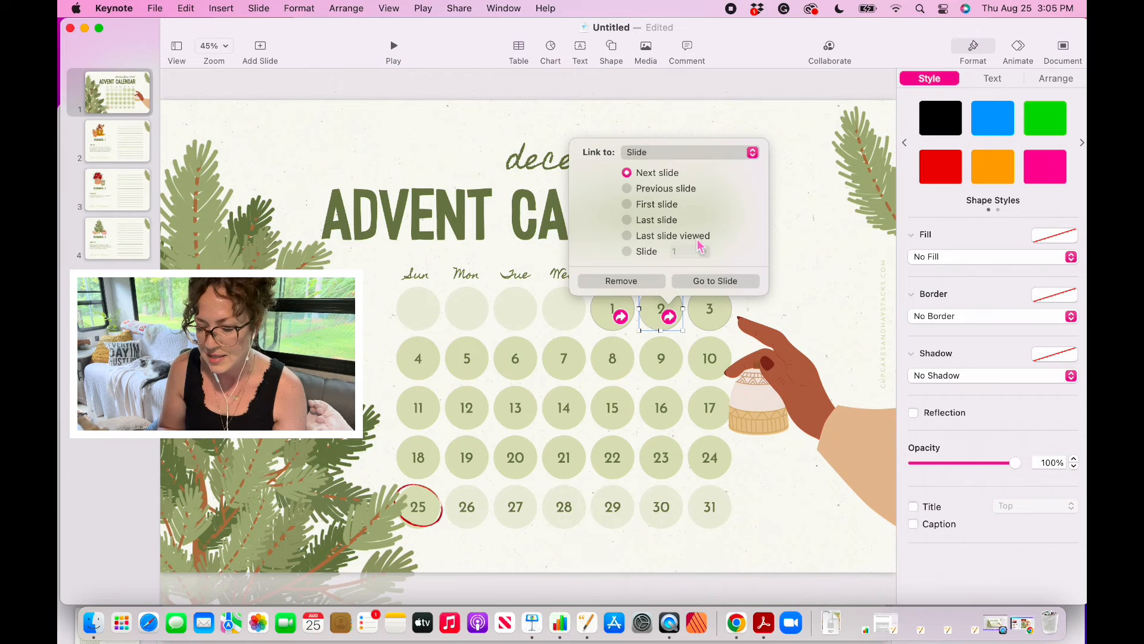
{"action": "left_click", "coordinate": [628, 252]}
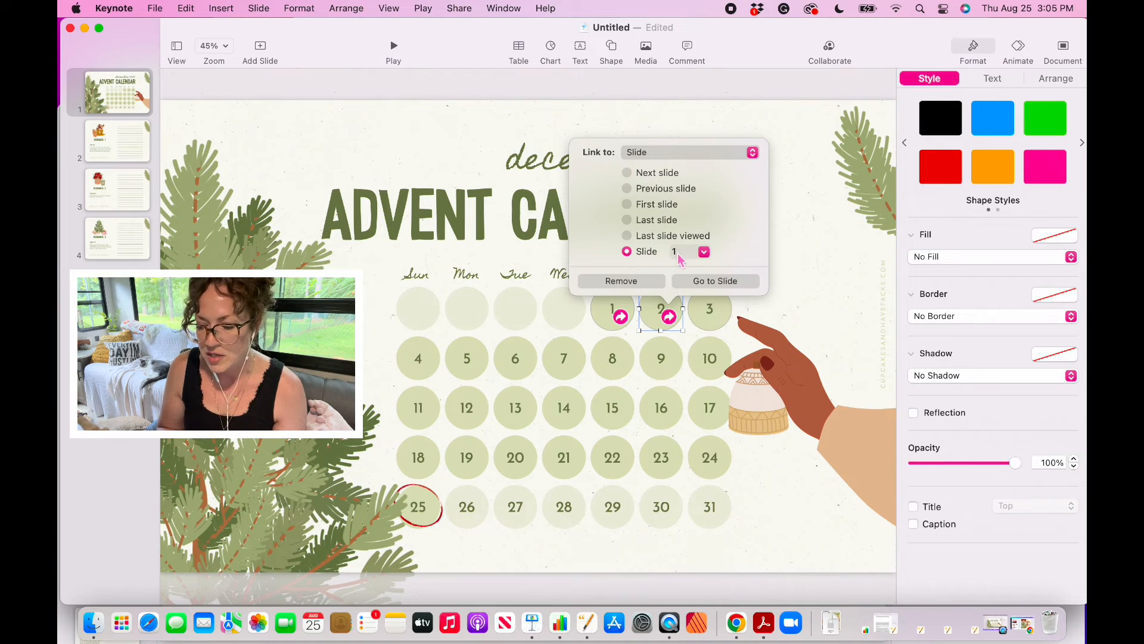
{"action": "left_click", "coordinate": [681, 255]}
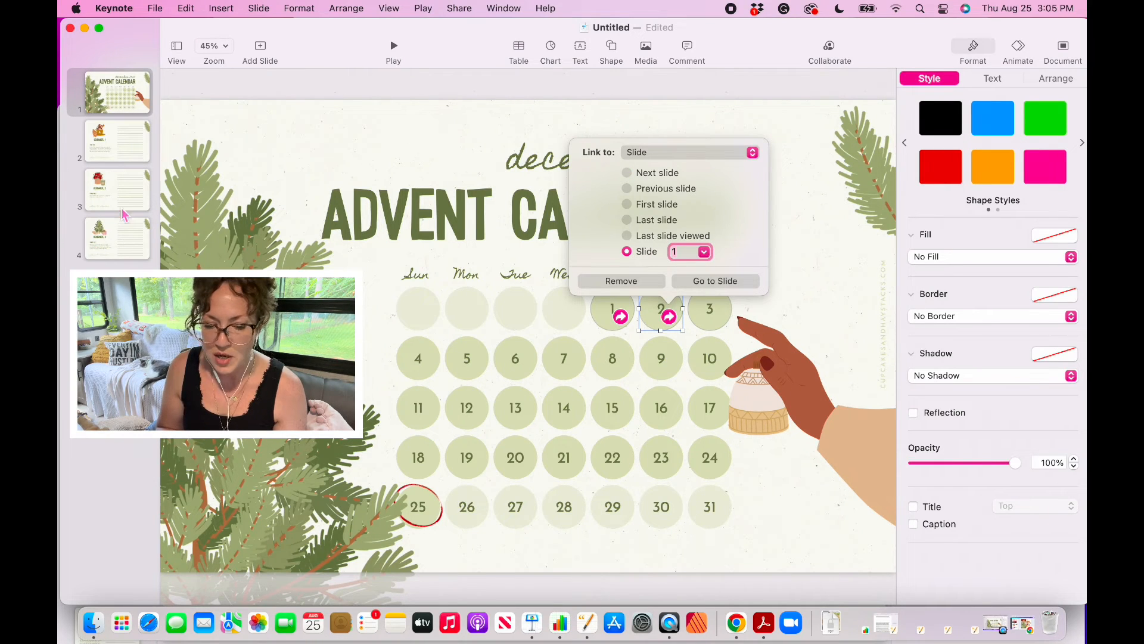
{"action": "double_click", "coordinate": [697, 251]}
{"action": "type", "text": "3"}
{"action": "left_click", "coordinate": [819, 274]}
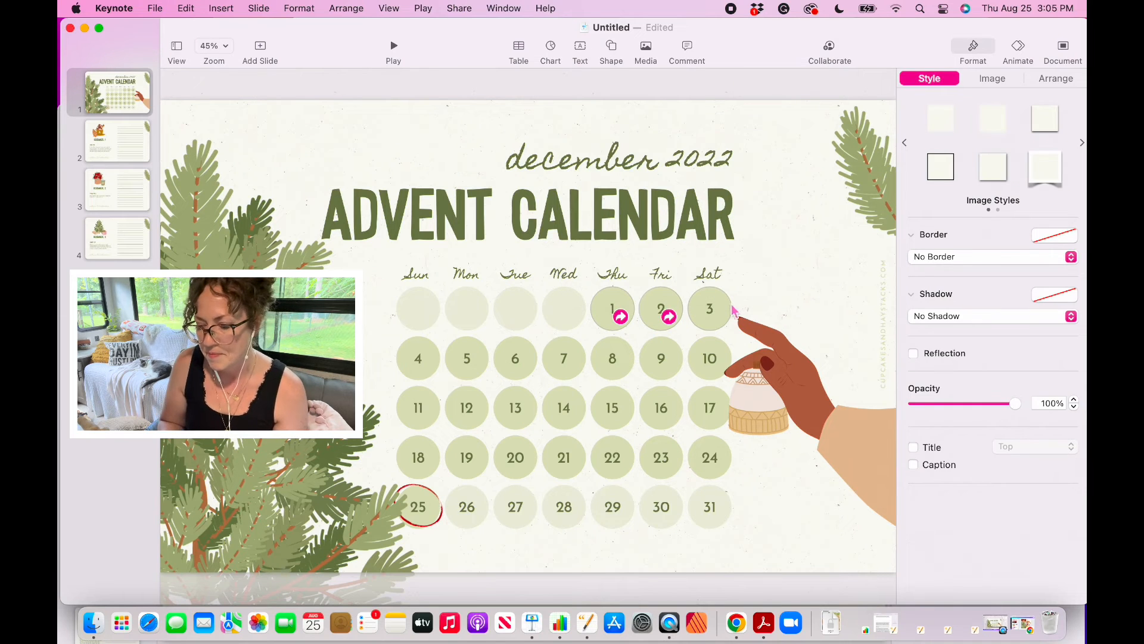
Link the transparent circle over date 3 to slide 4.
{"action": "left_click", "coordinate": [716, 315]}
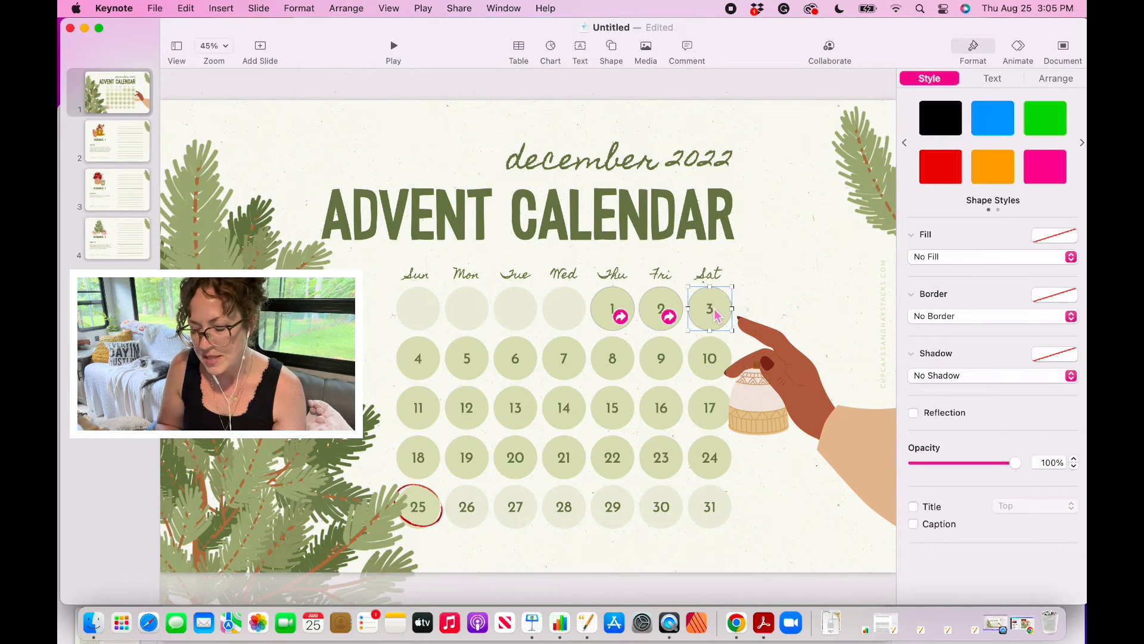
{"action": "right_click", "coordinate": [709, 314]}
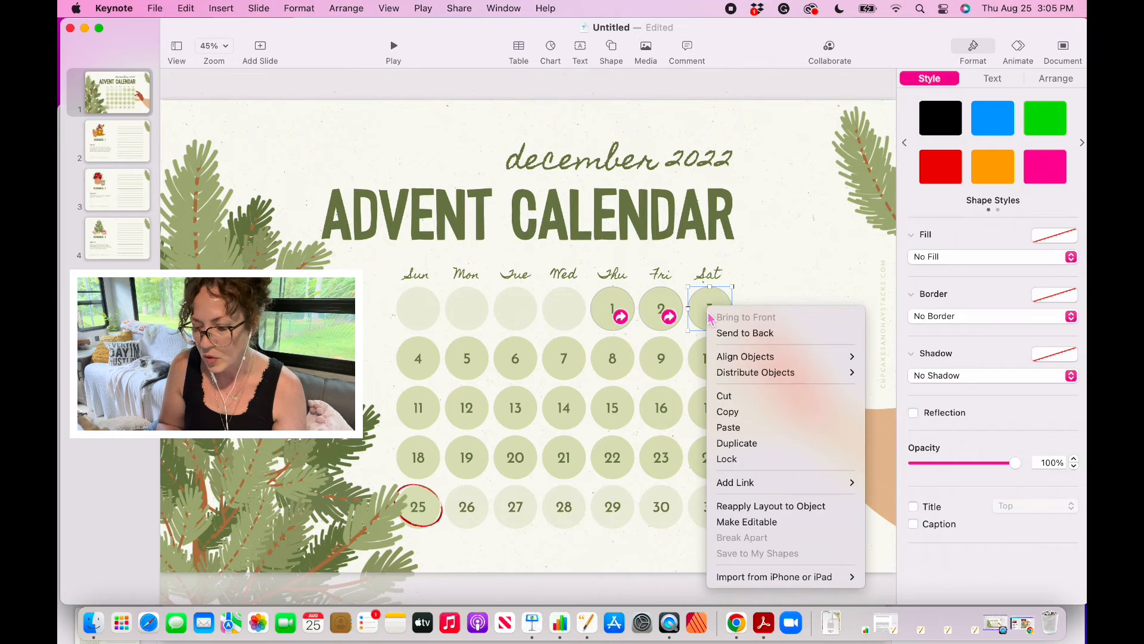
{"action": "mouse_move", "coordinate": [758, 488]}
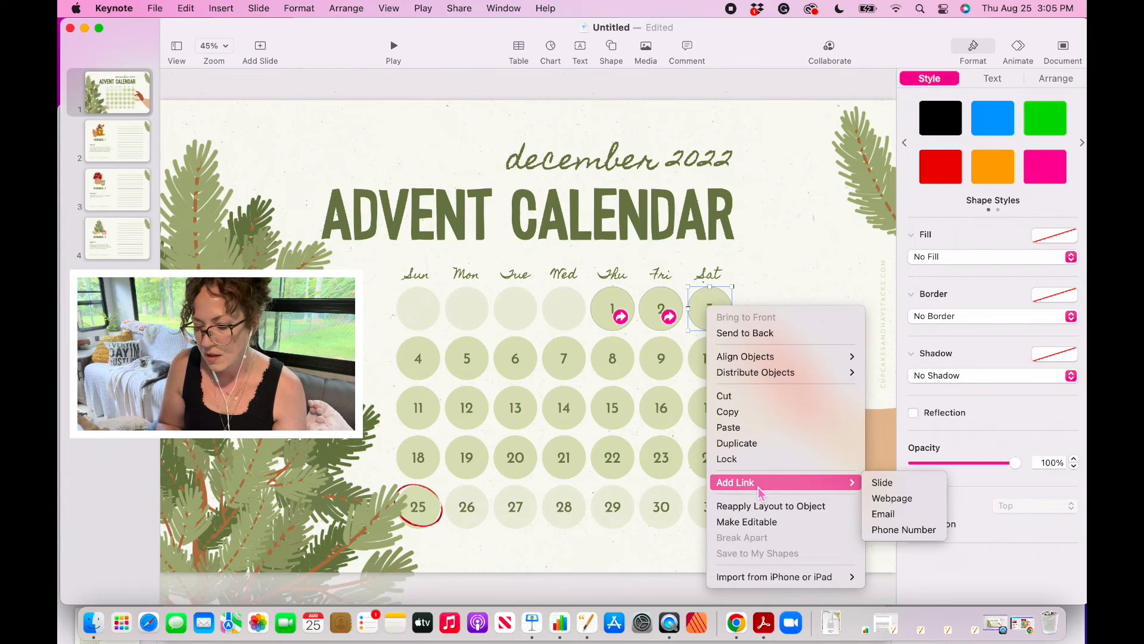
{"action": "left_click", "coordinate": [893, 484]}
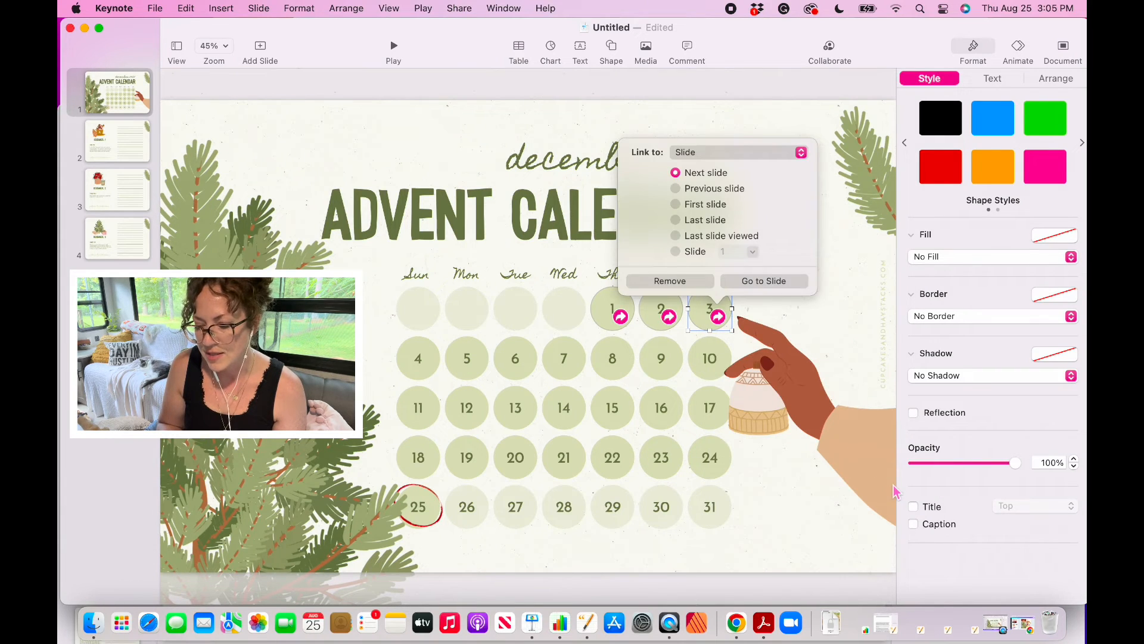
{"action": "left_click", "coordinate": [676, 252]}
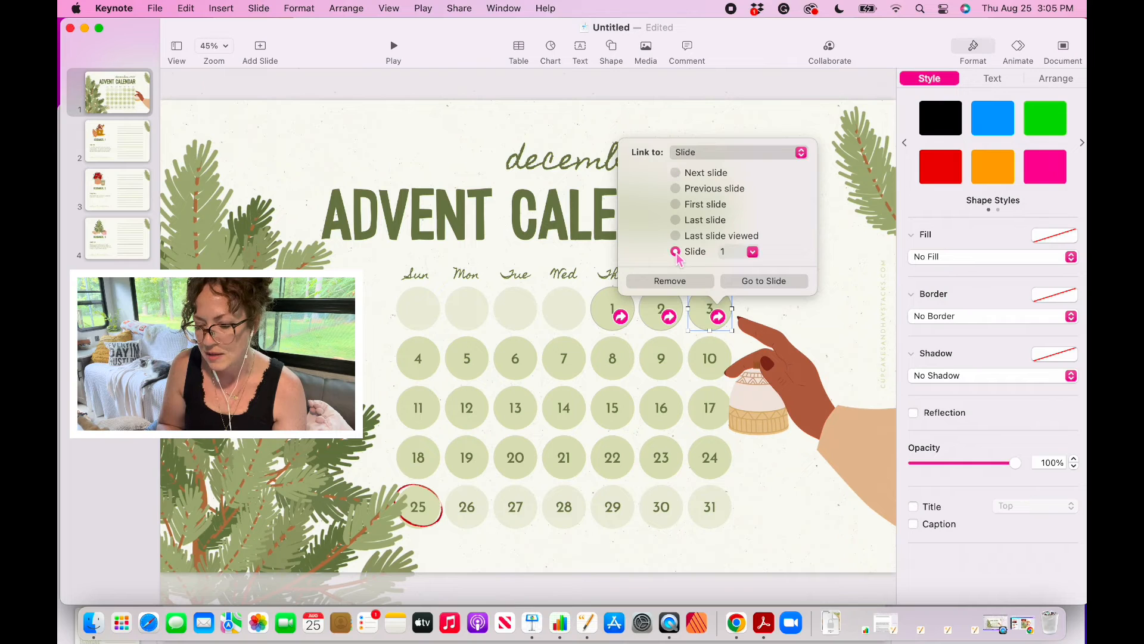
{"action": "left_click", "coordinate": [730, 254]}
{"action": "type", "text": "4"}
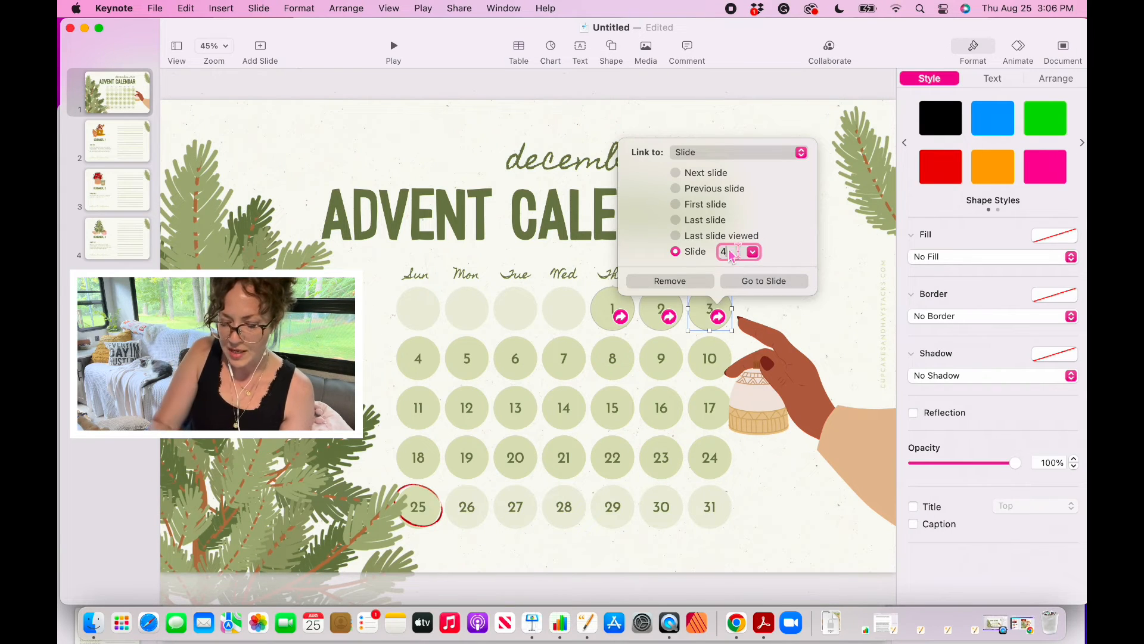
{"action": "left_click", "coordinate": [854, 325]}
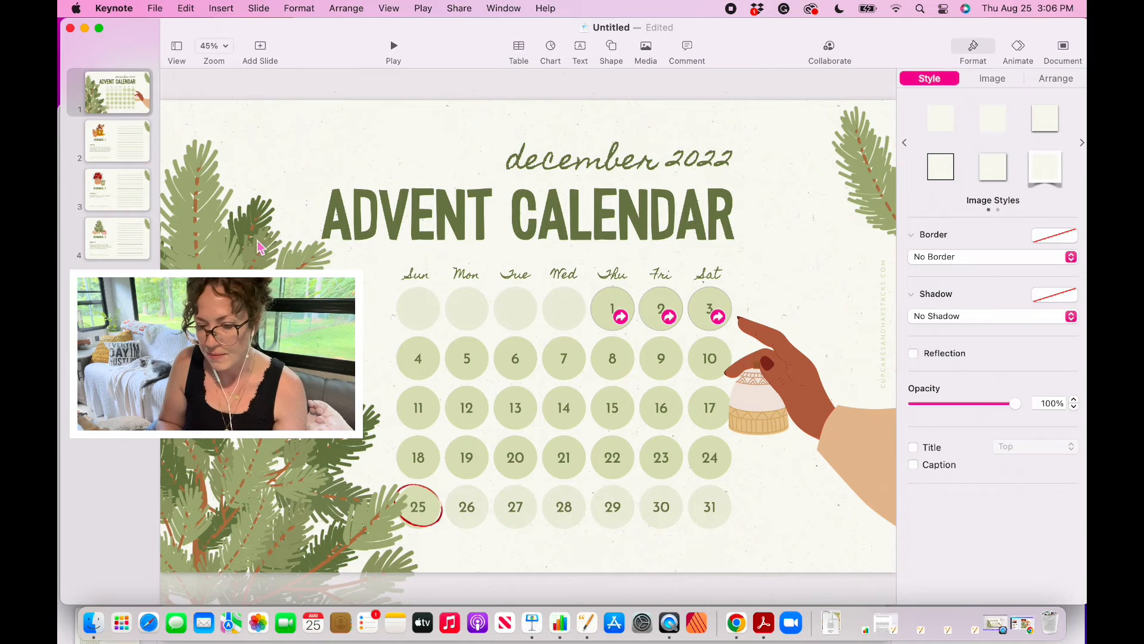
On slide 2, insert a square shape, stretch it over the "return to calendar" text and set it to No Fill.
{"action": "left_click", "coordinate": [116, 147]}
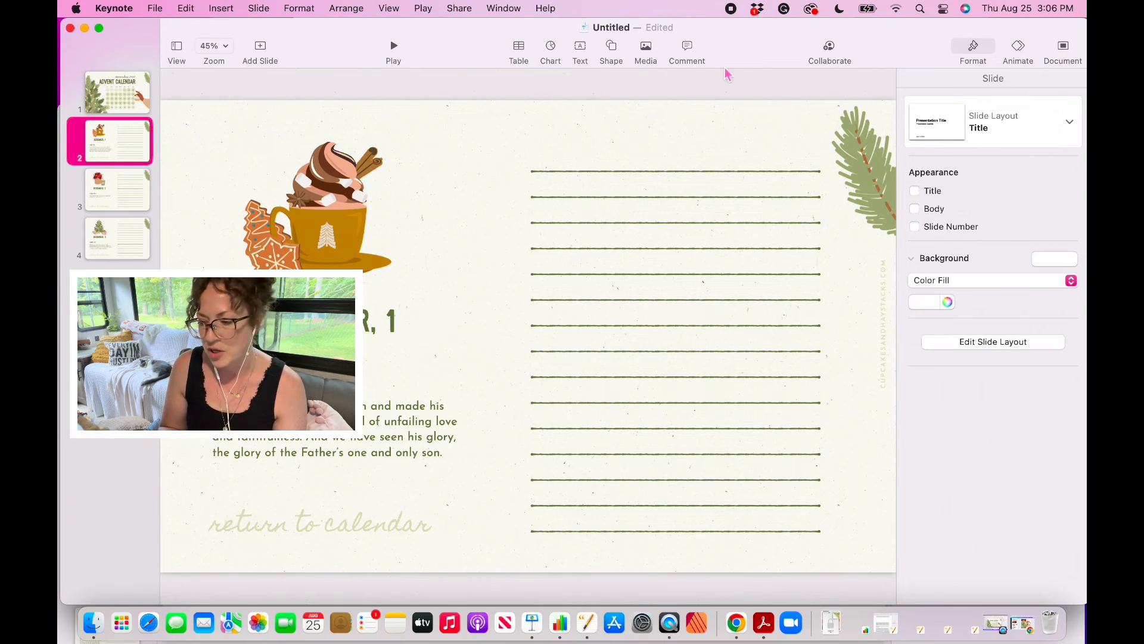
{"action": "left_click", "coordinate": [611, 54]}
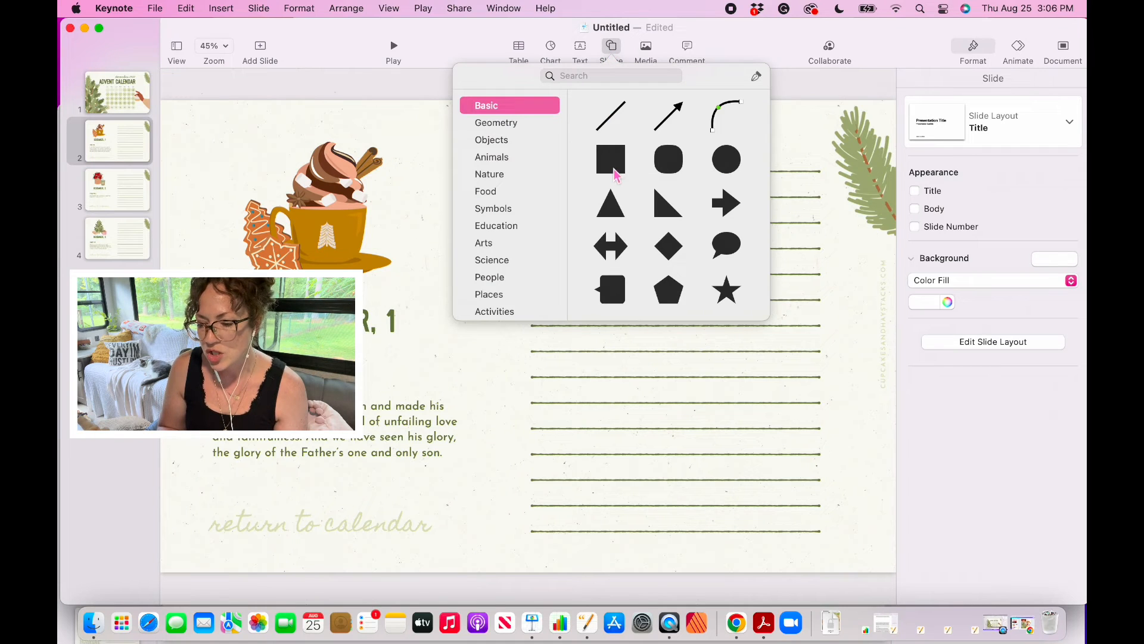
{"action": "left_click", "coordinate": [616, 163]}
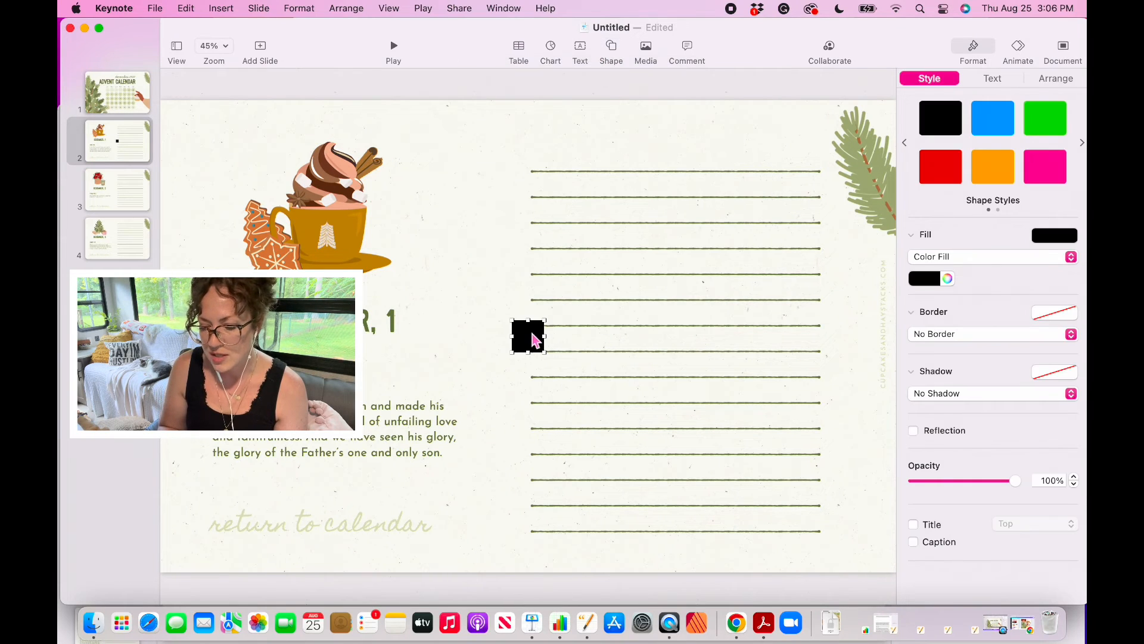
{"action": "left_click_drag", "start_coordinate": [531, 337], "coordinate": [436, 538]}
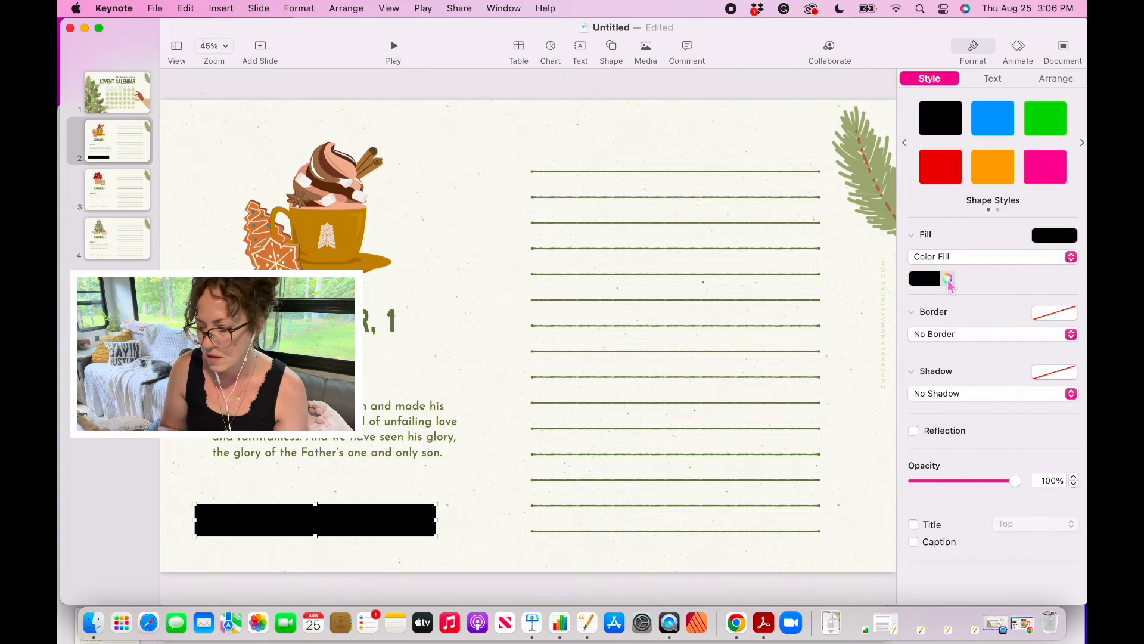
{"action": "left_click", "coordinate": [1072, 257]}
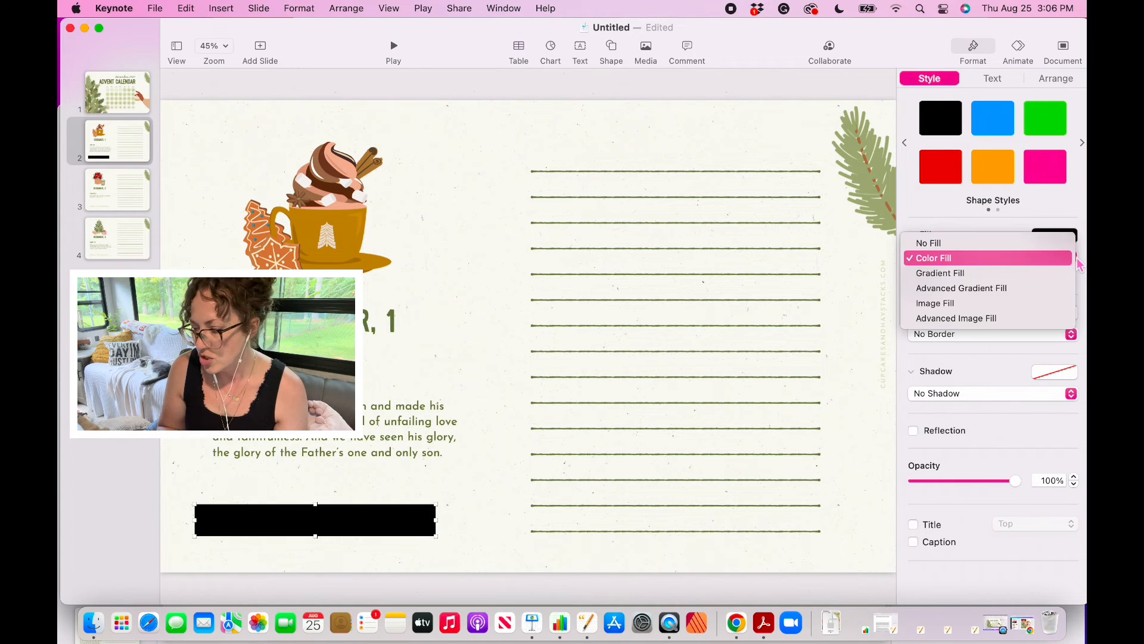
{"action": "left_click", "coordinate": [1032, 246]}
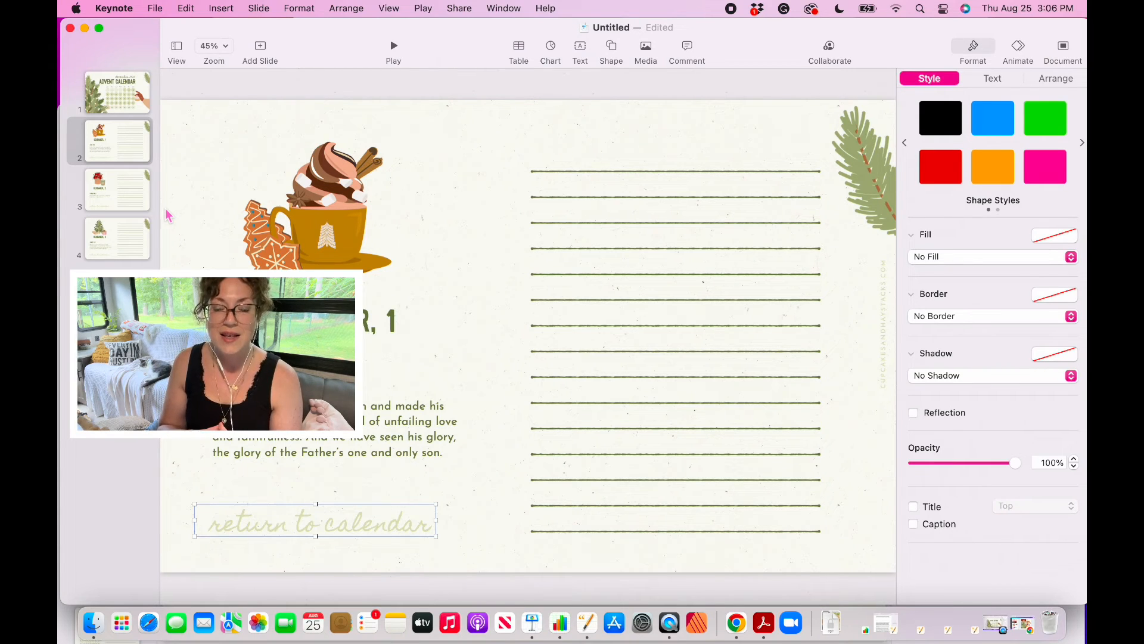
Link the transparent rectangle over "return to calendar" on slide 2 to slide 1.
{"action": "right_click", "coordinate": [309, 526]}
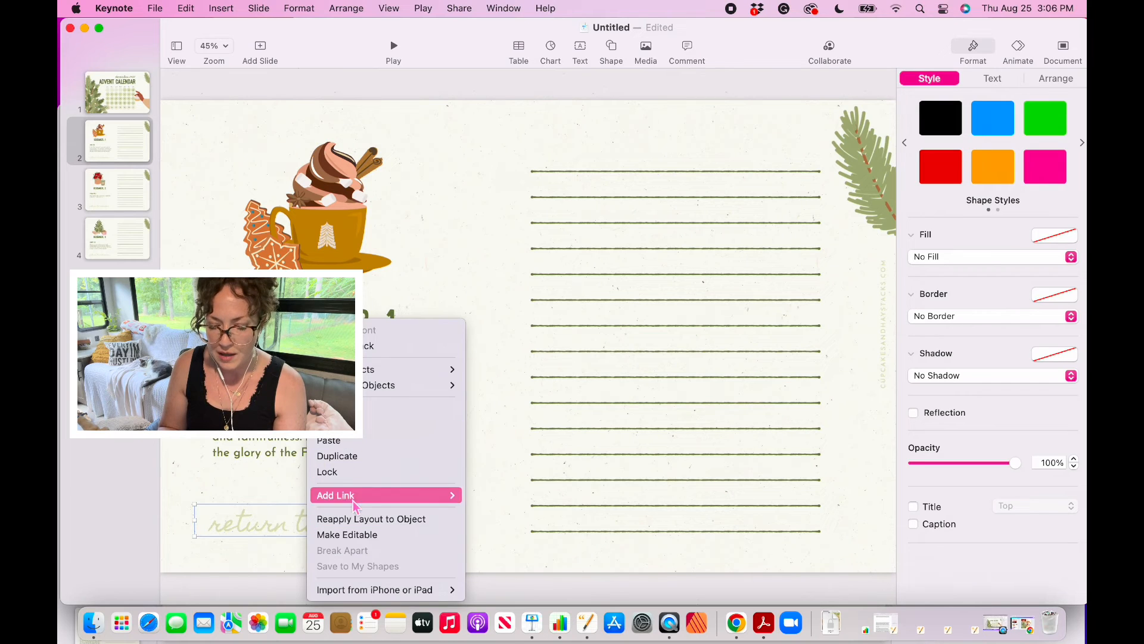
{"action": "mouse_move", "coordinate": [444, 495]}
{"action": "left_click", "coordinate": [481, 496]}
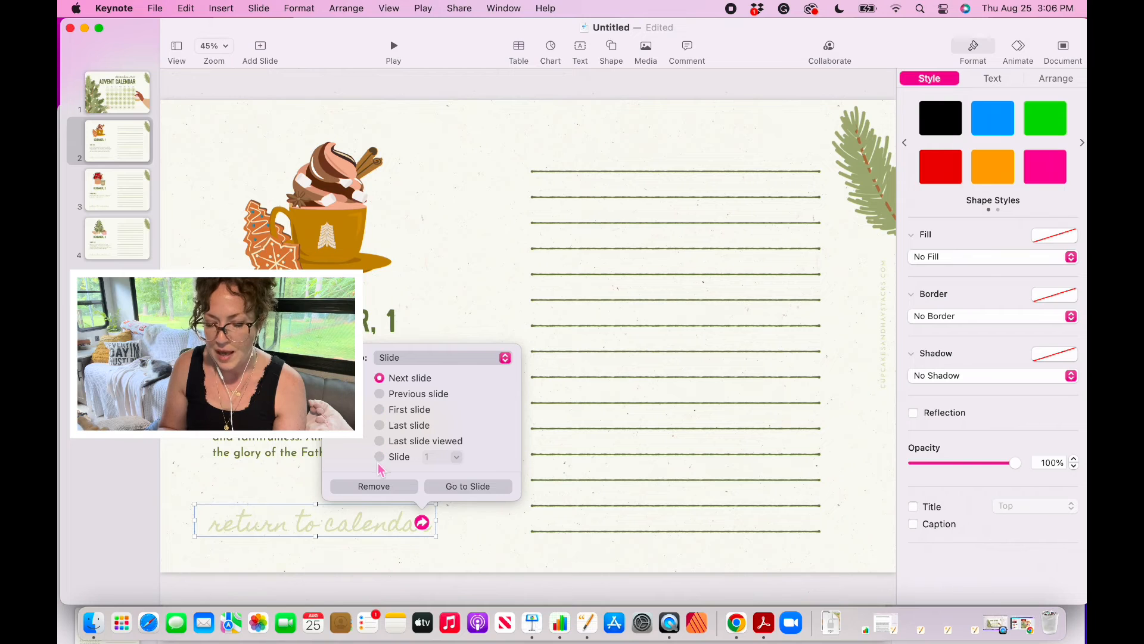
{"action": "left_click", "coordinate": [380, 457]}
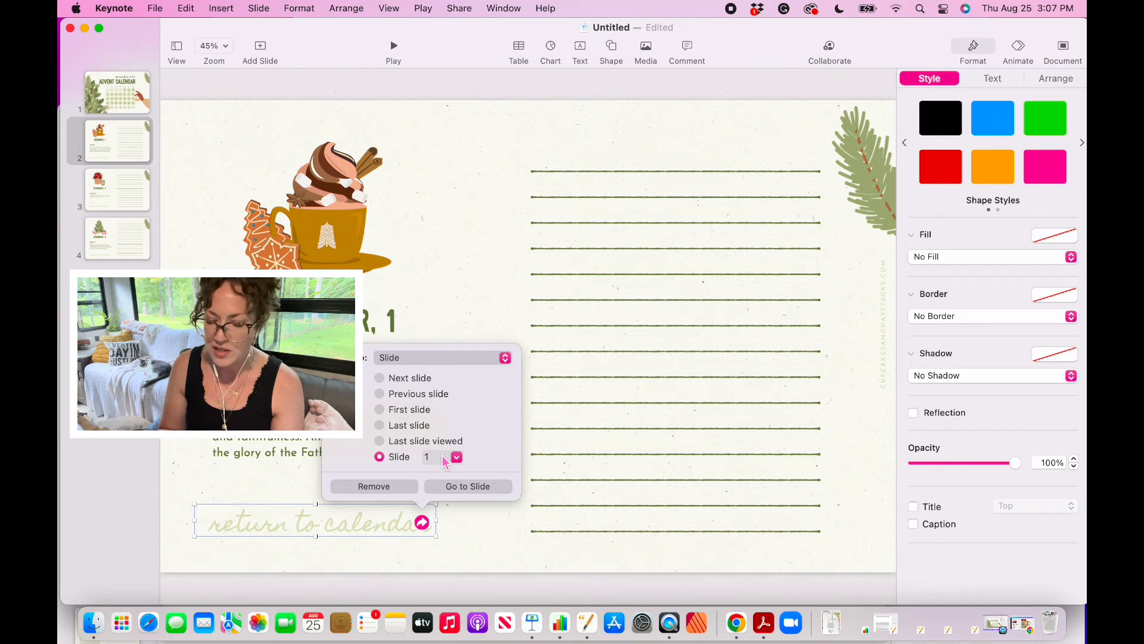
{"action": "left_click", "coordinate": [190, 463]}
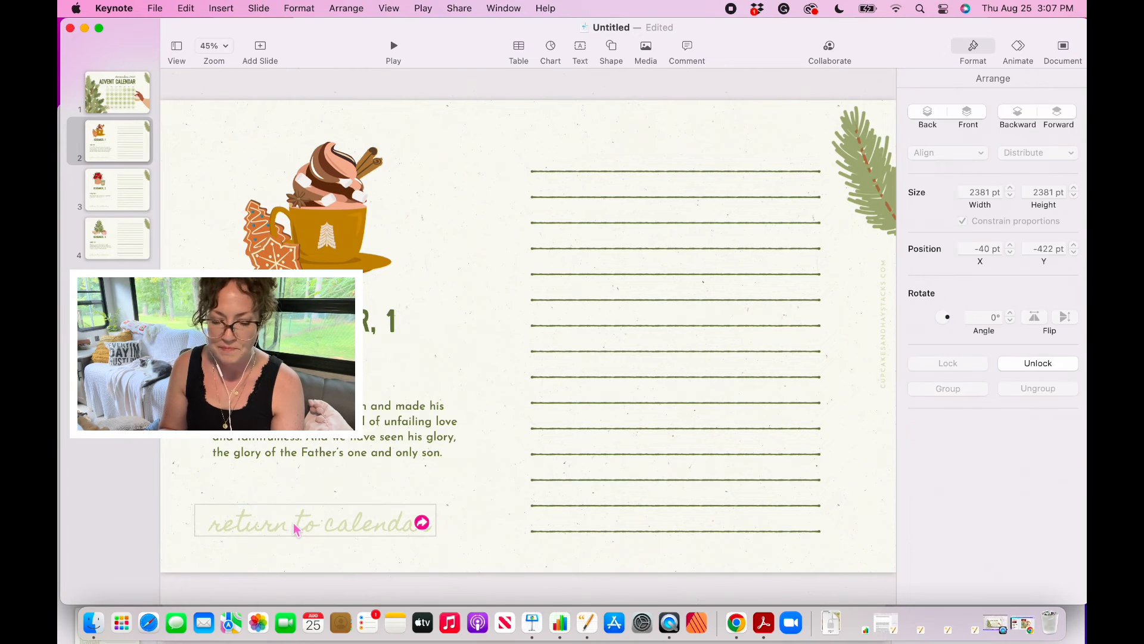
Copy the linked transparent rectangle from slide 2 onto the "return to calendar" text of slides 3 and 4.
{"action": "left_click", "coordinate": [296, 529]}
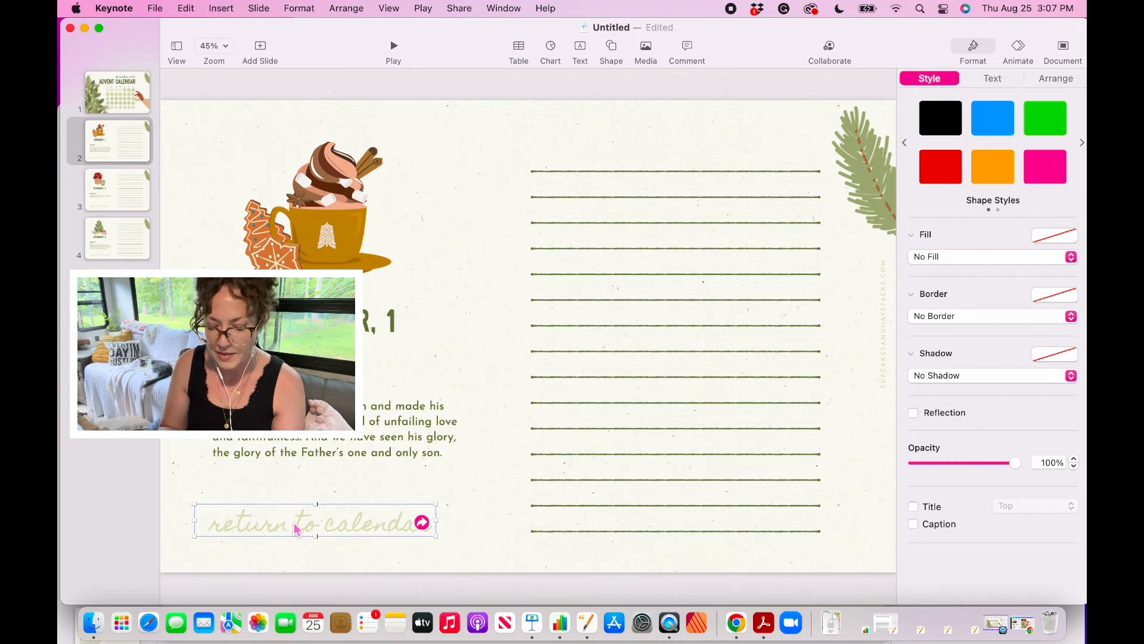
{"action": "key", "text": "super+c"}
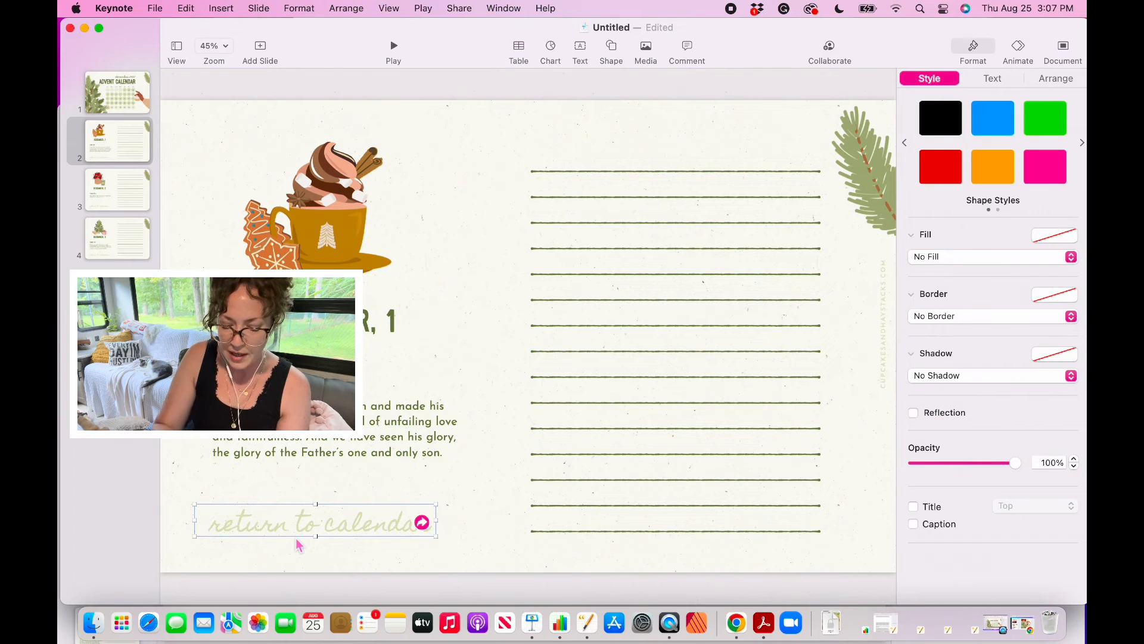
{"action": "left_click", "coordinate": [122, 200]}
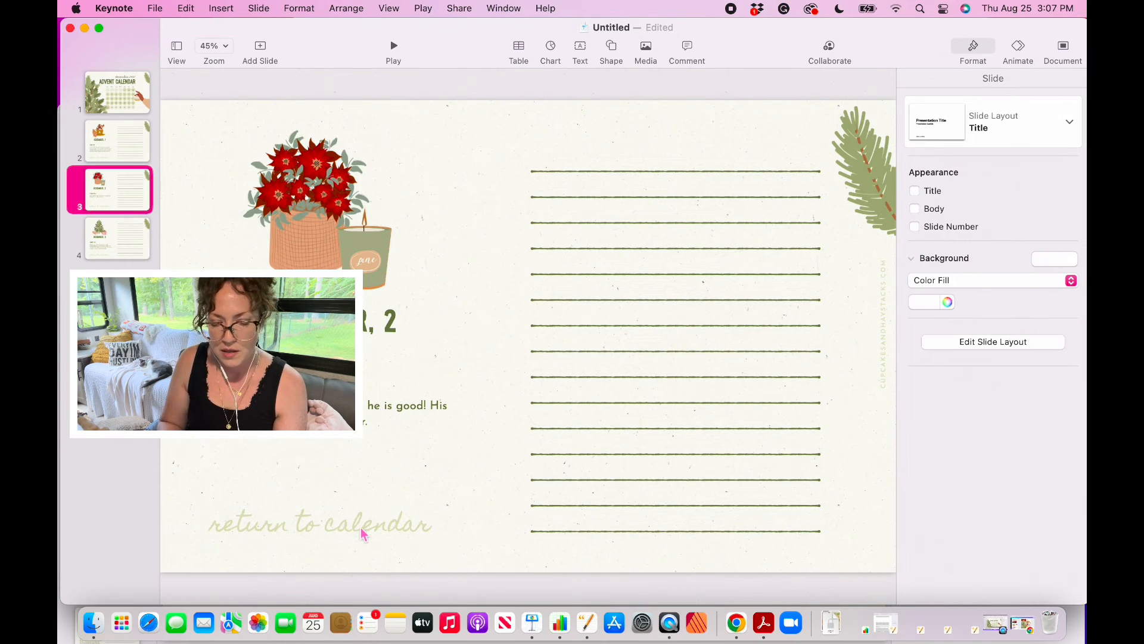
{"action": "key", "text": "super+v"}
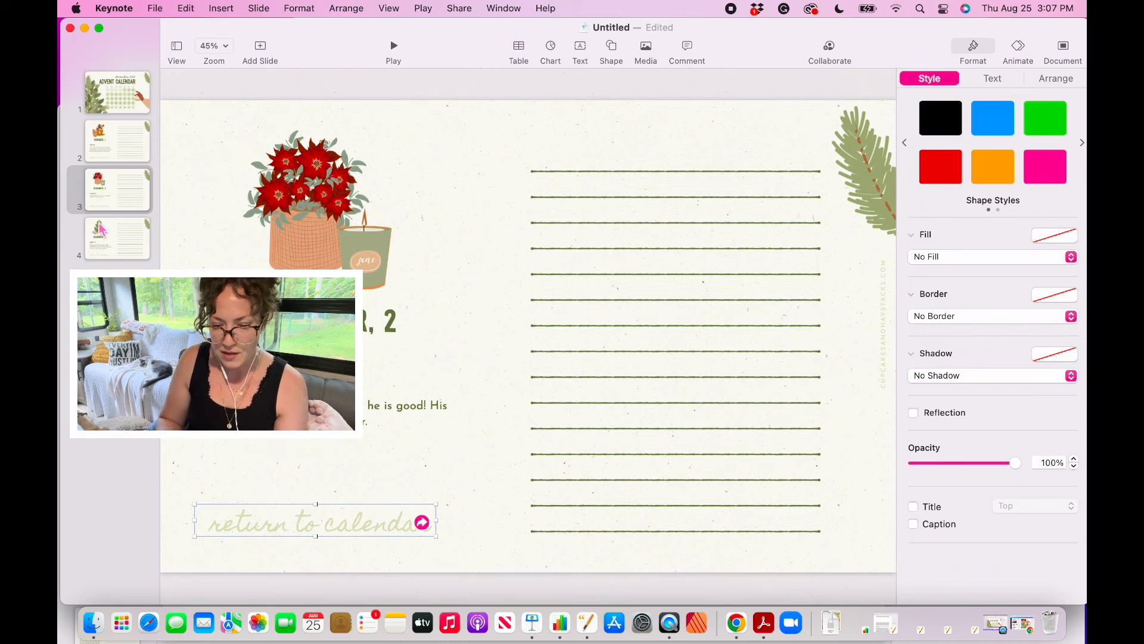
{"action": "left_click", "coordinate": [114, 251]}
{"action": "key", "text": "super+v"}
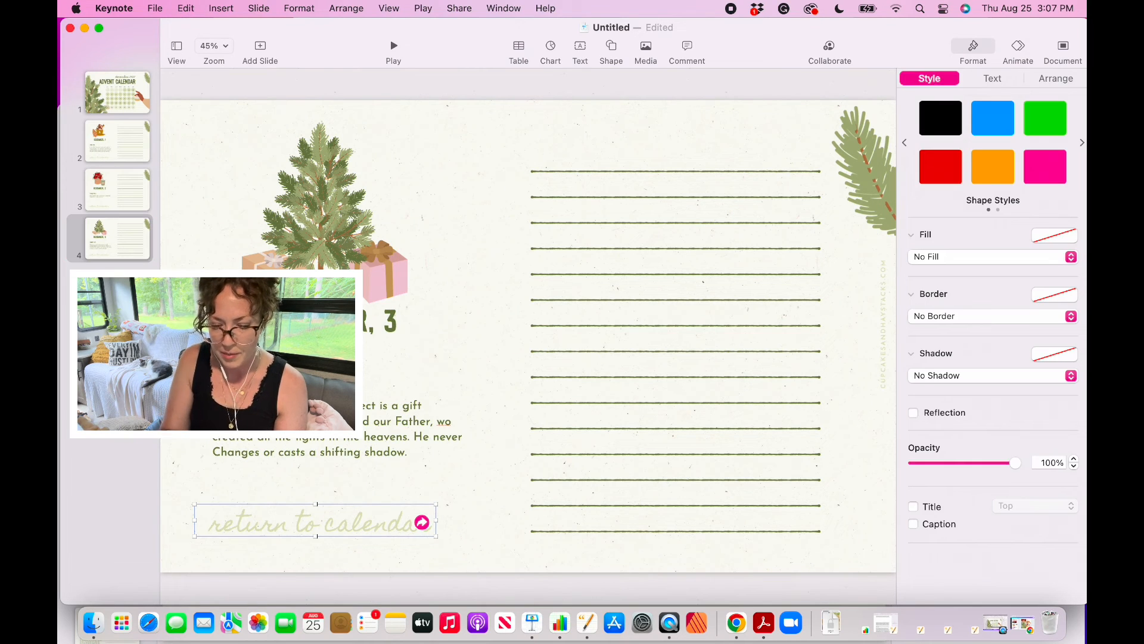
Export the presentation as a PDF named "Advent Calendar Example" to the Desktop.
{"action": "left_click", "coordinate": [128, 92]}
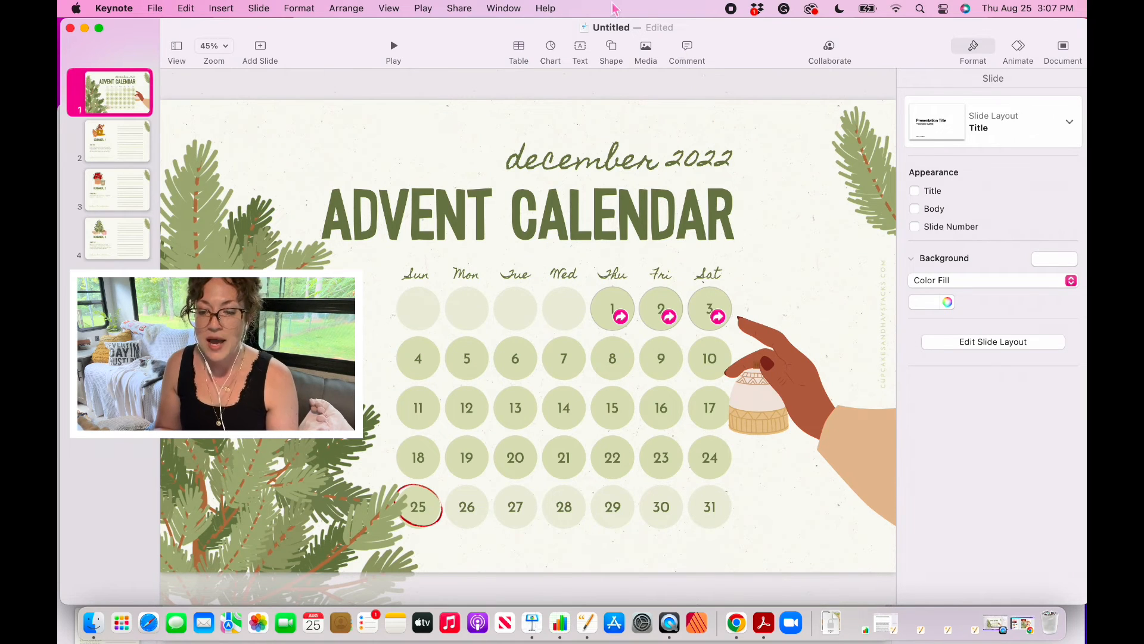
{"action": "left_click", "coordinate": [156, 10]}
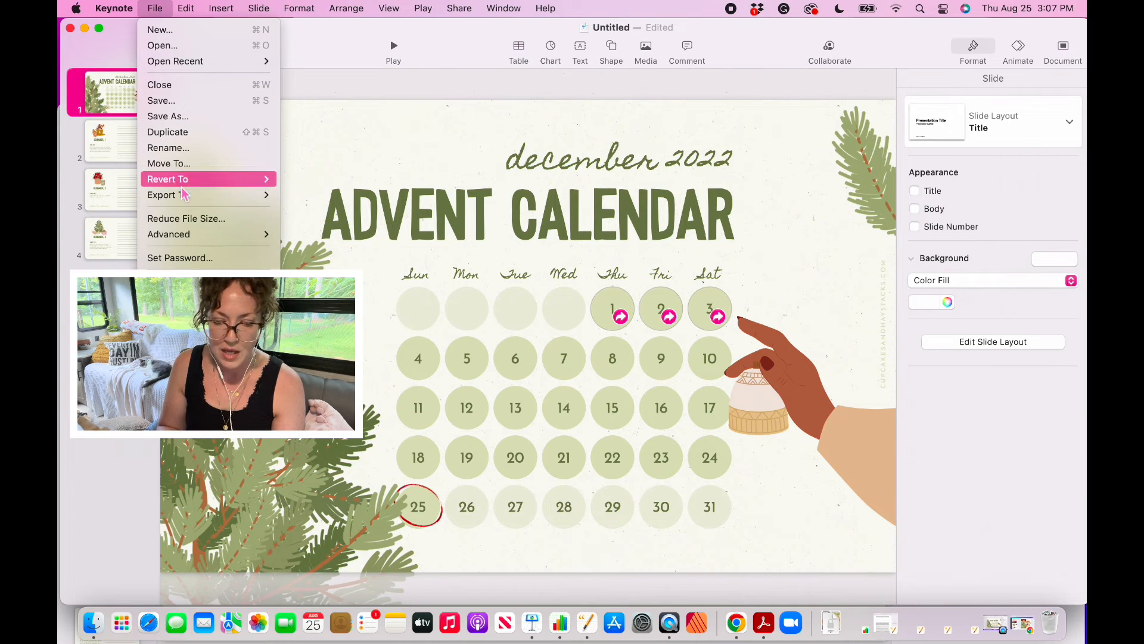
{"action": "mouse_move", "coordinate": [188, 202]}
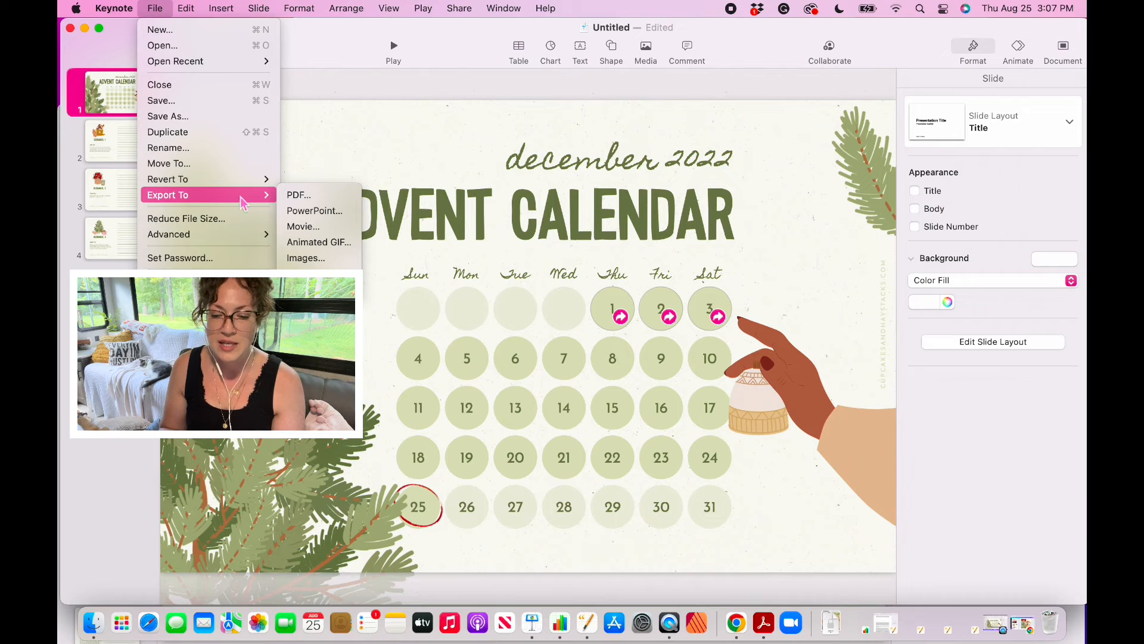
{"action": "left_click", "coordinate": [296, 197]}
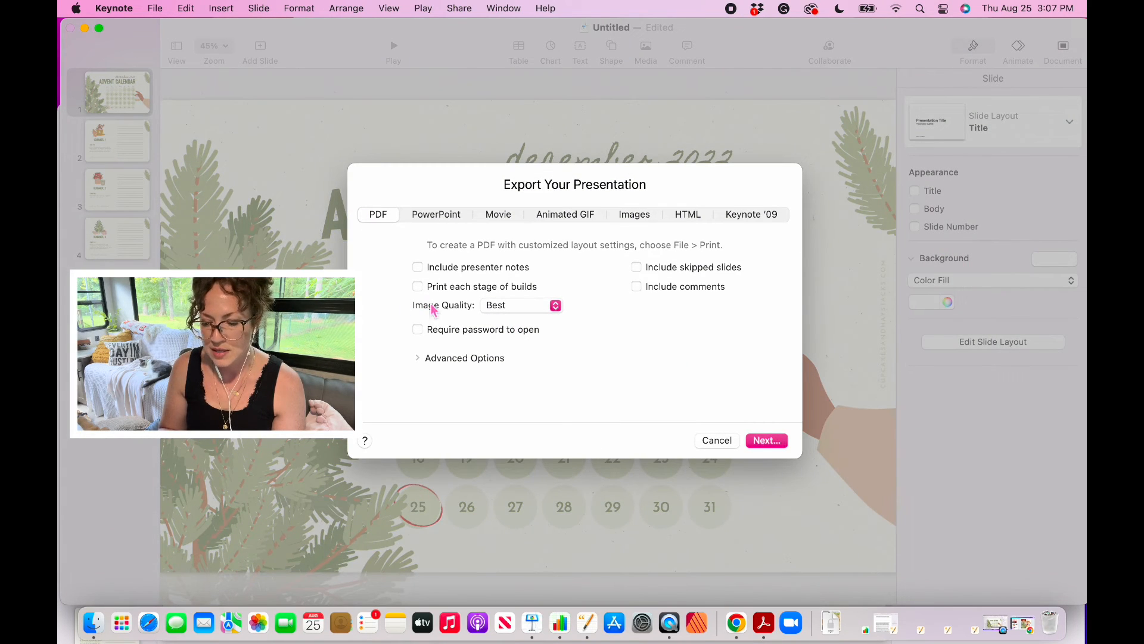
{"action": "left_click", "coordinate": [767, 440]}
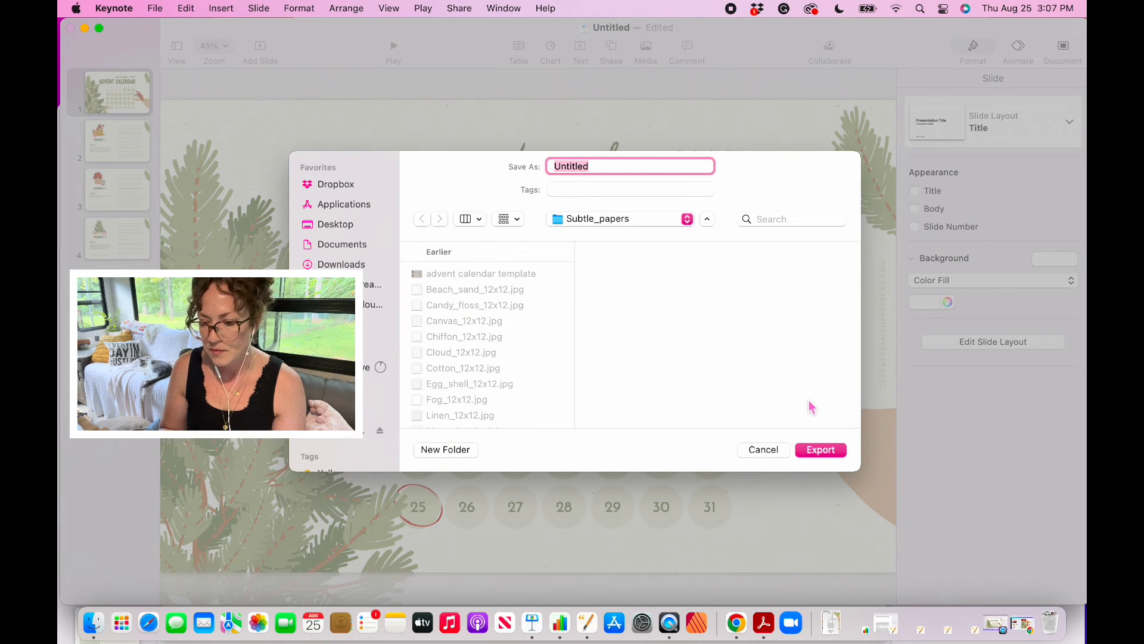
{"action": "type", "text": "Advent Calendar Example"}
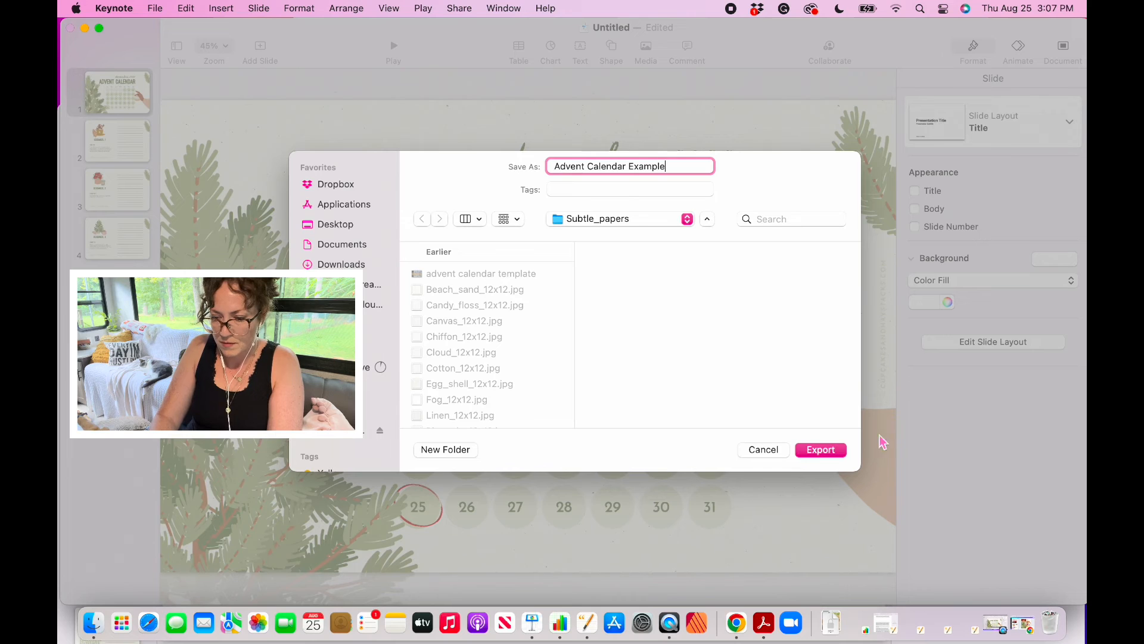
{"action": "left_click", "coordinate": [336, 226]}
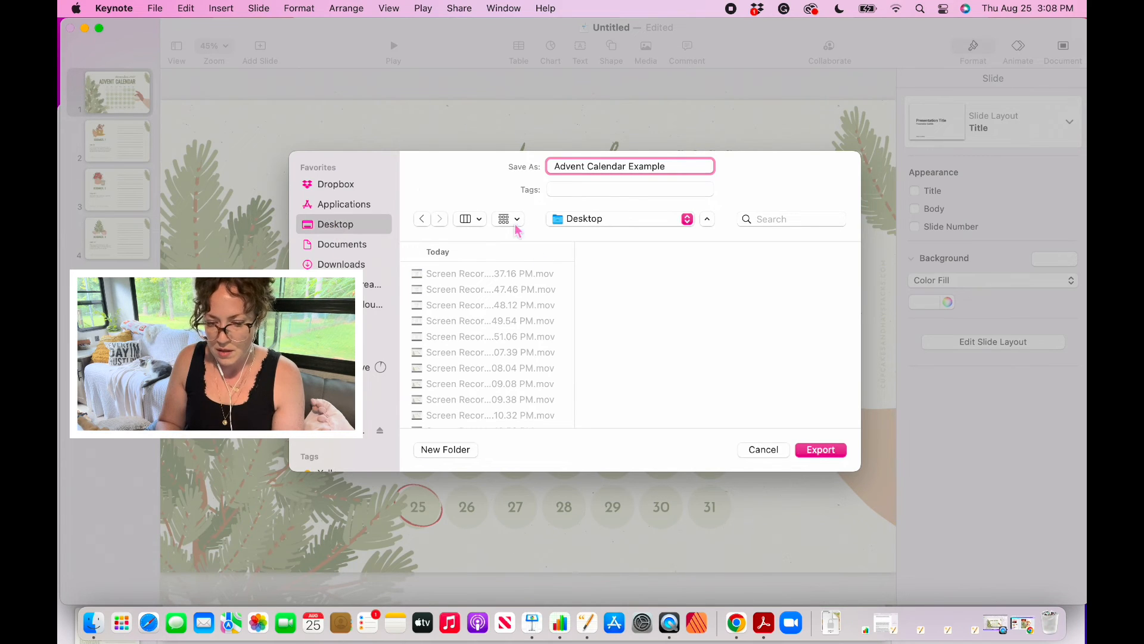
{"action": "left_click", "coordinate": [821, 450]}
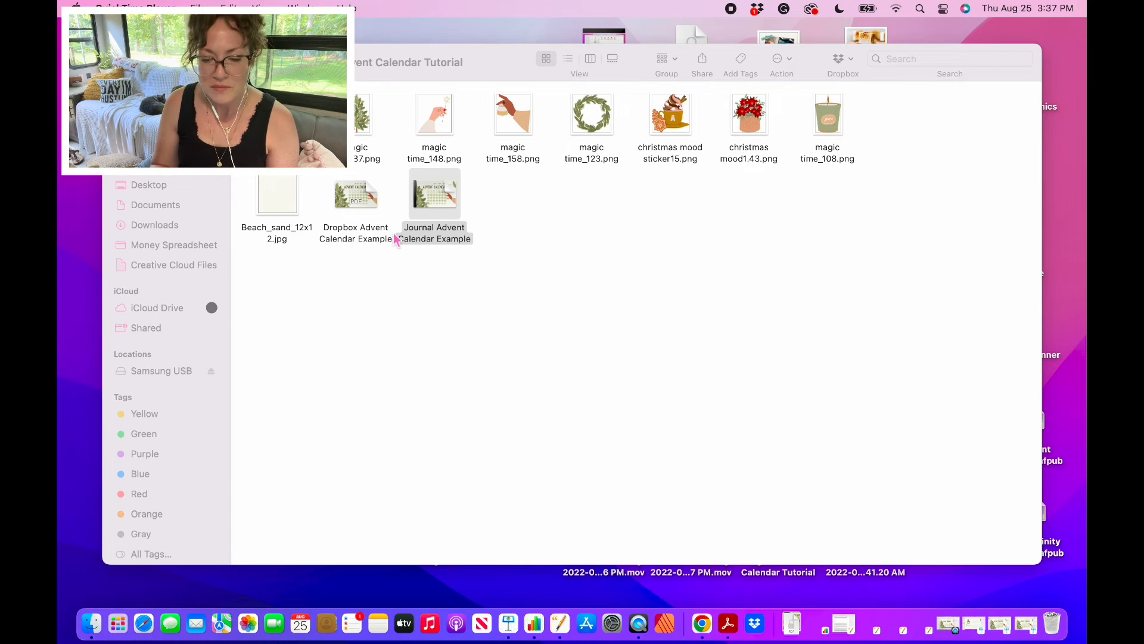
Open the Dropbox Advent Calendar Example PDF, test the link on date 1, and close the document.
{"action": "left_click", "coordinate": [356, 203]}
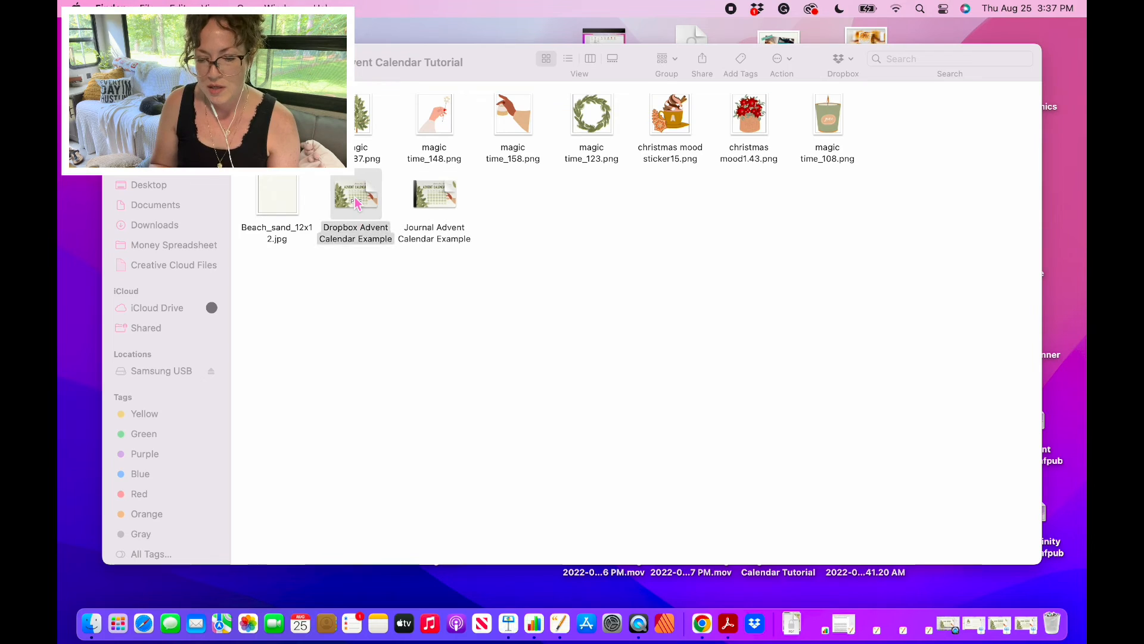
{"action": "double_click", "coordinate": [354, 198]}
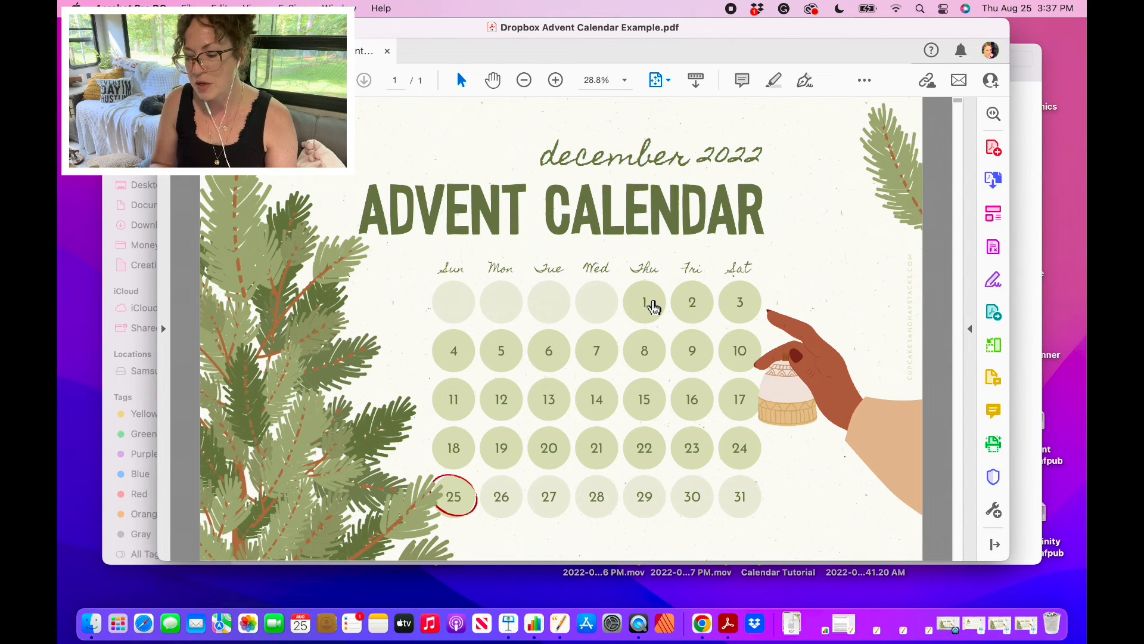
{"action": "mouse_move", "coordinate": [654, 307]}
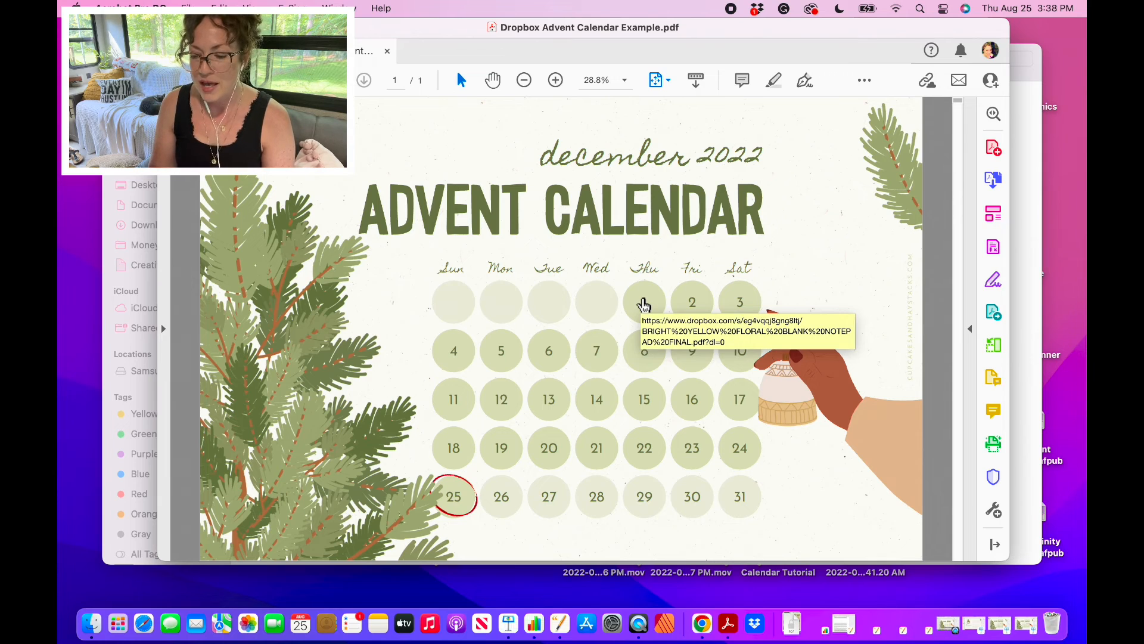
{"action": "left_click", "coordinate": [644, 304]}
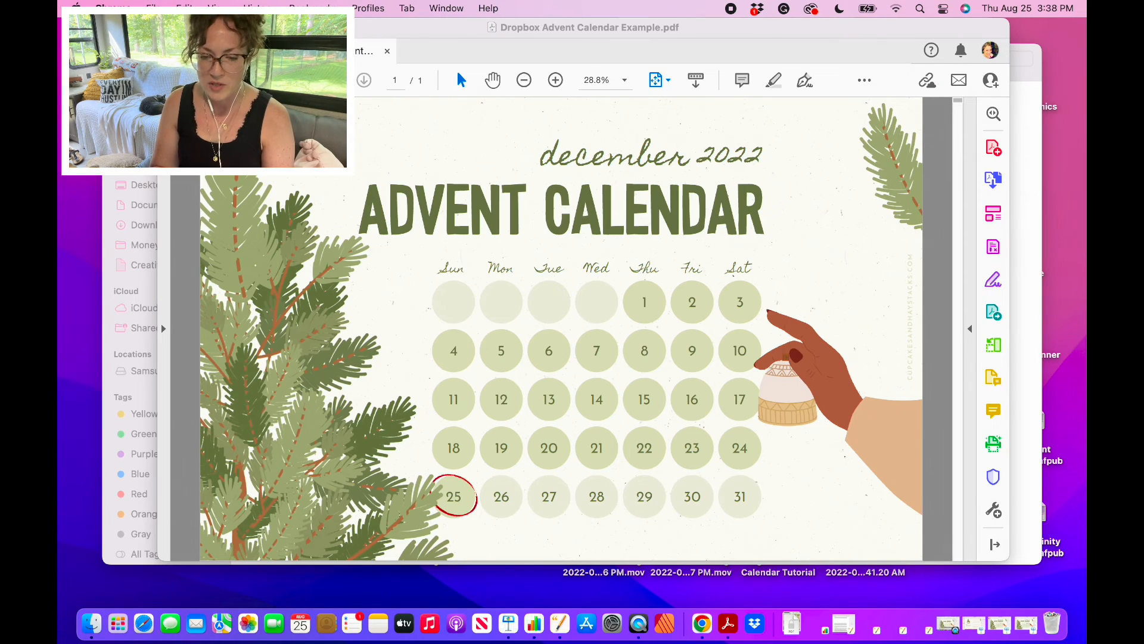
{"action": "left_click", "coordinate": [169, 28]}
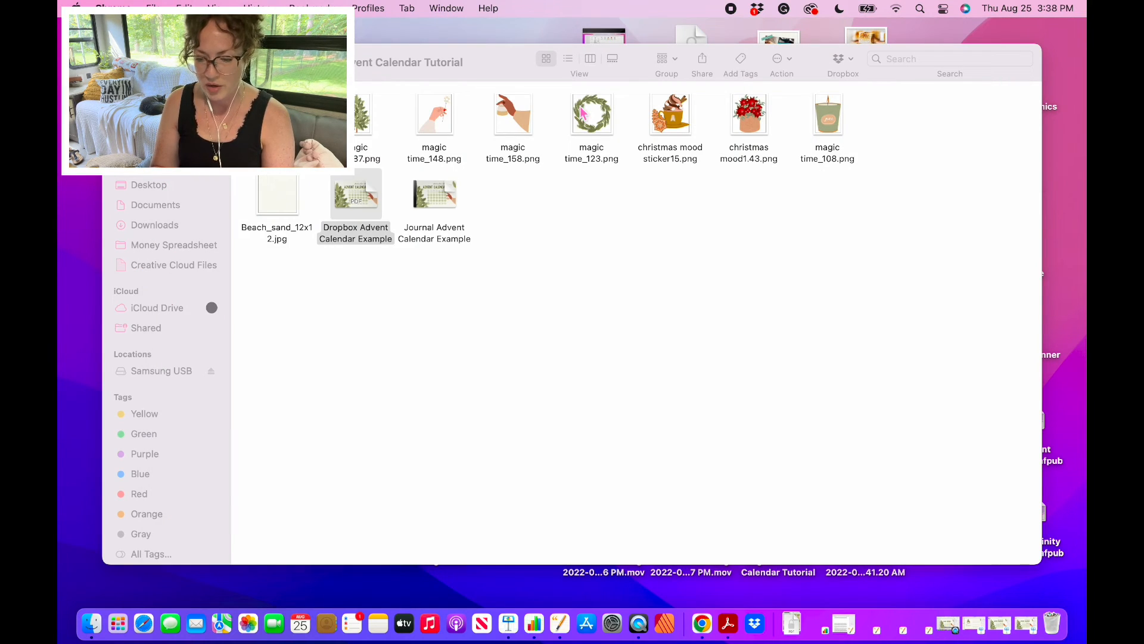
Open the Journal Advent Calendar Example PDF and test the links on dates 1, 2 and 3 and each page's "return to calendar" link.
{"action": "double_click", "coordinate": [439, 200]}
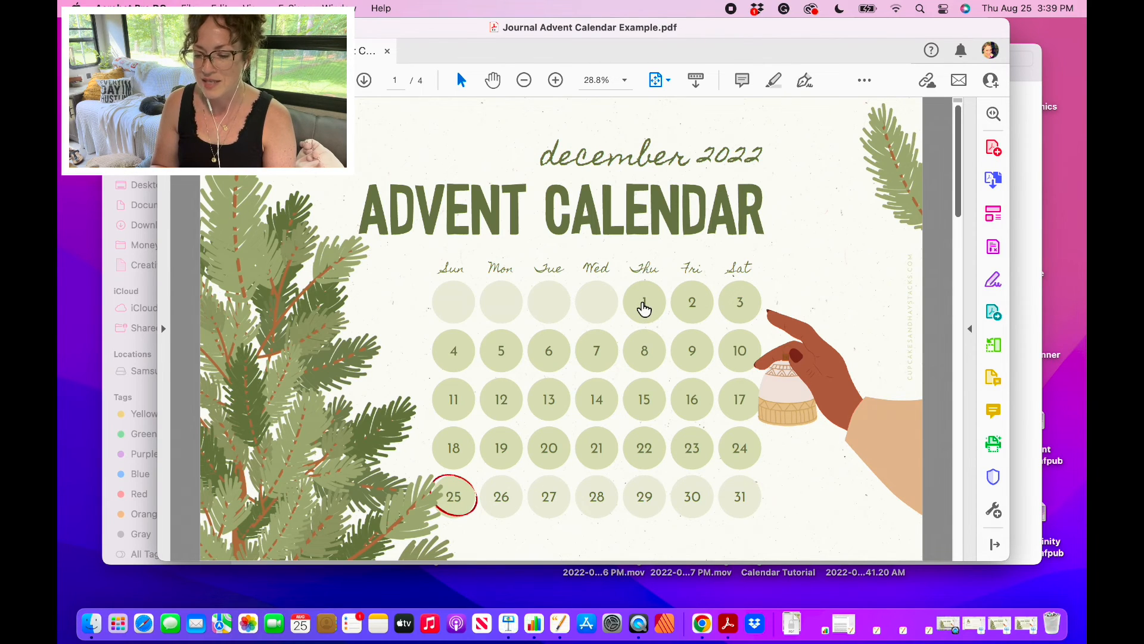
{"action": "left_click", "coordinate": [644, 306]}
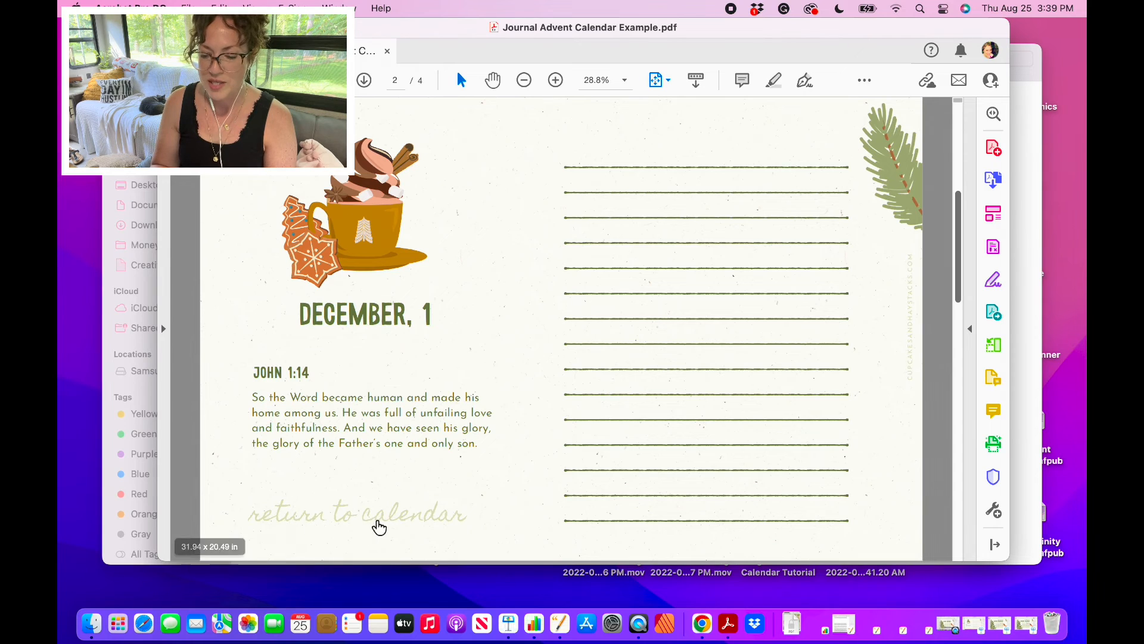
{"action": "left_click", "coordinate": [375, 523]}
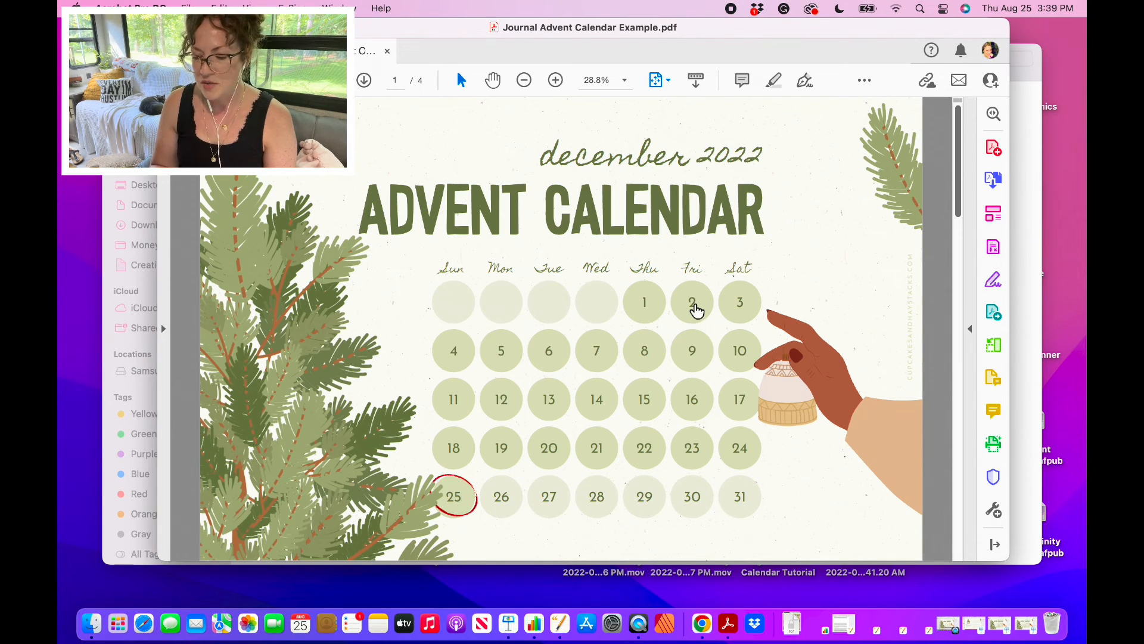
{"action": "left_click", "coordinate": [695, 309]}
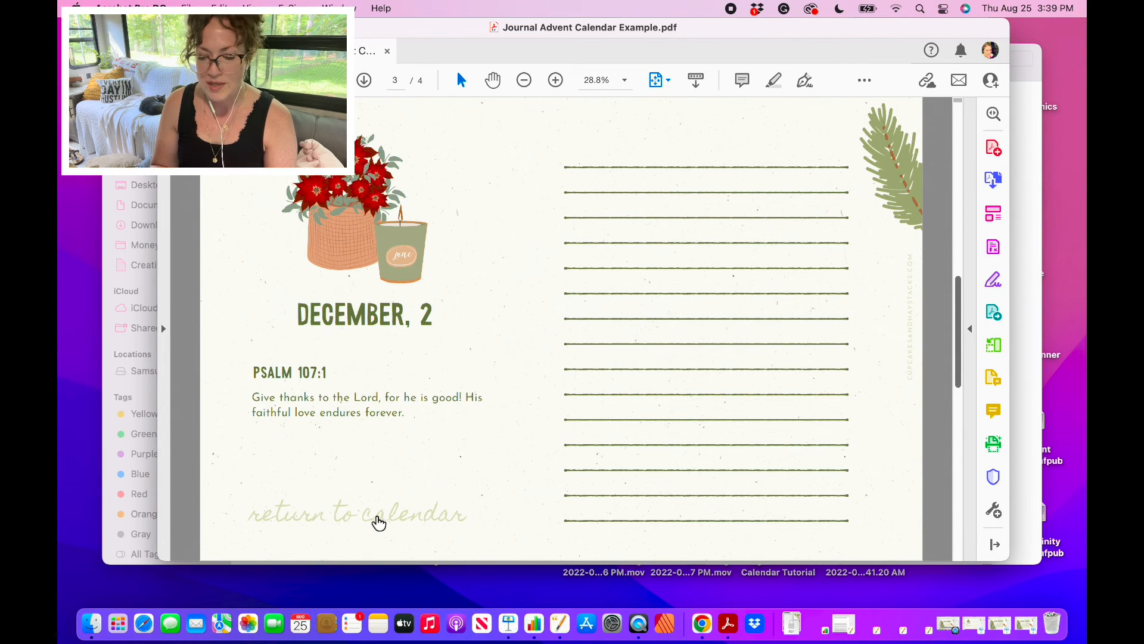
{"action": "left_click", "coordinate": [380, 521]}
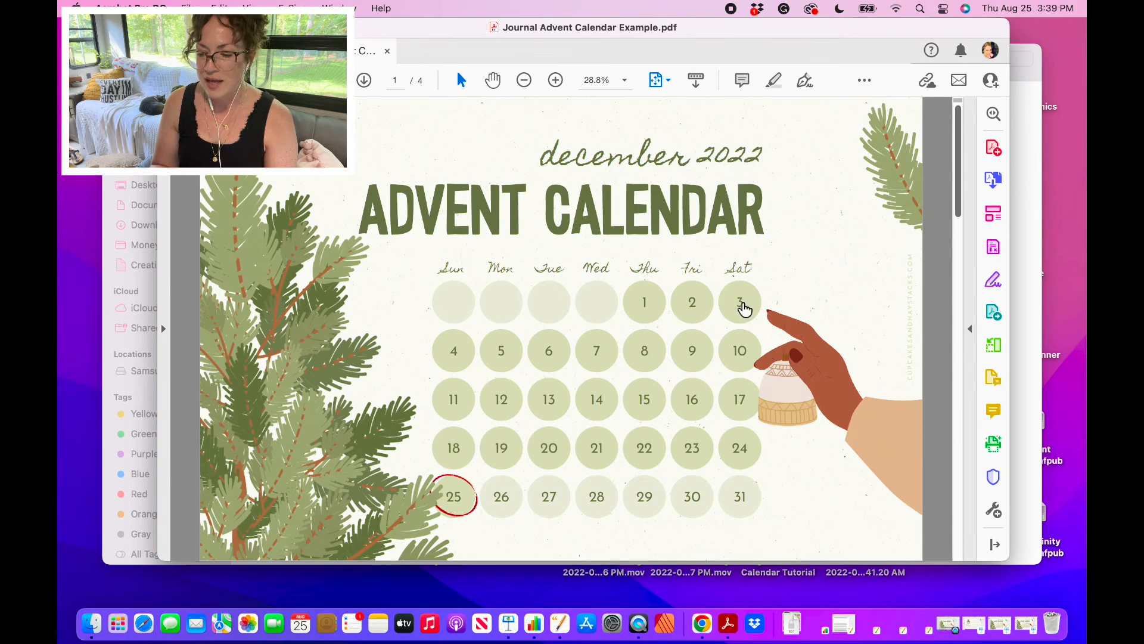
{"action": "left_click", "coordinate": [742, 305]}
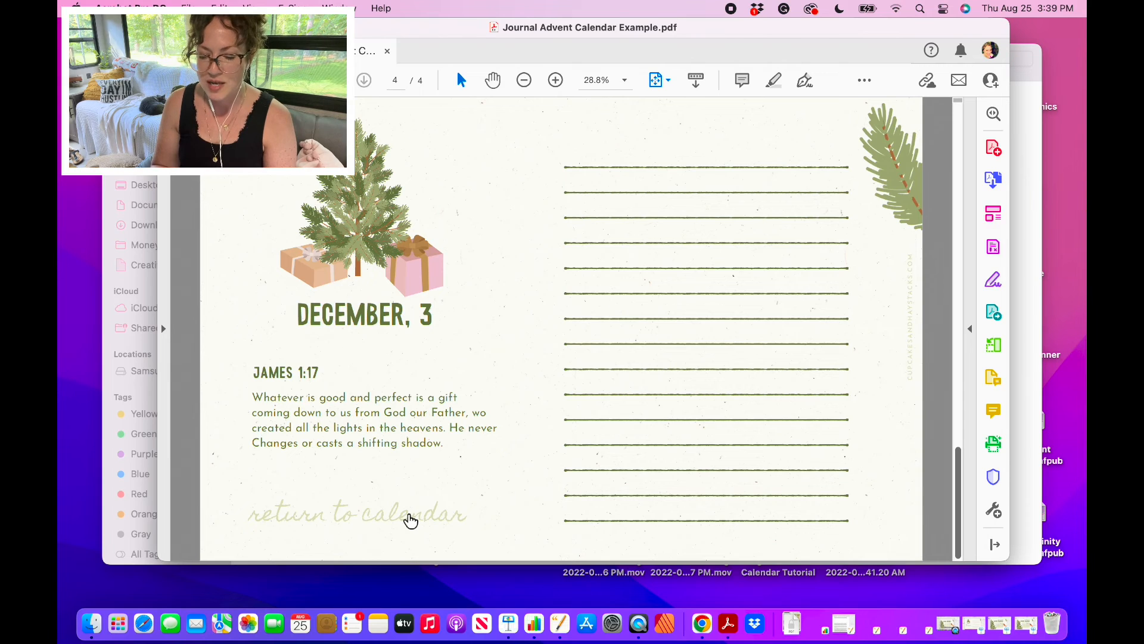
{"action": "left_click", "coordinate": [410, 520]}
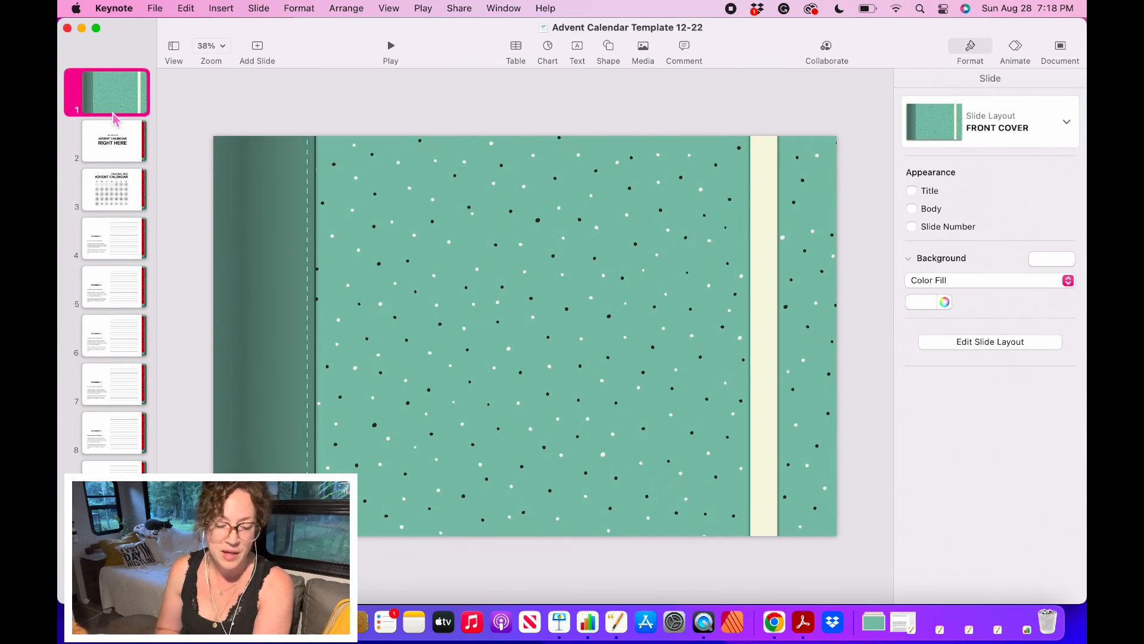
Switch to the Advent Calendar Template 12-22 presentation in Keynote and view its title page on slide 2.
{"action": "left_click", "coordinate": [127, 160]}
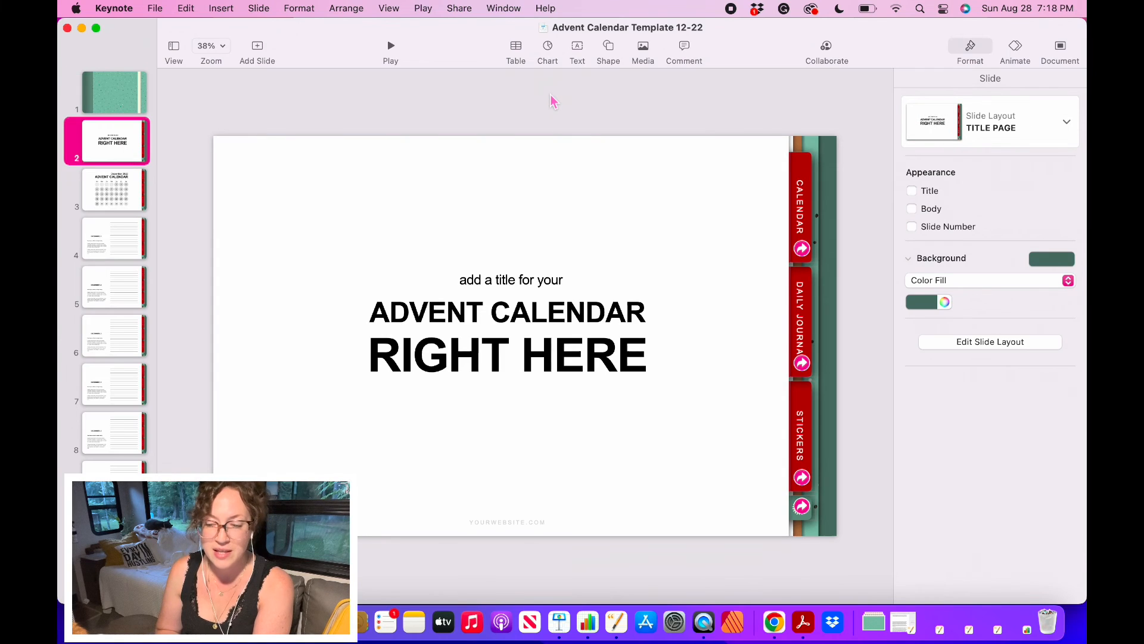